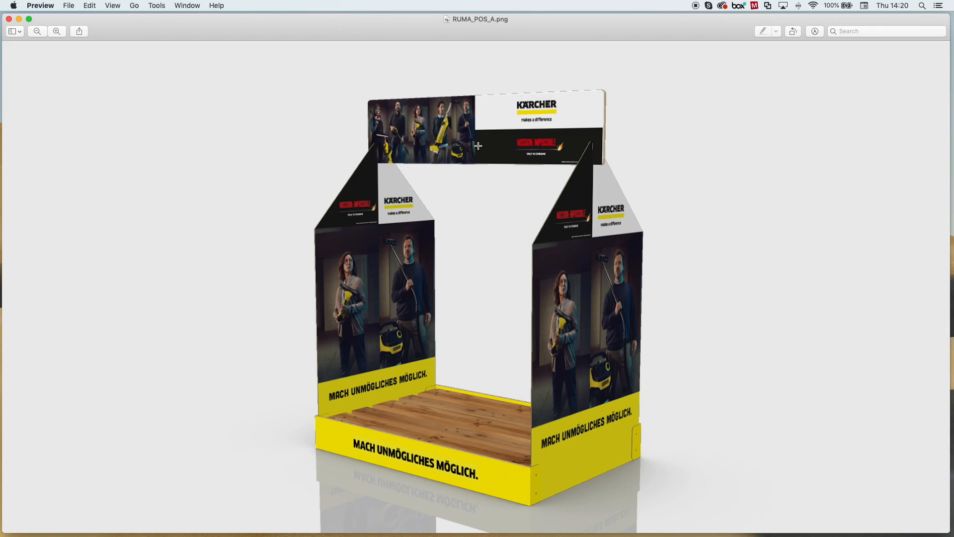
# - Switch to the Finder window on the Supplied folder, enlarge it and preview palettenueberbau_1_1_MI_Plakat_1511.pdf
pyautogui.hotkey('ctrl', 'Up')
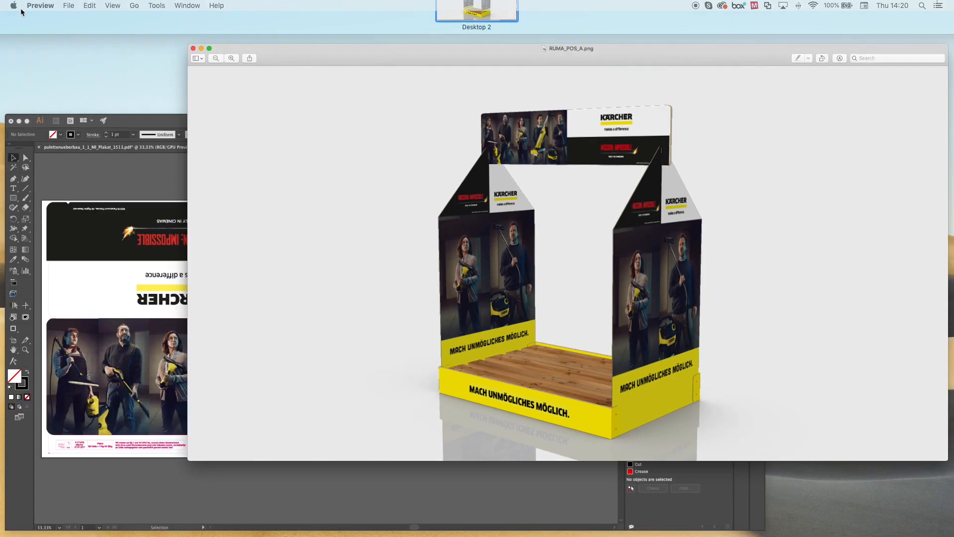
pyautogui.click(285, 198)
pyautogui.click(371, 191)
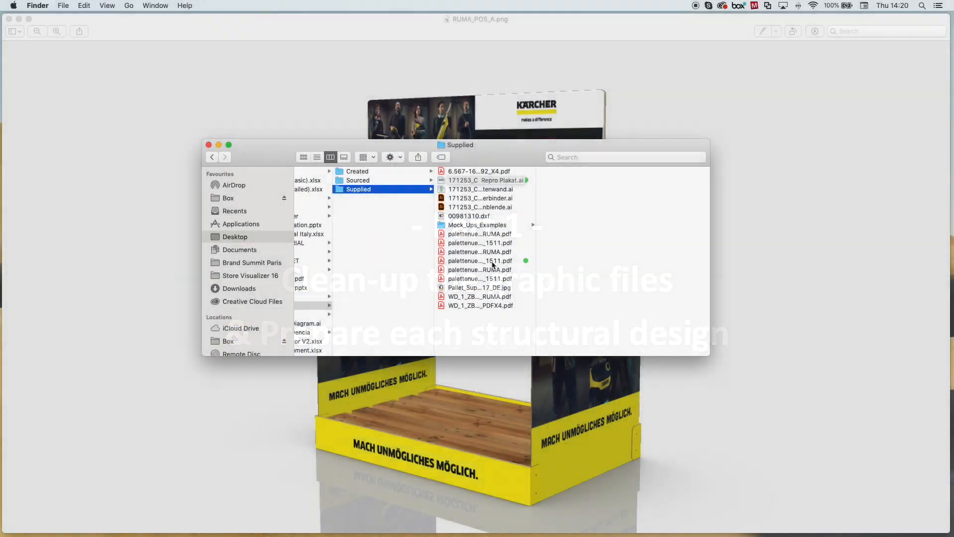
pyautogui.click(491, 262)
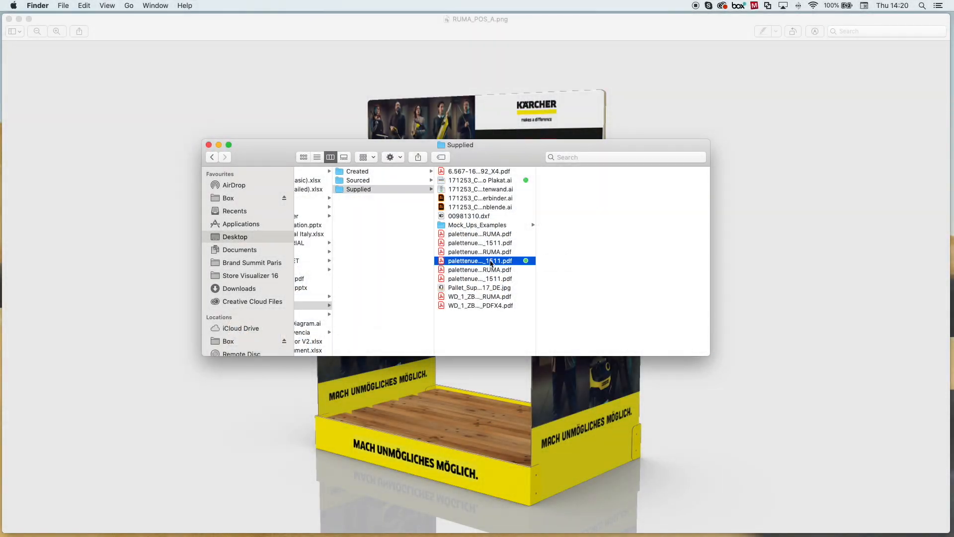
pyautogui.moveTo(495, 151); pyautogui.dragTo(385, 140)
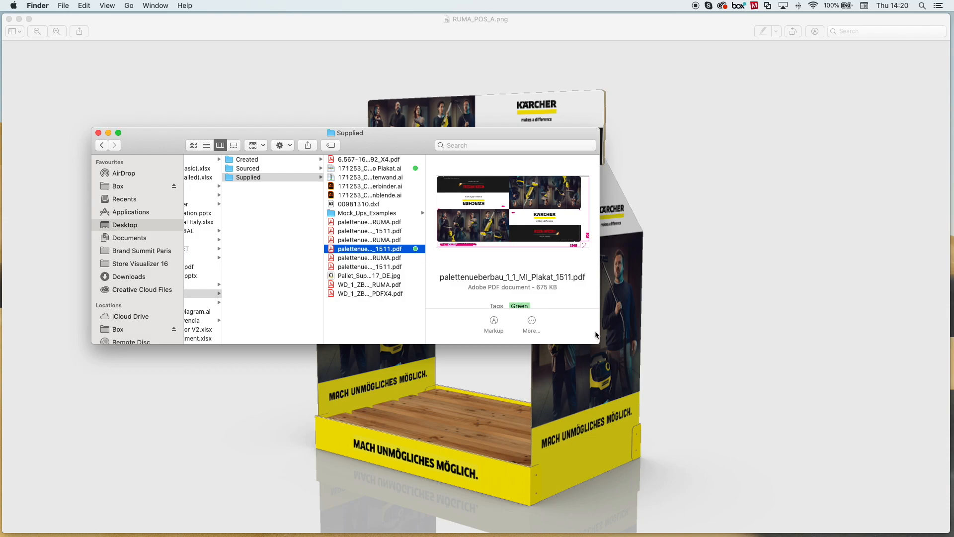
pyautogui.moveTo(598, 343); pyautogui.dragTo(797, 465)
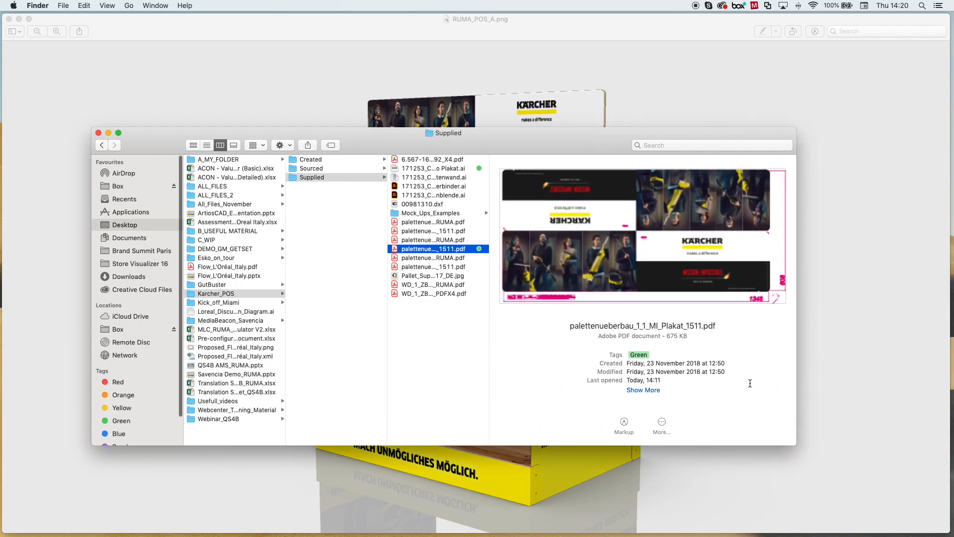
pyautogui.moveTo(578, 140); pyautogui.dragTo(495, 178)
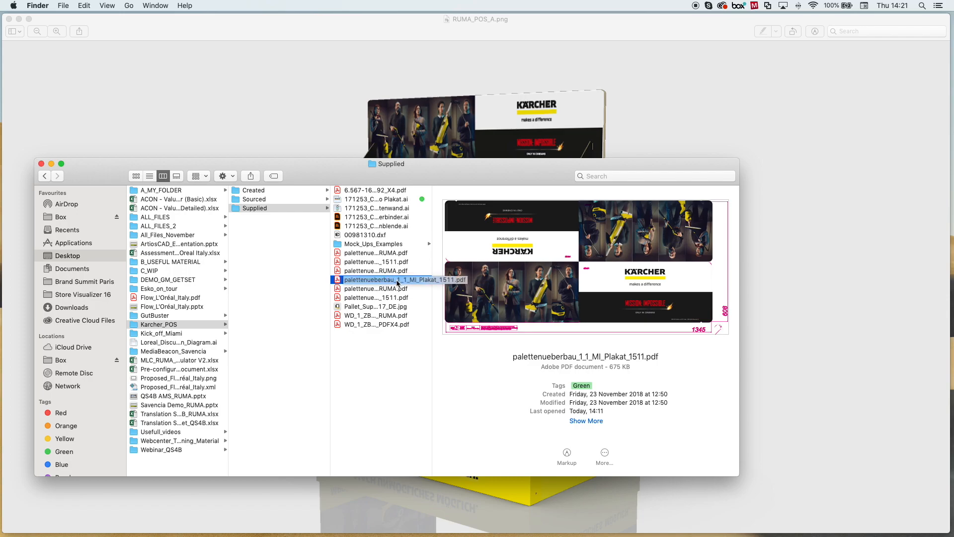
# - Compare the preview of the structural file 171253_C Repro Plakat.ai with the graphic file palettenueberbau_1_1_MI_Plakat_1511.pdf
pyautogui.click(386, 199)
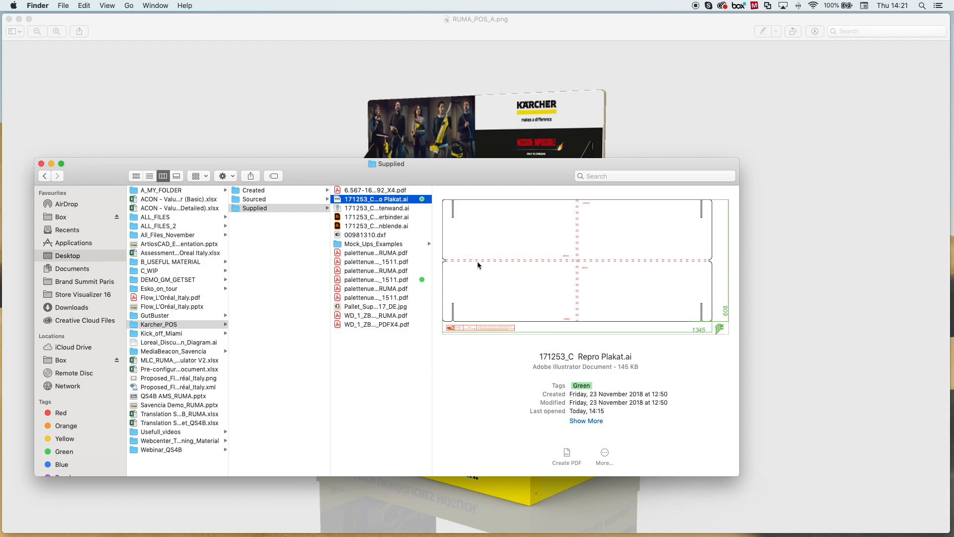
pyautogui.click(374, 280)
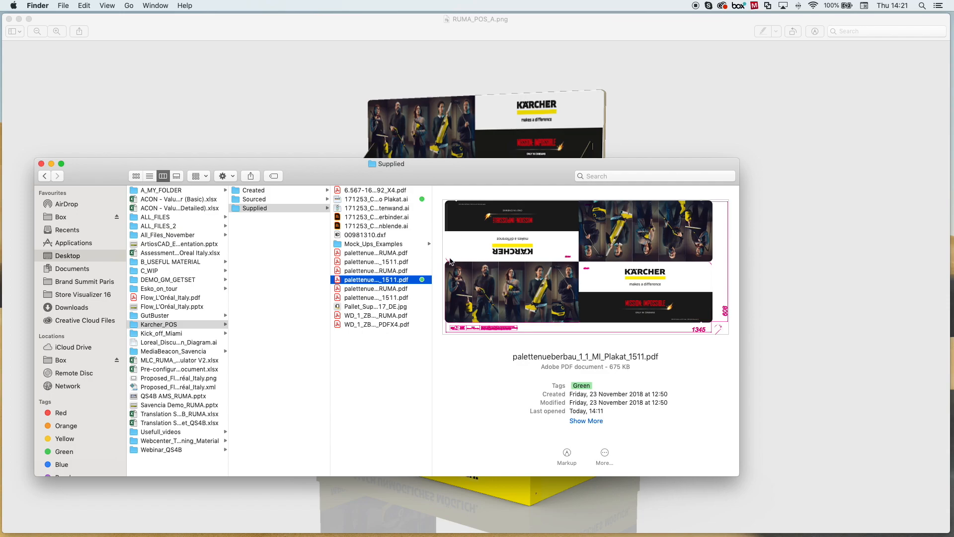
pyautogui.click(387, 199)
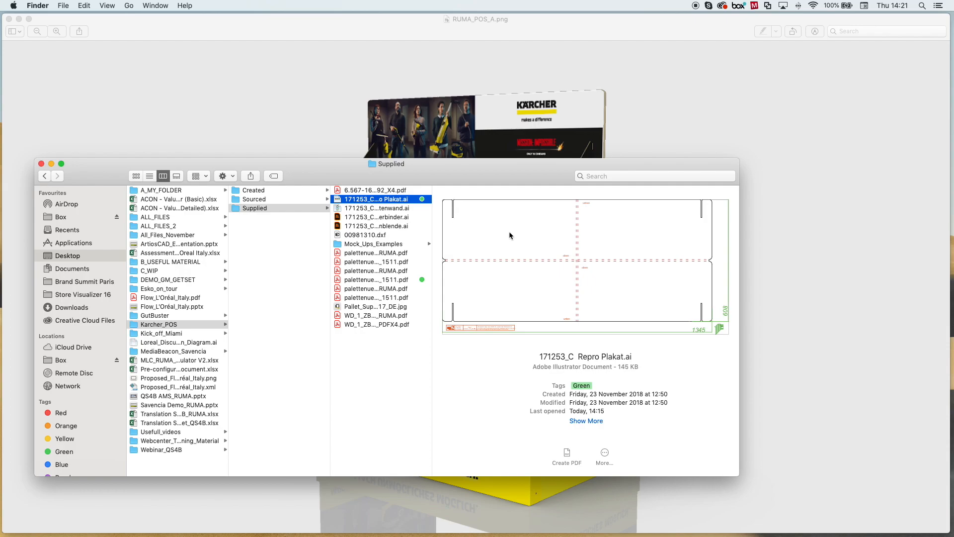
# - Switch to Illustrator with the palettenueberbau_1_1_MI_Plakat_1511.pdf artwork and inspect the nested clip groups of Layer 1
pyautogui.hotkey('ctrl', 'Up')
pyautogui.click(281, 293)
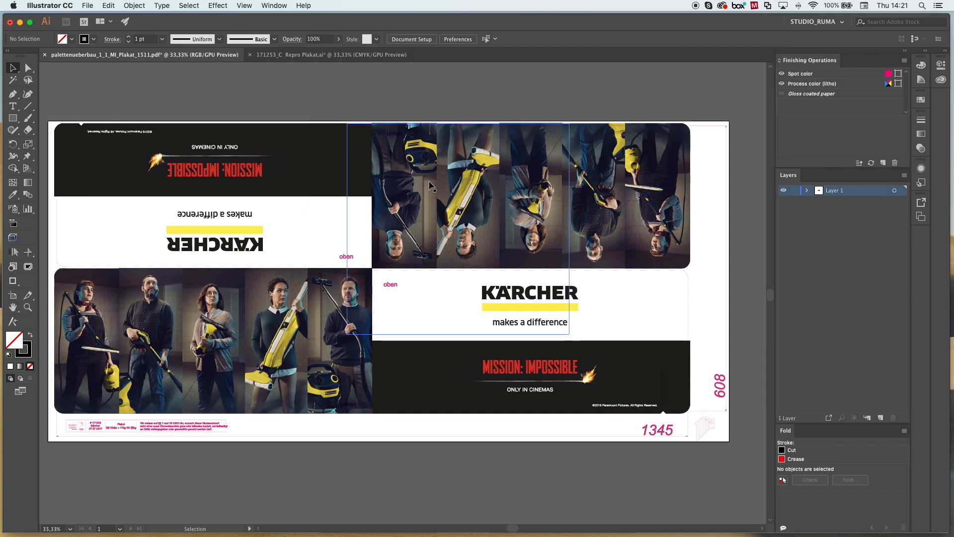
pyautogui.click(468, 199)
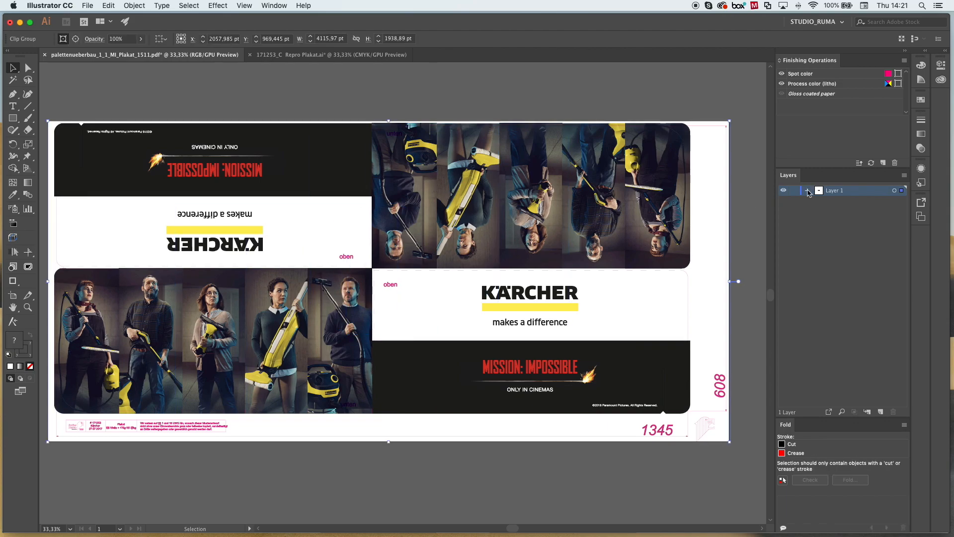
pyautogui.click(807, 190)
pyautogui.click(830, 221)
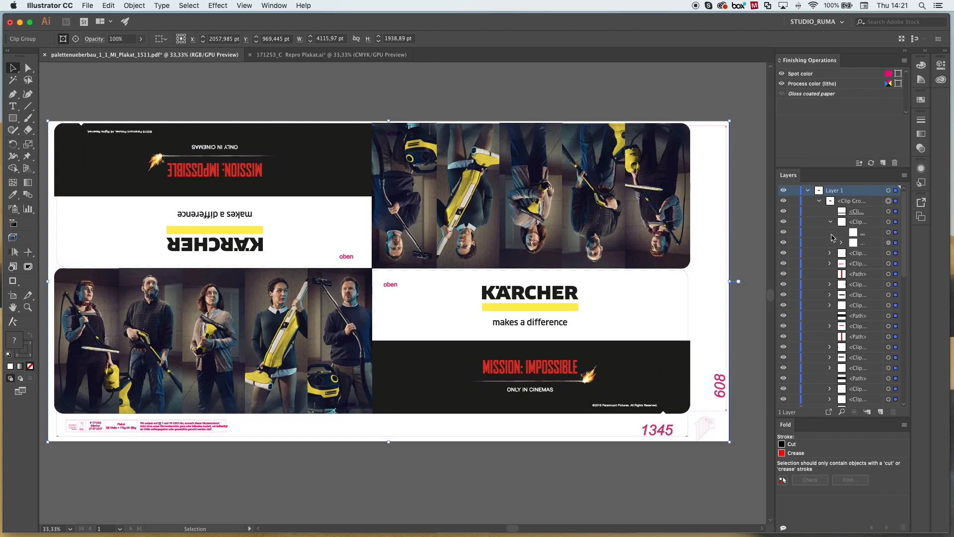
pyautogui.click(842, 243)
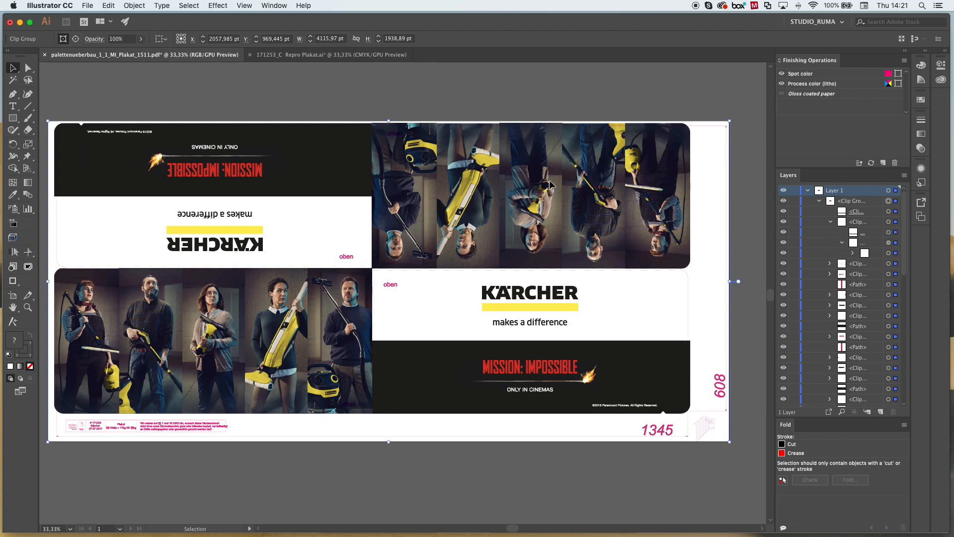
# - Delete the selected artwork clip group and undo that deletion
pyautogui.press('Delete')
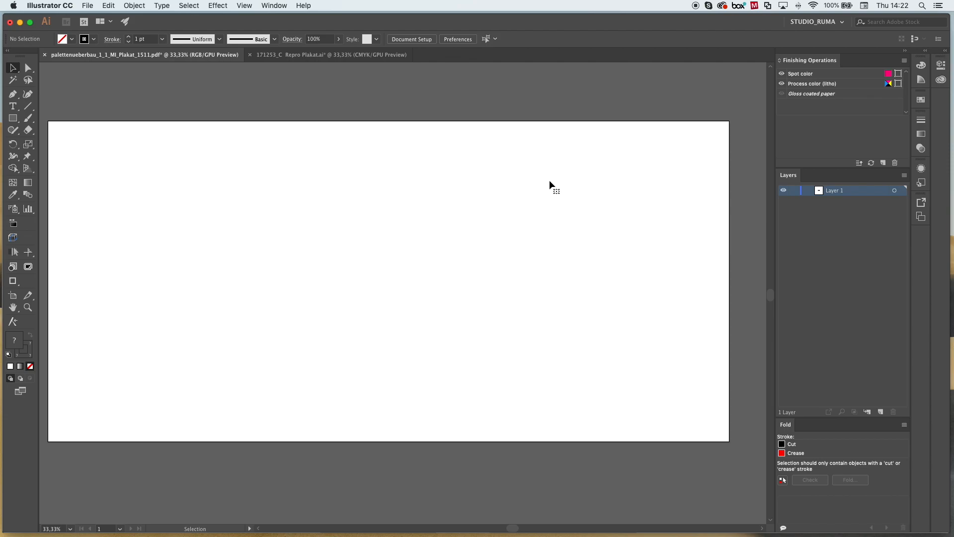
pyautogui.press('super+z')
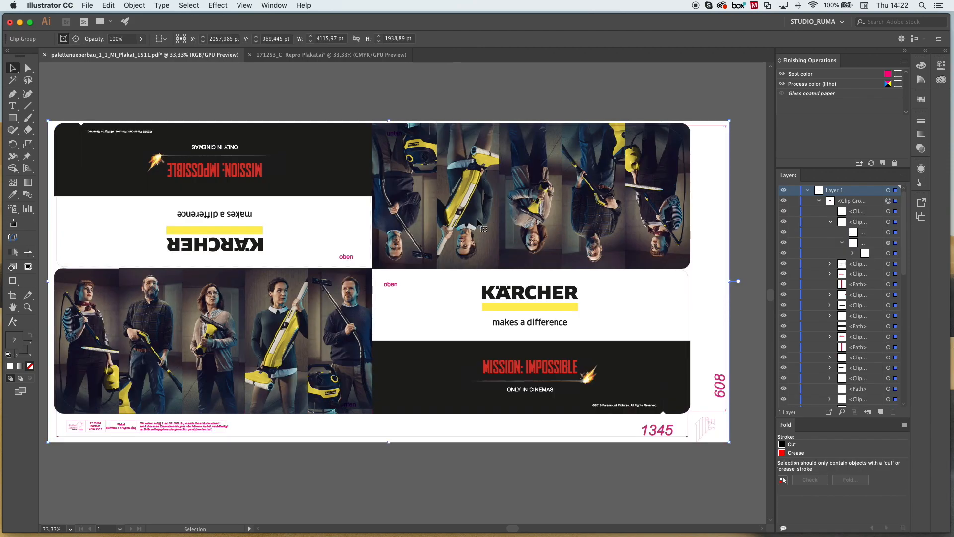
# - Inspect the nested artwork in isolation mode at the letter A of the KÄRCHER logo and at the upper "oben" label
pyautogui.doubleClick(507, 297)
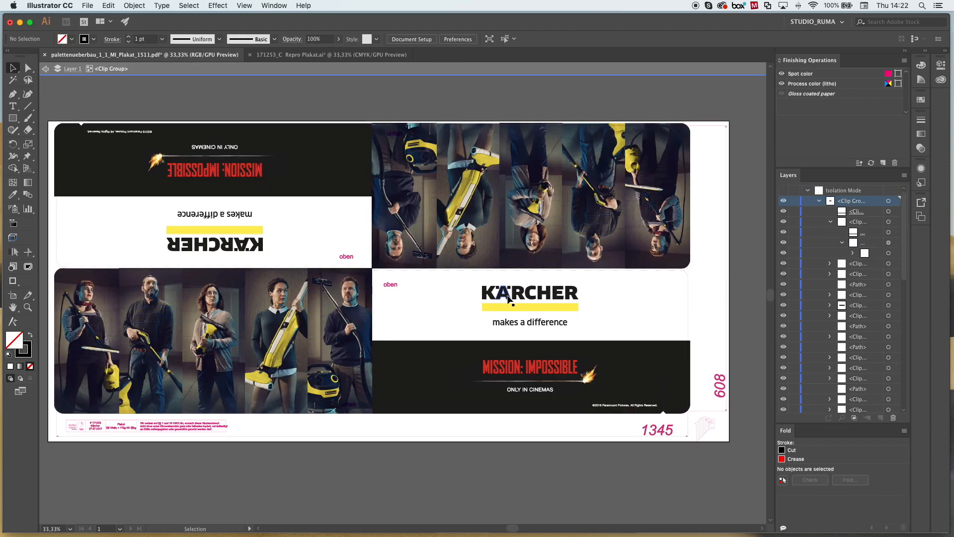
pyautogui.doubleClick(507, 296)
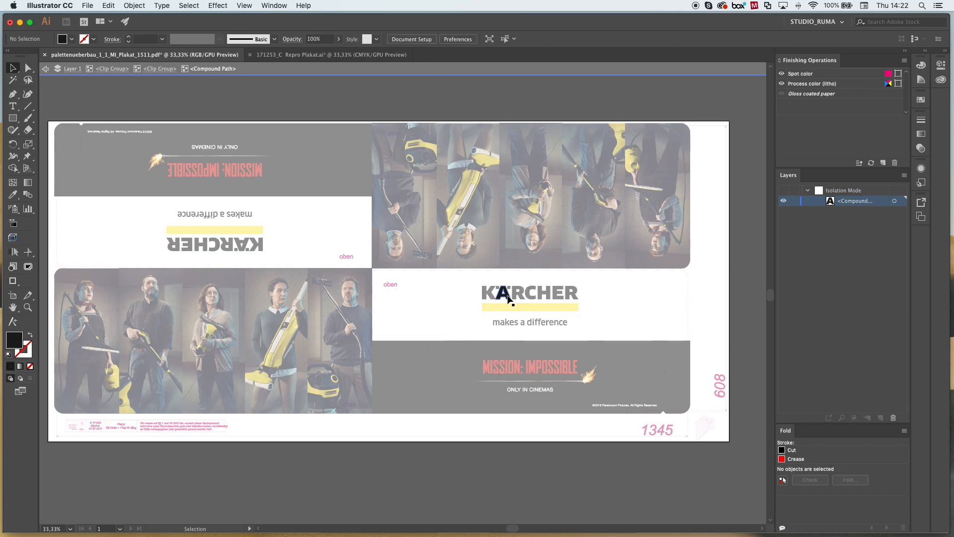
pyautogui.doubleClick(665, 288)
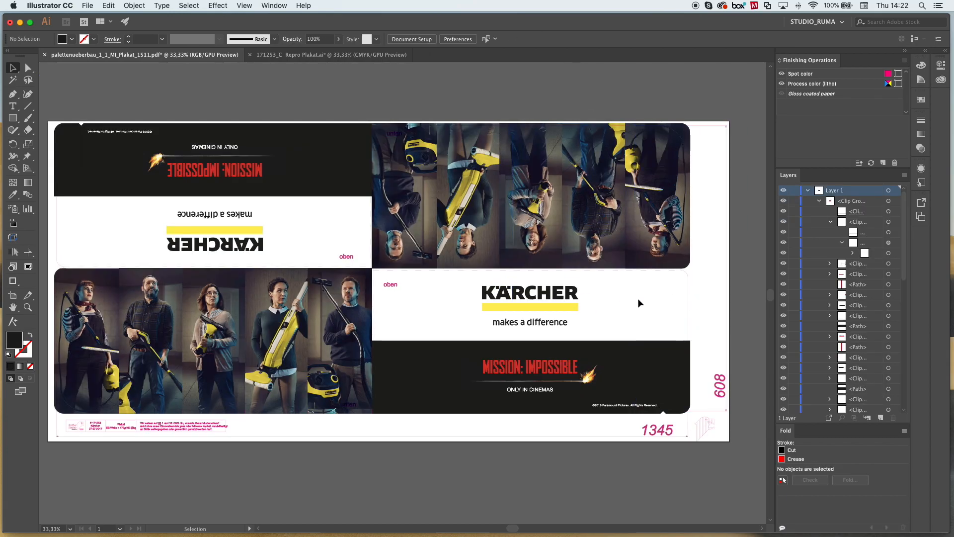
pyautogui.click(349, 260)
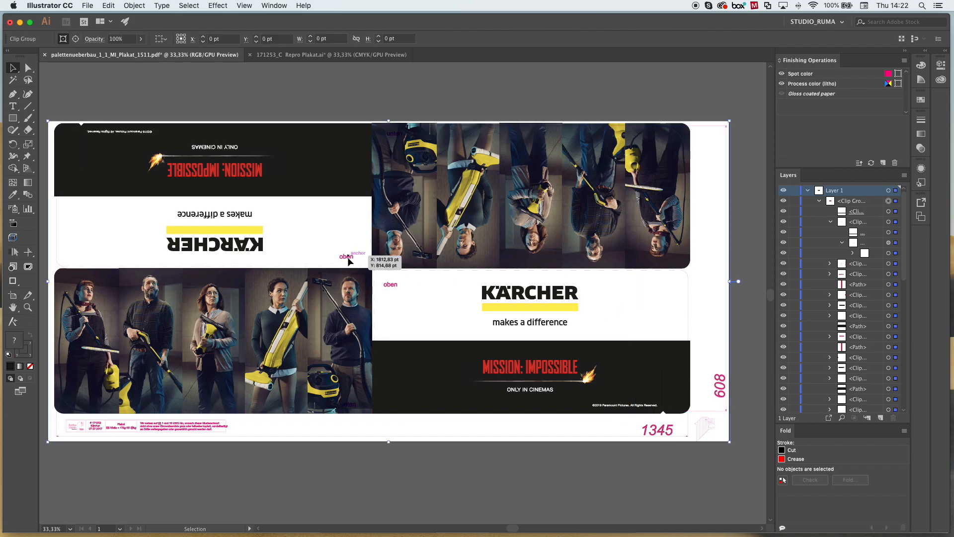
pyautogui.doubleClick(348, 260)
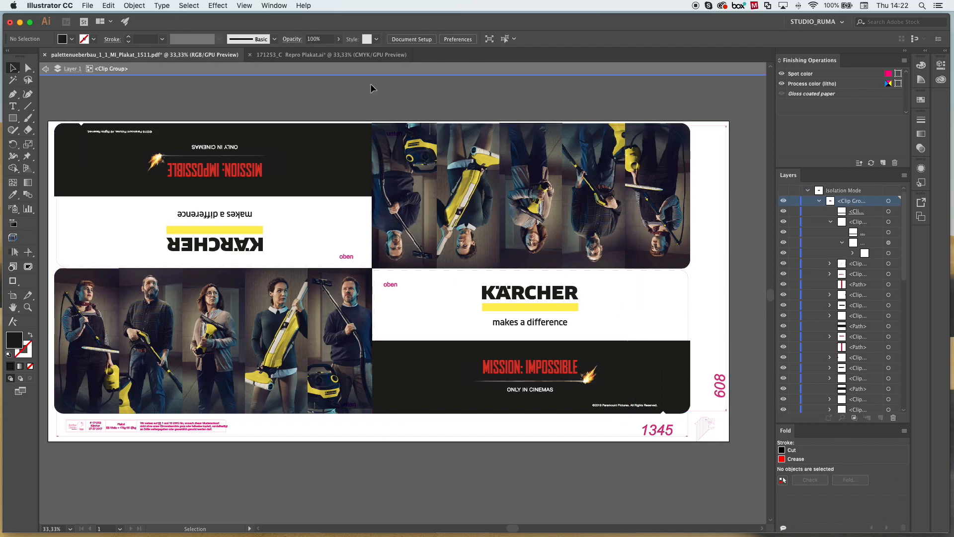
pyautogui.doubleClick(370, 102)
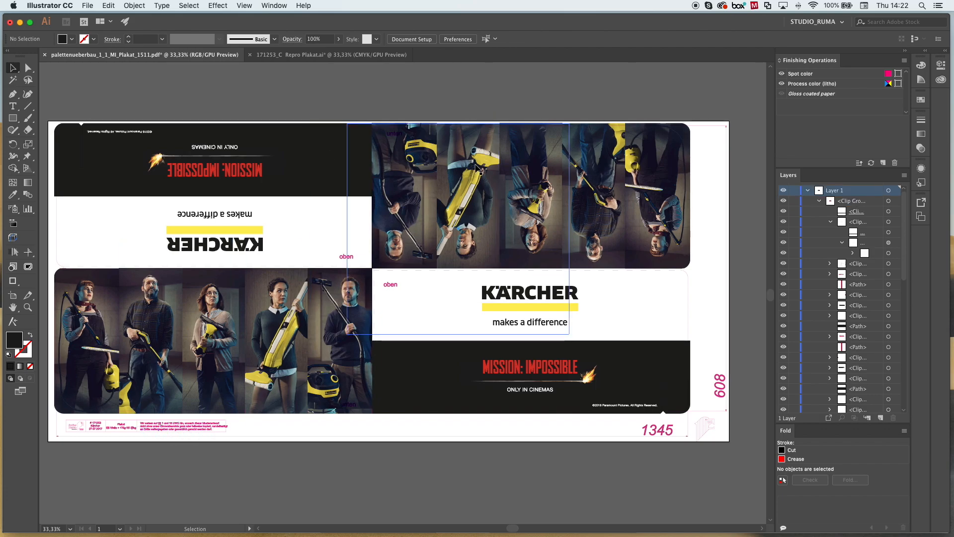
# - Examine the structural design in 171253_C Repro Plakat.ai, including the slot near the upper-left corner and the overall panel layout
pyautogui.click(296, 56)
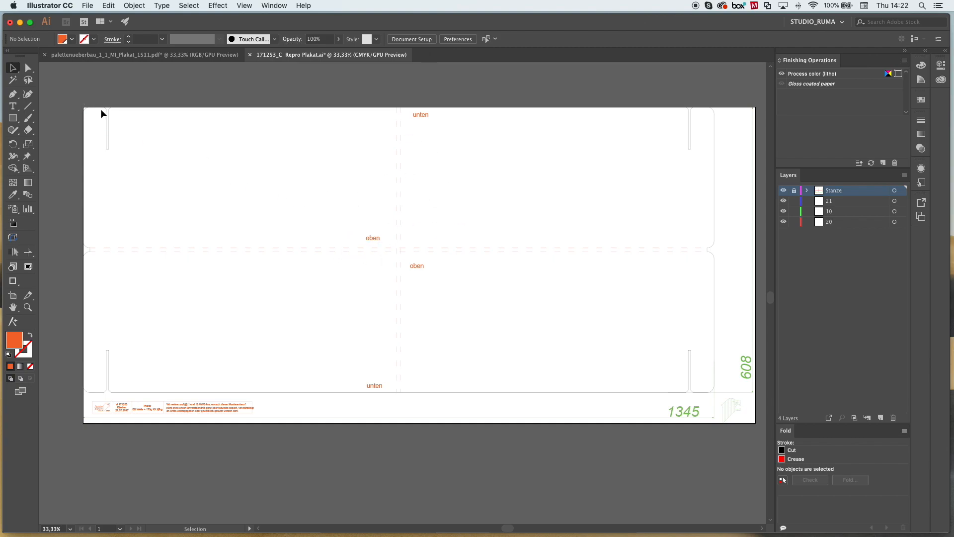
pyautogui.scroll(4, 96, 113)
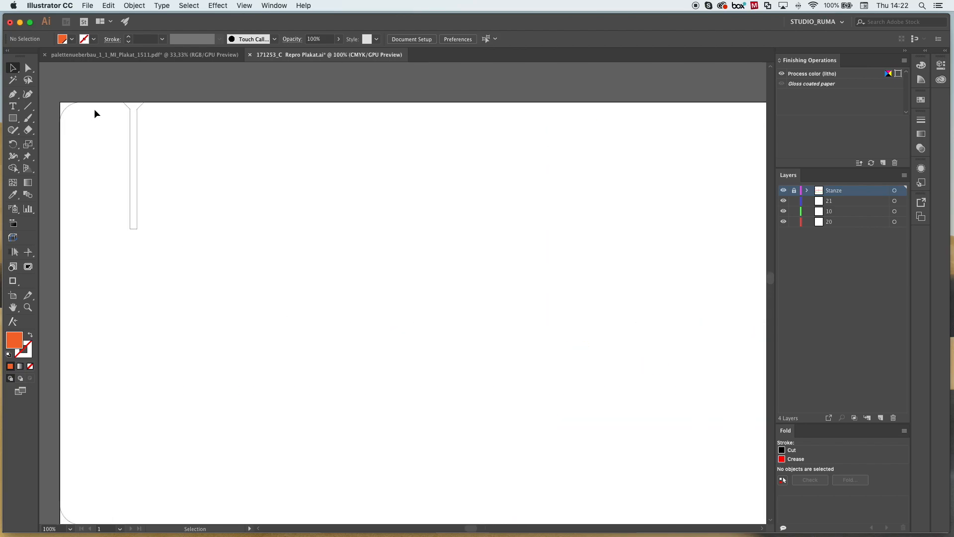
pyautogui.scroll(1, 94, 109)
pyautogui.hscroll(-3, 238, 139)
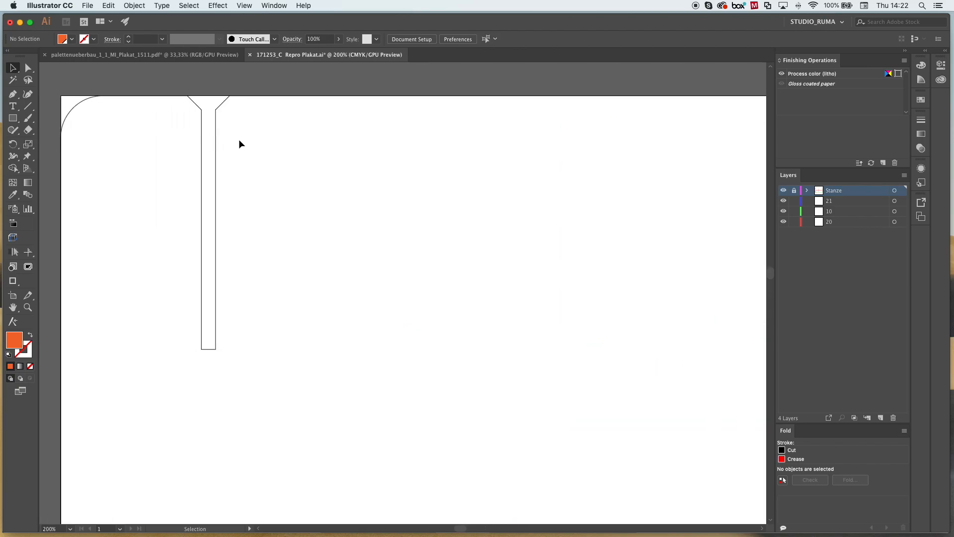
pyautogui.scroll(-5, 207, 145)
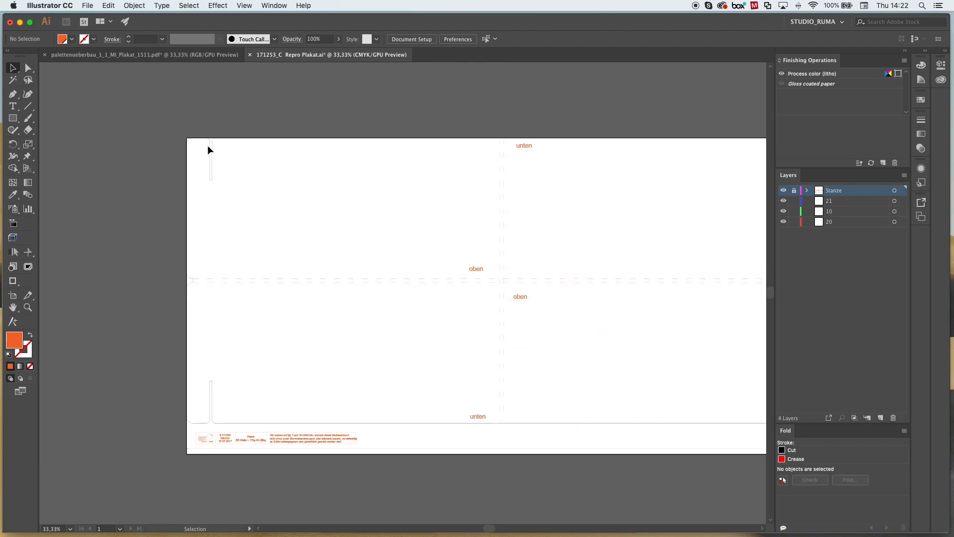
pyautogui.hscroll(4, 207, 149)
pyautogui.hscroll(4, 207, 146)
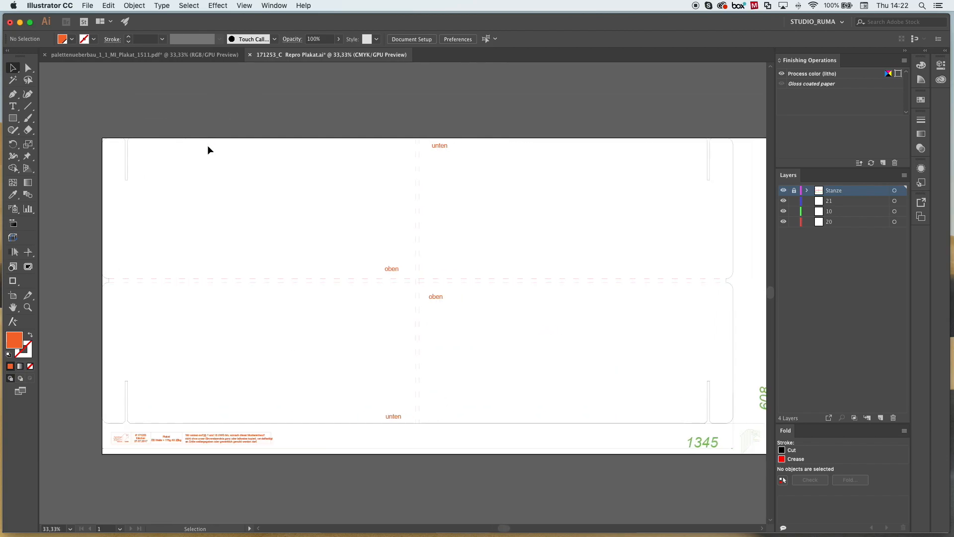
pyautogui.hscroll(-1, 207, 146)
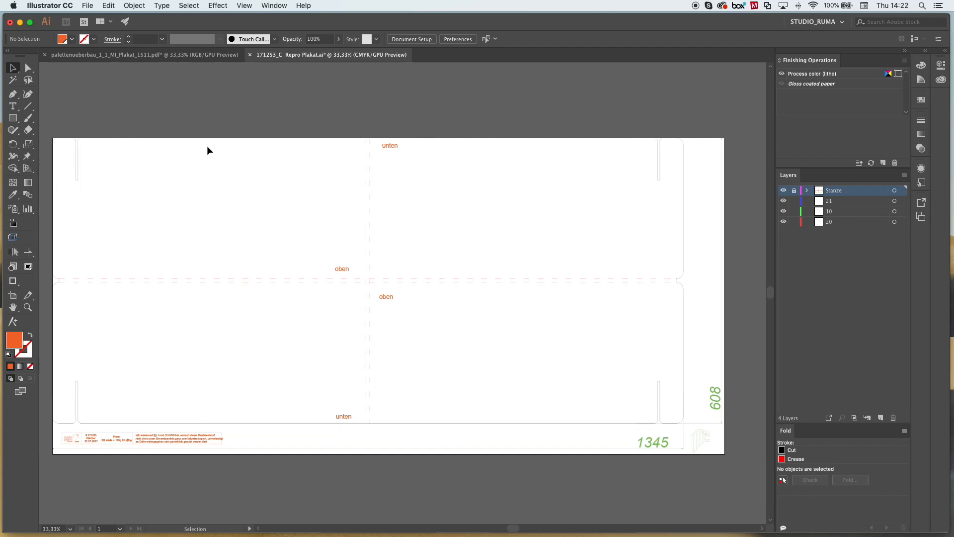
pyautogui.scroll(-1, 206, 145)
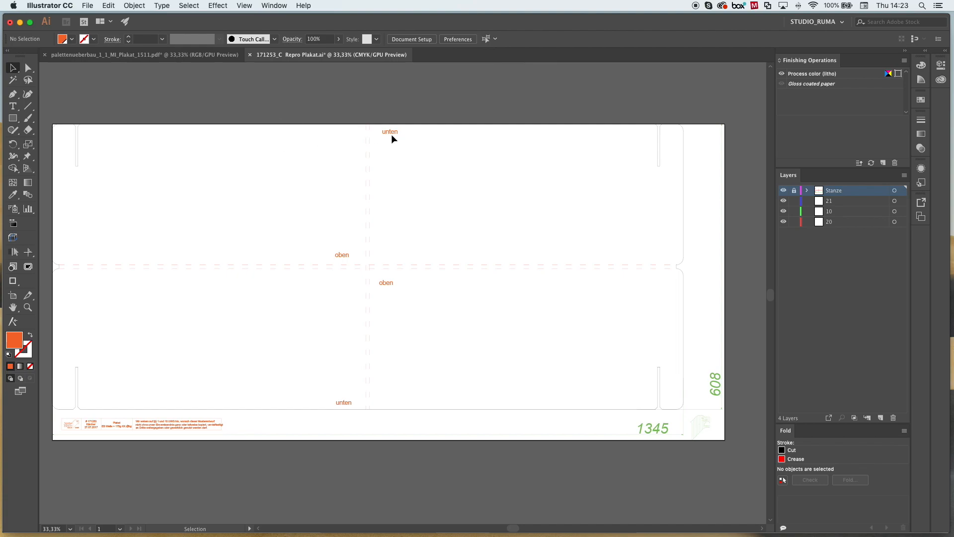
# - Unlock the Stanze layer and delete the layers 21, 10 and 20
pyautogui.click(795, 191)
pyautogui.click(850, 205)
pyautogui.keyDown('shift'); pyautogui.click(846, 224); pyautogui.keyUp('shift')
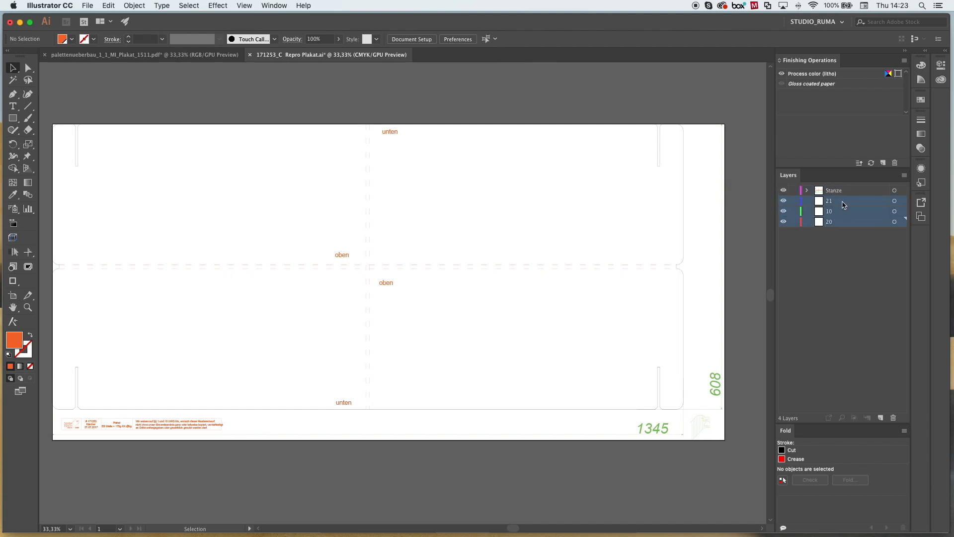
pyautogui.moveTo(845, 205); pyautogui.dragTo(894, 418)
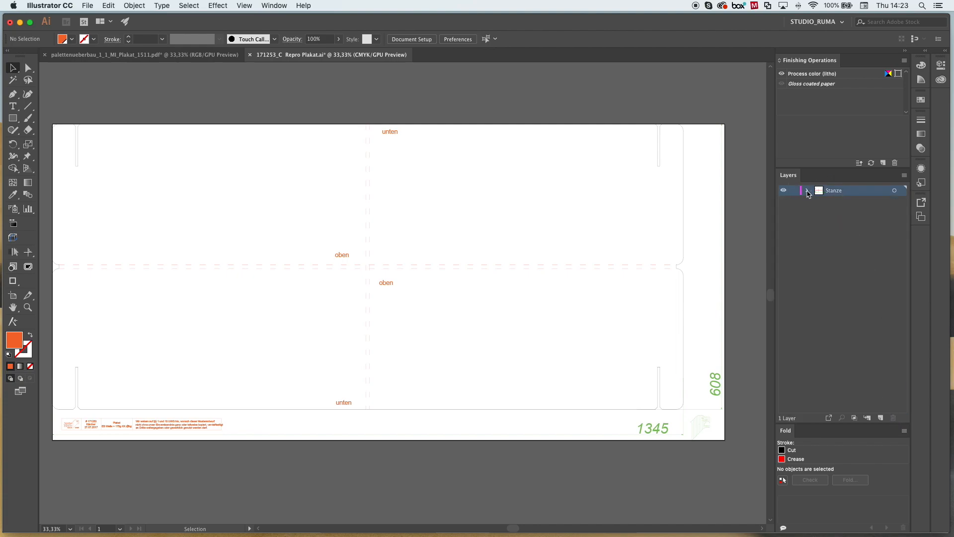
# - Expand the Stanze layer and delete the four "oben" and "unten" labels from the panels
pyautogui.click(807, 191)
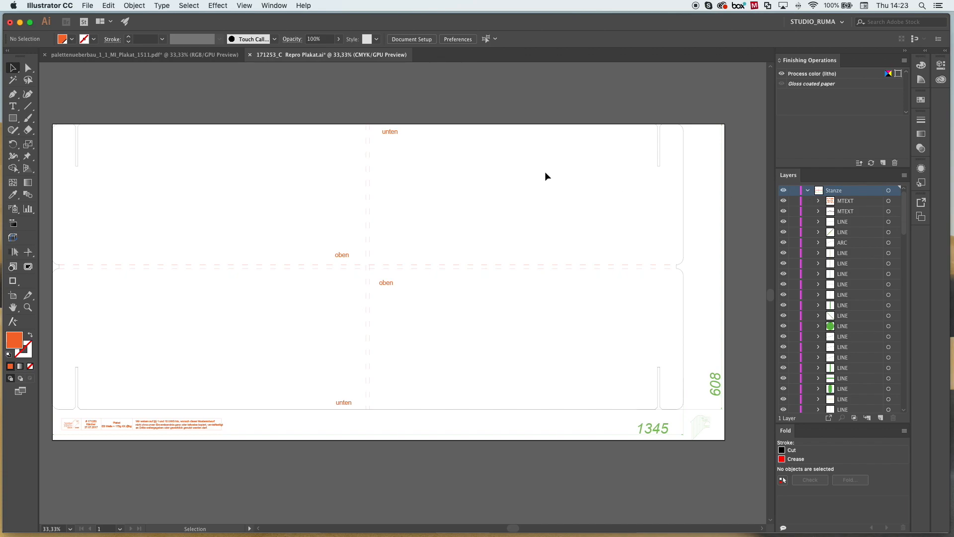
pyautogui.click(396, 132)
pyautogui.press('Delete')
pyautogui.click(342, 254)
pyautogui.press('Delete')
pyautogui.click(386, 282)
pyautogui.press('Delete')
pyautogui.click(347, 402)
pyautogui.press('Delete')
# - Delete the info text and 1345 dimension below the die-line, plus the 608 dimension and logo beside it
pyautogui.moveTo(272, 447); pyautogui.dragTo(56, 423)
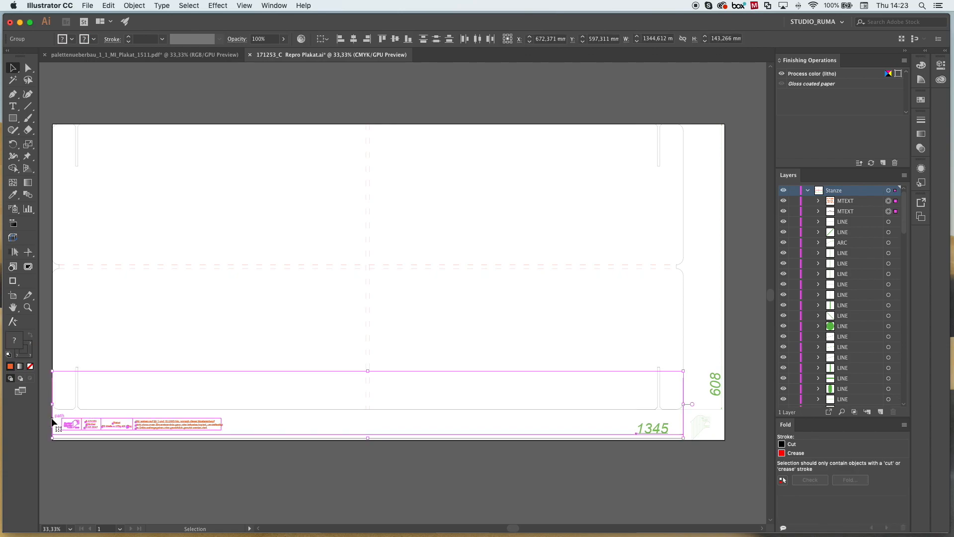
pyautogui.press('Delete')
pyautogui.moveTo(730, 470); pyautogui.dragTo(685, 103)
pyautogui.press('Delete')
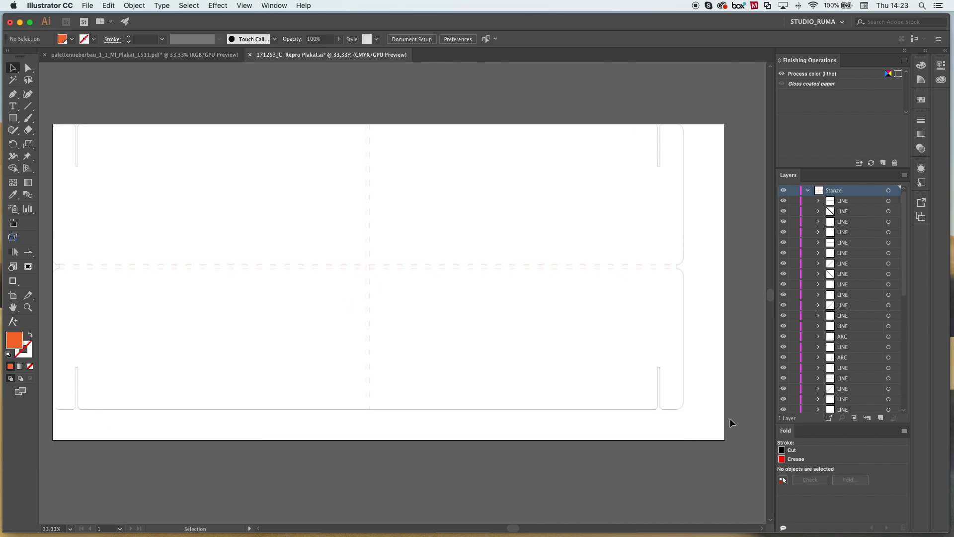
# - Move the entire die-line about 22.5 mm horizontally and 19 mm vertically so it lies fully inside the artboard
pyautogui.click(349, 264)
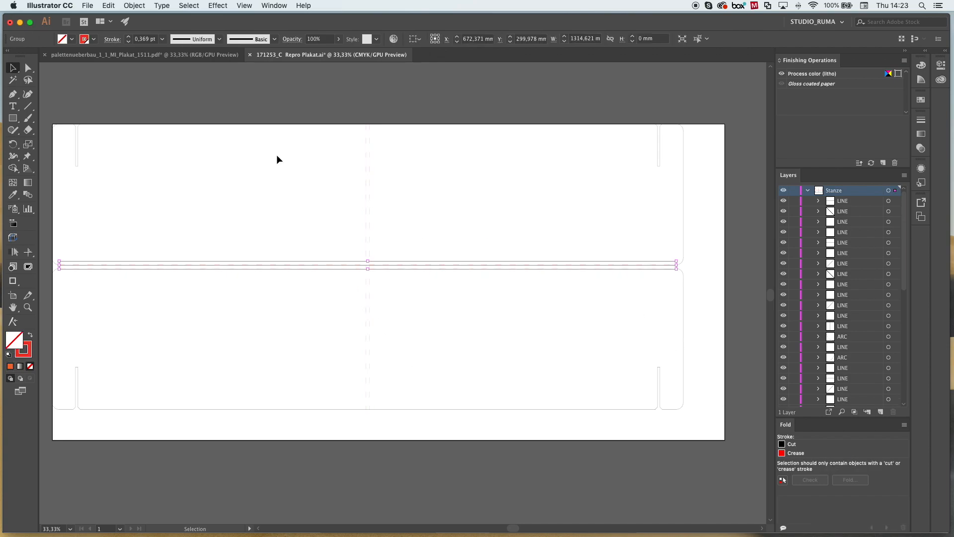
pyautogui.moveTo(50, 111); pyautogui.dragTo(723, 458)
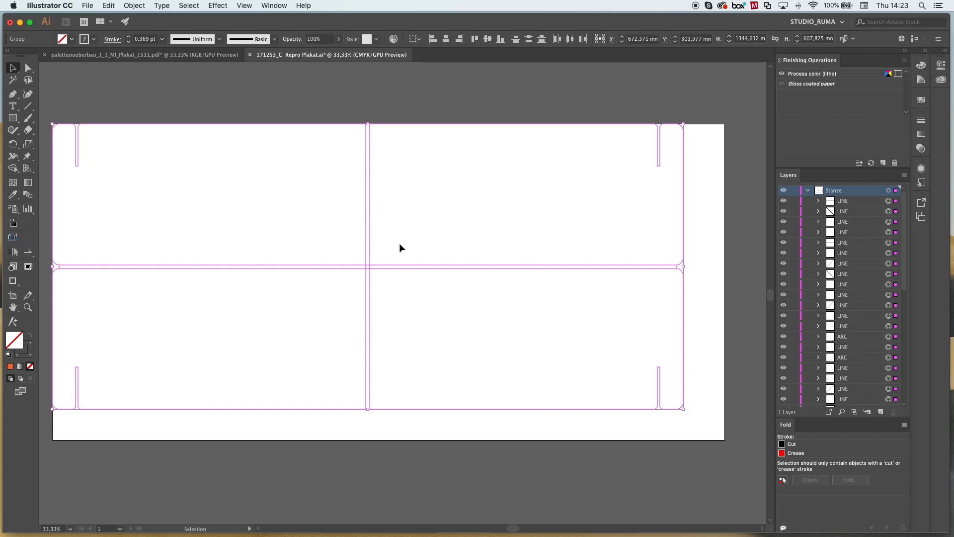
pyautogui.moveTo(371, 219); pyautogui.dragTo(381, 228)
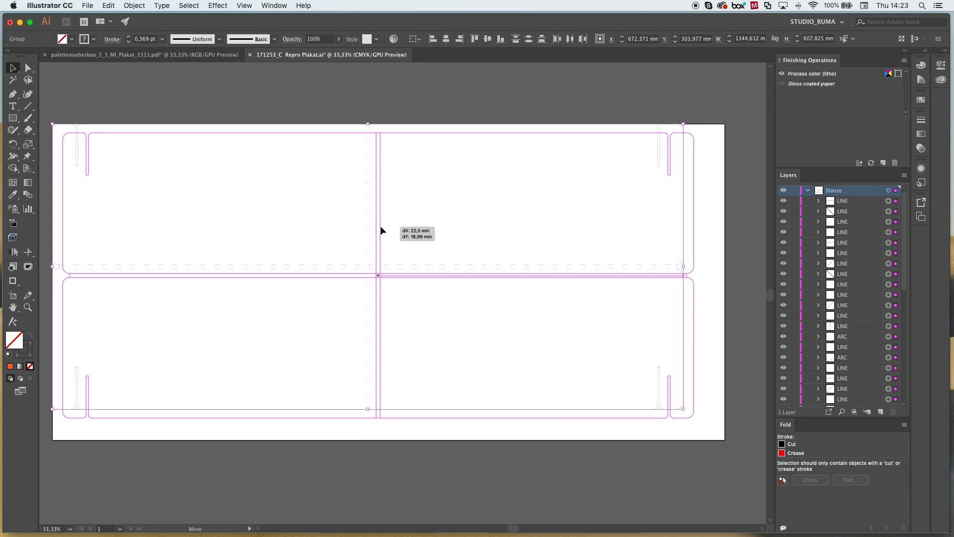
pyautogui.click(460, 106)
pyautogui.moveTo(50, 103); pyautogui.dragTo(705, 438)
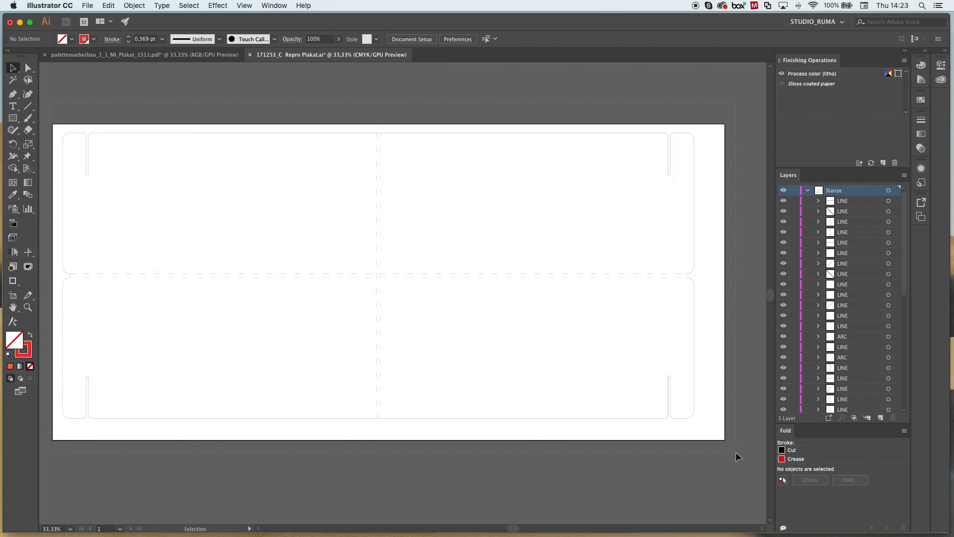
pyautogui.click(794, 446)
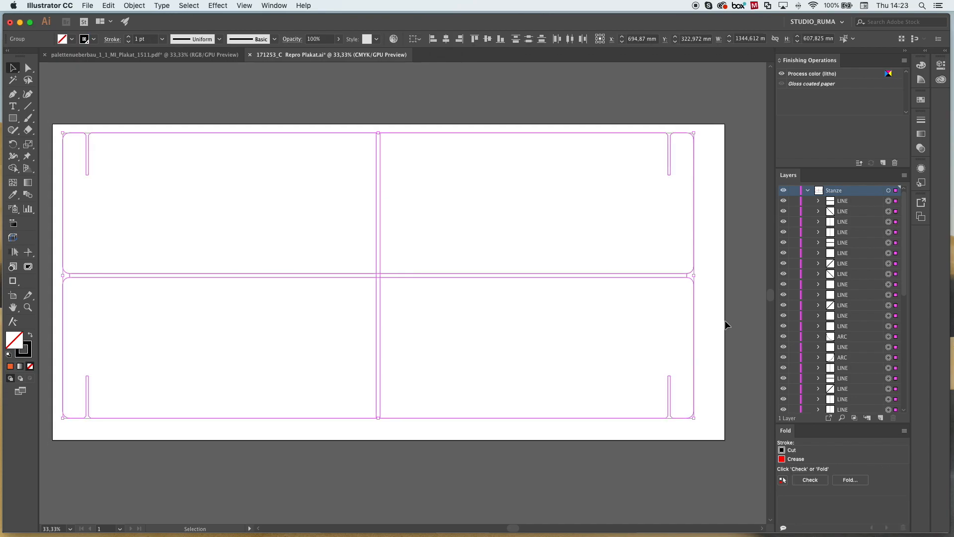
pyautogui.click(741, 315)
pyautogui.moveTo(425, 227); pyautogui.dragTo(347, 291)
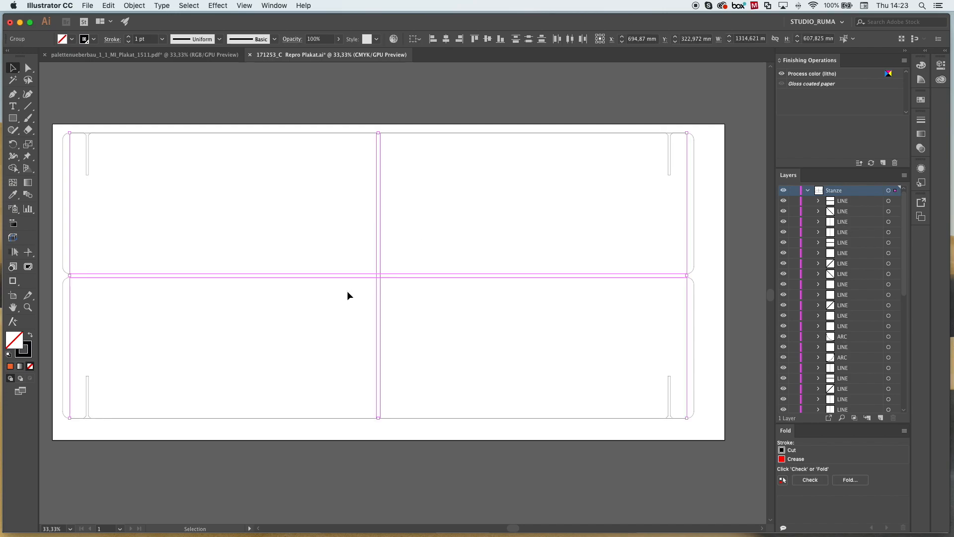
pyautogui.click(453, 101)
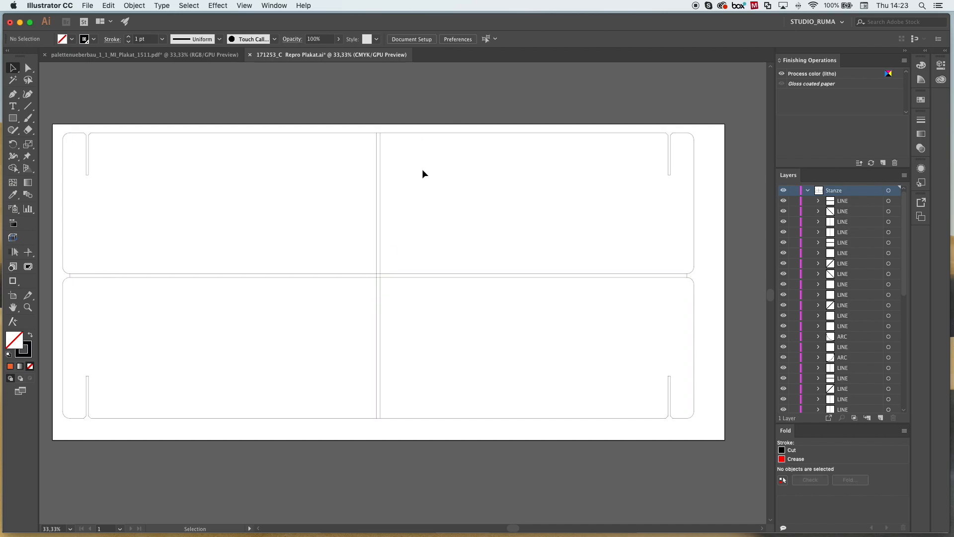
pyautogui.press('super+z')
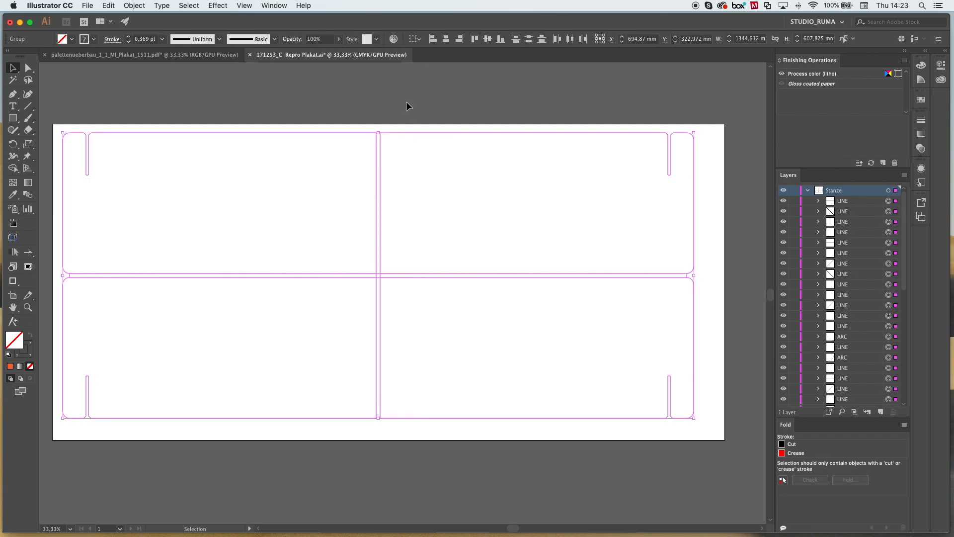
# - Delete the pair of vertical crease lines running through the middle of the die-line
pyautogui.click(406, 102)
pyautogui.scroll(1, 376, 144)
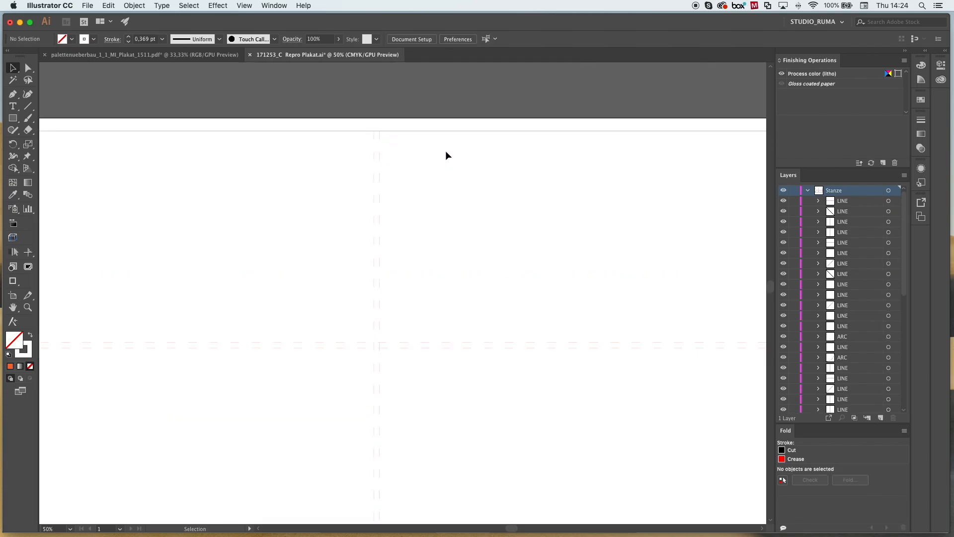
pyautogui.scroll(-1, 394, 284)
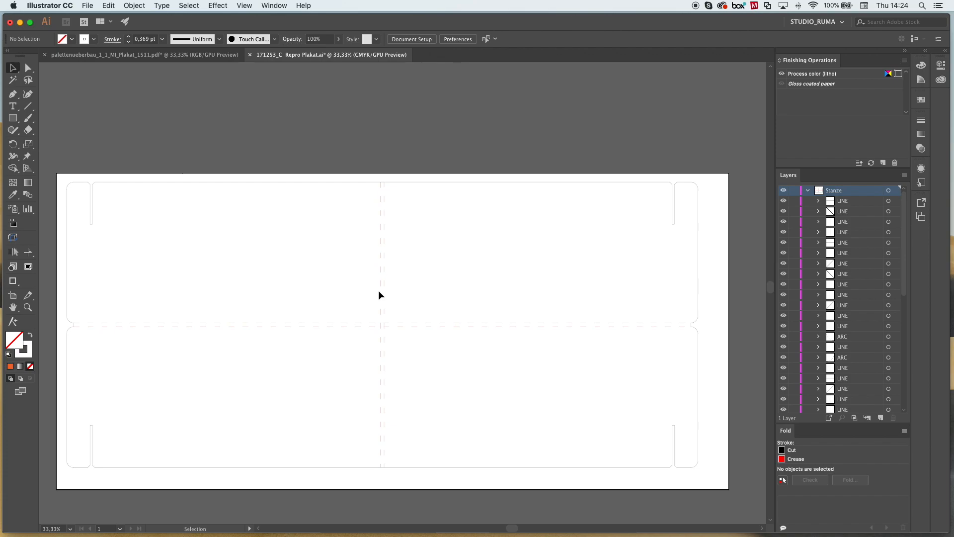
pyautogui.moveTo(405, 275); pyautogui.dragTo(406, 276)
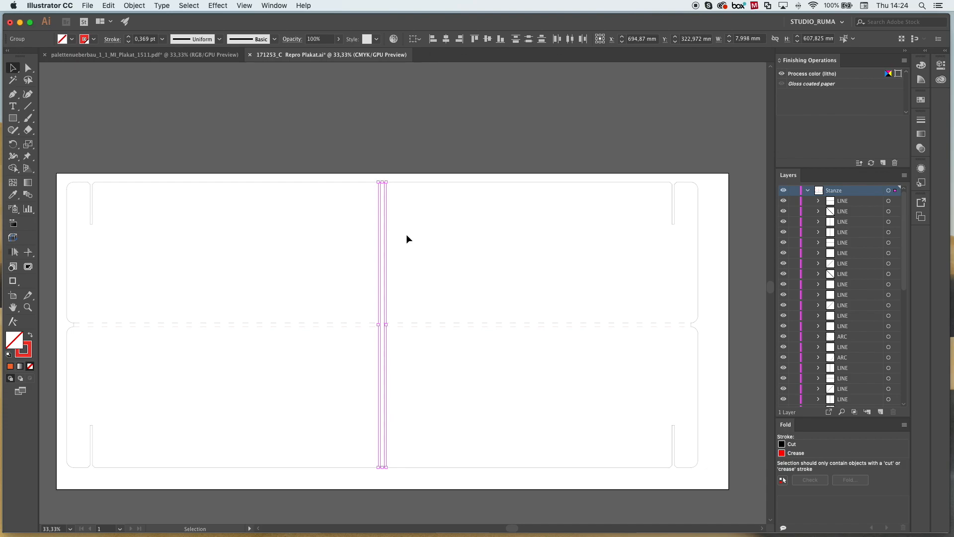
pyautogui.moveTo(408, 223); pyautogui.dragTo(366, 248)
pyautogui.press('Delete')
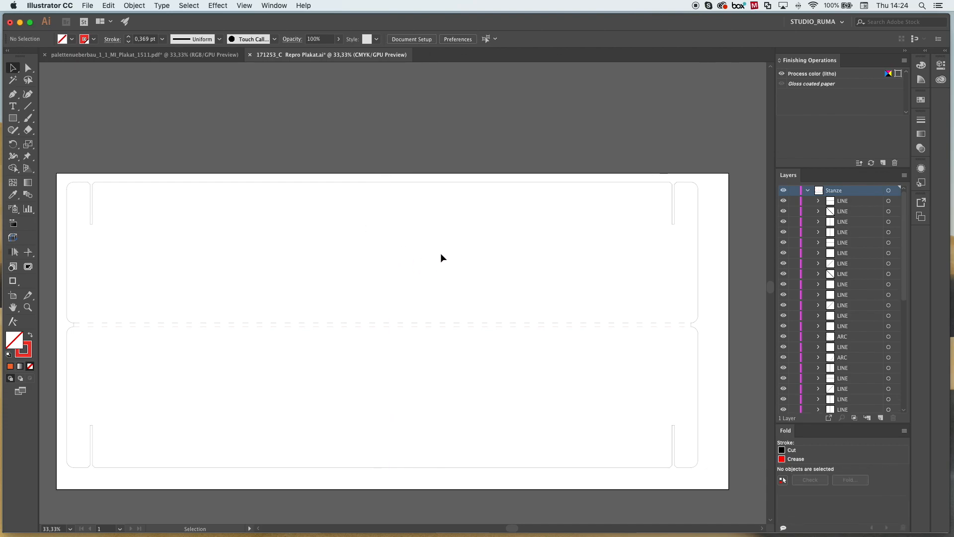
# - Assign the Cut stroke to all lines of the die-line
pyautogui.moveTo(108, 290); pyautogui.dragTo(604, 353)
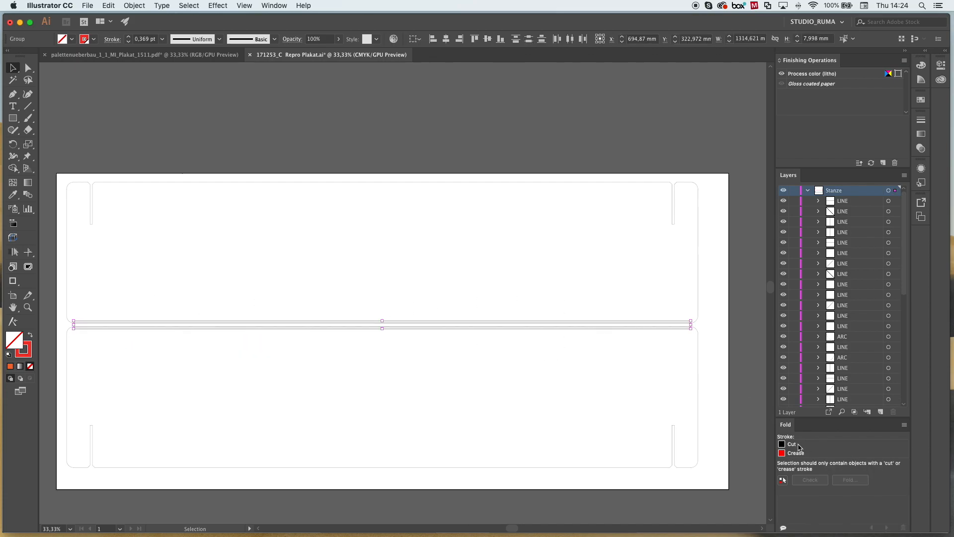
pyautogui.click(348, 126)
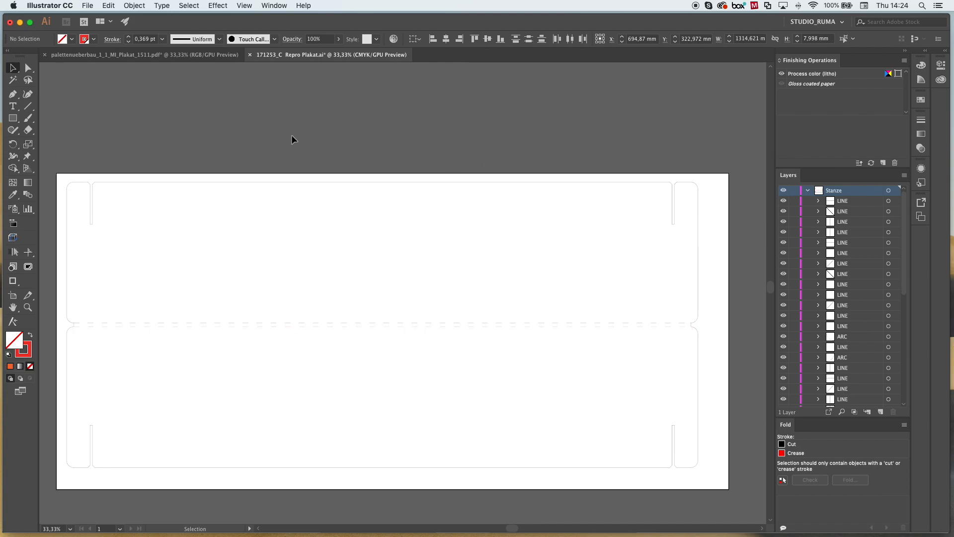
pyautogui.moveTo(53, 150); pyautogui.dragTo(705, 490)
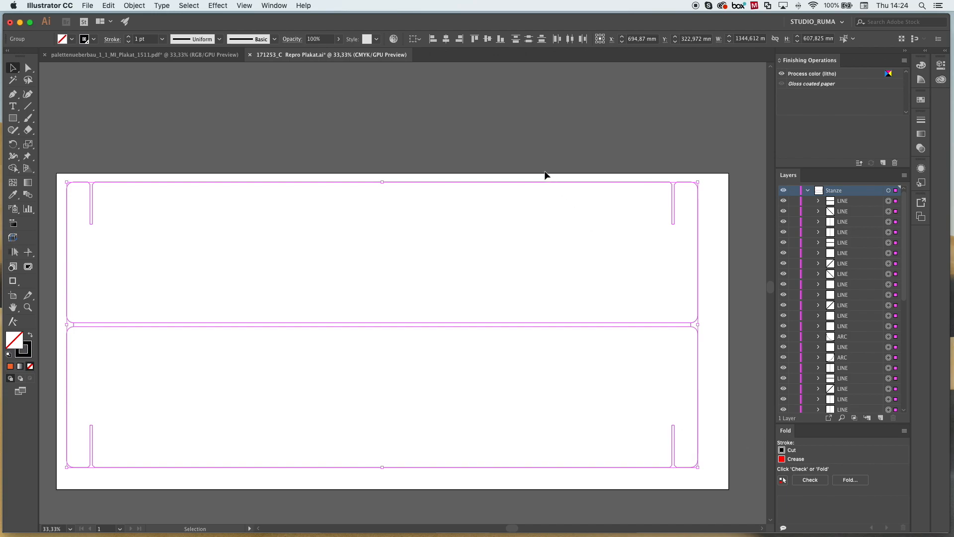
pyautogui.click(476, 216)
# - Assign the Crease stroke to the two horizontal lines between the upper and lower panels and inspect them up close
pyautogui.moveTo(401, 317); pyautogui.dragTo(390, 347)
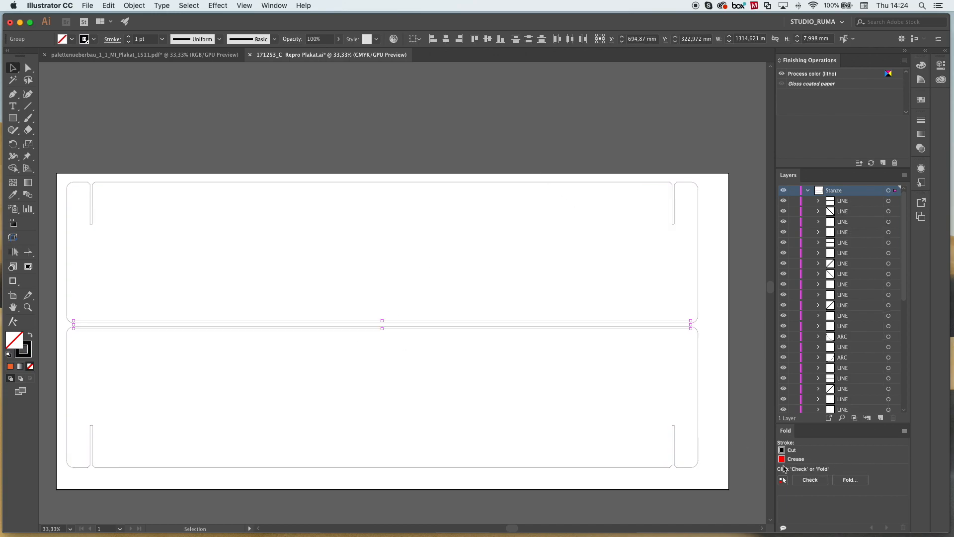
pyautogui.click(815, 461)
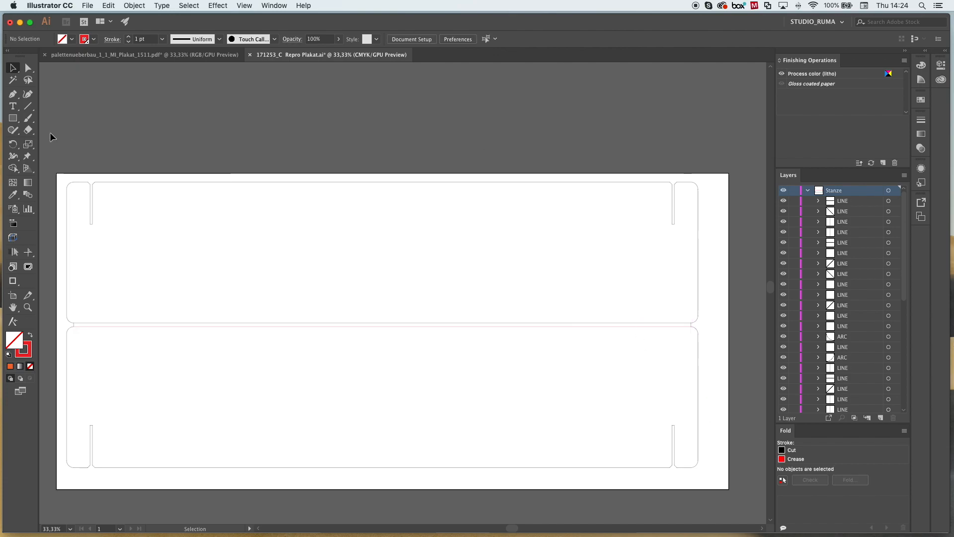
pyautogui.moveTo(54, 158); pyautogui.dragTo(713, 500)
pyautogui.scroll(2, 70, 315)
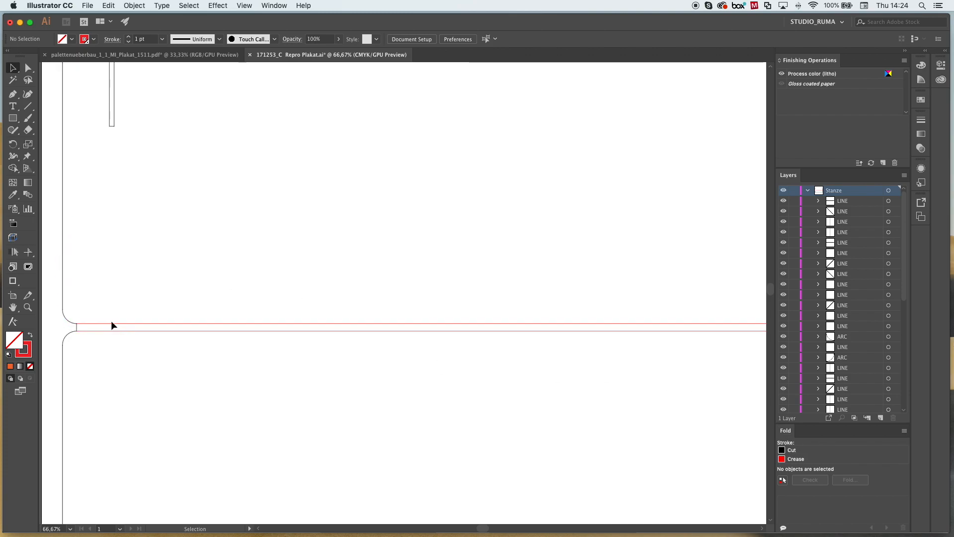
pyautogui.scroll(-2, 111, 320)
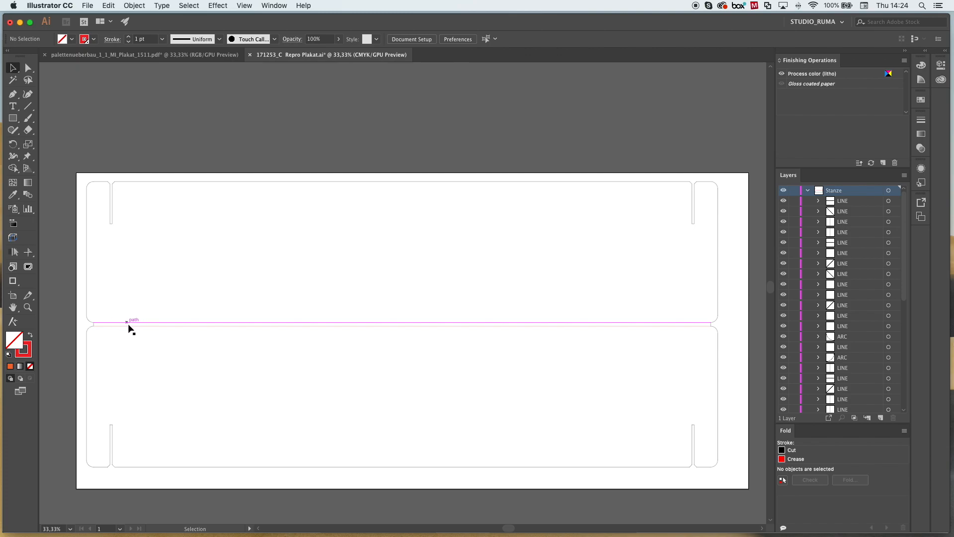
pyautogui.scroll(2, 101, 328)
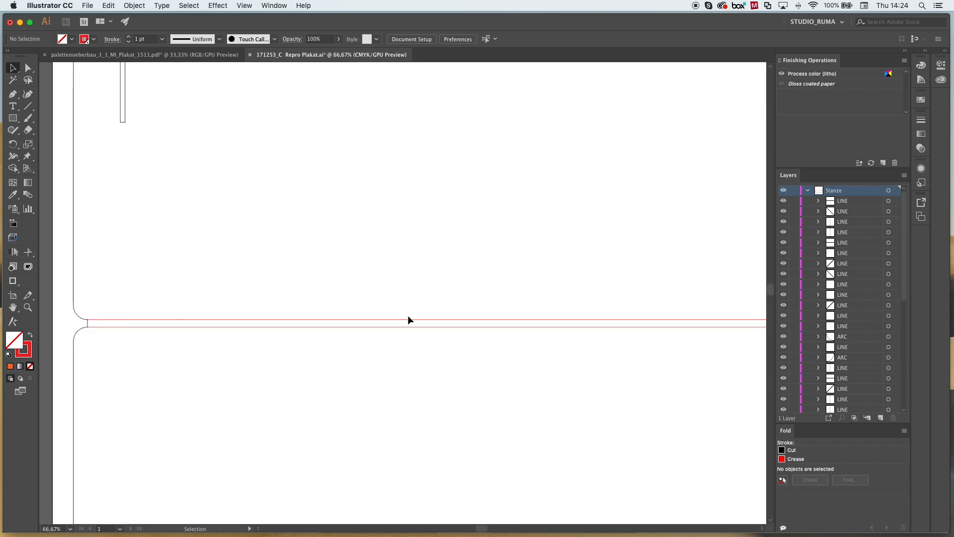
pyautogui.scroll(-1, 217, 273)
pyautogui.scroll(-1, 217, 273)
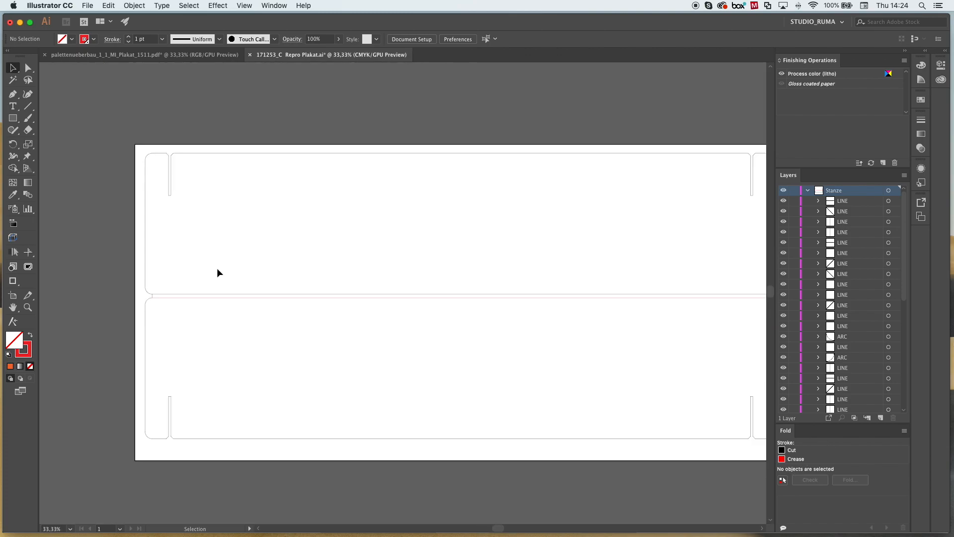
# - Run the Fold check on the whole die-line and inspect the rounded cut corners at the right end of the creases
pyautogui.moveTo(270, 251); pyautogui.dragTo(200, 219)
pyautogui.moveTo(59, 120); pyautogui.dragTo(745, 461)
pyautogui.click(813, 481)
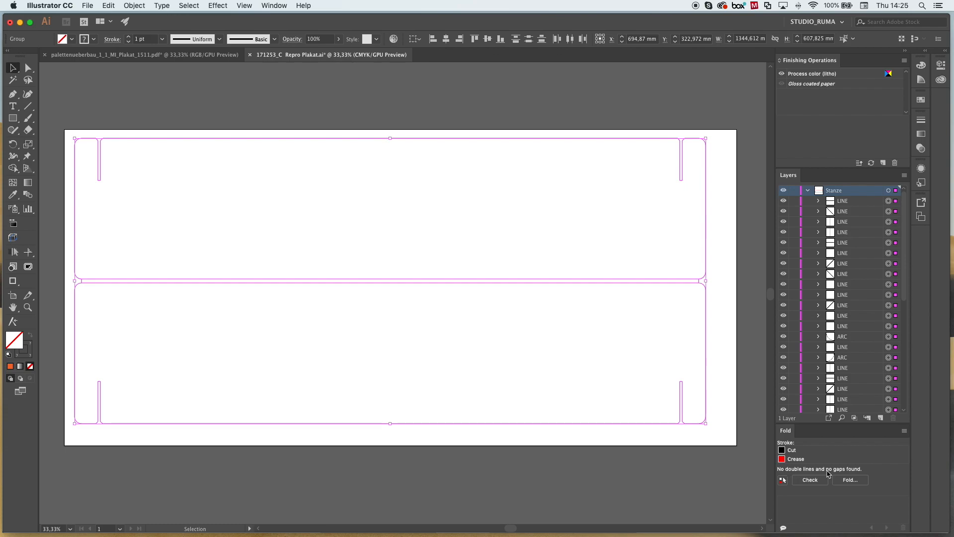
pyautogui.click(721, 309)
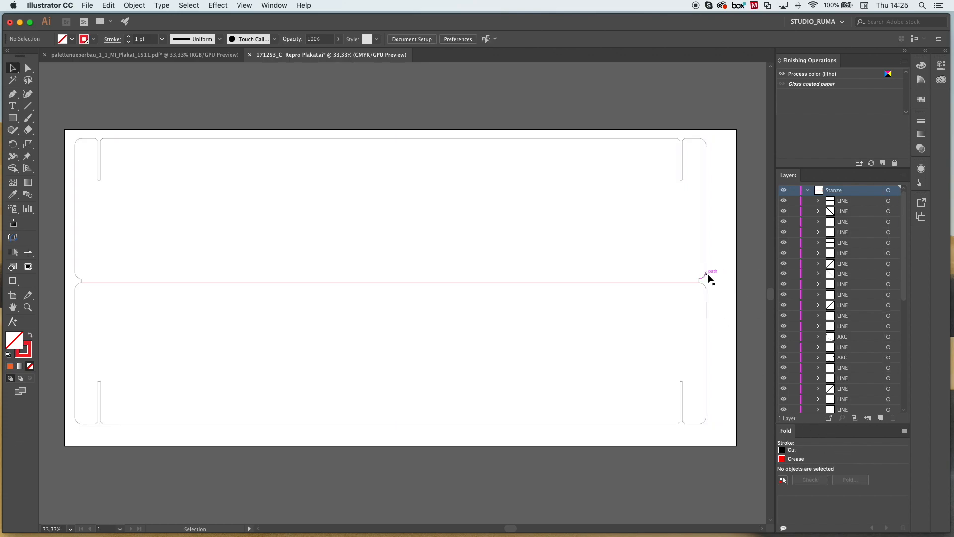
pyautogui.scroll(4, 708, 274)
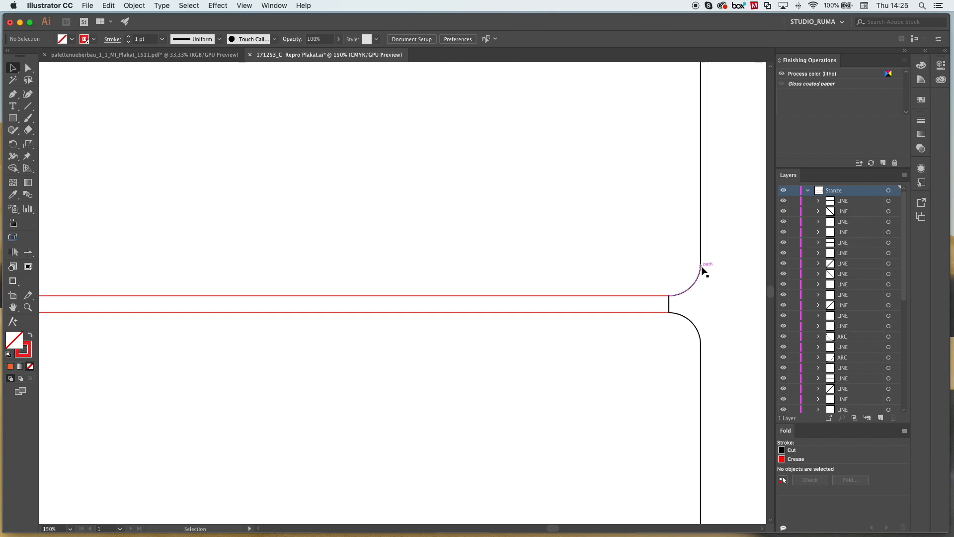
pyautogui.scroll(-4, 659, 267)
pyautogui.moveTo(349, 222); pyautogui.dragTo(383, 225)
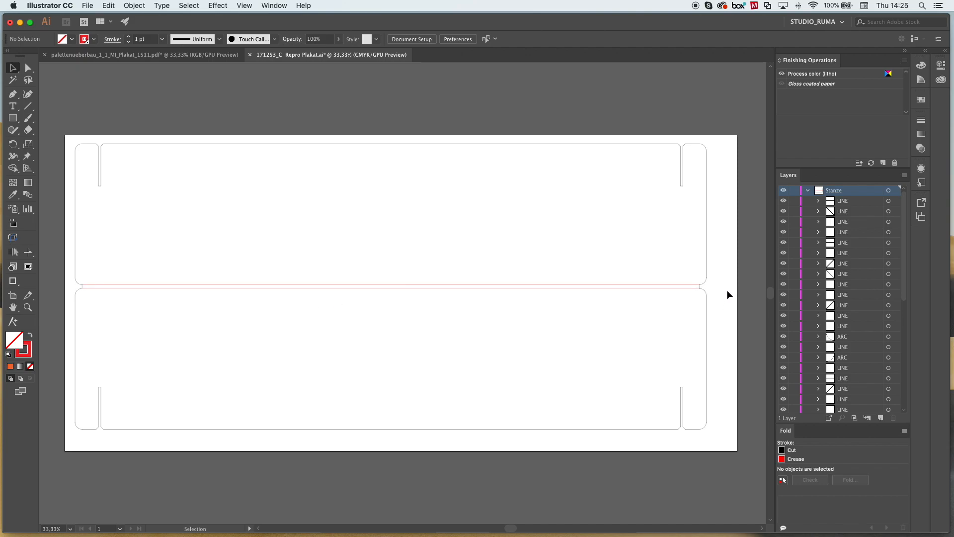
# - Start folding the complete die-line and choose the large lower panel as the base panel
pyautogui.moveTo(64, 117)
pyautogui.mouseDown()
pyautogui.moveTo(612, 396)
pyautogui.moveTo(719, 435)
pyautogui.mouseUp()
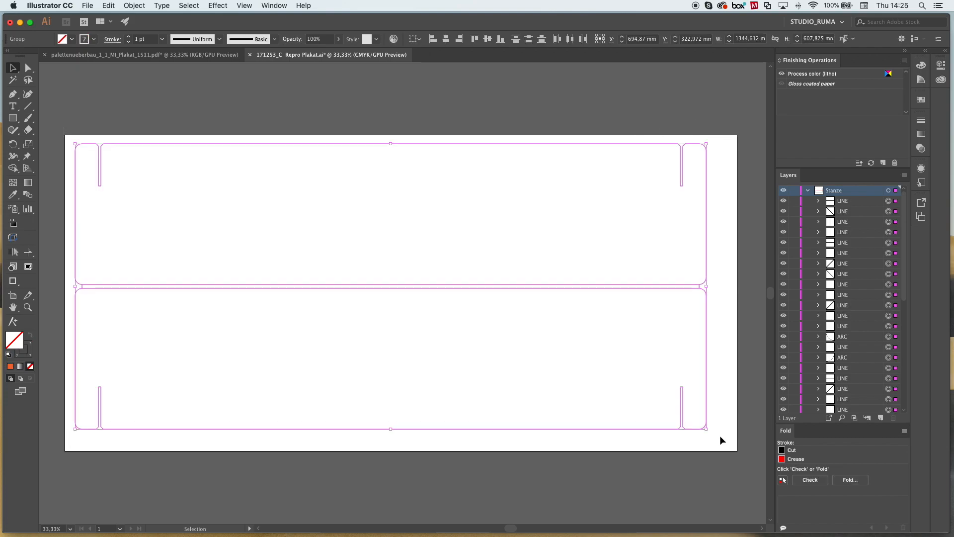
pyautogui.click(855, 480)
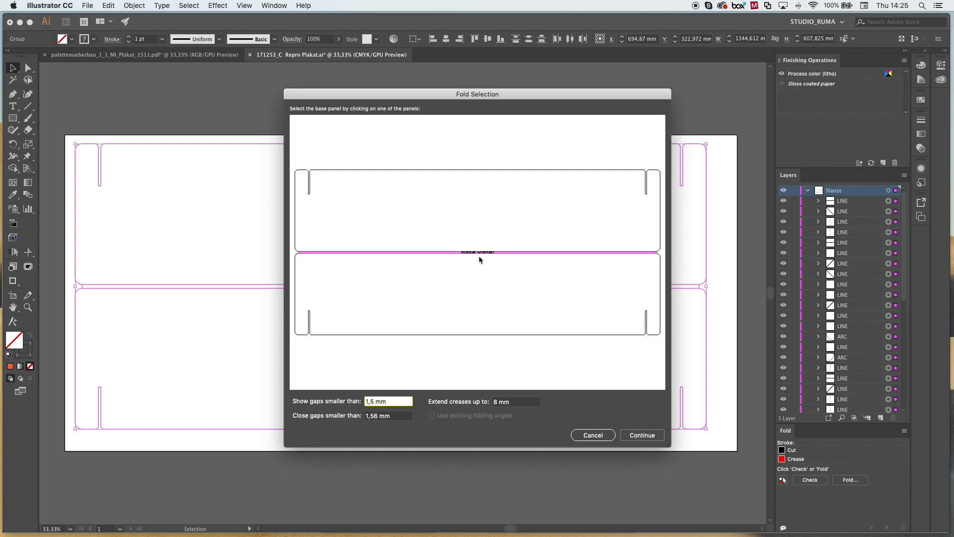
pyautogui.click(472, 278)
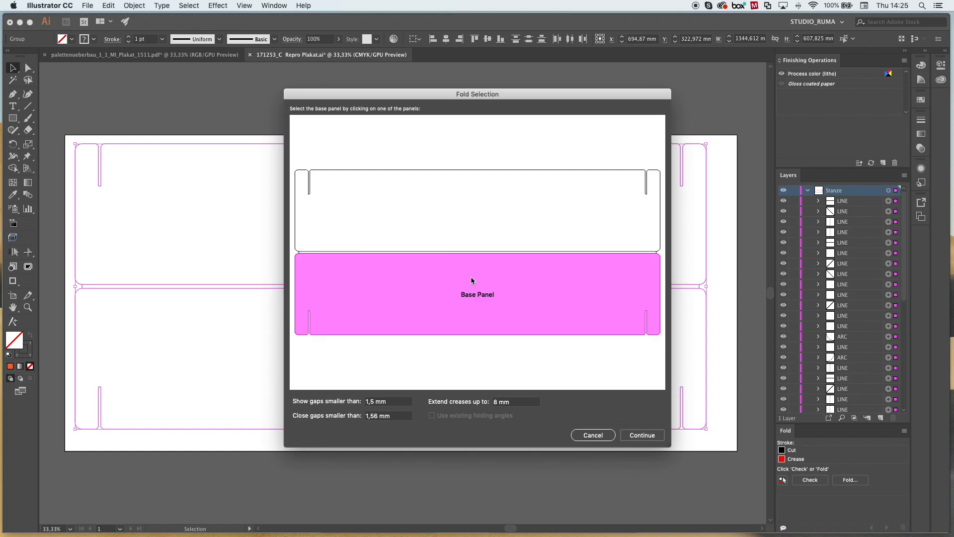
pyautogui.click(632, 436)
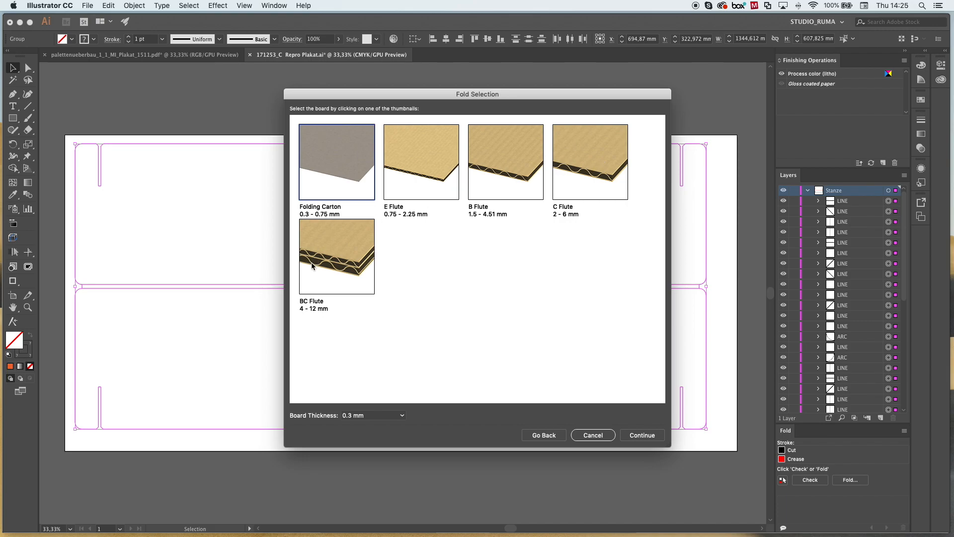
# - Choose B Flute board with a thickness of 3 mm for the folded design
pyautogui.click(580, 176)
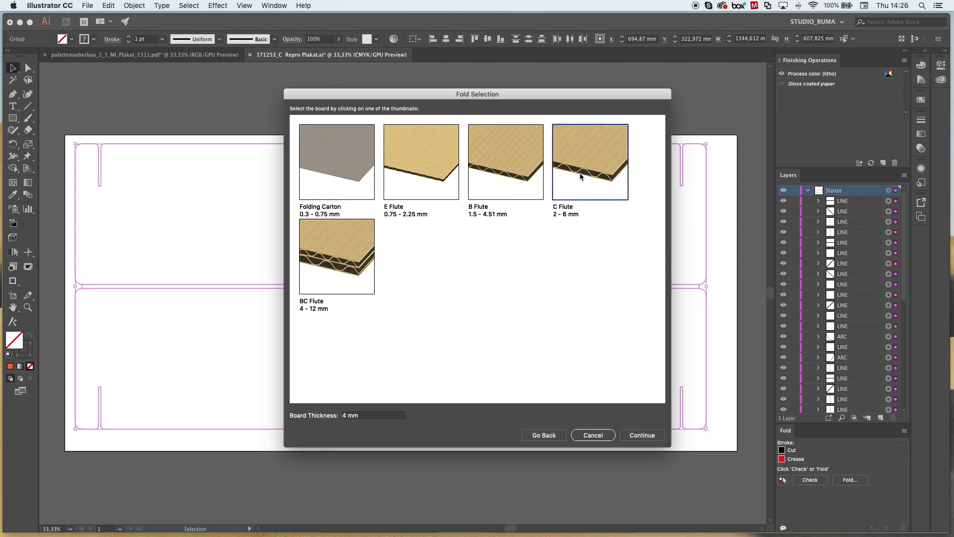
pyautogui.click(511, 155)
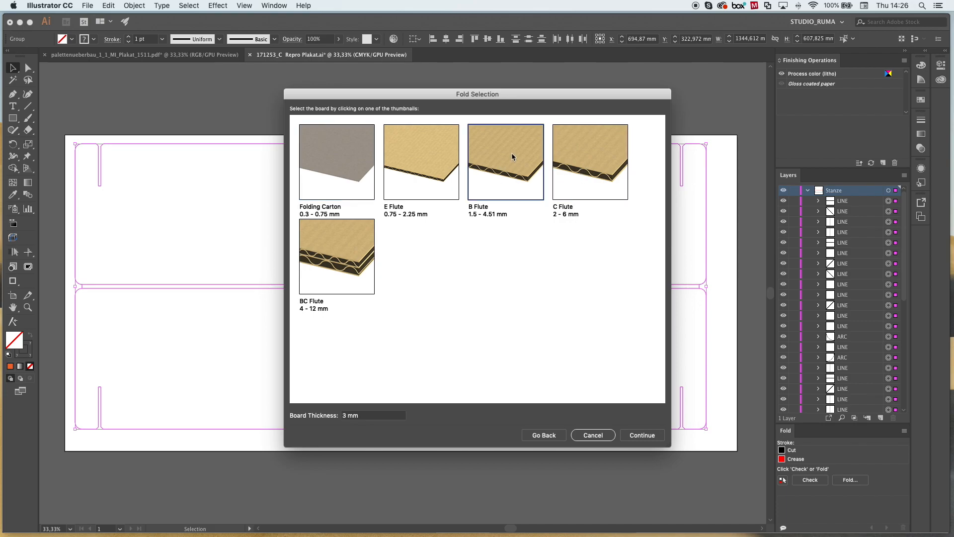
pyautogui.click(648, 436)
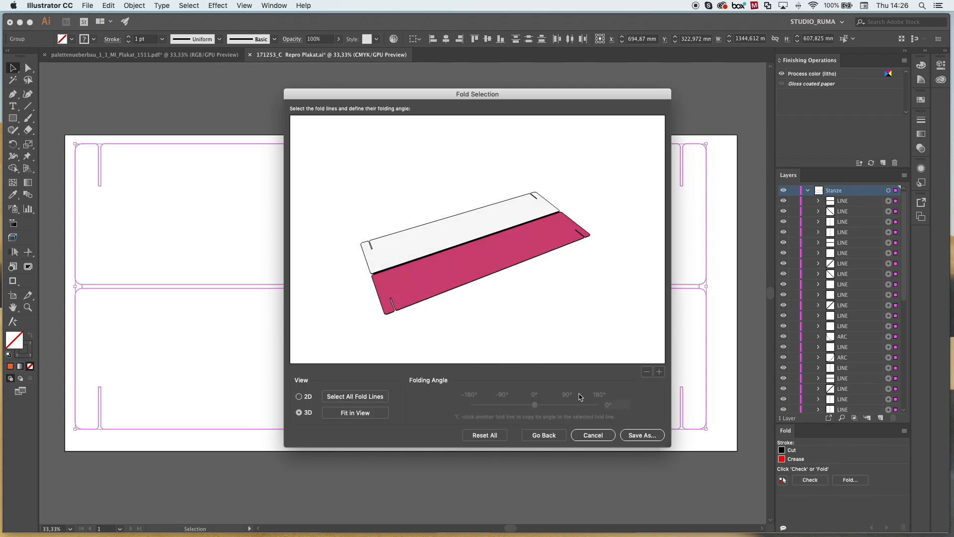
# - Set a folding angle of 90° for a crease between the two large panels and view the folded shape in 3D
pyautogui.click(439, 266)
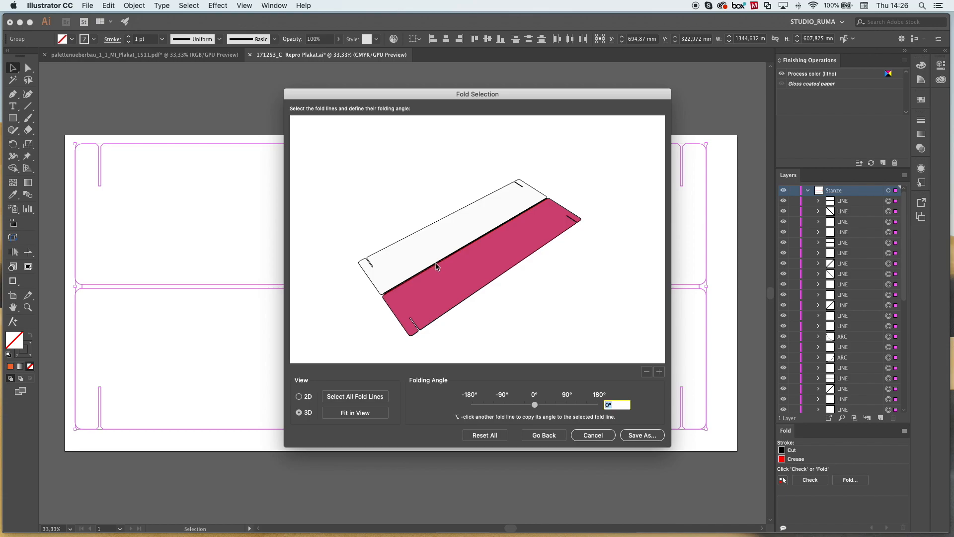
pyautogui.moveTo(534, 404); pyautogui.dragTo(566, 408)
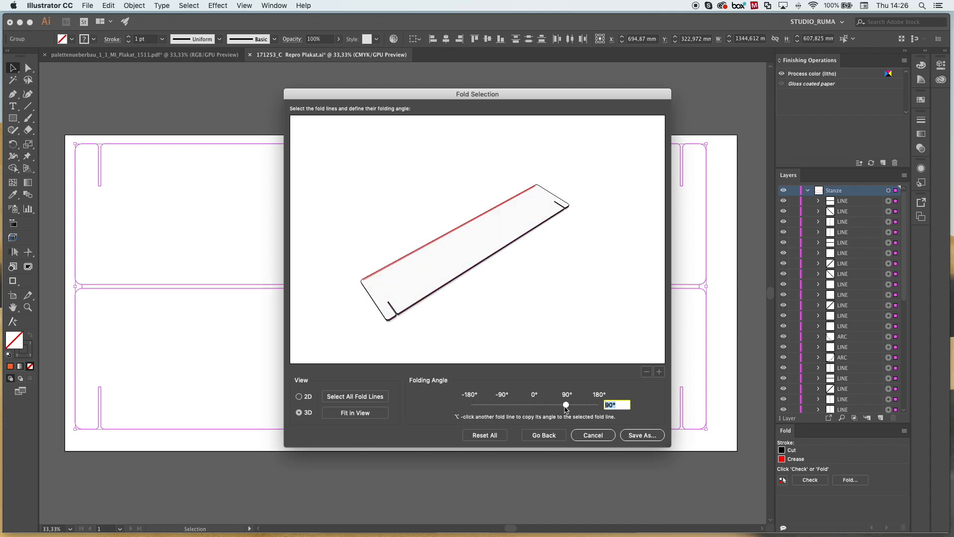
pyautogui.moveTo(530, 307); pyautogui.dragTo(524, 246)
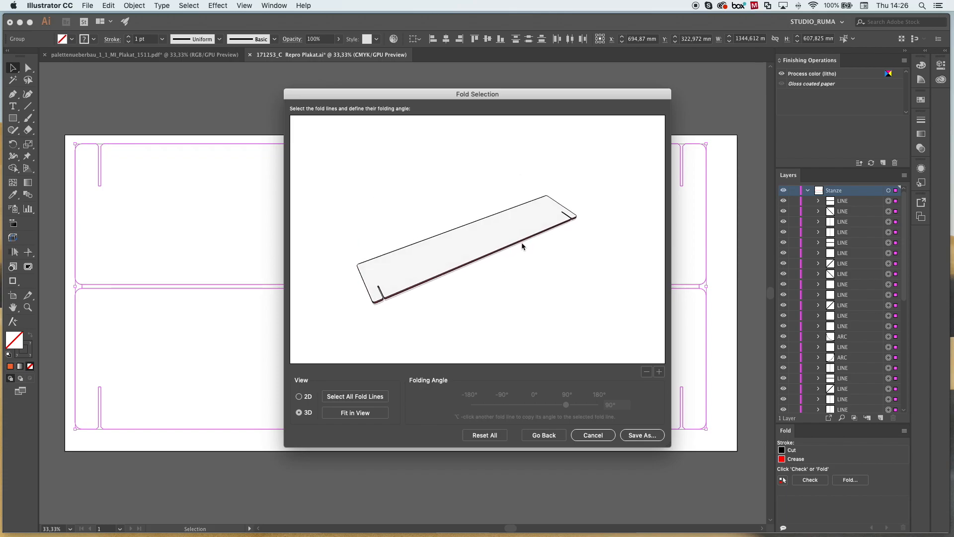
# - Save the folded design to the Desktop as HEADER.ard and place it in the document, replacing the current structural file
pyautogui.click(647, 435)
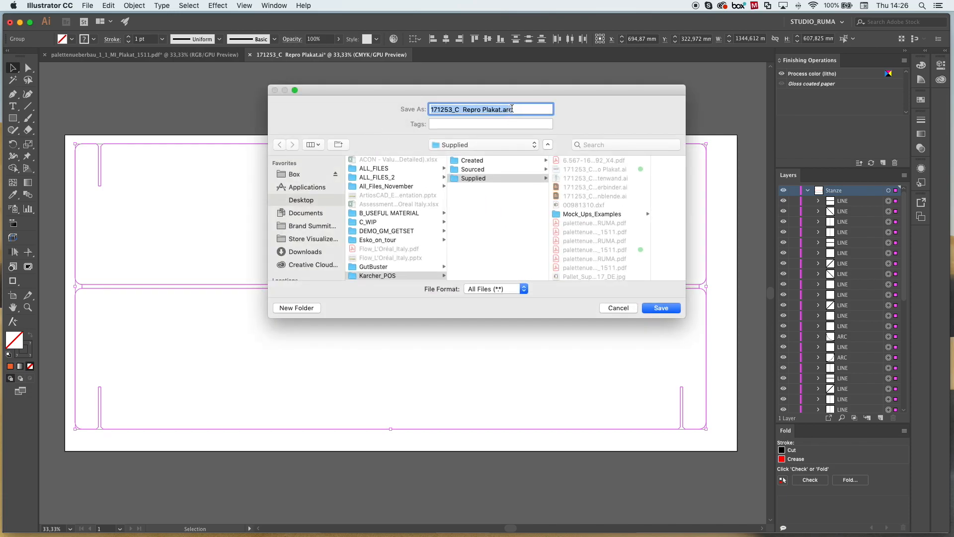
pyautogui.click(519, 110)
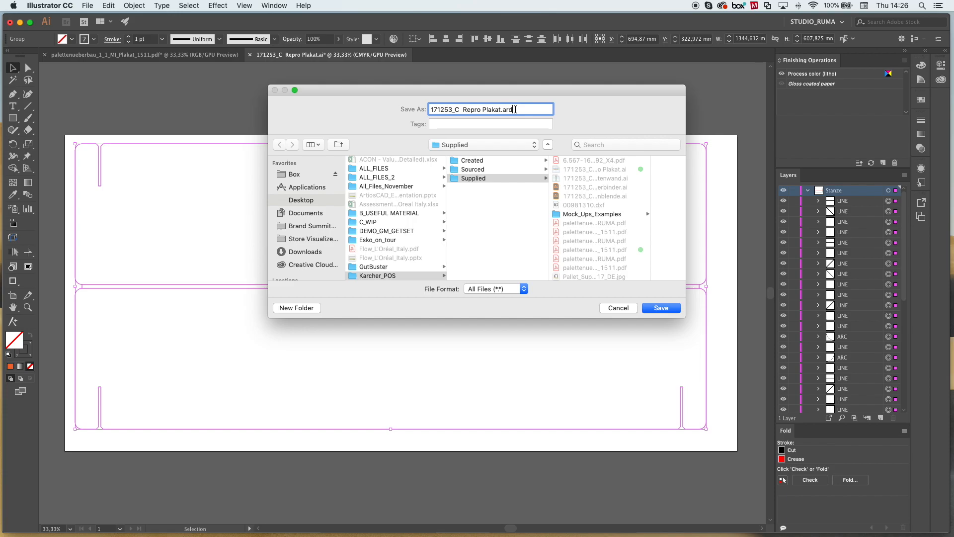
pyautogui.click(310, 201)
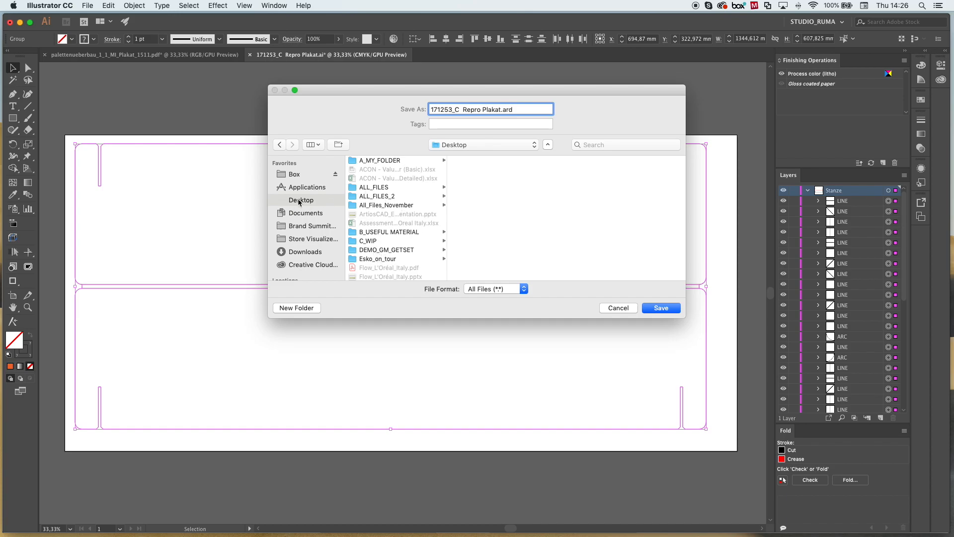
pyautogui.moveTo(501, 108); pyautogui.dragTo(405, 109)
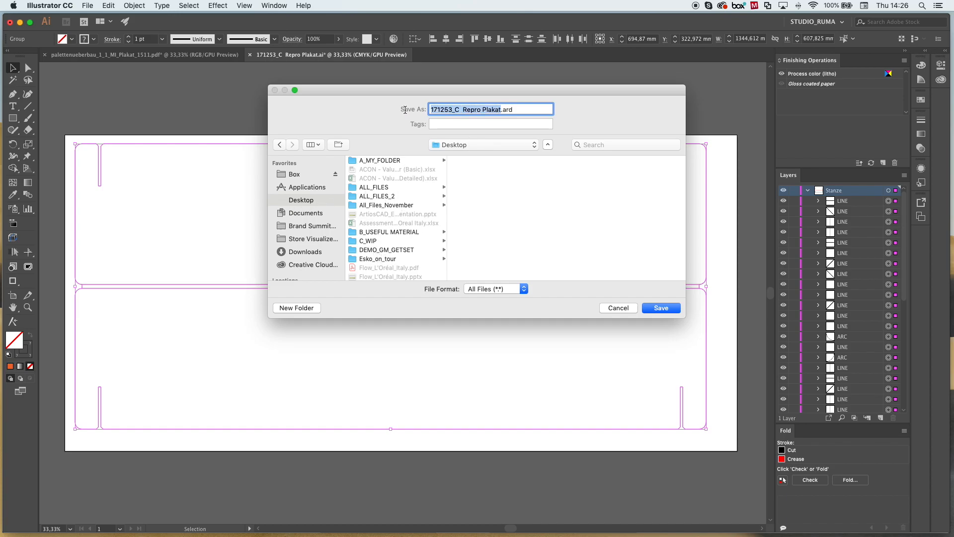
pyautogui.write('HEADER')
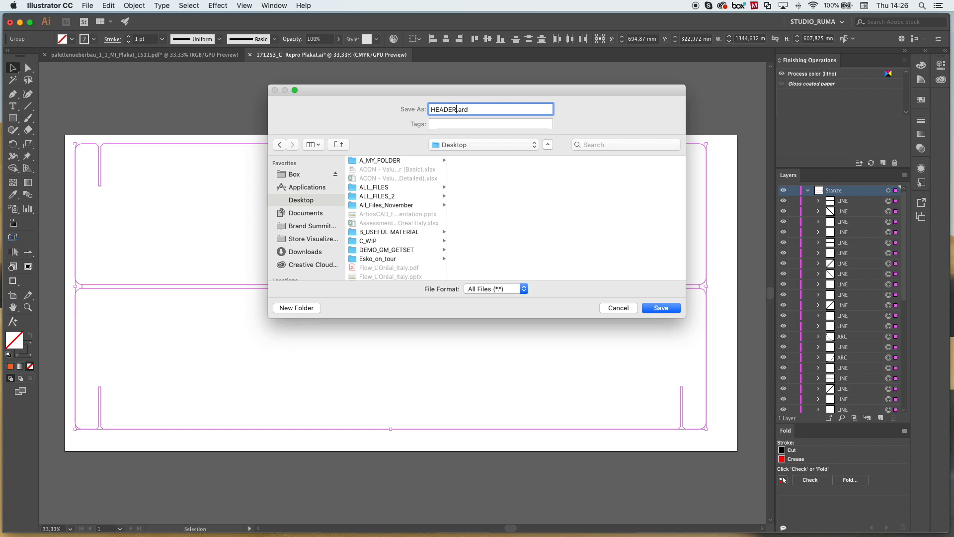
pyautogui.click(665, 308)
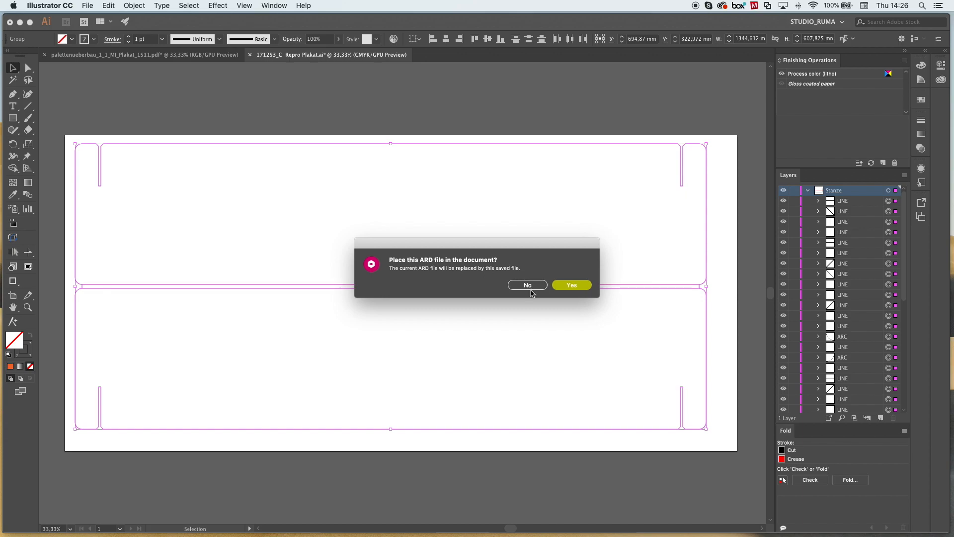
pyautogui.click(580, 285)
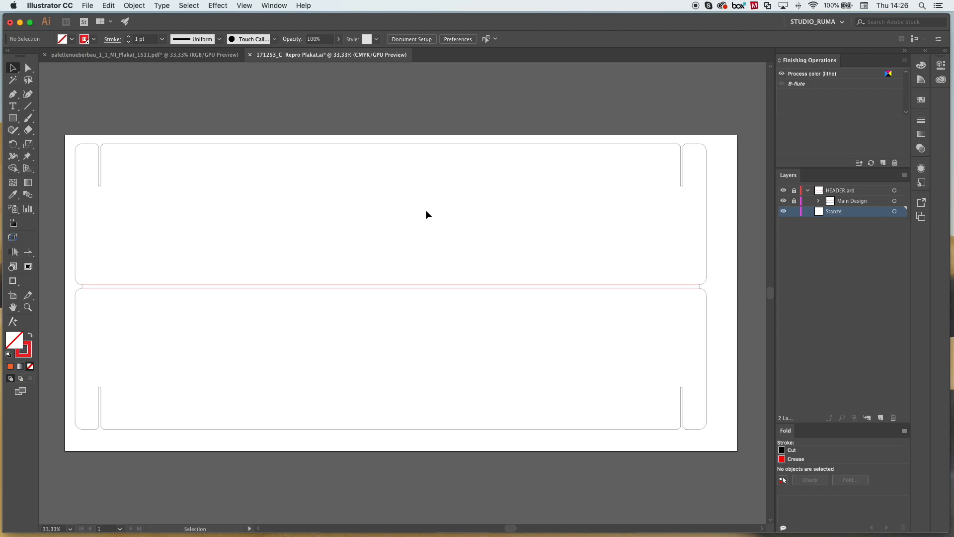
# - Show the folded header in the Studio Designer 3D window and view it obliquely from above
pyautogui.click(246, 8)
pyautogui.moveTo(274, 5)
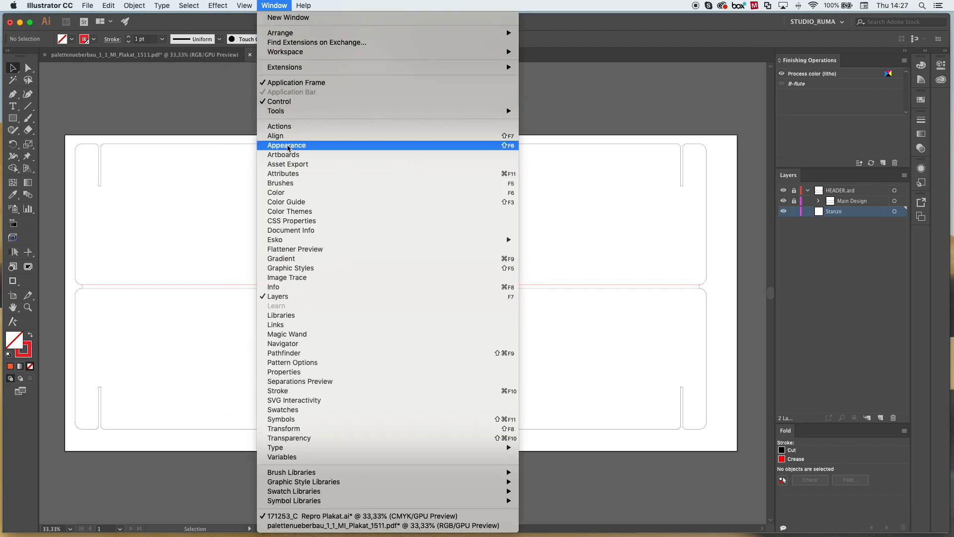
pyautogui.moveTo(299, 240)
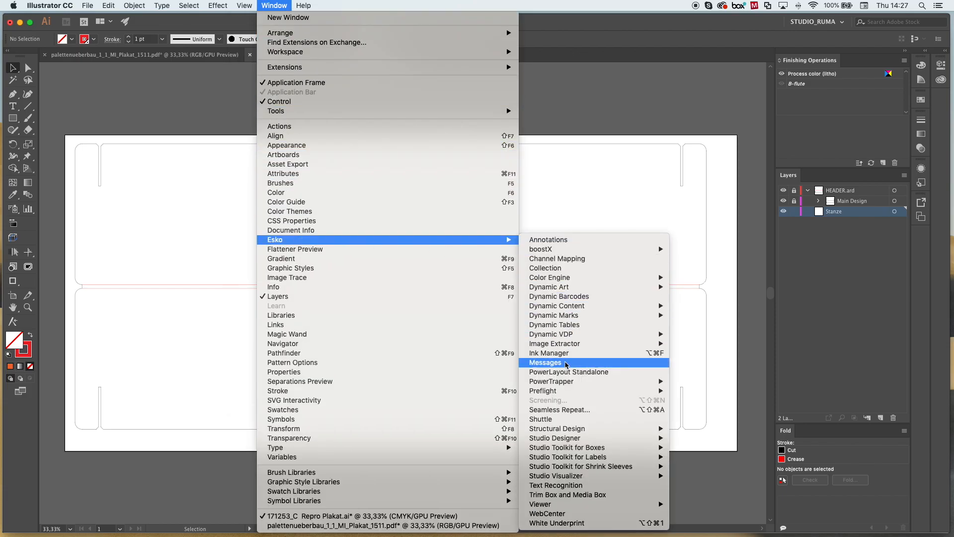
pyautogui.moveTo(566, 433)
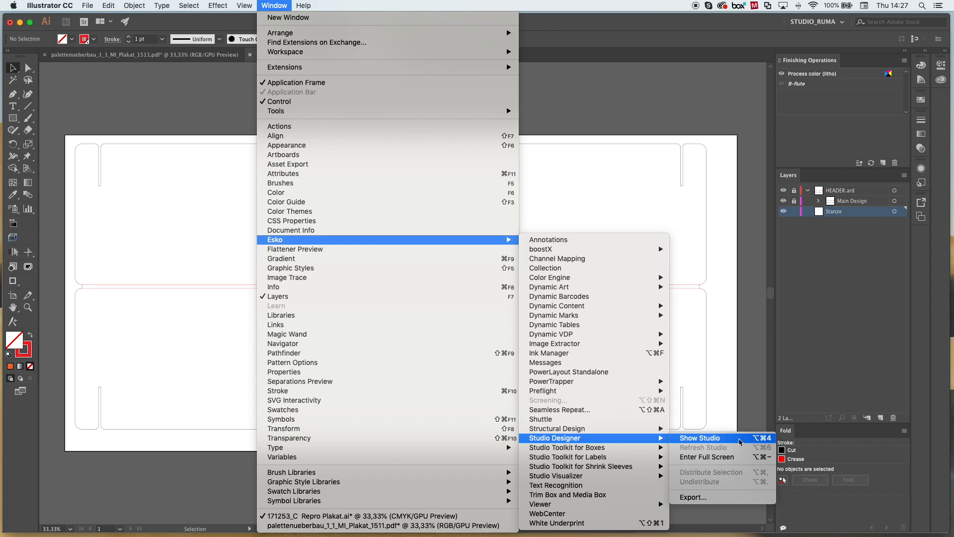
pyautogui.click(755, 441)
pyautogui.moveTo(531, 53); pyautogui.dragTo(527, 66)
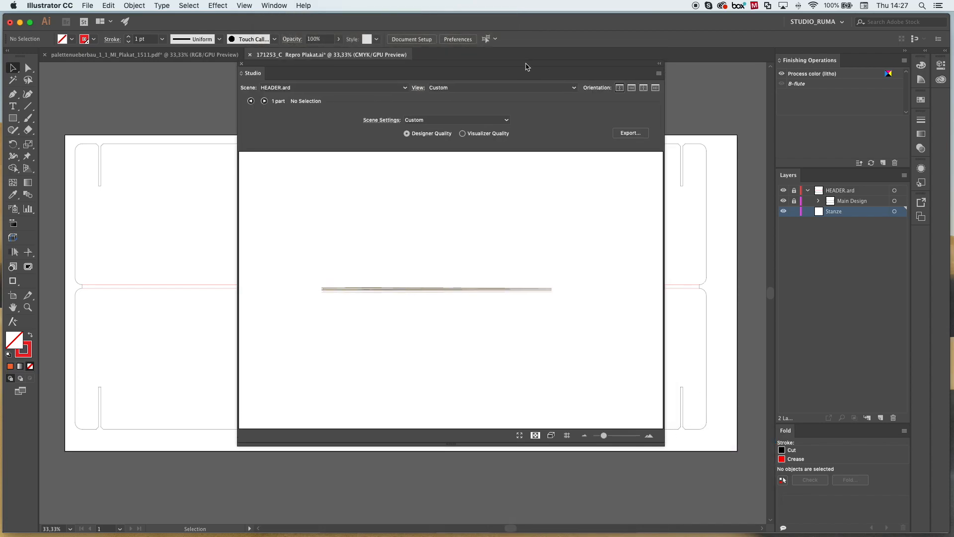
pyautogui.moveTo(426, 291); pyautogui.dragTo(422, 345)
pyautogui.moveTo(475, 292); pyautogui.dragTo(464, 273)
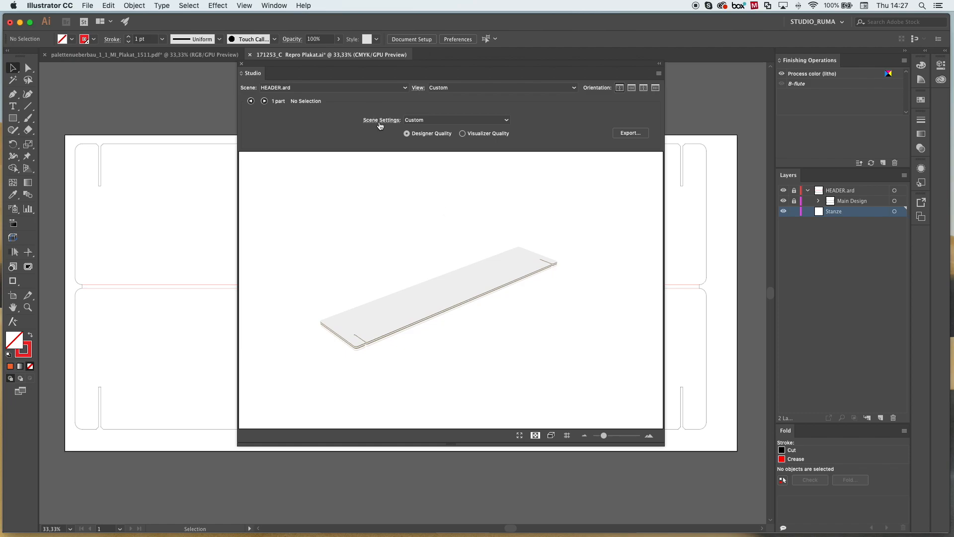
# - Set the 3D scene's background colour to mid grey and view the folded header from different sides
pyautogui.click(380, 124)
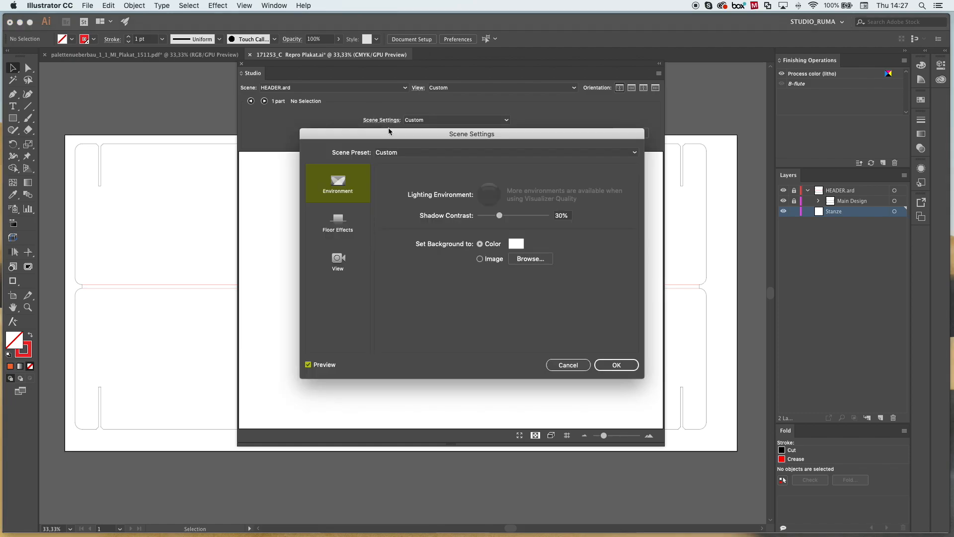
pyautogui.click(517, 244)
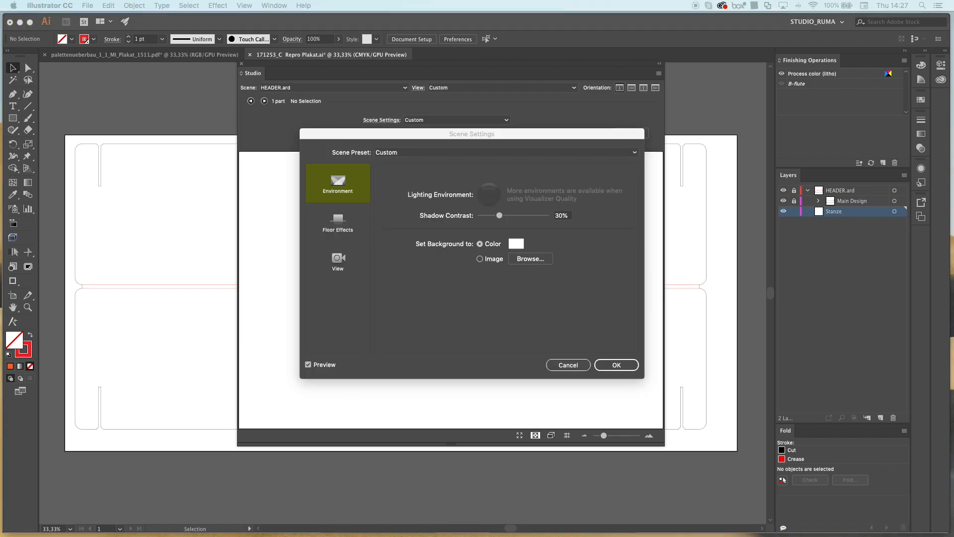
pyautogui.click(618, 365)
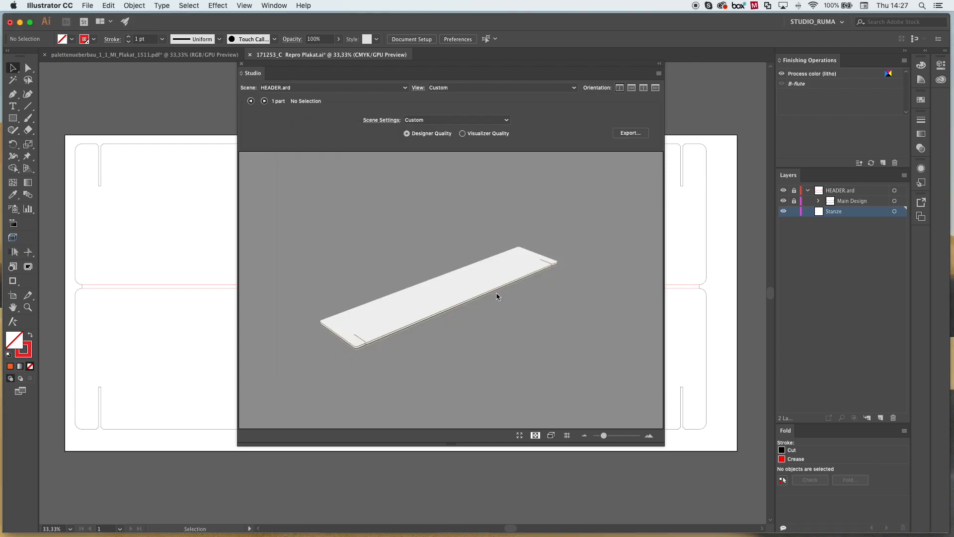
pyautogui.moveTo(484, 319); pyautogui.dragTo(425, 291)
pyautogui.moveTo(424, 245); pyautogui.dragTo(475, 286)
pyautogui.moveTo(424, 67); pyautogui.dragTo(596, 95)
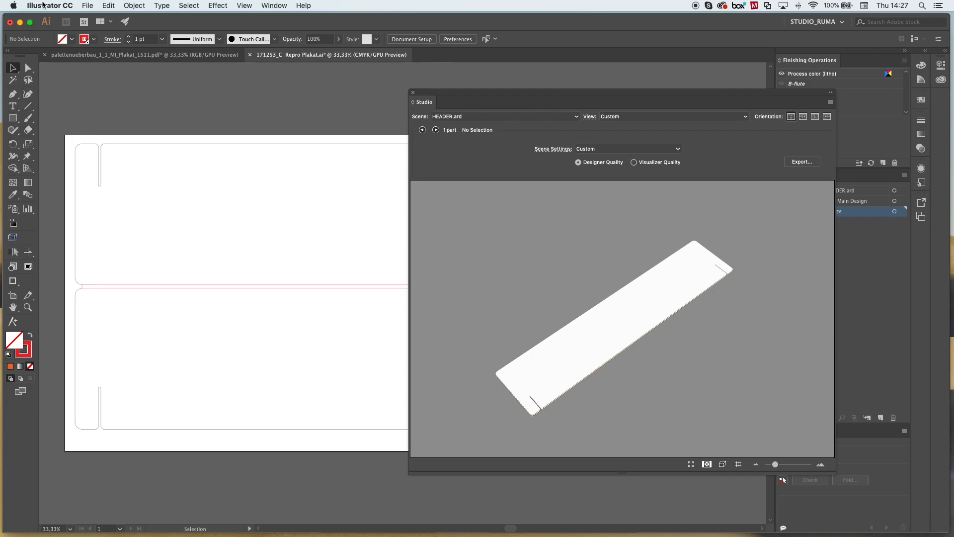
# - Capture a wide area of the desktop wallpaper as a screenshot and place it on the die-line's lower panel
pyautogui.hotkey('ctrl', 'Up')
pyautogui.hotkey('ctrl', 'Up')
pyautogui.press('F11')
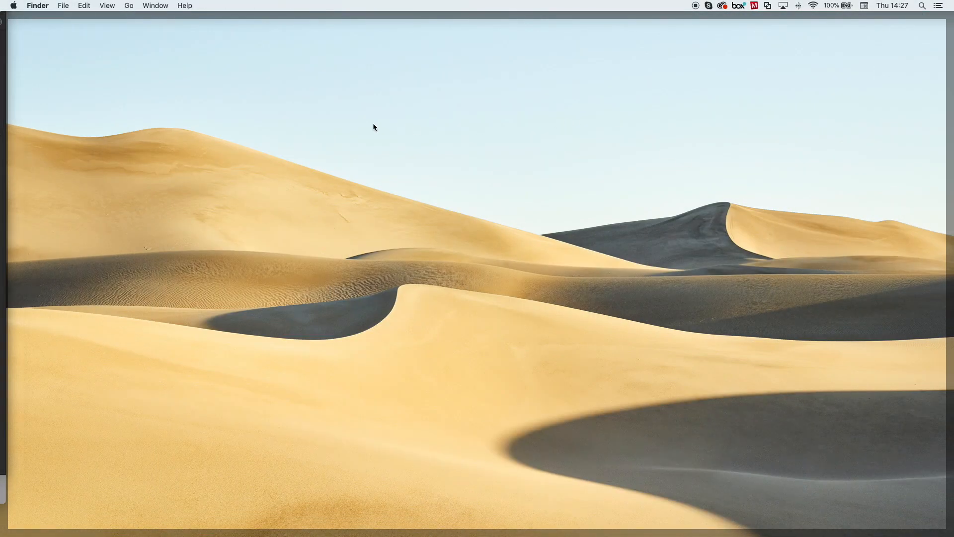
pyautogui.press('super+shift+4')
pyautogui.moveTo(108, 120); pyautogui.dragTo(835, 358)
pyautogui.press('F11')
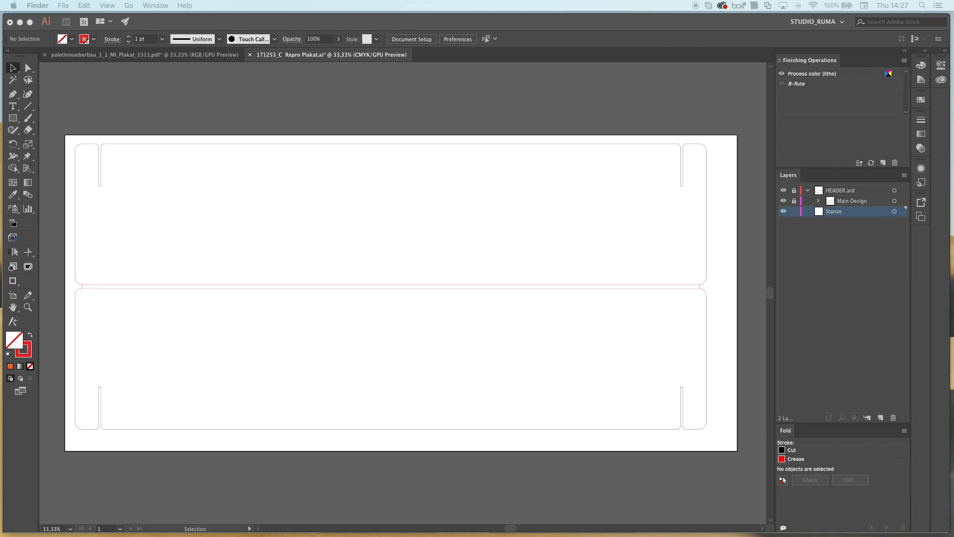
pyautogui.moveTo(654, 208); pyautogui.dragTo(262, 321)
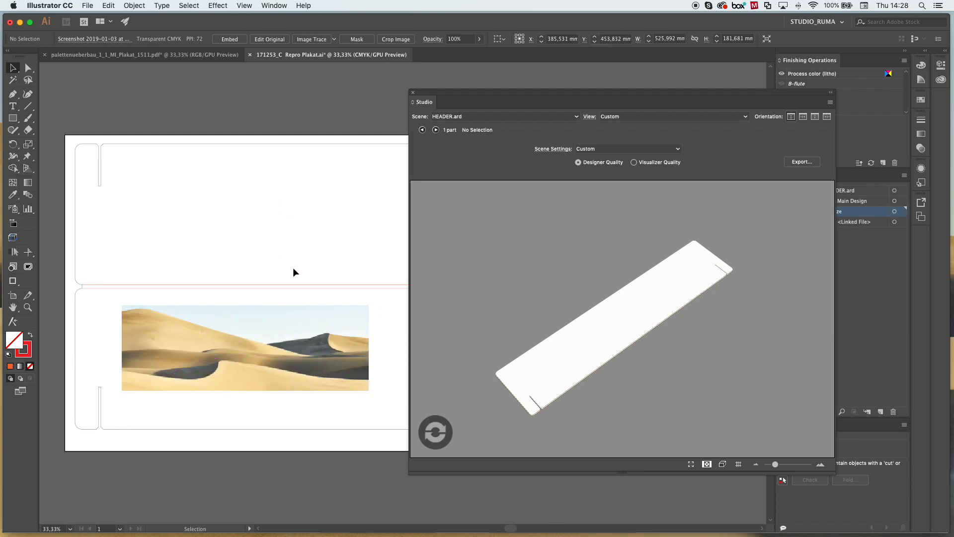
# - Enlarge the dune image to about 1058 × 365 mm, position it across the creases and lower panel, and refresh the 3D preview
pyautogui.moveTo(369, 305); pyautogui.dragTo(618, 218)
pyautogui.moveTo(321, 249); pyautogui.dragTo(308, 287)
pyautogui.moveTo(633, 317)
pyautogui.mouseDown()
pyautogui.moveTo(518, 431)
pyautogui.moveTo(621, 257)
pyautogui.moveTo(623, 300)
pyautogui.moveTo(553, 393)
pyautogui.moveTo(617, 345)
pyautogui.moveTo(605, 387)
pyautogui.moveTo(500, 370)
pyautogui.moveTo(641, 298)
pyautogui.moveTo(535, 403)
pyautogui.moveTo(604, 365)
pyautogui.moveTo(657, 288)
pyautogui.moveTo(628, 323)
pyautogui.mouseUp()
pyautogui.click(242, 195)
# - Delete the dune image and close the 3D window and the Repro Plakat document without saving changes
pyautogui.click(240, 317)
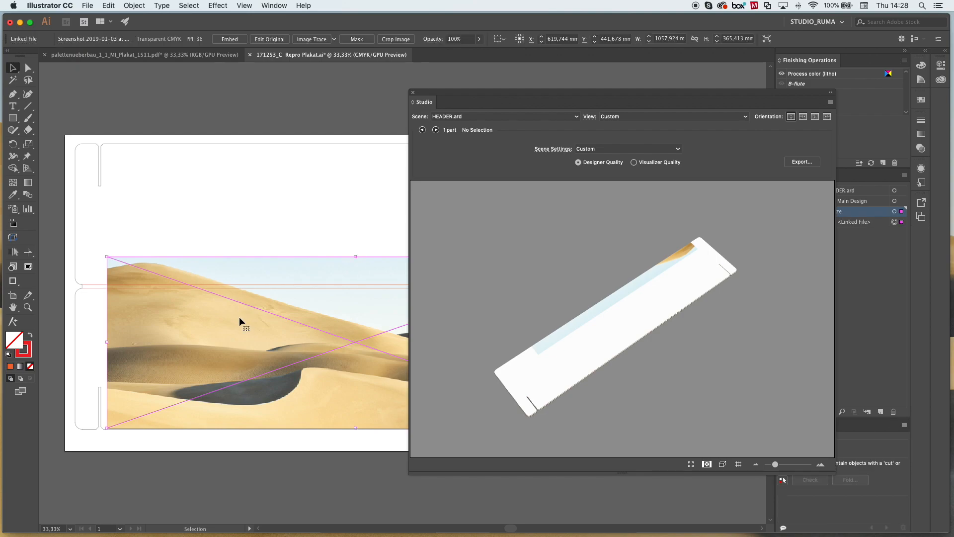
pyautogui.press('Delete')
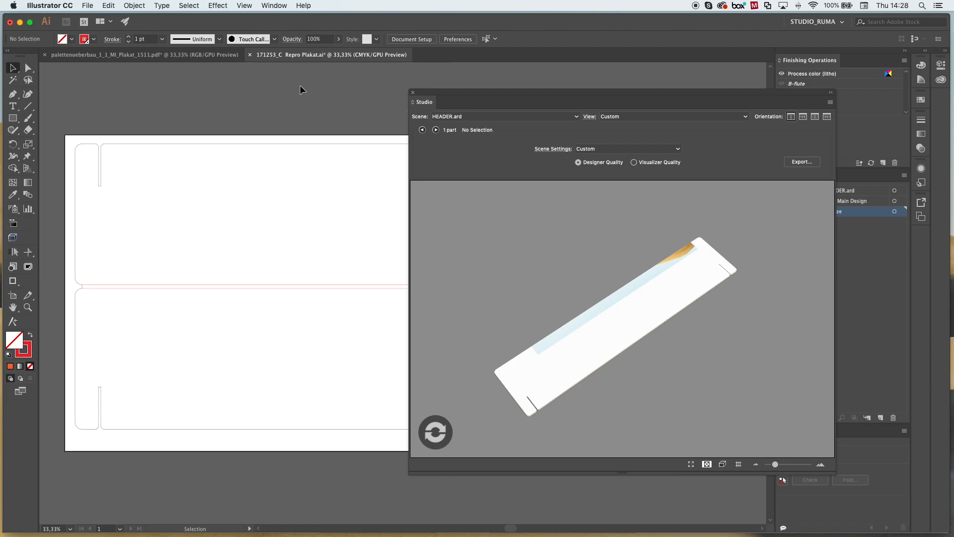
pyautogui.click(413, 92)
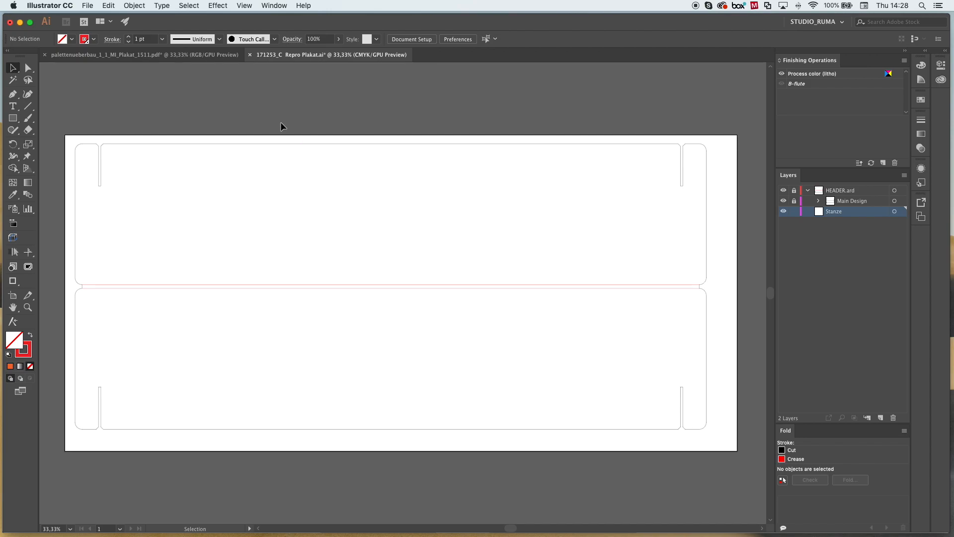
pyautogui.click(250, 55)
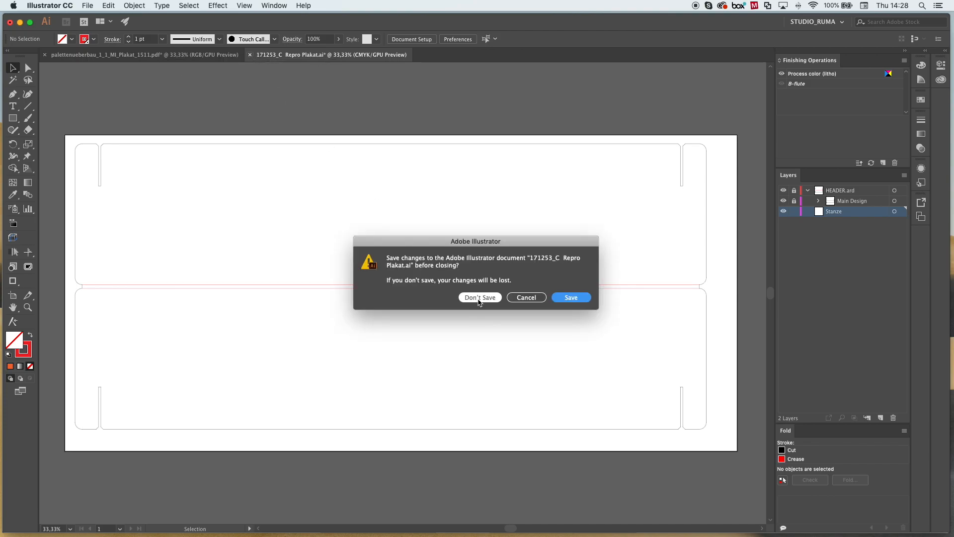
pyautogui.click(479, 298)
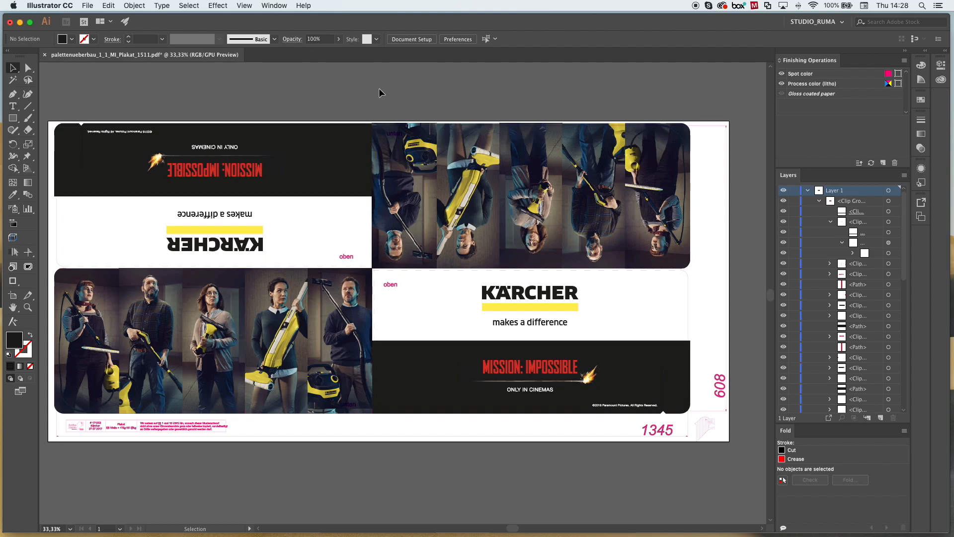
# - Examine the nested clip groups and paths in the poster artwork's layer structure
pyautogui.click(349, 258)
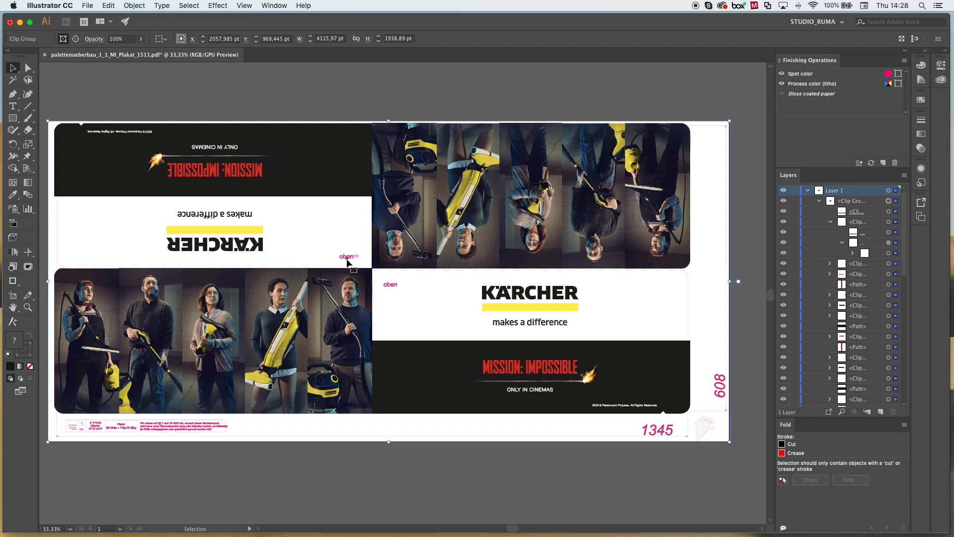
pyautogui.scroll(-5, 826, 277)
pyautogui.scroll(5, 849, 299)
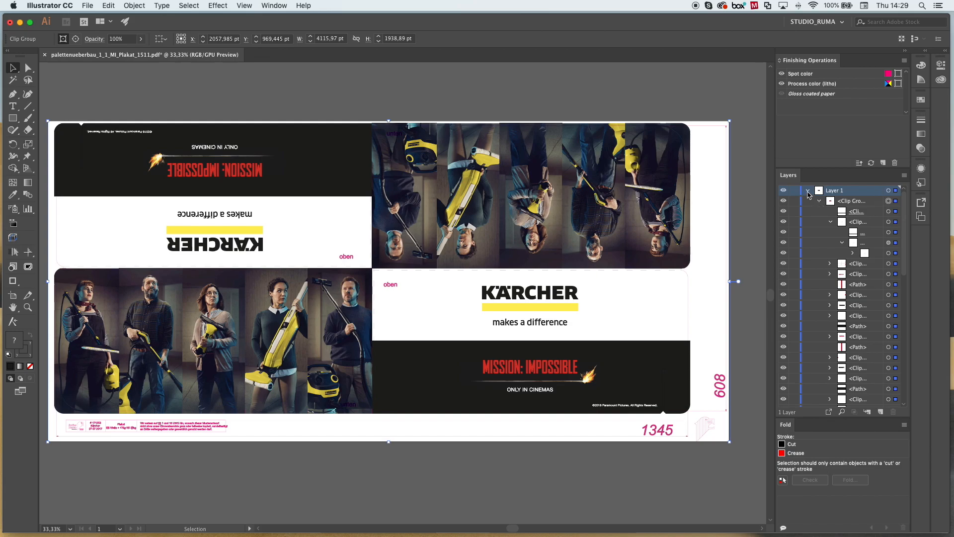
pyautogui.click(808, 191)
pyautogui.click(807, 191)
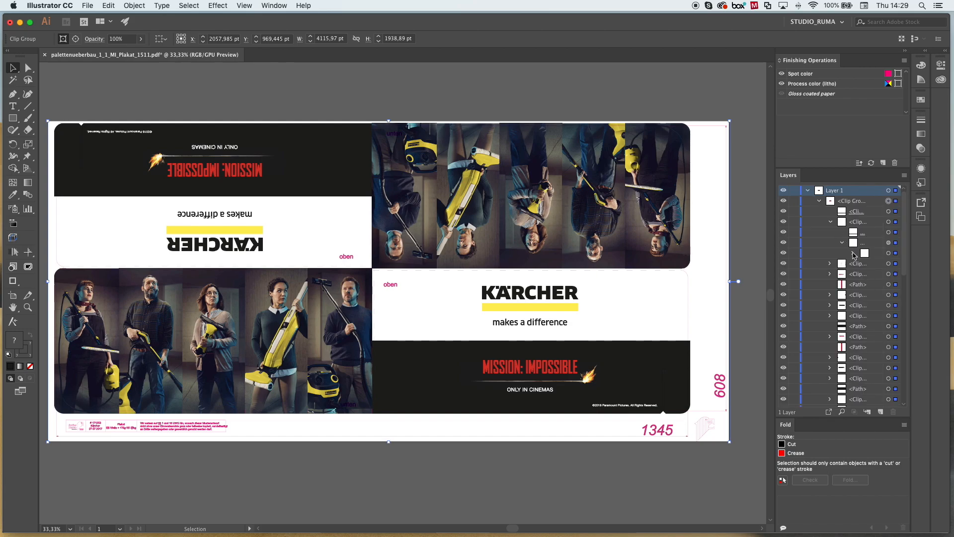
pyautogui.scroll(-5, 854, 324)
pyautogui.scroll(5, 854, 323)
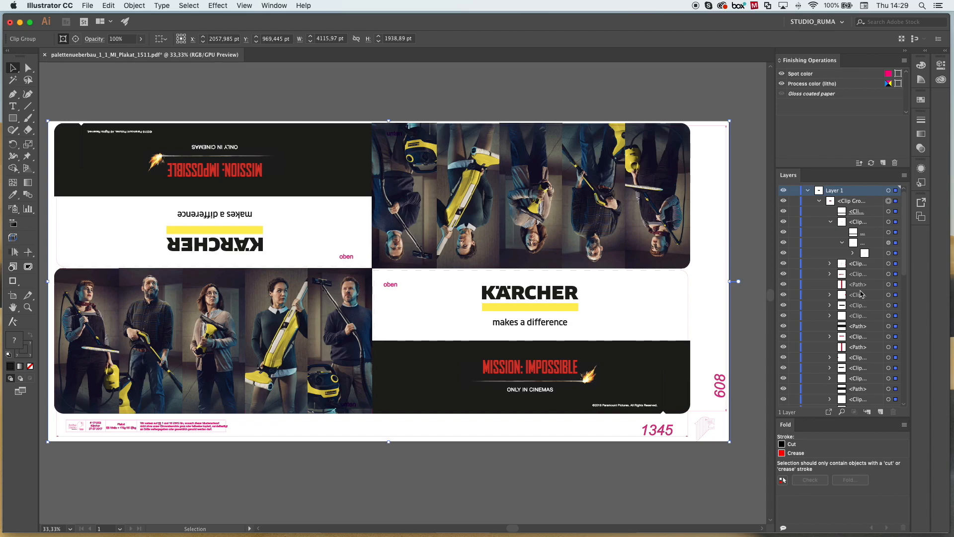
# - Isolate the poster's main clip group and release the clipping mask around the pink production notes
pyautogui.doubleClick(183, 427)
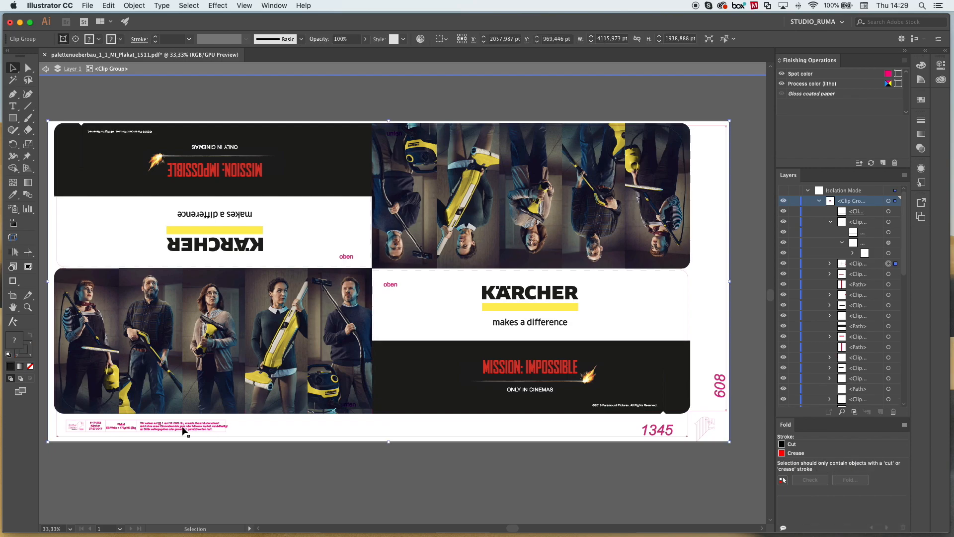
pyautogui.rightClick(184, 430)
pyautogui.click(209, 464)
pyautogui.click(216, 451)
# - Delete the group holding the pink production notes and dimensions, and leave isolation mode
pyautogui.click(181, 428)
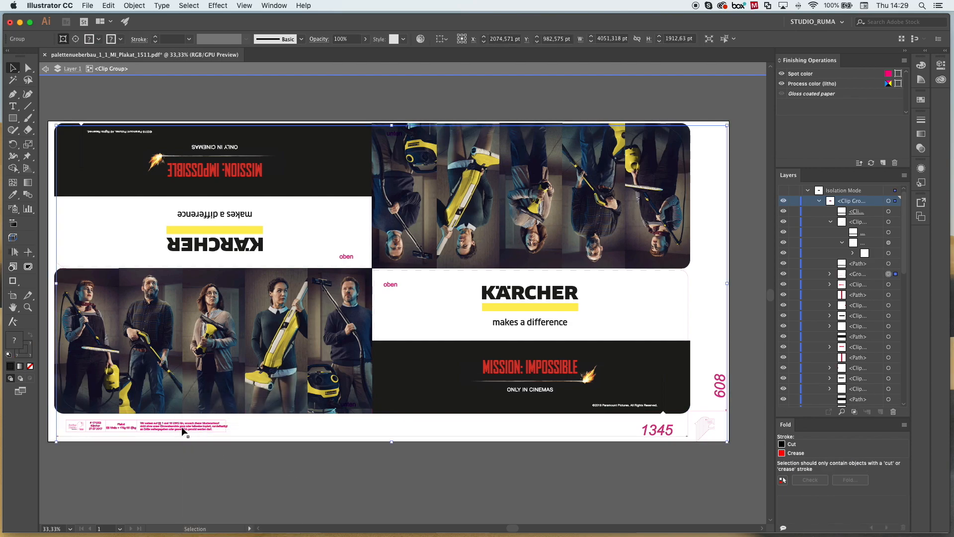
pyautogui.press('Delete')
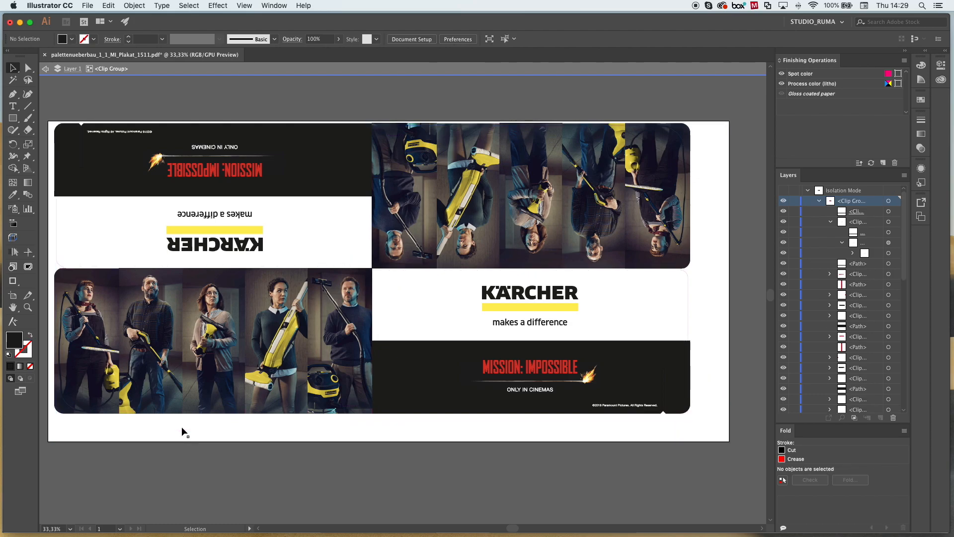
pyautogui.scroll(1, 260, 91)
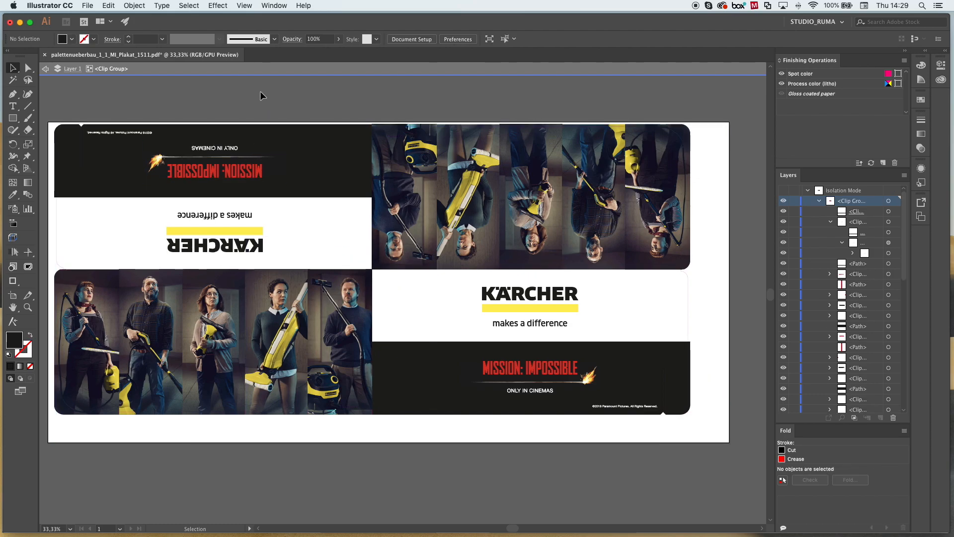
pyautogui.doubleClick(261, 91)
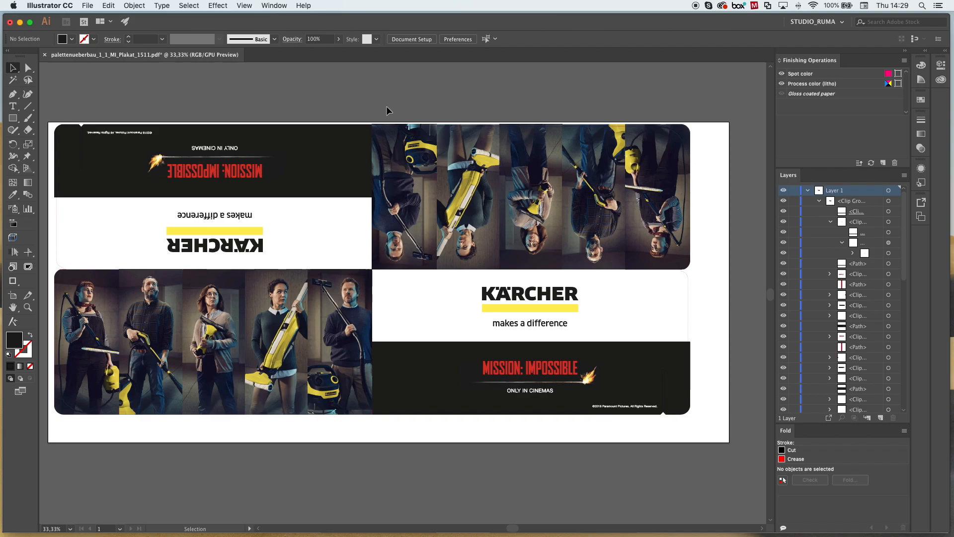
# - Isolate the poster's outer clip group, release the nested clipping mask around the leftover outline, and leave isolation mode
pyautogui.click(453, 130)
pyautogui.press('super+1')
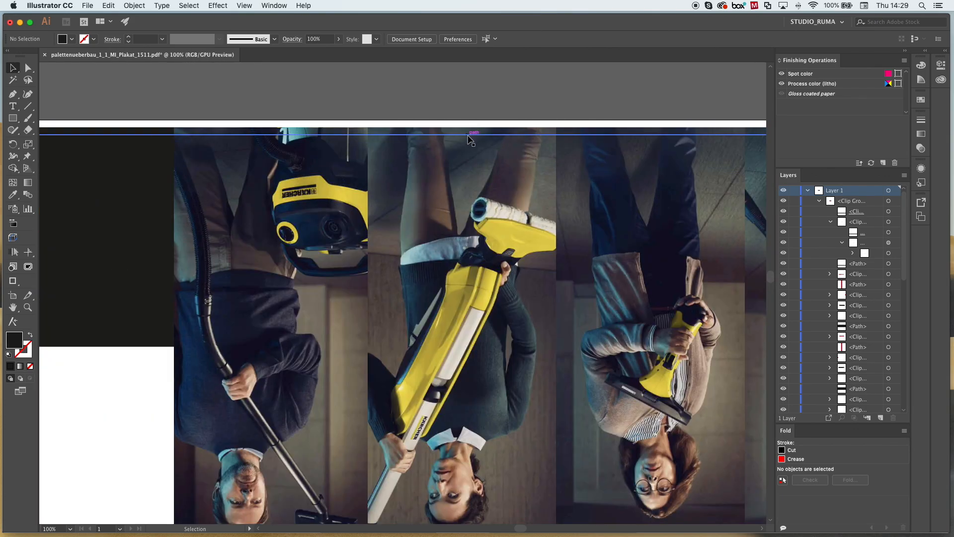
pyautogui.press('super+minus')
pyautogui.press('super+minus')
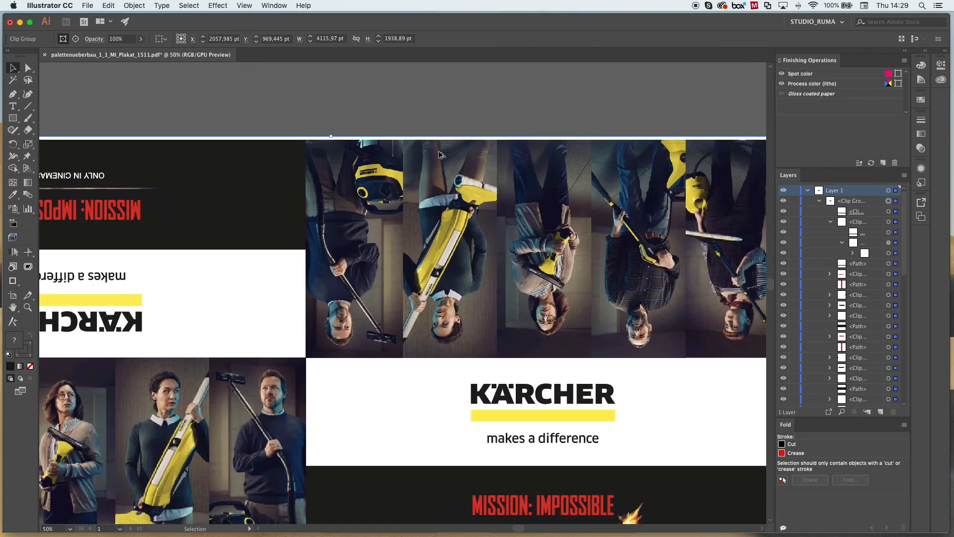
pyautogui.press('super+minus')
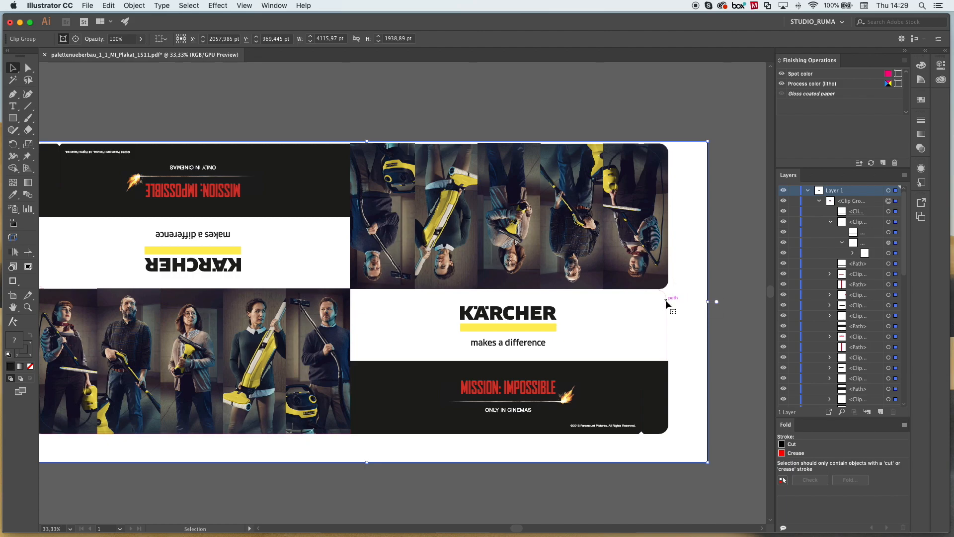
pyautogui.doubleClick(666, 314)
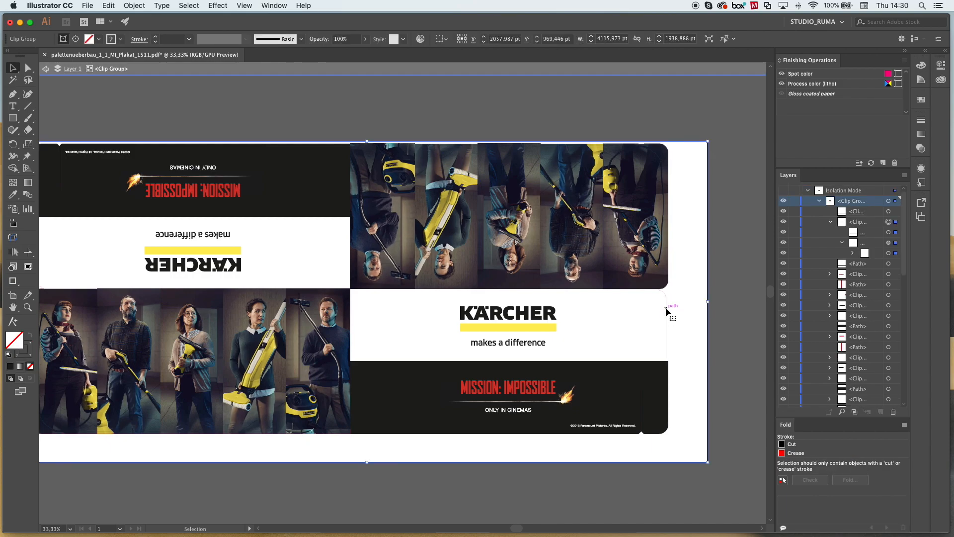
pyautogui.rightClick(666, 311)
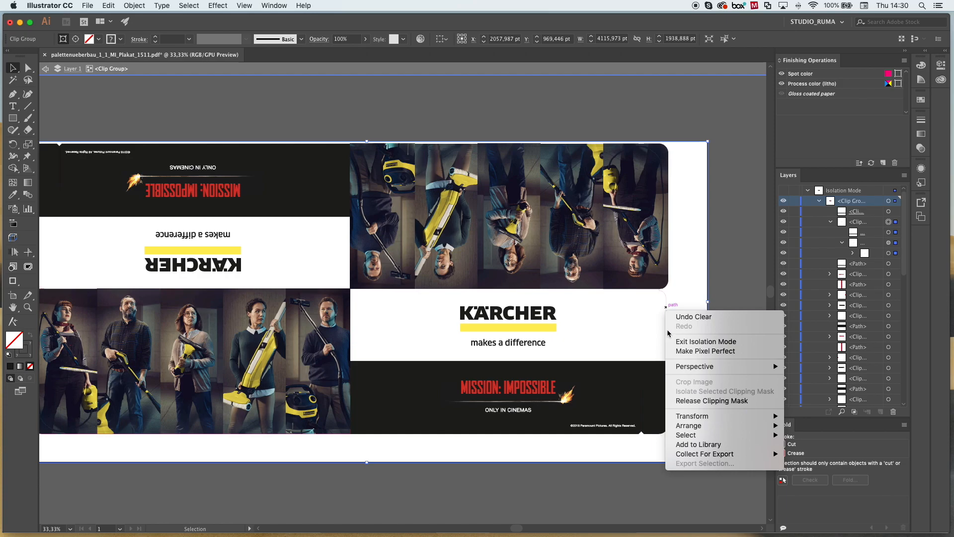
pyautogui.click(689, 399)
pyautogui.doubleClick(631, 121)
# - Select the clip group holding the whole poster artwork and release its clipping mask
pyautogui.click(666, 309)
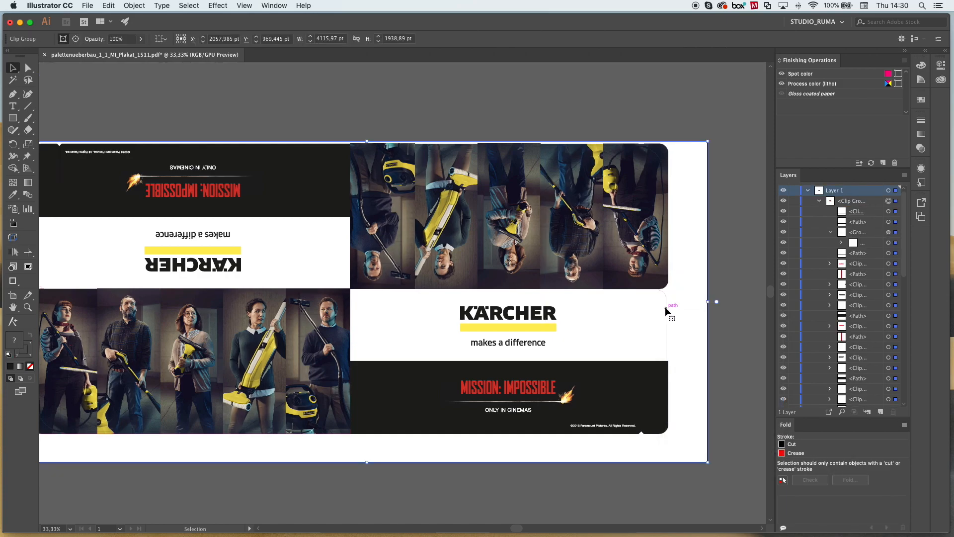
pyautogui.press('Delete')
pyautogui.press('super+z')
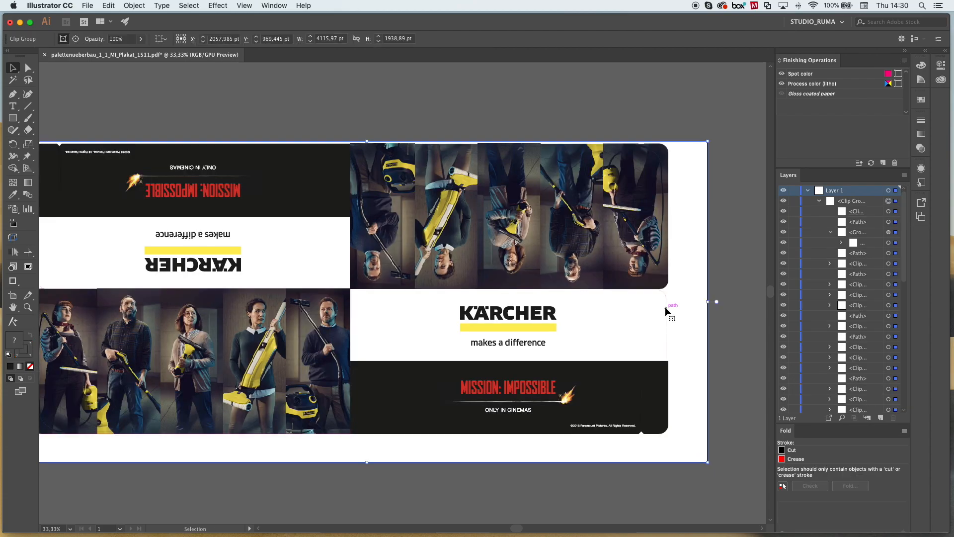
pyautogui.rightClick(665, 306)
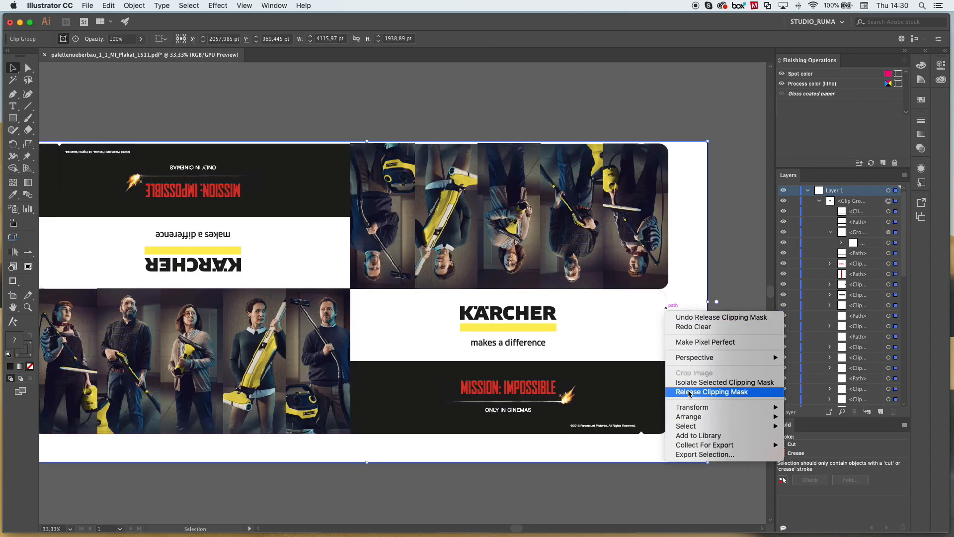
pyautogui.click(711, 391)
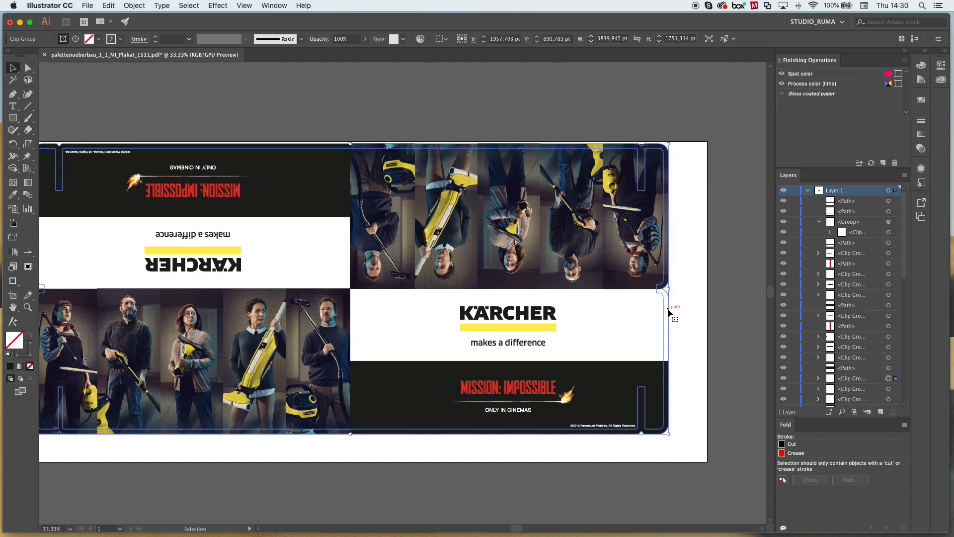
# - Isolate the oversized group with the thin outline beside the white Kärcher panel, delete it, and leave isolation mode
pyautogui.press('Delete')
pyautogui.click(666, 309)
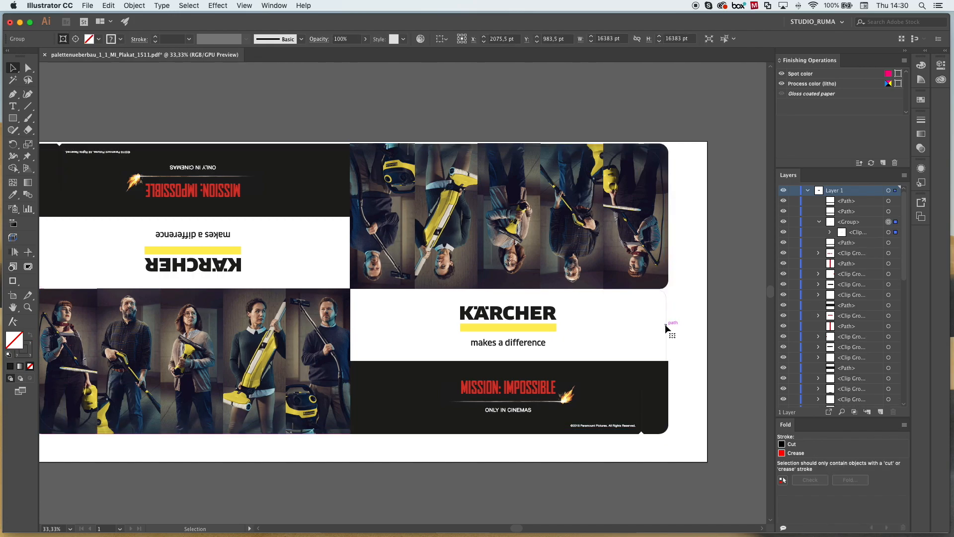
pyautogui.doubleClick(667, 328)
pyautogui.click(665, 325)
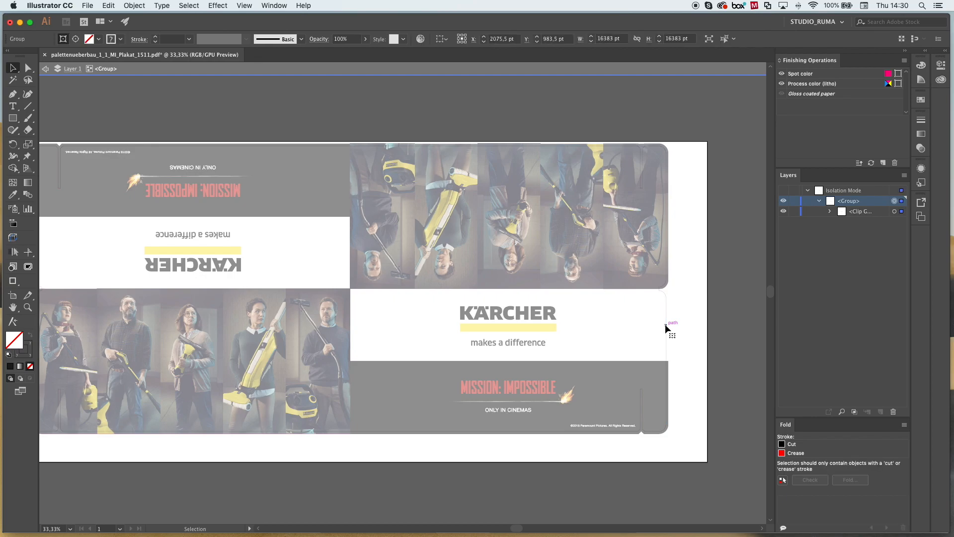
pyautogui.press('Delete')
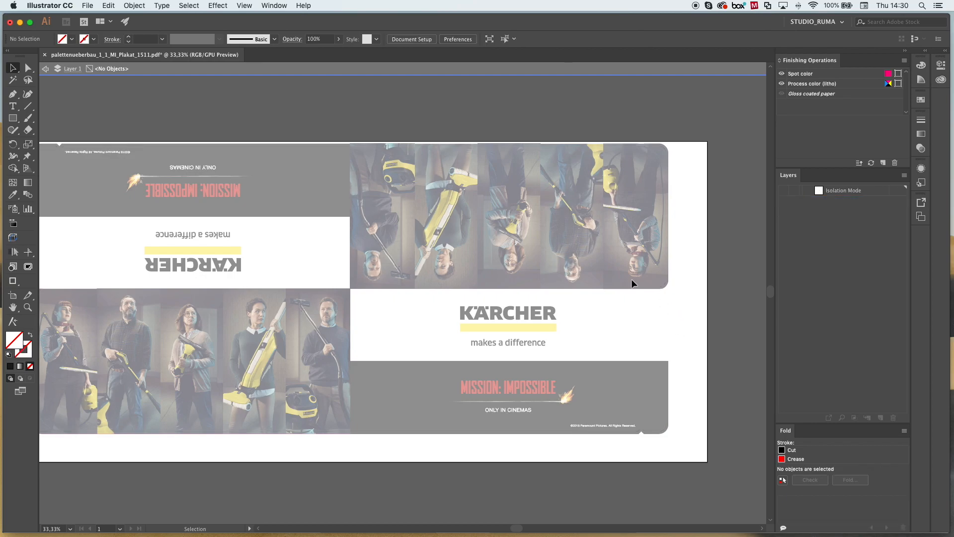
pyautogui.doubleClick(416, 105)
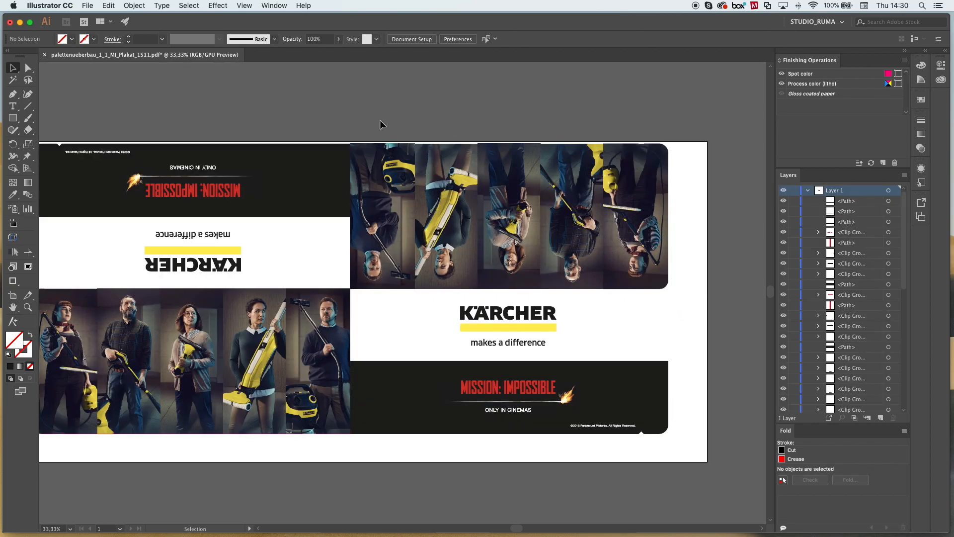
# - Try to release the clipping mask of the clip groups at the outer edge of the upside-down Kärcher panel
pyautogui.hscroll(-5, 340, 188)
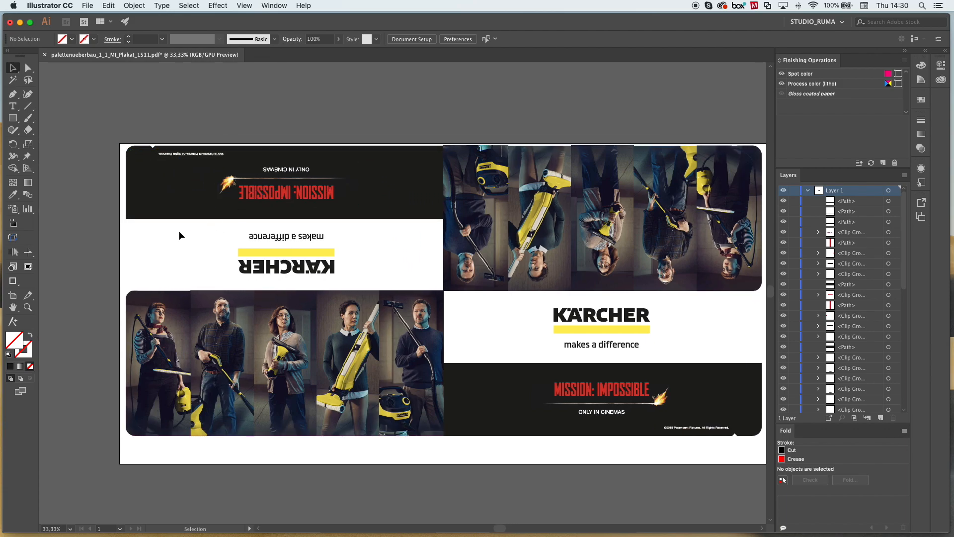
pyautogui.click(127, 240)
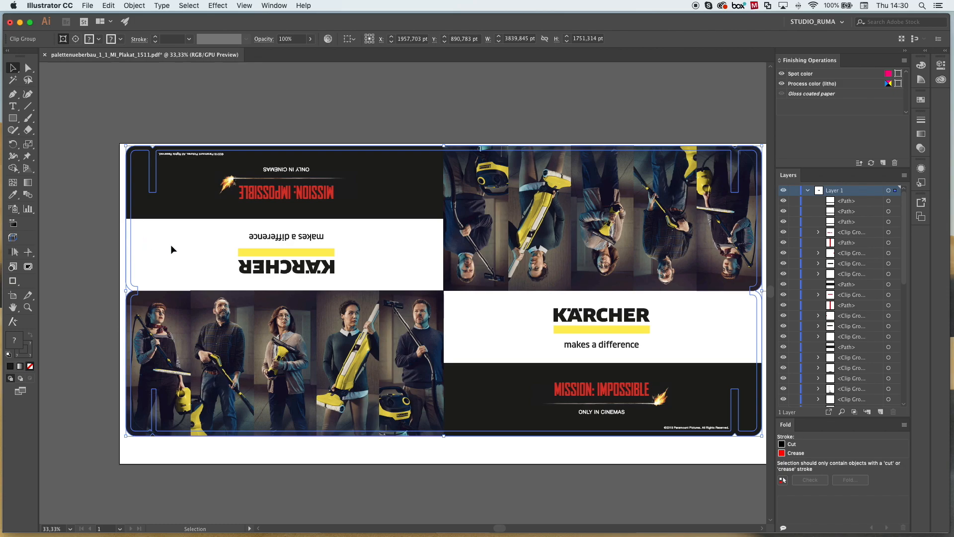
pyautogui.click(171, 246)
pyautogui.click(126, 238)
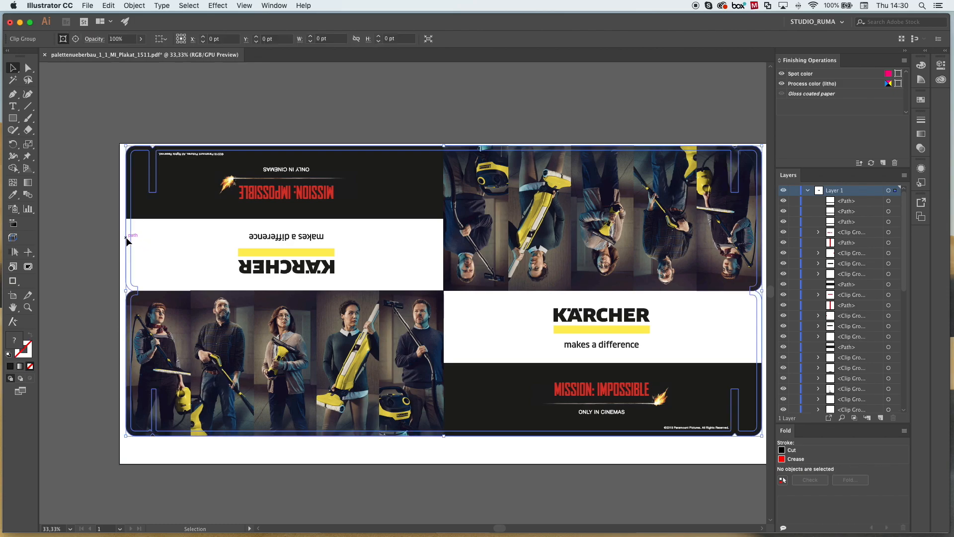
pyautogui.click(129, 244)
pyautogui.click(127, 240)
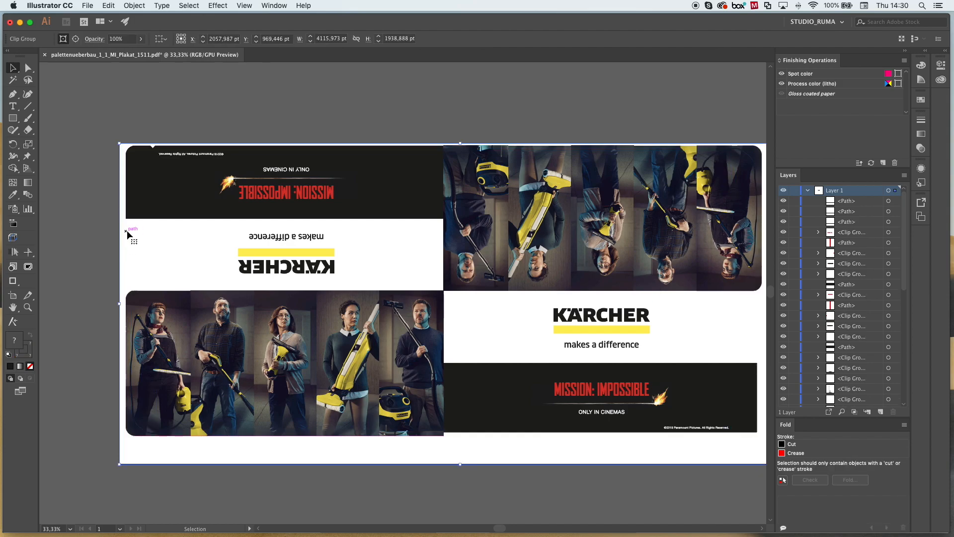
pyautogui.click(89, 230)
pyautogui.click(130, 231)
pyautogui.click(127, 228)
pyautogui.click(127, 228)
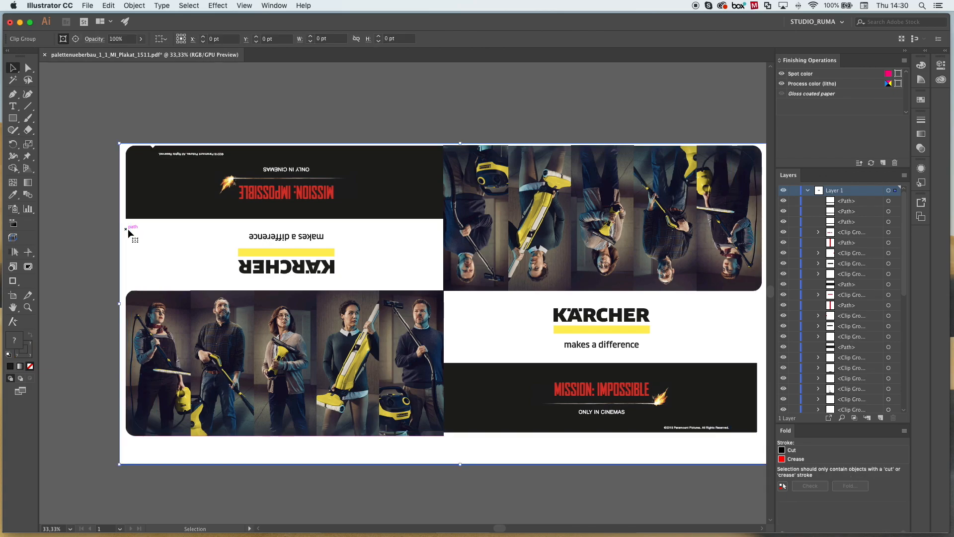
pyautogui.rightClick(127, 229)
pyautogui.click(149, 315)
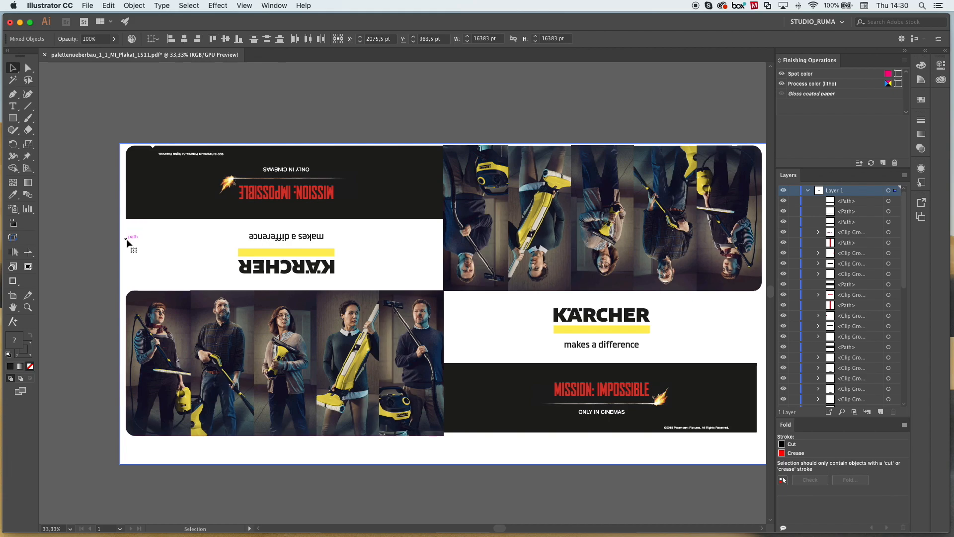
# - Select all the artwork to look for leftover outlines, clear the selection, and inspect the edge of the white Kärcher panel
pyautogui.click(85, 235)
pyautogui.press('super+a')
pyautogui.click(336, 91)
pyautogui.moveTo(414, 240); pyautogui.dragTo(353, 234)
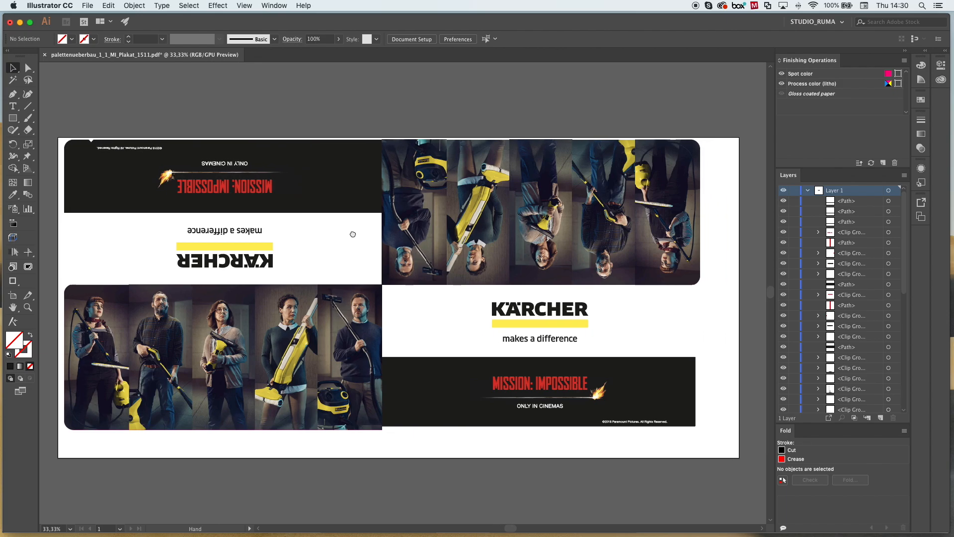
pyautogui.press('a')
pyautogui.press('super+a')
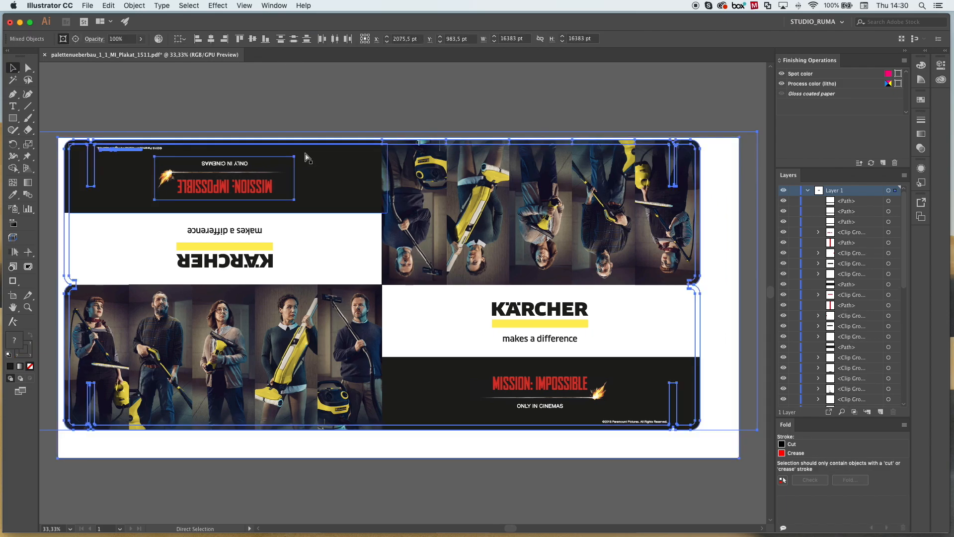
pyautogui.click(403, 100)
pyautogui.press('v')
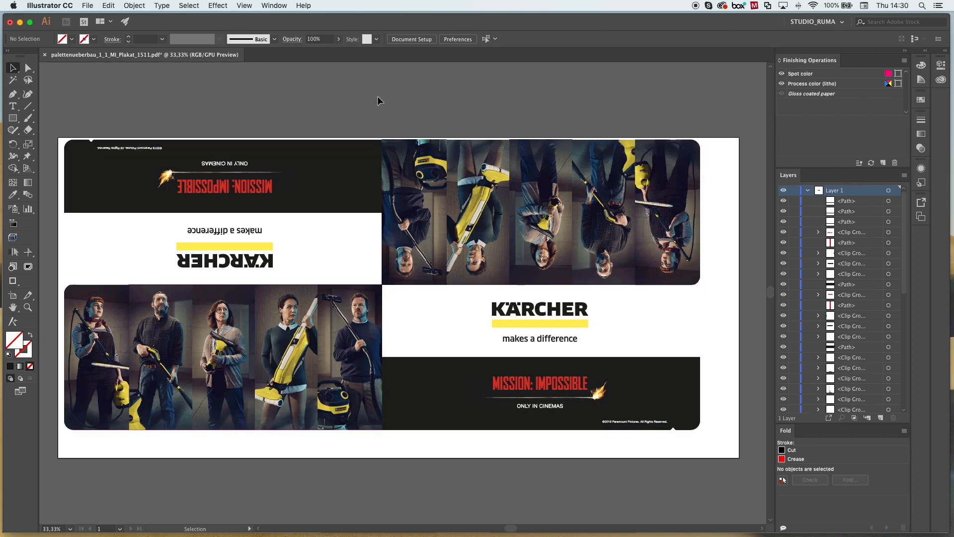
pyautogui.scroll(5, 702, 294)
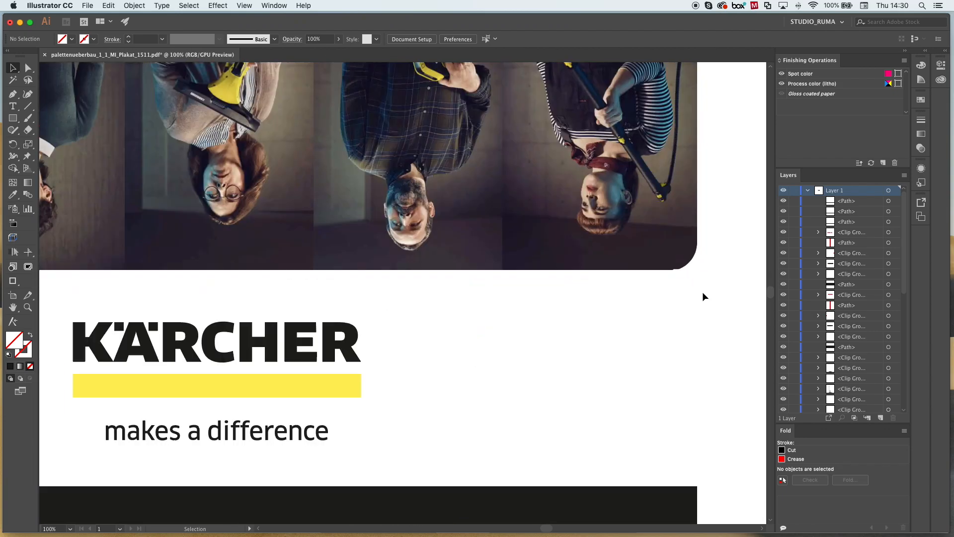
pyautogui.scroll(-5, 703, 297)
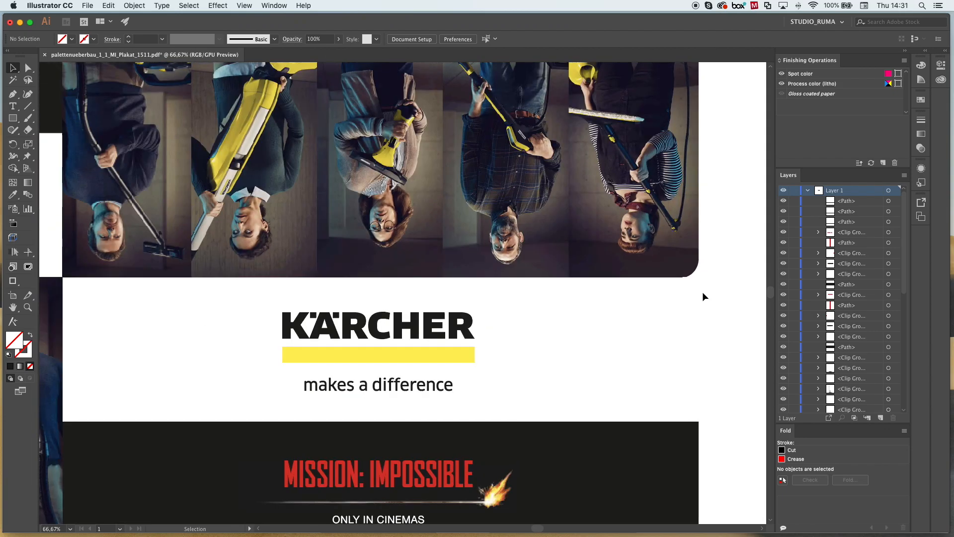
pyautogui.scroll(-1, 703, 297)
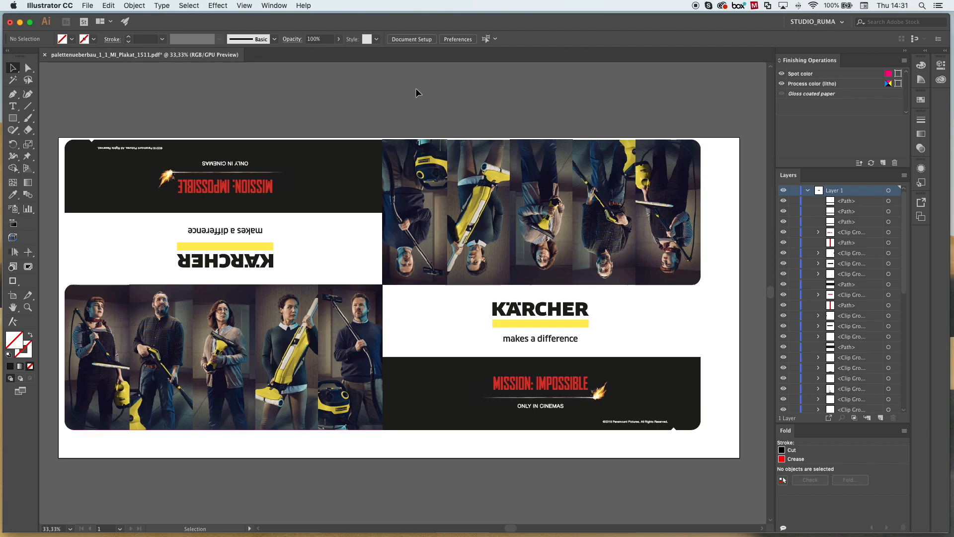
# - Open the Esko Studio Designer window and place it over the artwork
pyautogui.click(245, 6)
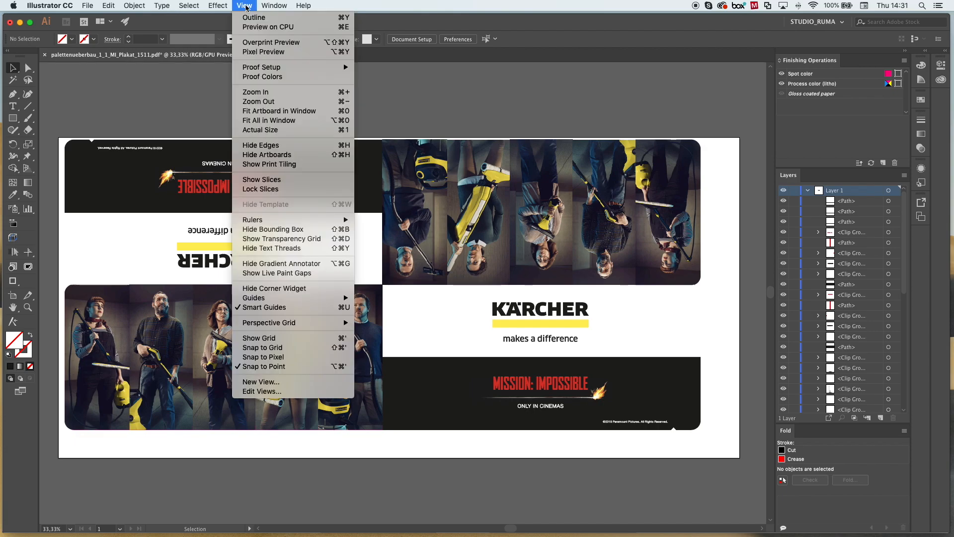
pyautogui.moveTo(274, 7)
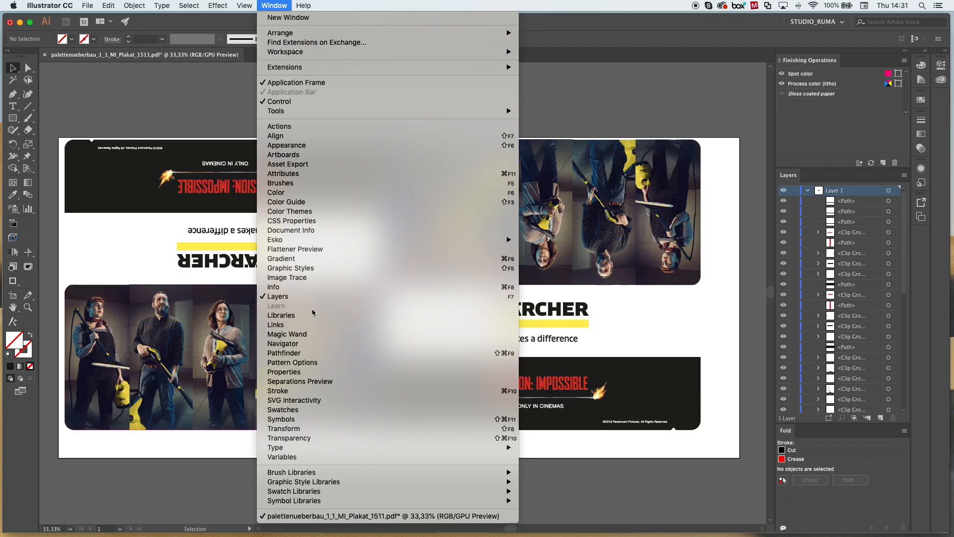
pyautogui.moveTo(408, 241)
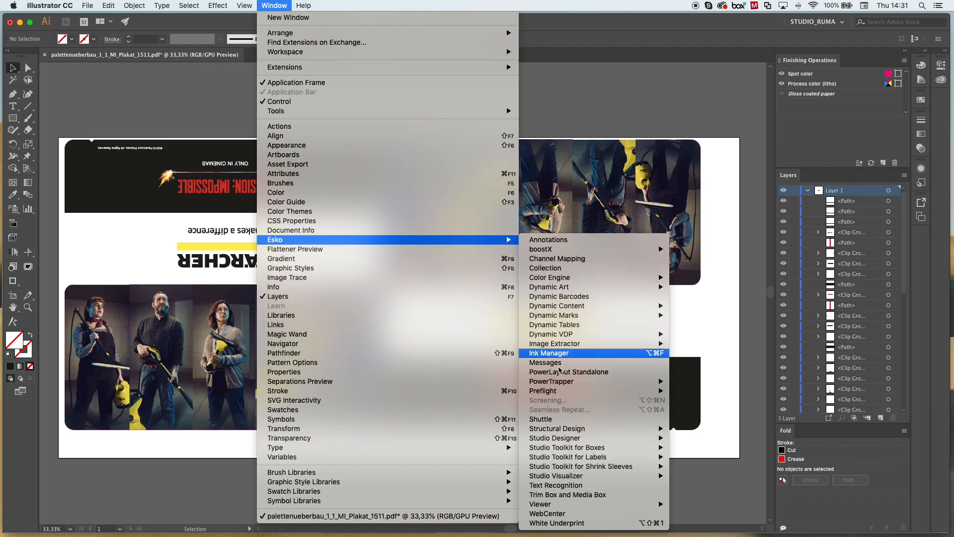
pyautogui.moveTo(570, 429)
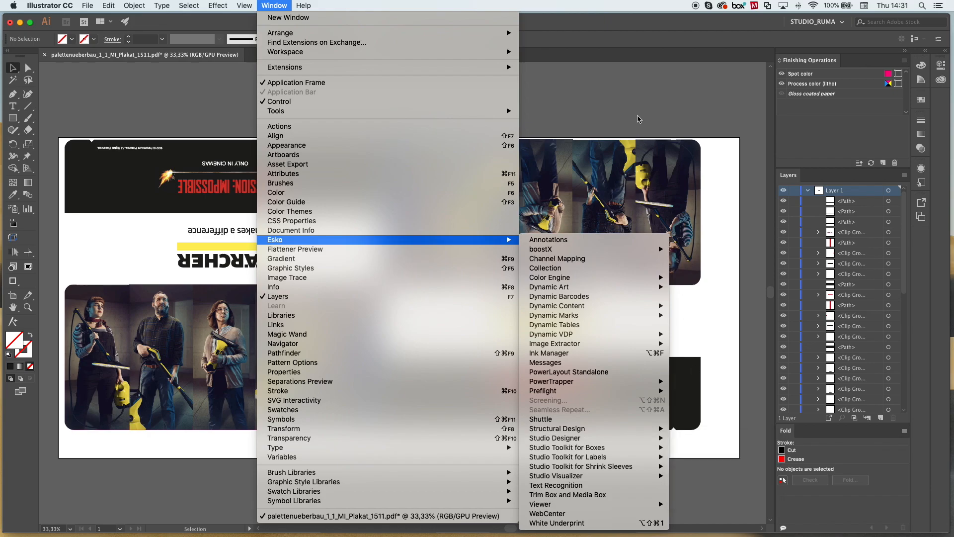
pyautogui.click(638, 117)
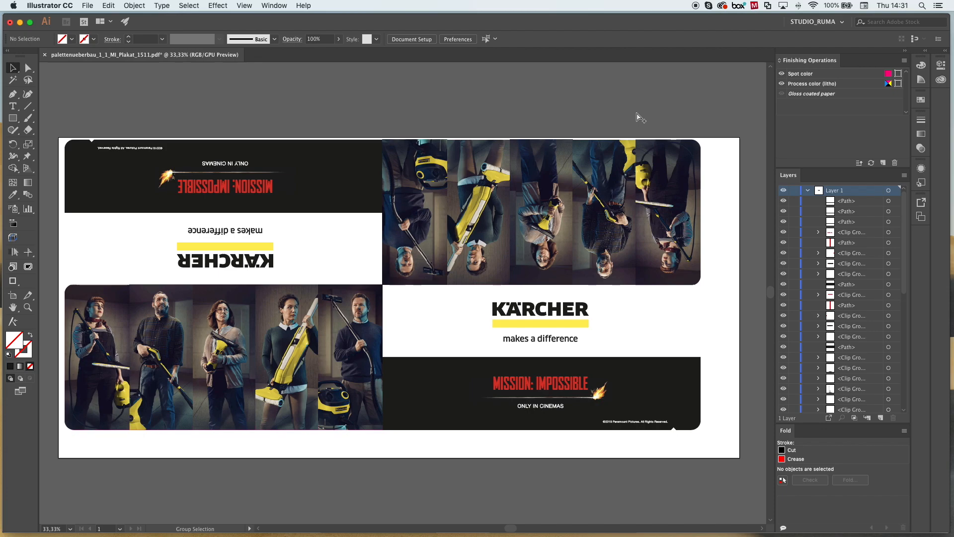
pyautogui.moveTo(634, 98); pyautogui.dragTo(558, 99)
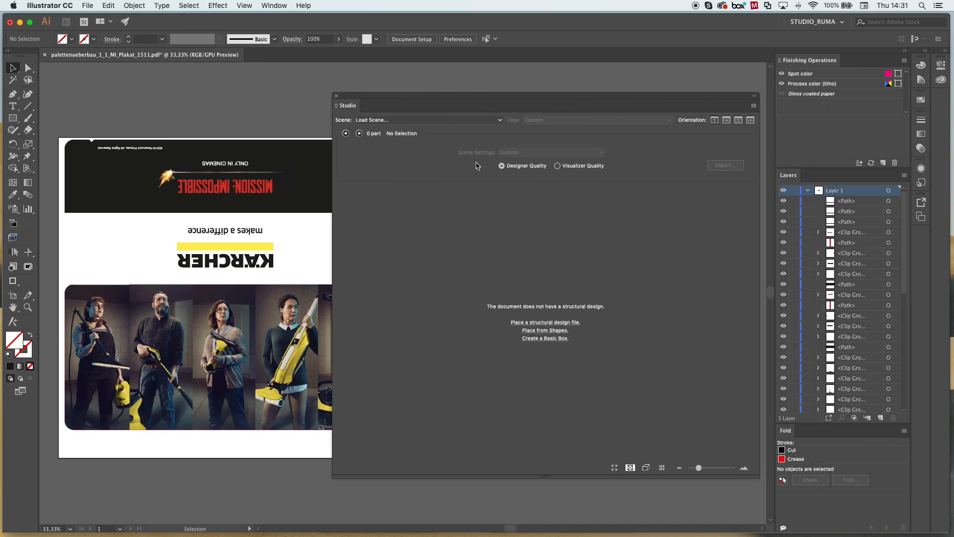
# - Place the structural design file HEADER.ard from the Desktop folder into the poster document
pyautogui.click(536, 324)
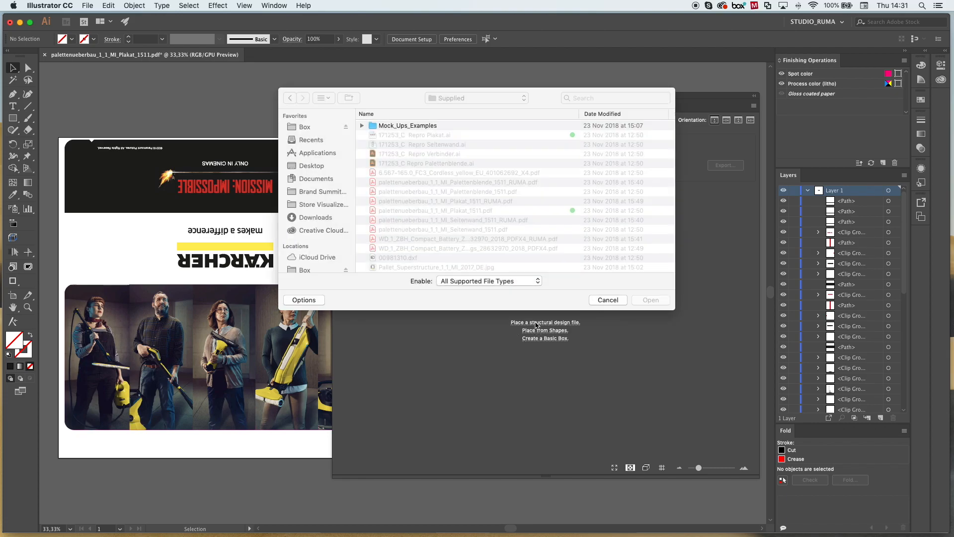
pyautogui.click(321, 168)
pyautogui.scroll(-5, 398, 149)
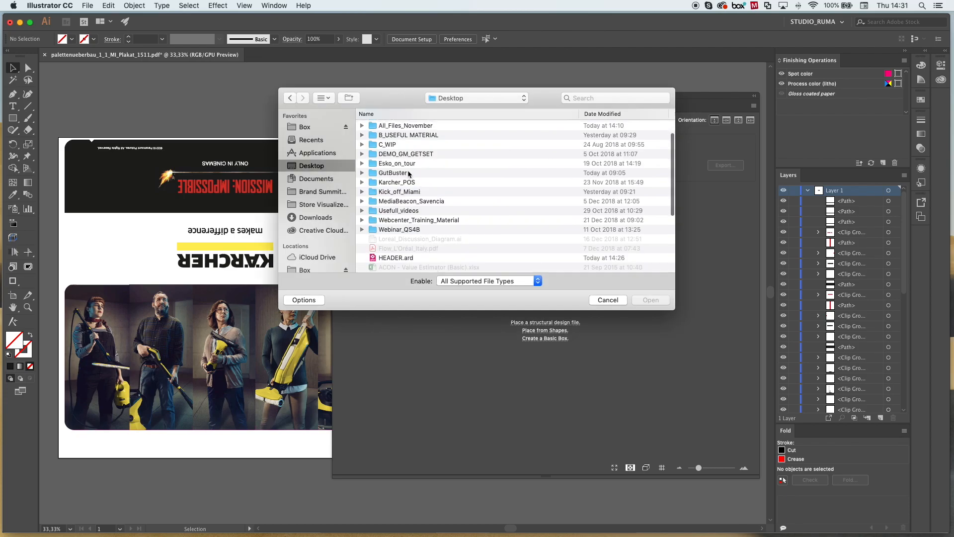
pyautogui.click(389, 172)
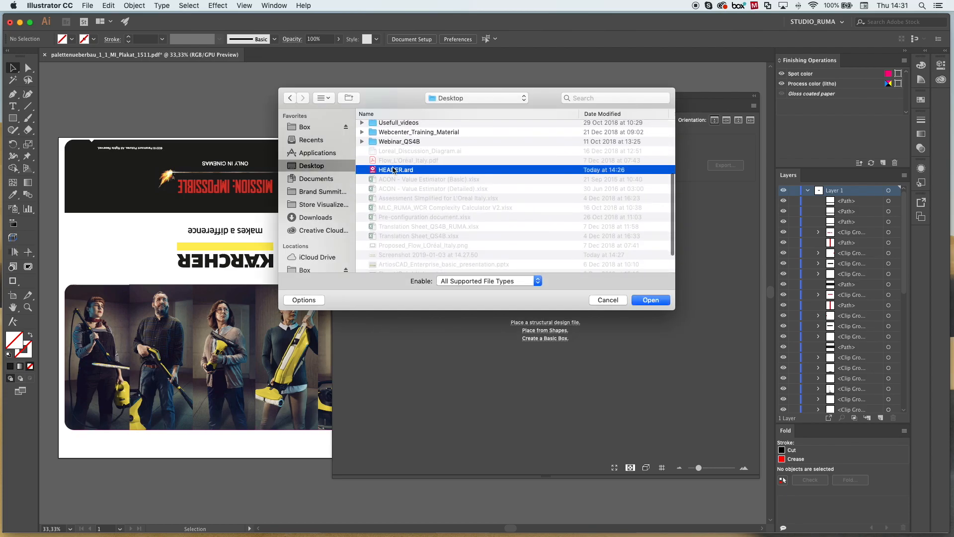
pyautogui.click(650, 301)
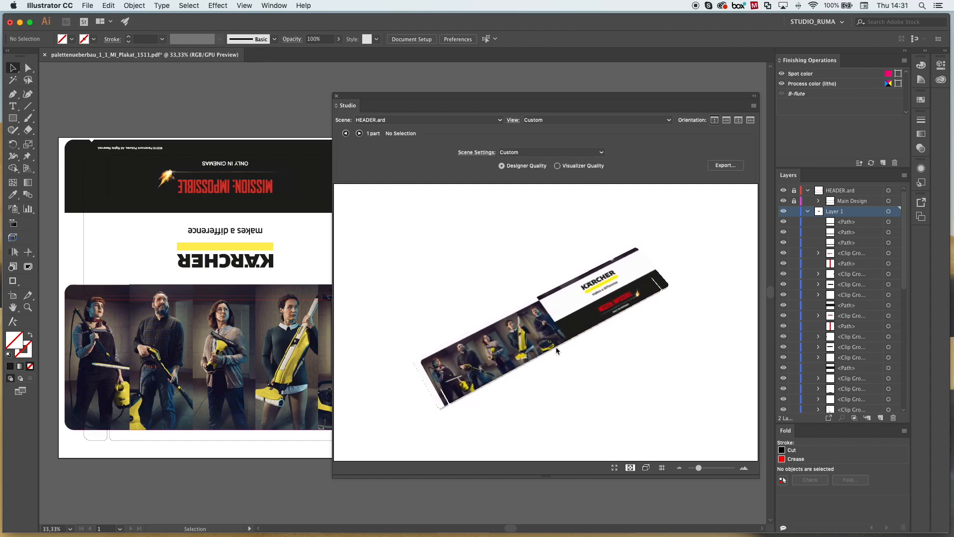
# - Rotate the header's 3D preview to check its artwork, then shrink the Studio window and park it clear of the poster
pyautogui.moveTo(577, 322); pyautogui.dragTo(530, 265)
pyautogui.moveTo(642, 283); pyautogui.dragTo(509, 301)
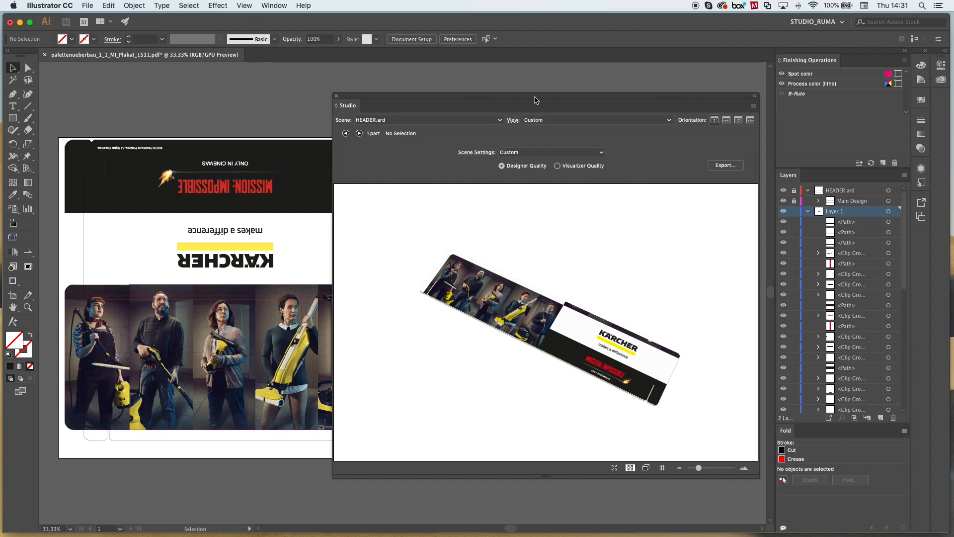
pyautogui.moveTo(531, 98); pyautogui.dragTo(436, 93)
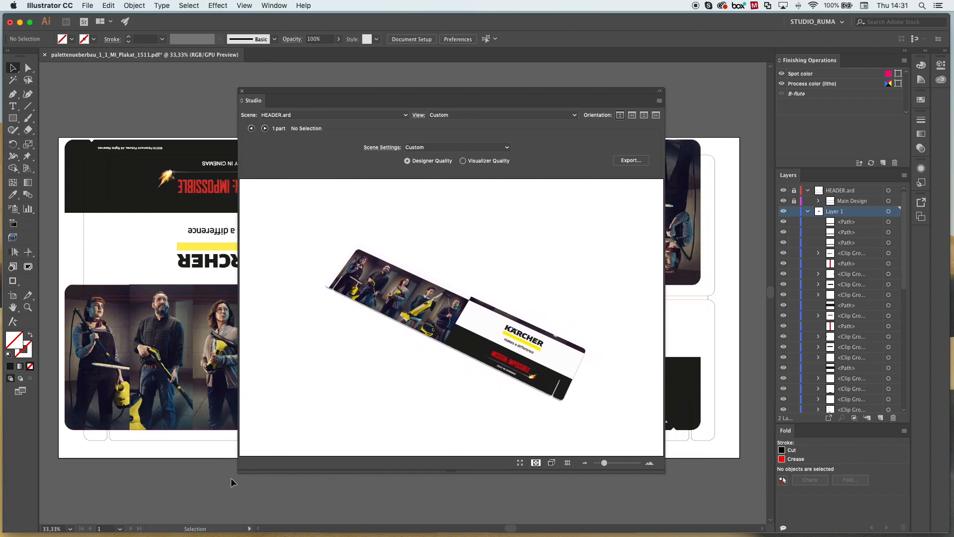
pyautogui.moveTo(237, 475); pyautogui.dragTo(264, 447)
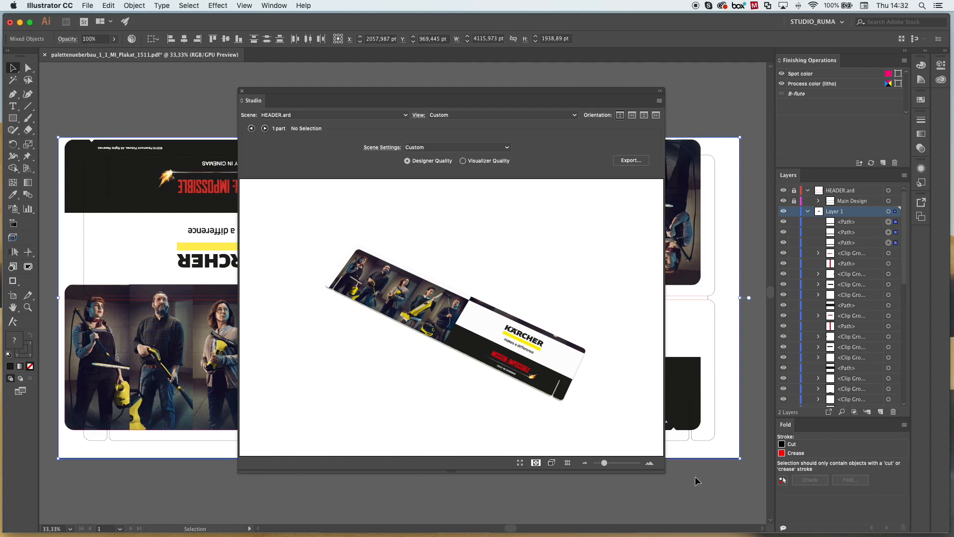
pyautogui.moveTo(664, 472); pyautogui.dragTo(489, 357)
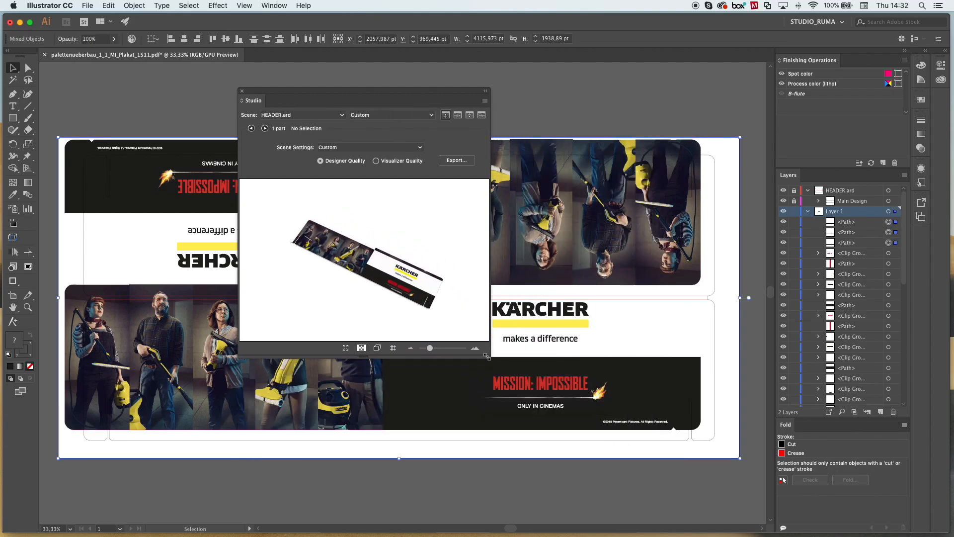
pyautogui.moveTo(467, 92); pyautogui.dragTo(735, 341)
pyautogui.scroll(-5, 662, 172)
pyautogui.scroll(1, 705, 122)
pyautogui.click(751, 86)
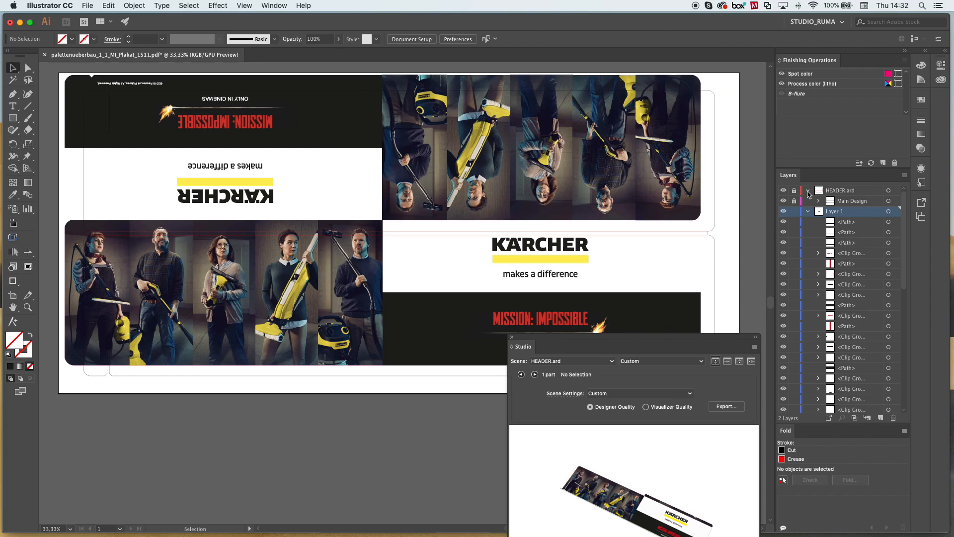
# - Collapse Layer 1 and toggle its visibility to compare the artwork's position with the header die-line
pyautogui.click(807, 212)
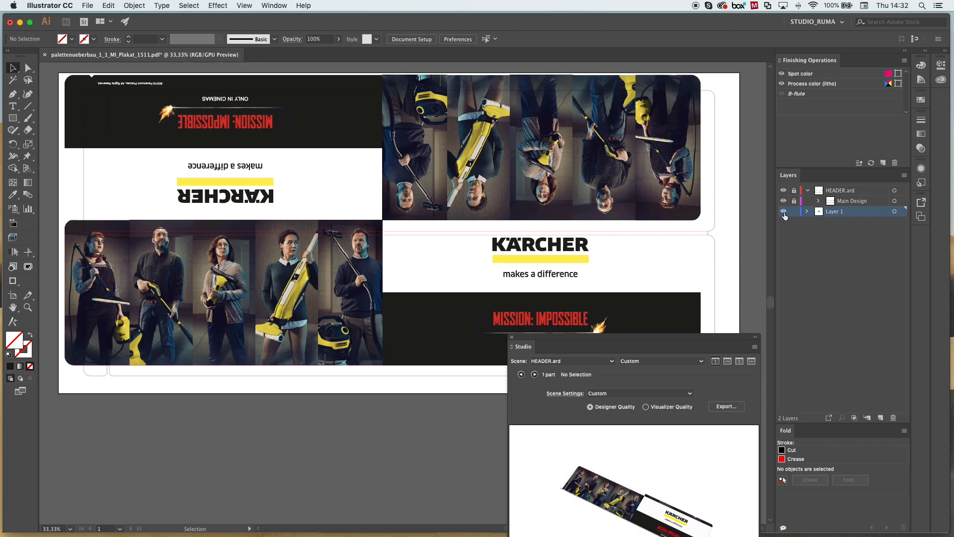
pyautogui.click(784, 212)
pyautogui.click(784, 212)
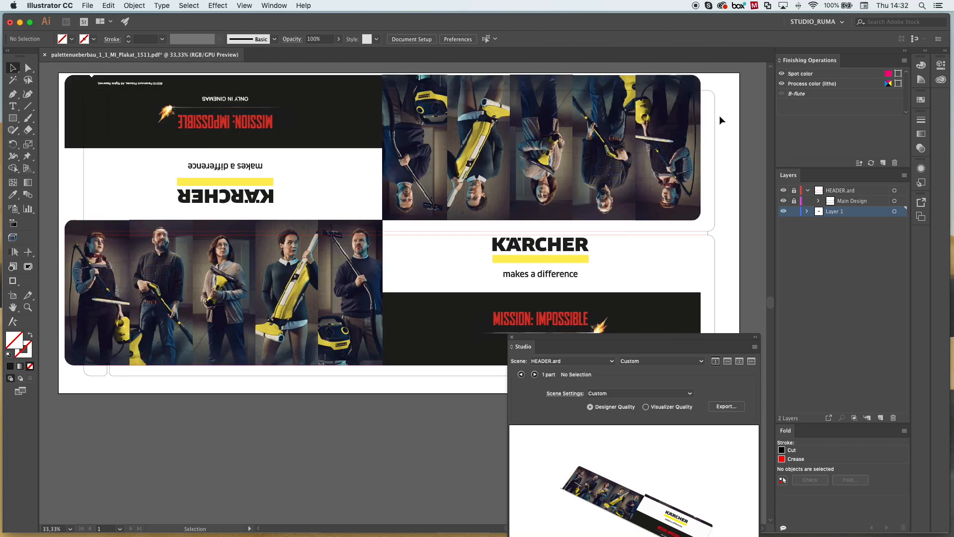
pyautogui.click(784, 212)
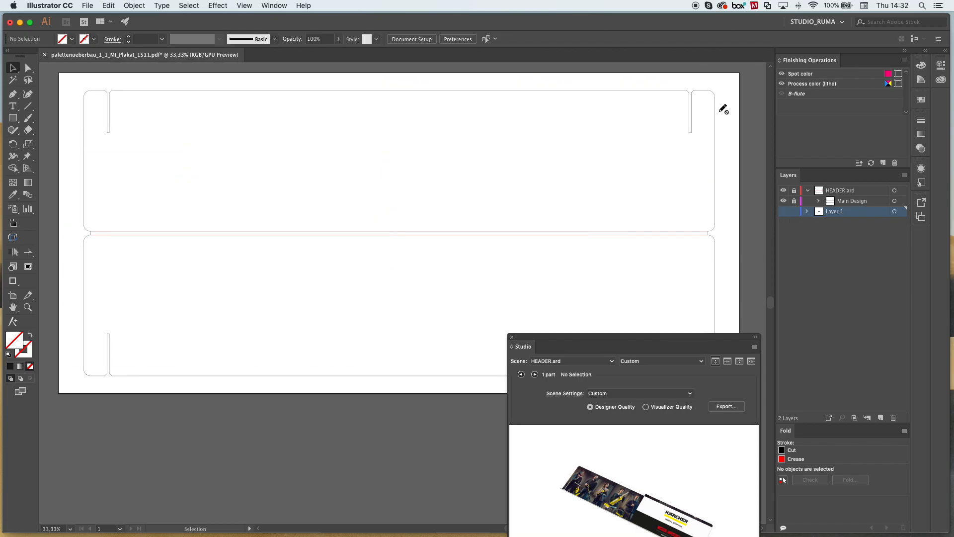
pyautogui.click(783, 213)
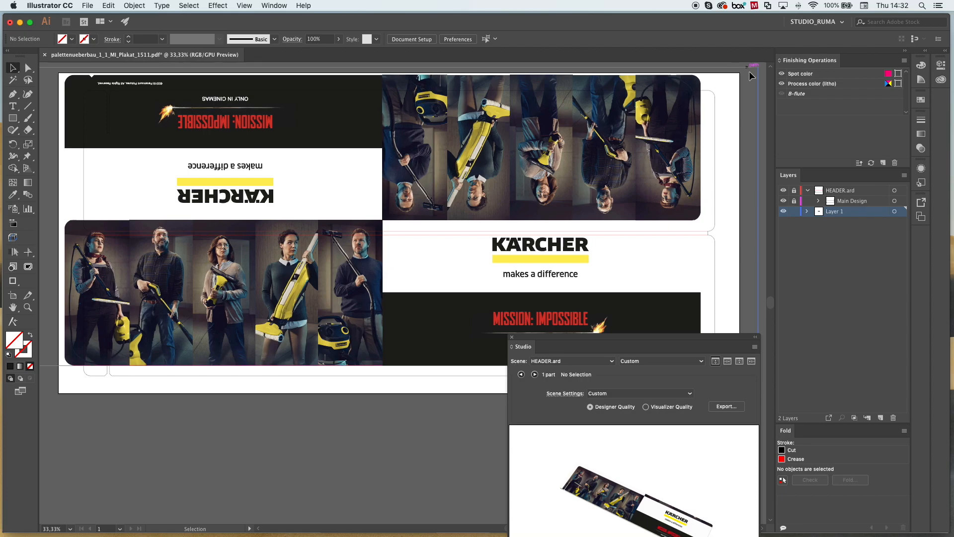
# - Lock Layer 1 and unlock and collapse the HEADER.ard layer
pyautogui.click(896, 211)
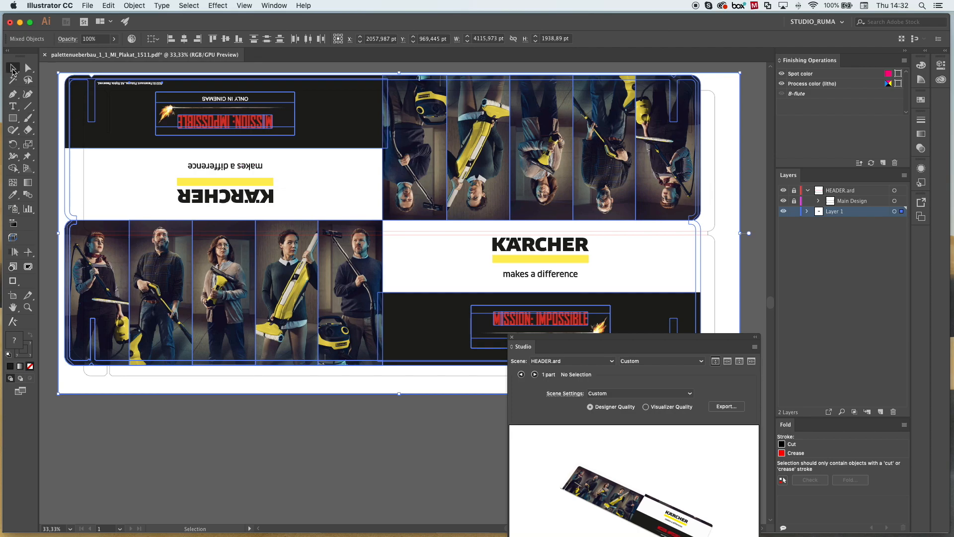
pyautogui.click(13, 70)
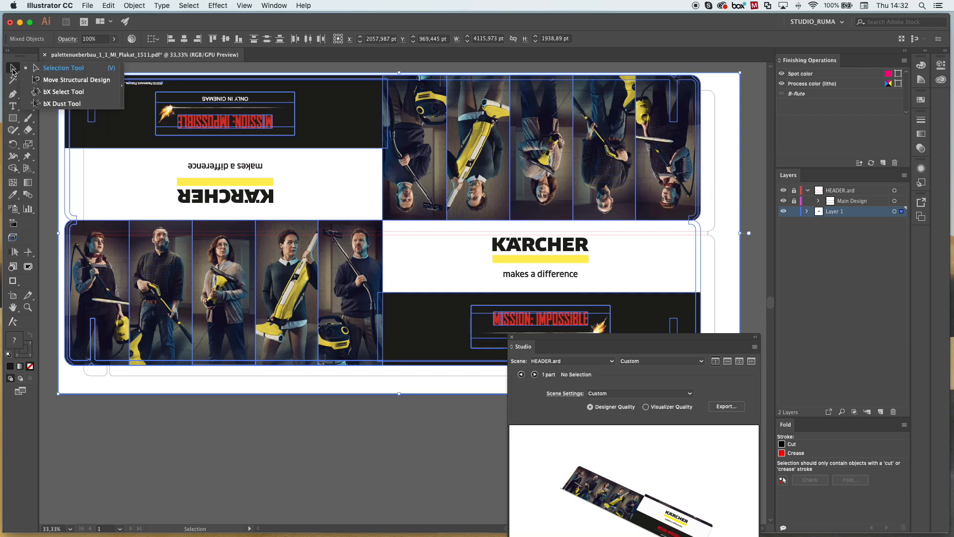
pyautogui.click(794, 212)
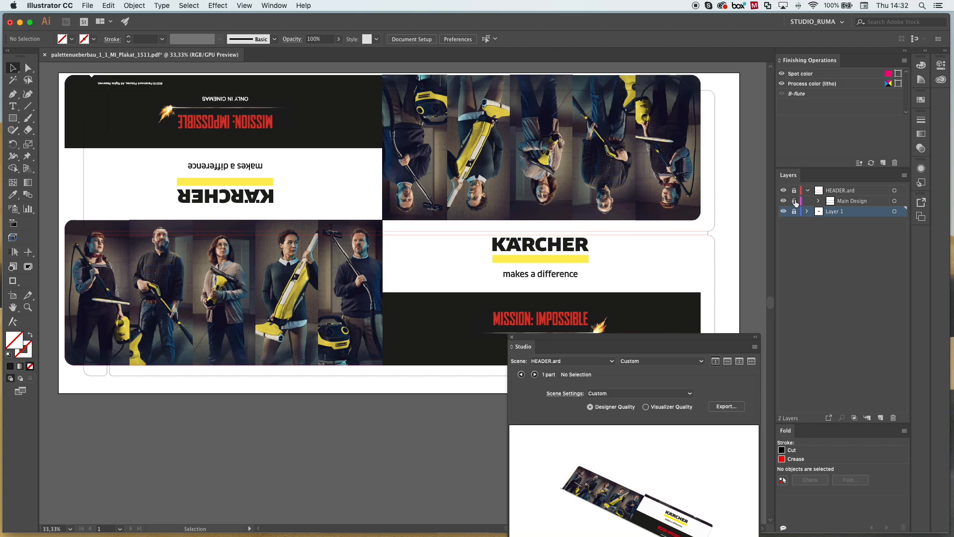
pyautogui.click(794, 190)
pyautogui.click(808, 191)
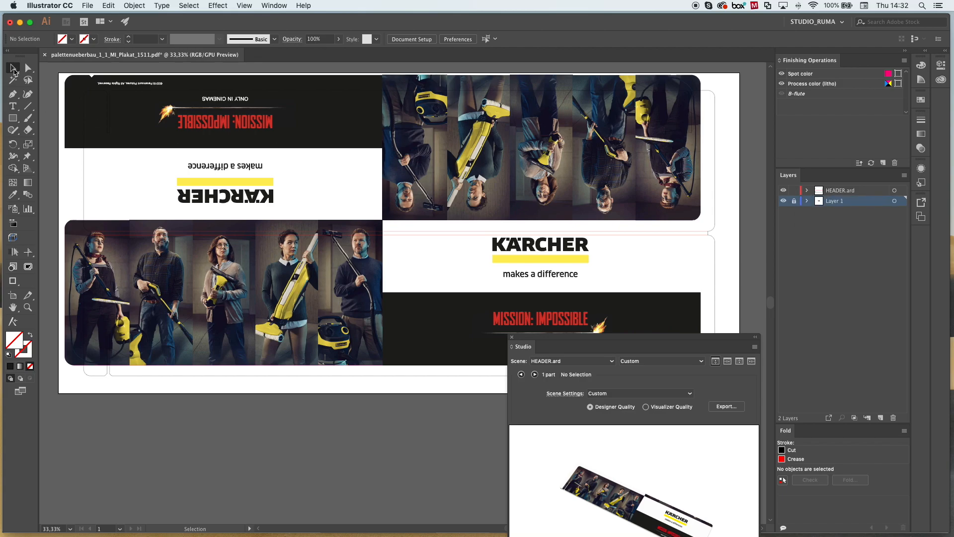
# - Shift the header die-line onto the poster artwork with the Move Structural Design tool, lining up its fold area with the panel edges
pyautogui.click(14, 70)
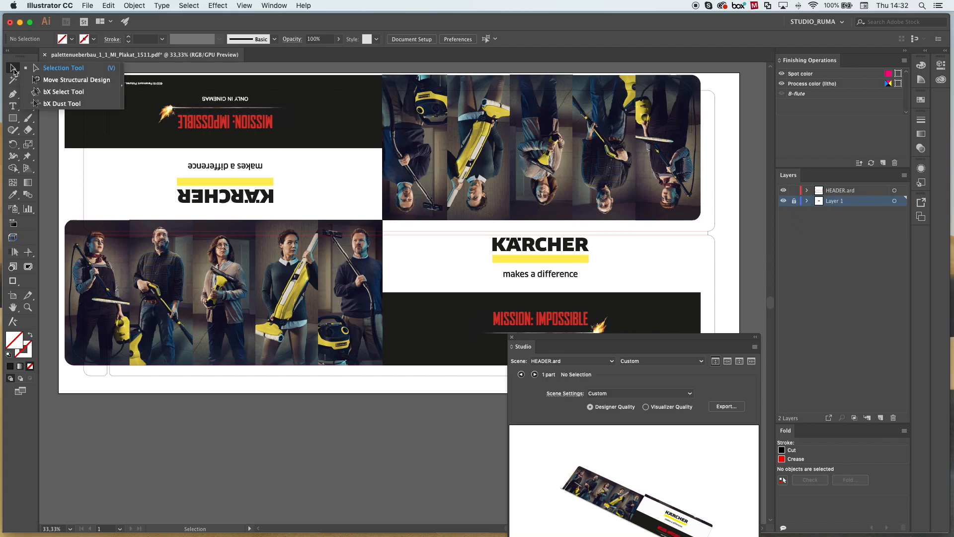
pyautogui.click(55, 81)
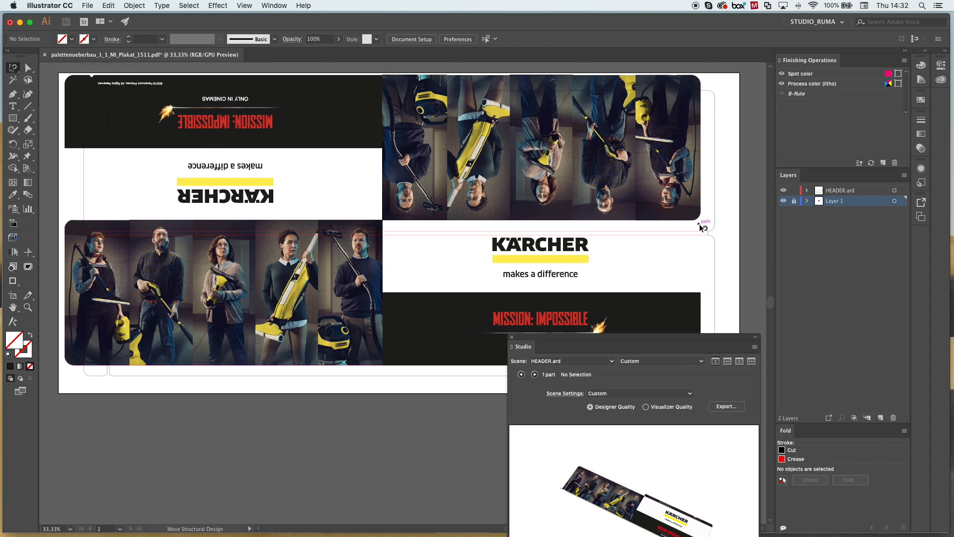
pyautogui.moveTo(711, 234); pyautogui.dragTo(694, 221)
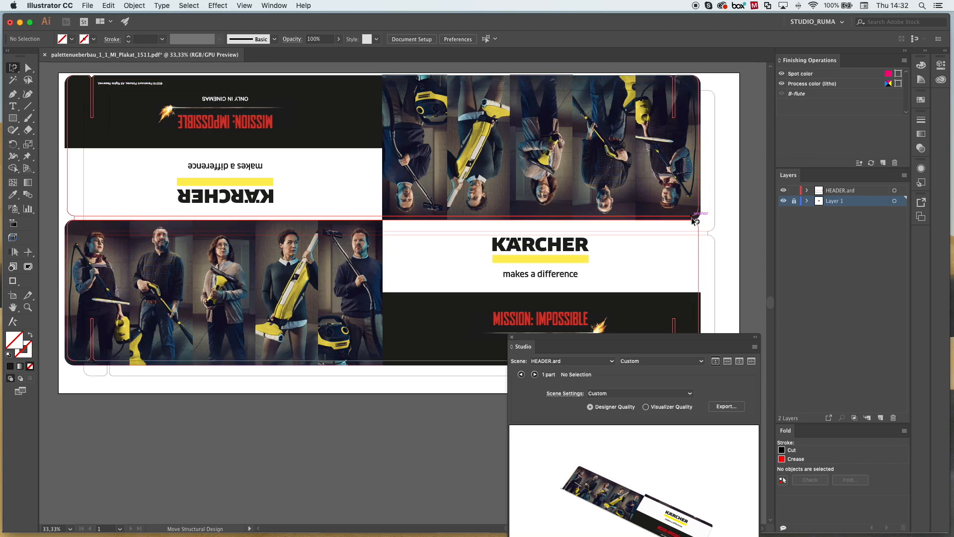
pyautogui.moveTo(693, 218); pyautogui.dragTo(692, 218)
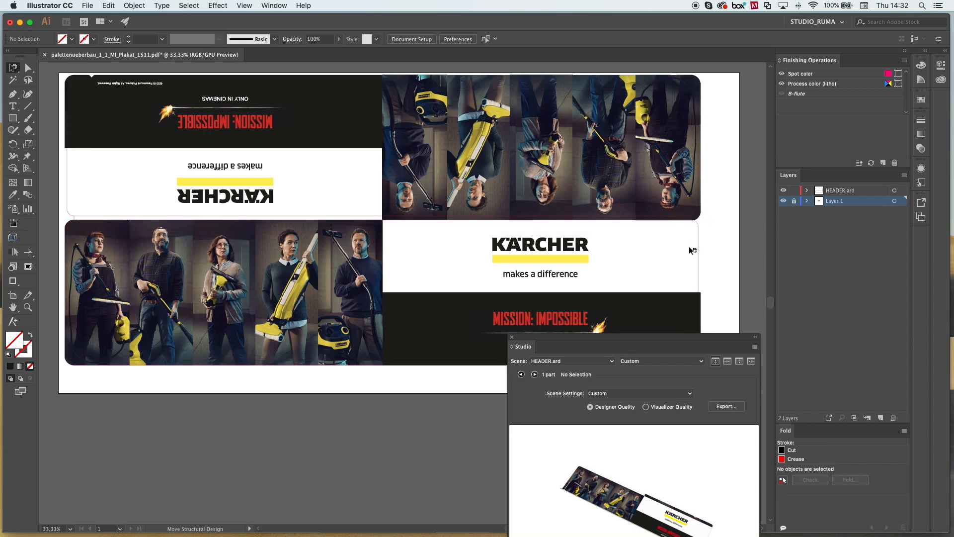
pyautogui.moveTo(694, 220); pyautogui.dragTo(695, 222)
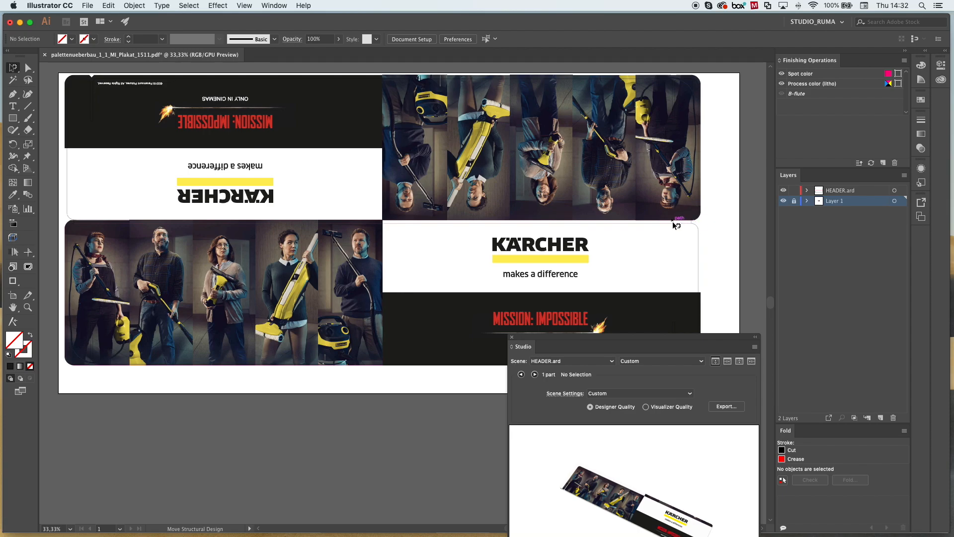
# - Nudge the die-line upward so the artwork boundary runs between the two crease lines, and check the alignment along the fold
pyautogui.scroll(6, 70, 219)
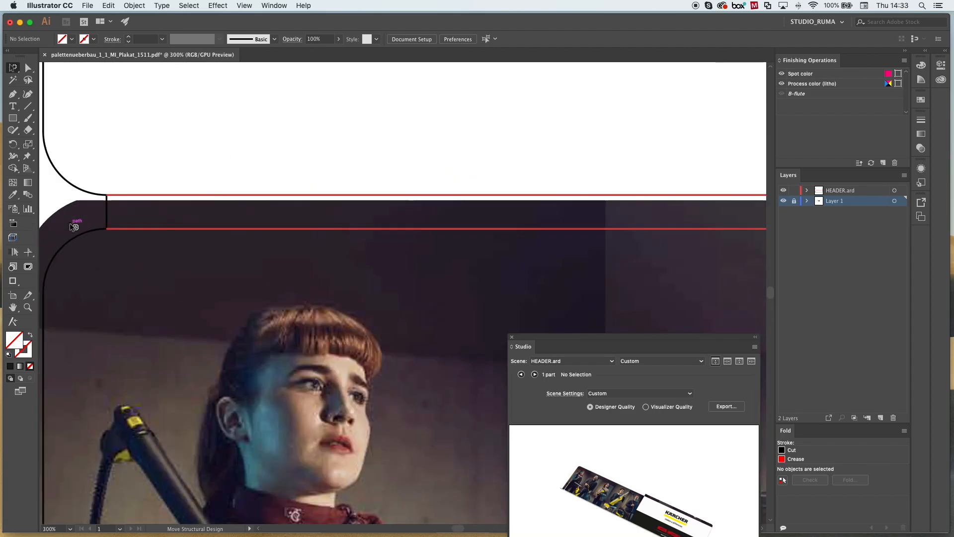
pyautogui.moveTo(106, 194); pyautogui.dragTo(107, 179)
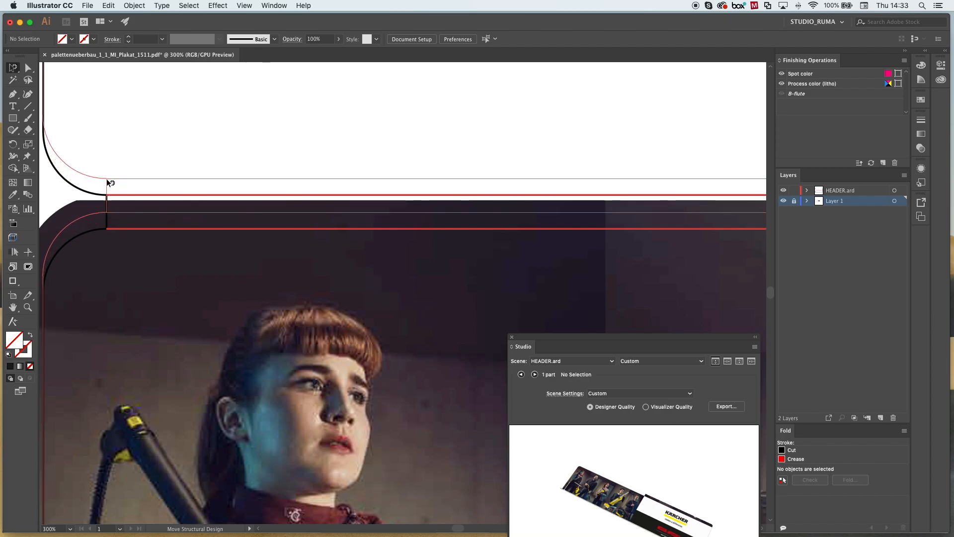
pyautogui.scroll(-3, 153, 239)
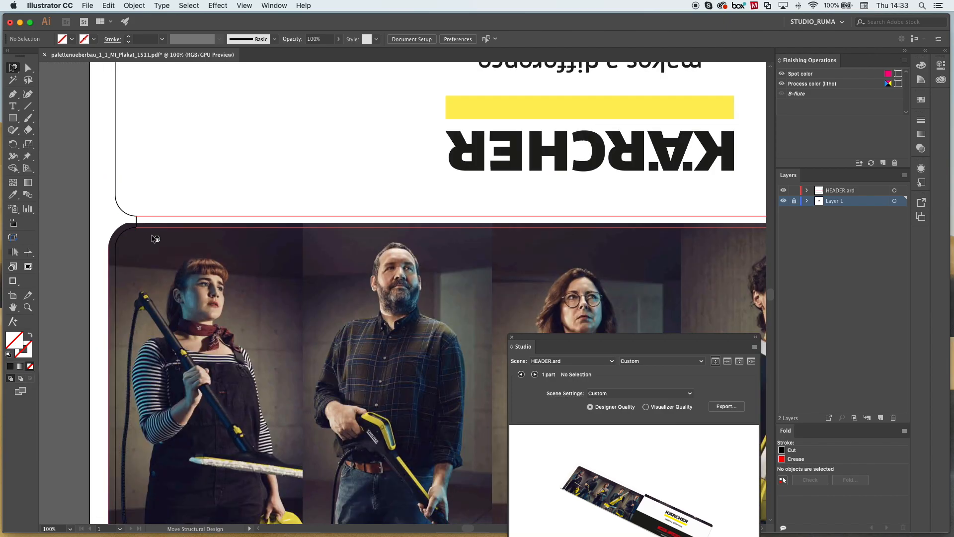
pyautogui.scroll(-1, 155, 239)
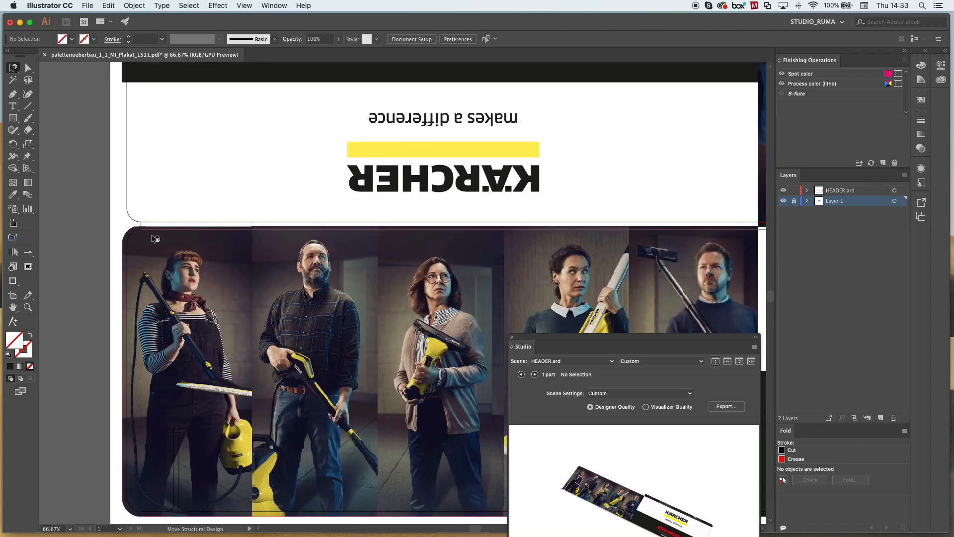
pyautogui.scroll(-1, 155, 238)
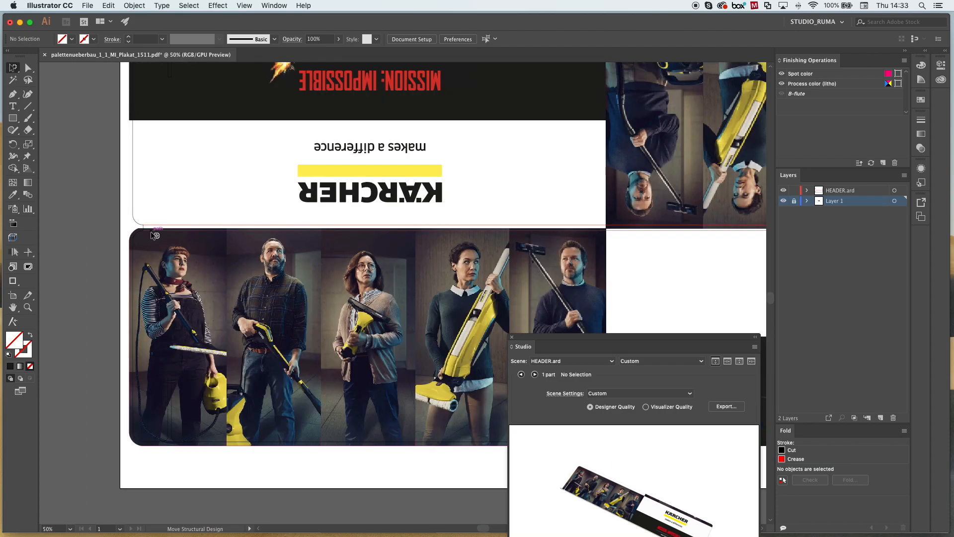
pyautogui.hscroll(5, 155, 238)
pyautogui.hscroll(9, 156, 234)
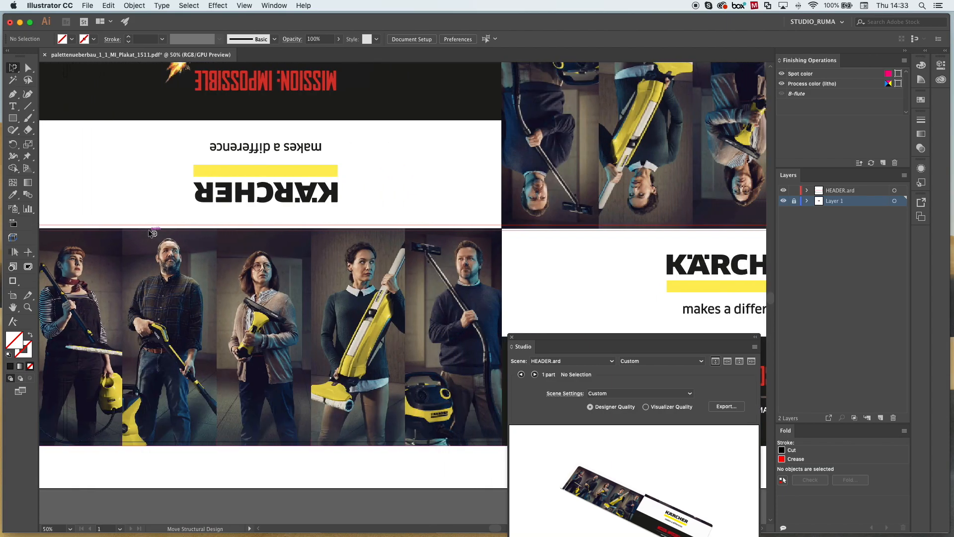
pyautogui.hscroll(7, 152, 234)
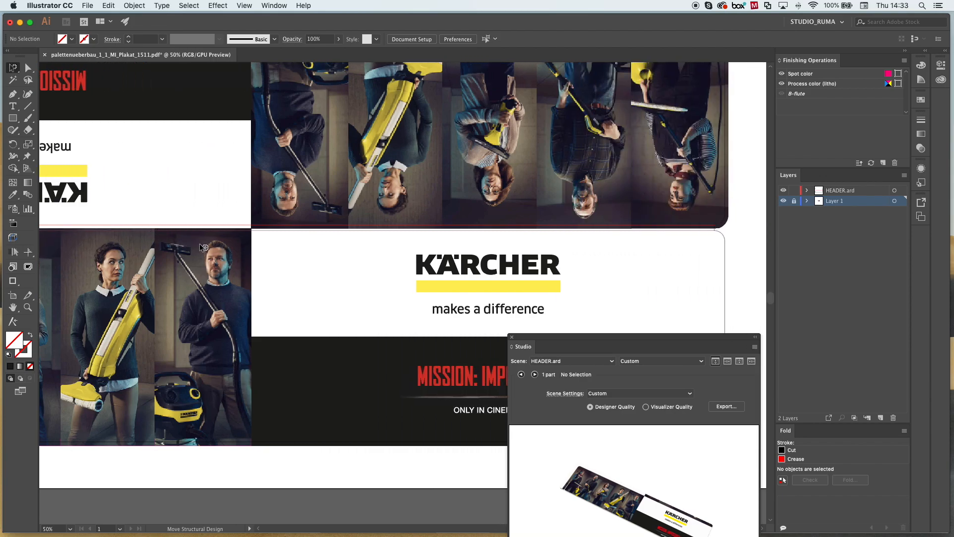
pyautogui.scroll(-1, 199, 243)
pyautogui.scroll(1, 236, 254)
pyautogui.scroll(2, 238, 255)
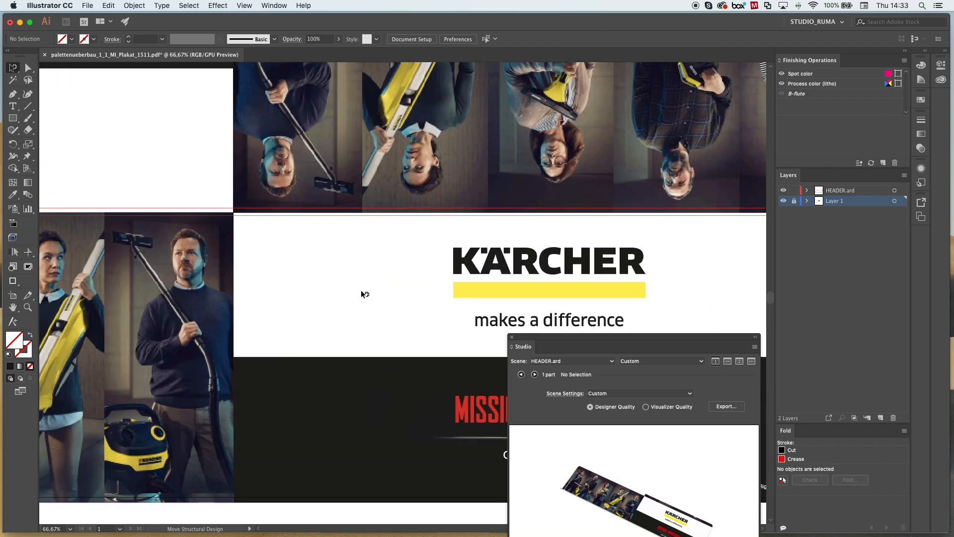
# - Place the Studio window over the artwork, enlarge it, refresh the preview and inspect the header from several angles
pyautogui.moveTo(625, 336); pyautogui.dragTo(356, 85)
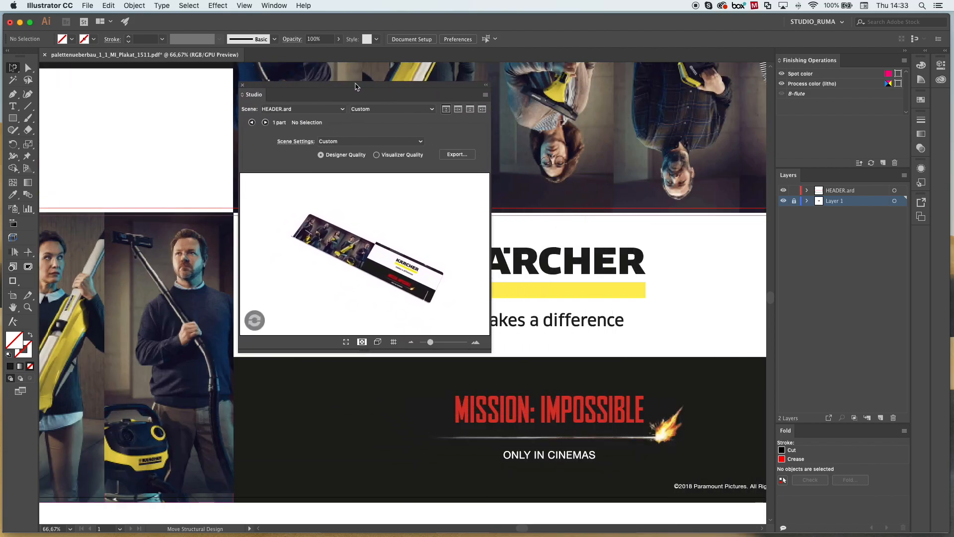
pyautogui.moveTo(490, 351); pyautogui.dragTo(658, 472)
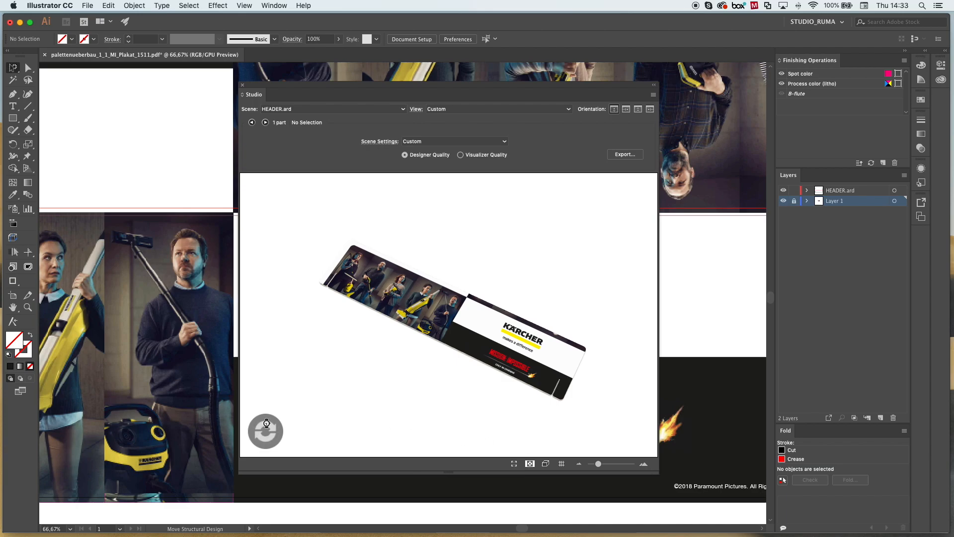
pyautogui.moveTo(397, 317); pyautogui.dragTo(444, 410)
pyautogui.moveTo(450, 302); pyautogui.dragTo(471, 300)
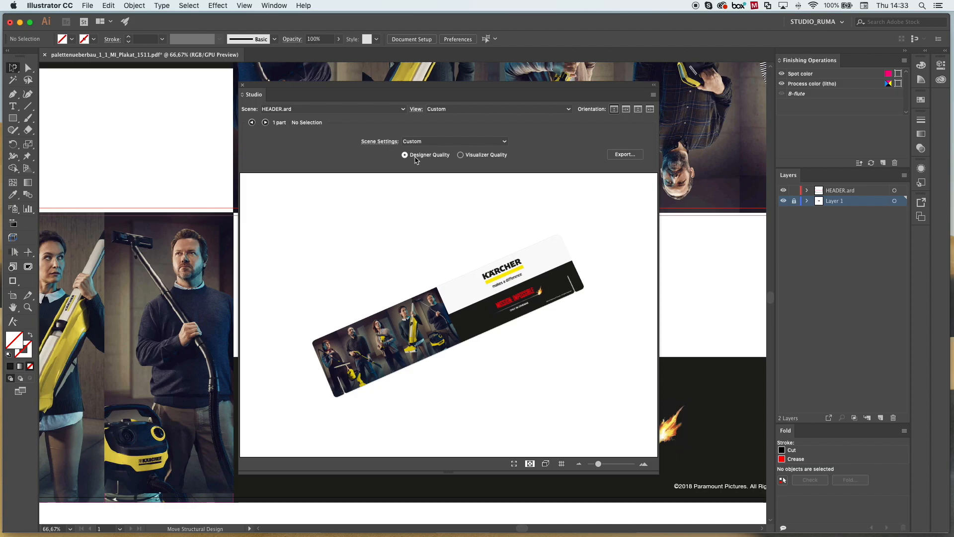
pyautogui.moveTo(483, 316)
pyautogui.mouseDown()
pyautogui.moveTo(473, 258)
pyautogui.moveTo(468, 306)
pyautogui.mouseUp()
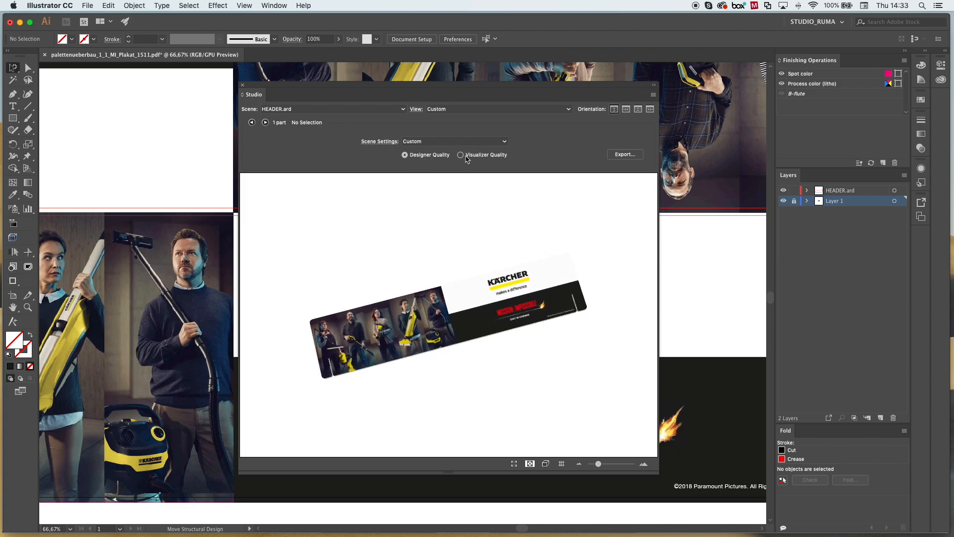
# - Switch the 3D preview to Visualizer Quality and rotate the header to inspect the rendered board colour
pyautogui.click(461, 156)
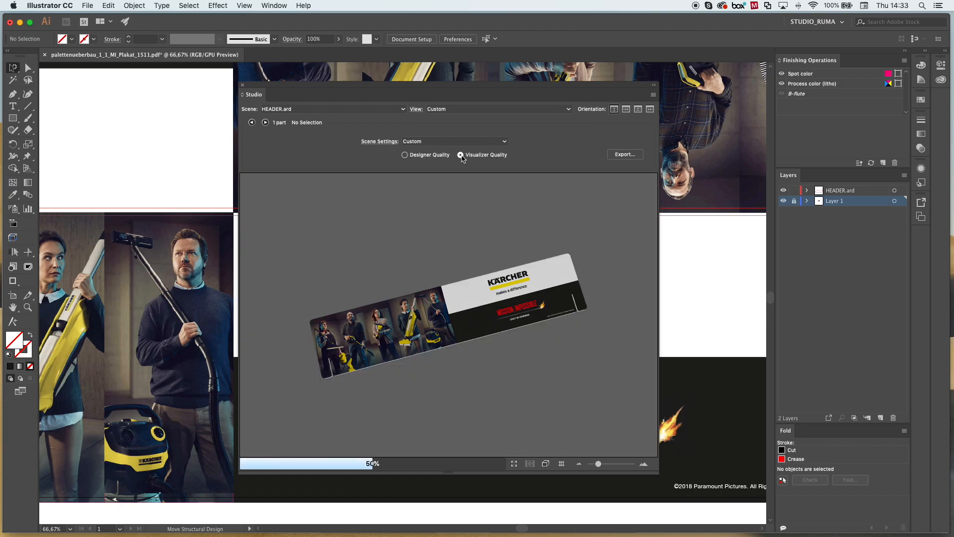
pyautogui.moveTo(402, 342); pyautogui.dragTo(500, 307)
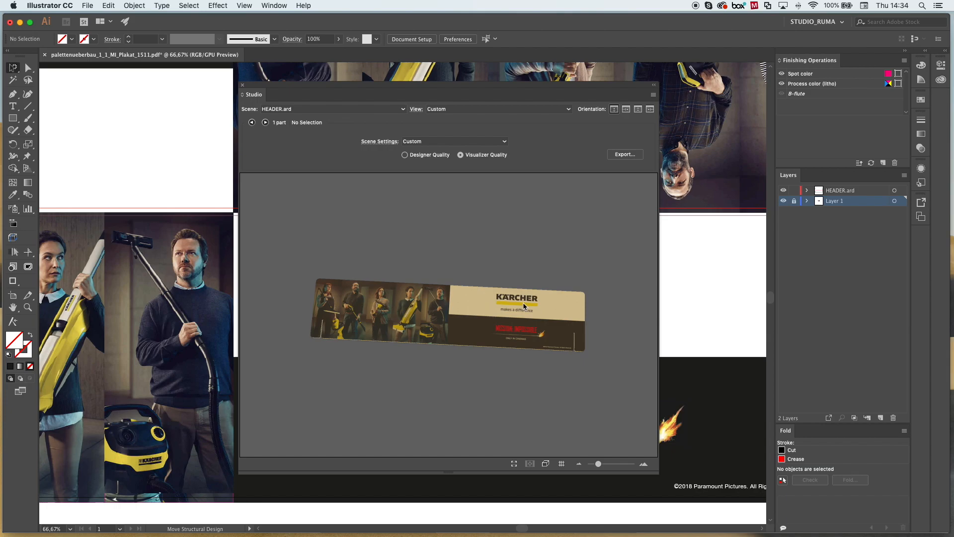
pyautogui.moveTo(515, 321); pyautogui.dragTo(475, 314)
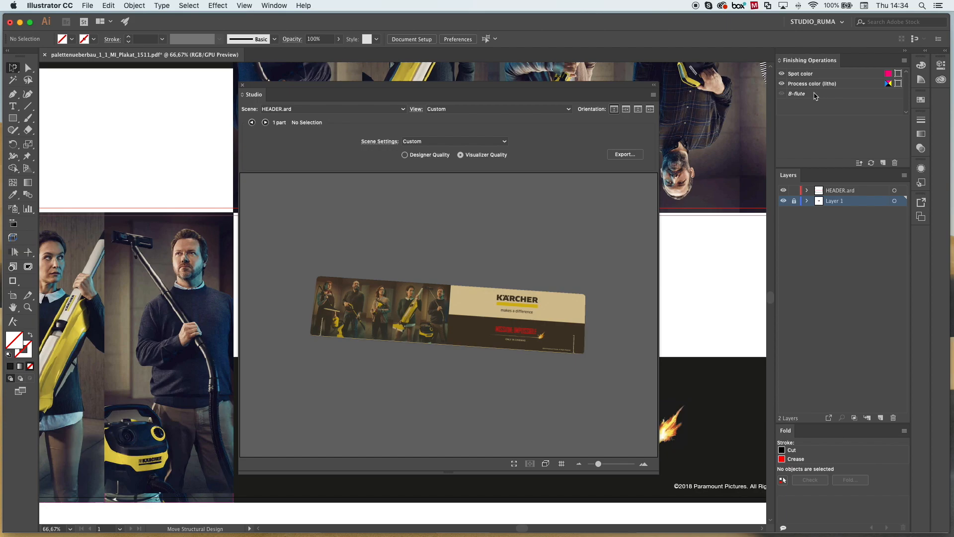
# - Replace the B-flute substrate from the structural design file with Matt coated paper from the Esko Standard Library
pyautogui.click(815, 94)
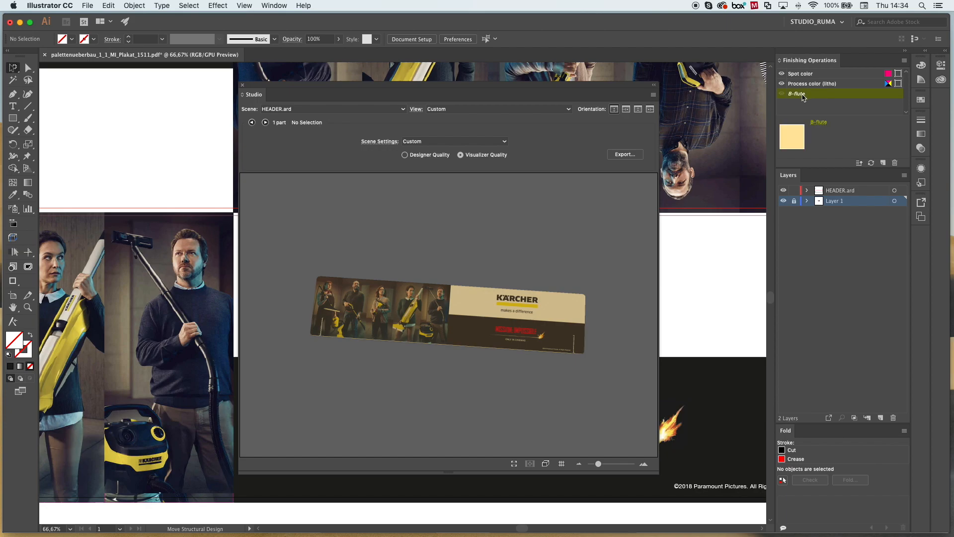
pyautogui.doubleClick(803, 95)
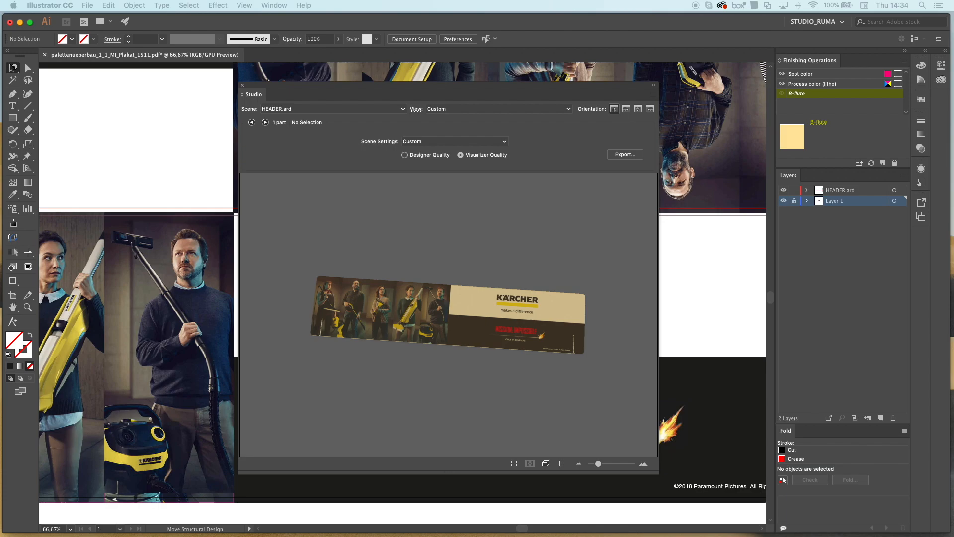
pyautogui.moveTo(953, 155); pyautogui.dragTo(495, 144)
pyautogui.click(436, 156)
pyautogui.click(437, 156)
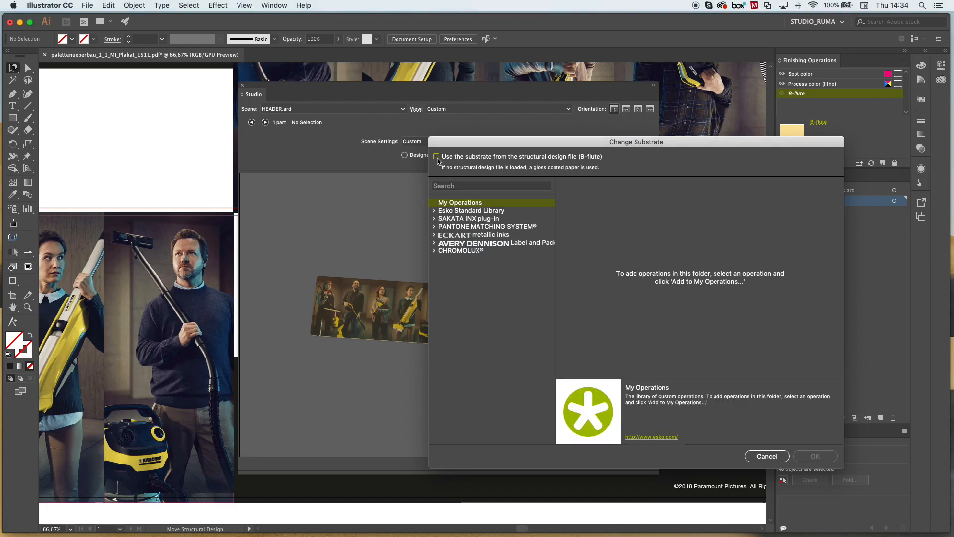
pyautogui.click(458, 211)
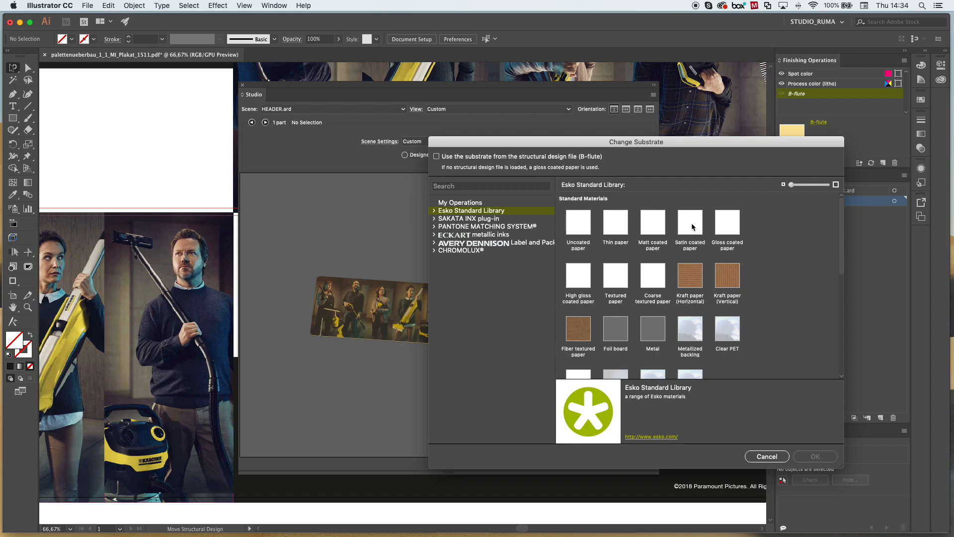
pyautogui.click(666, 227)
pyautogui.click(816, 456)
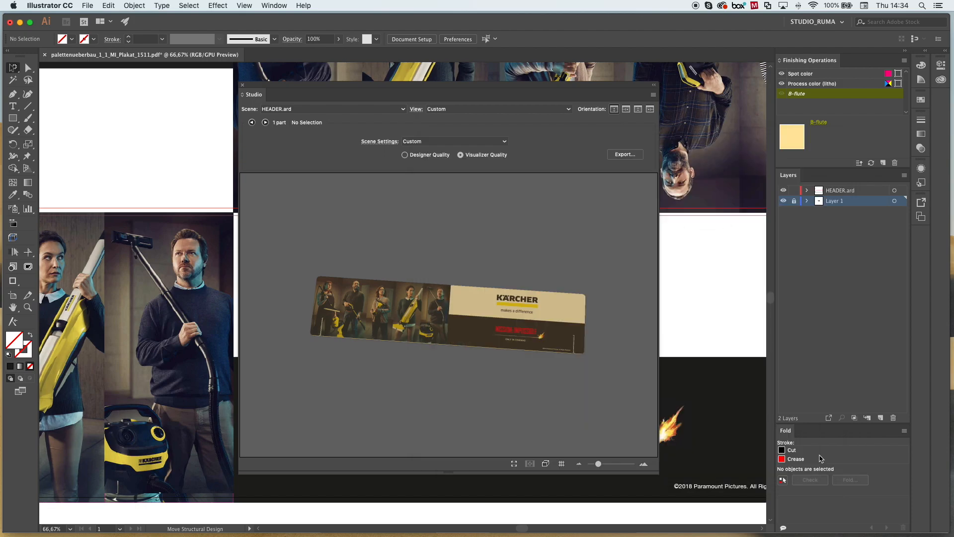
# - Rotate the header in the 3D preview to inspect the artwork, white board and edges from several angles
pyautogui.moveTo(427, 325); pyautogui.dragTo(510, 210)
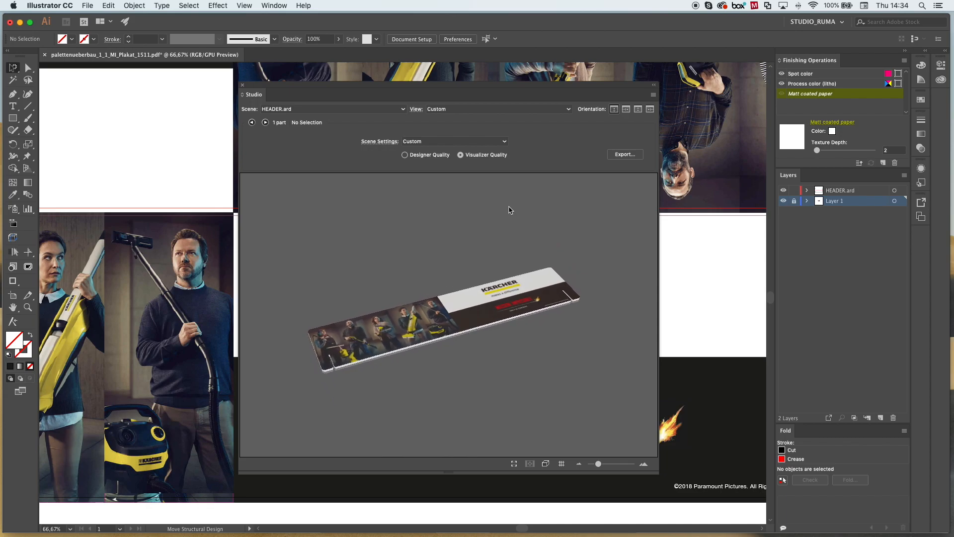
pyautogui.moveTo(475, 312); pyautogui.dragTo(475, 333)
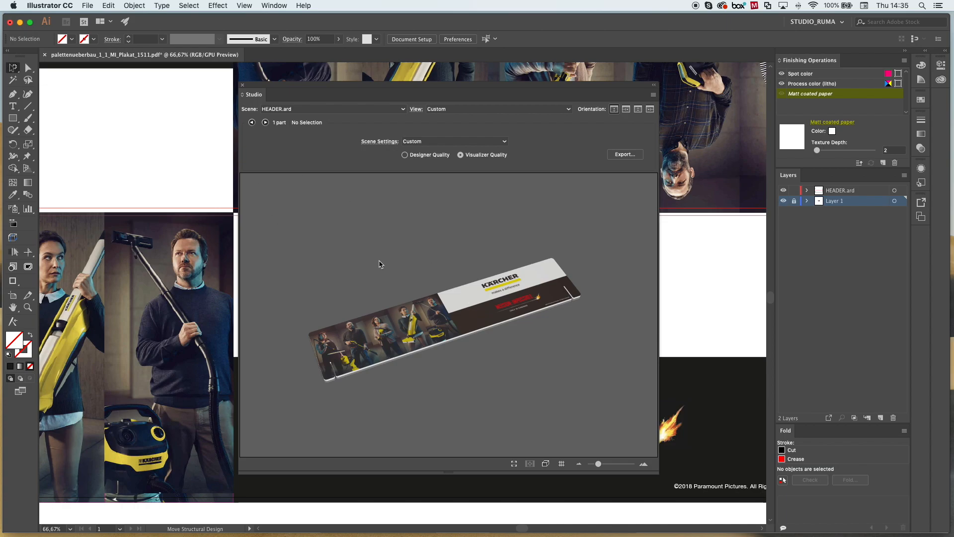
pyautogui.moveTo(471, 312); pyautogui.dragTo(507, 312)
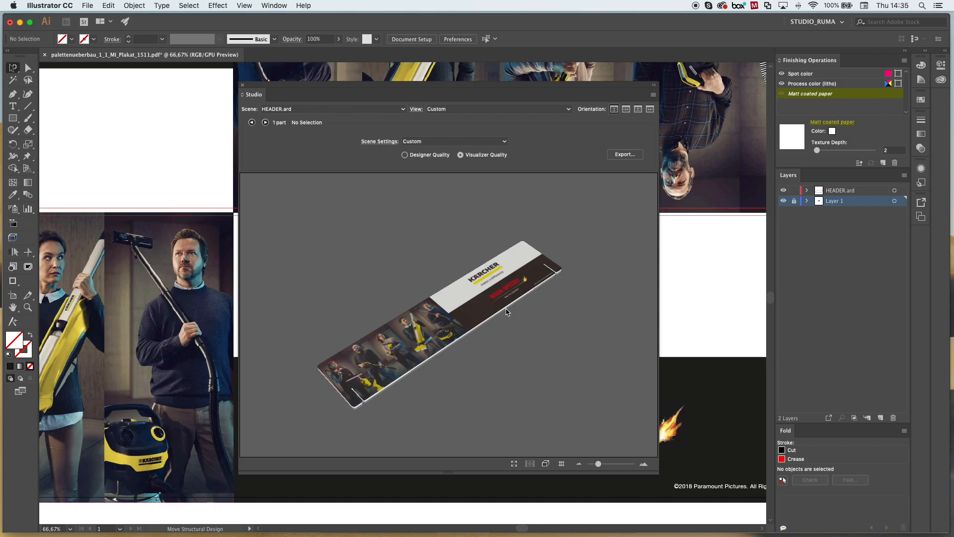
pyautogui.moveTo(507, 311); pyautogui.dragTo(505, 294)
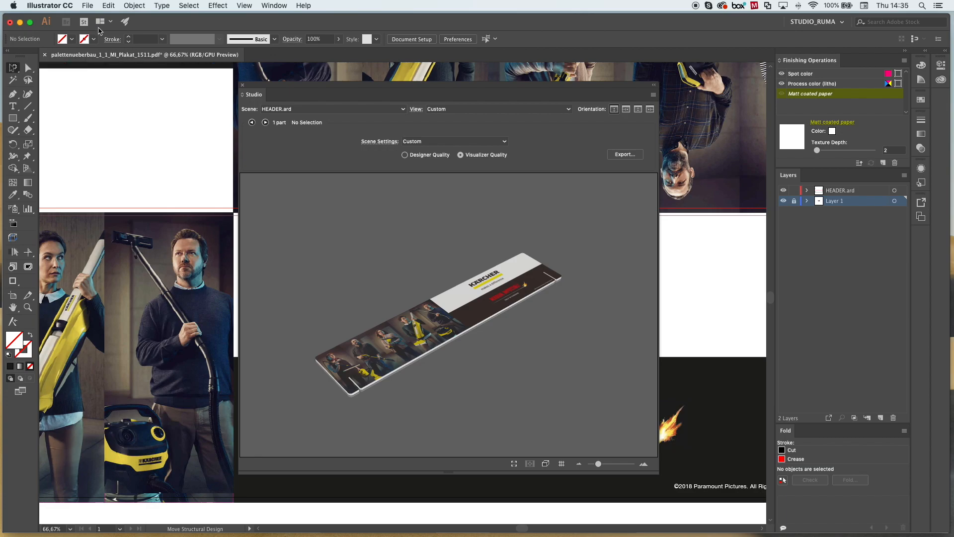
pyautogui.moveTo(442, 321); pyautogui.dragTo(420, 302)
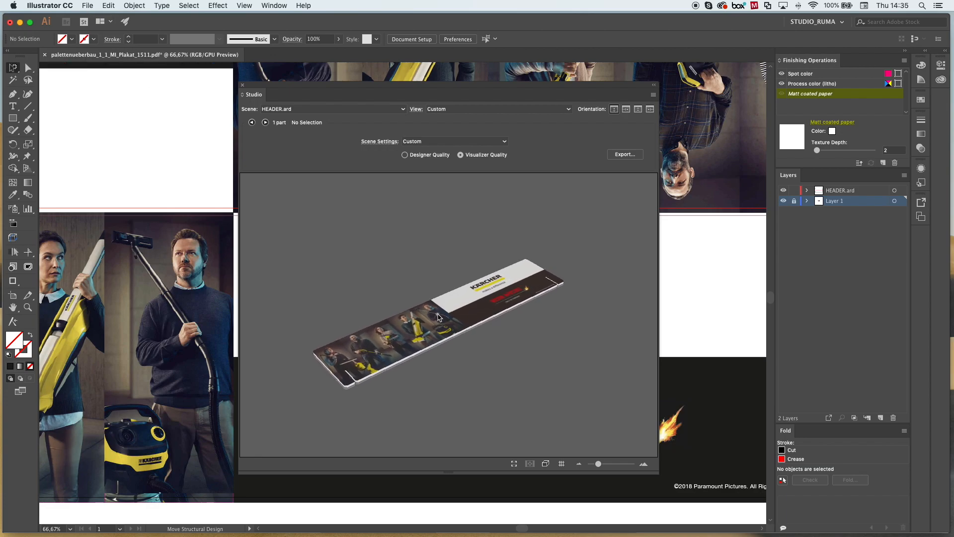
# - Save the header artwork as HEADER_DESIGN.pdf on the Desktop, using the Illustrator Default PDF preset
pyautogui.click(88, 6)
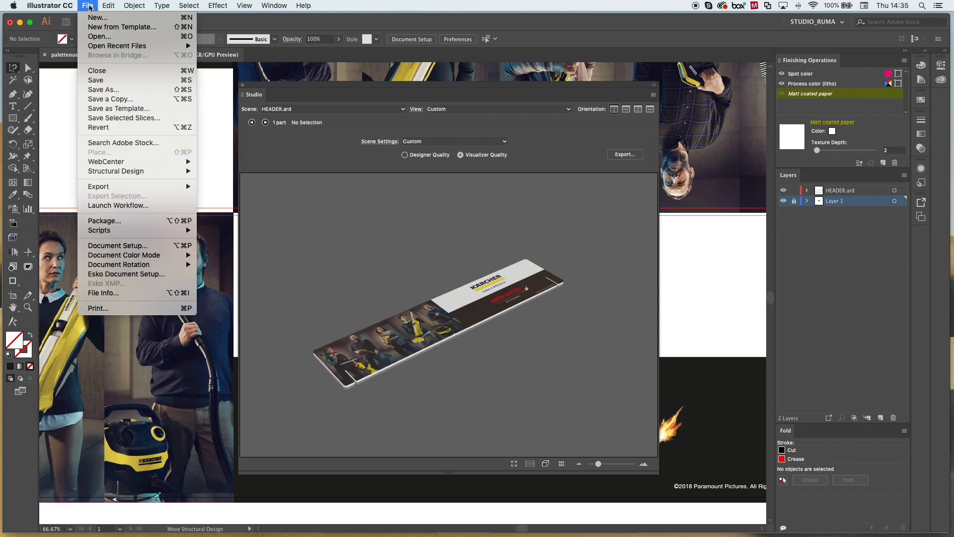
pyautogui.click(115, 92)
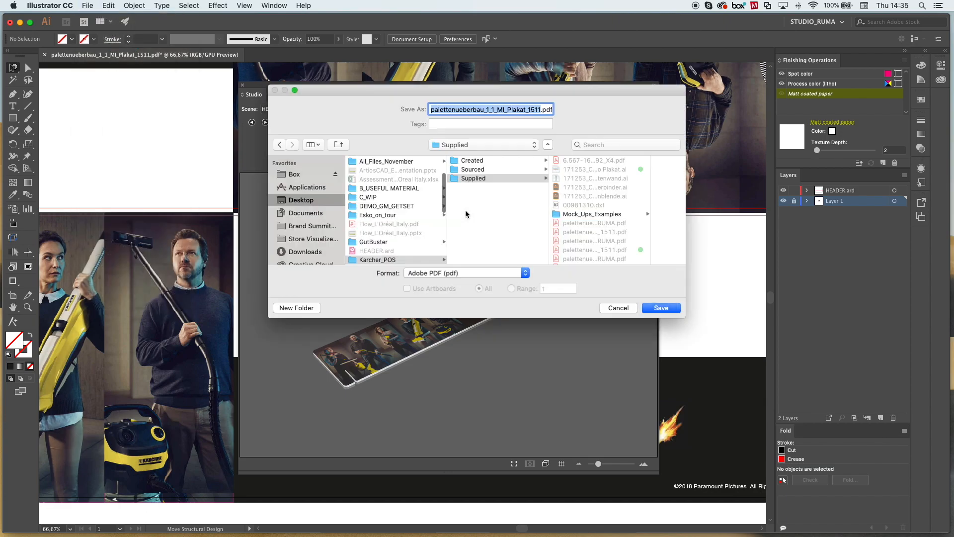
pyautogui.write('HEADER')
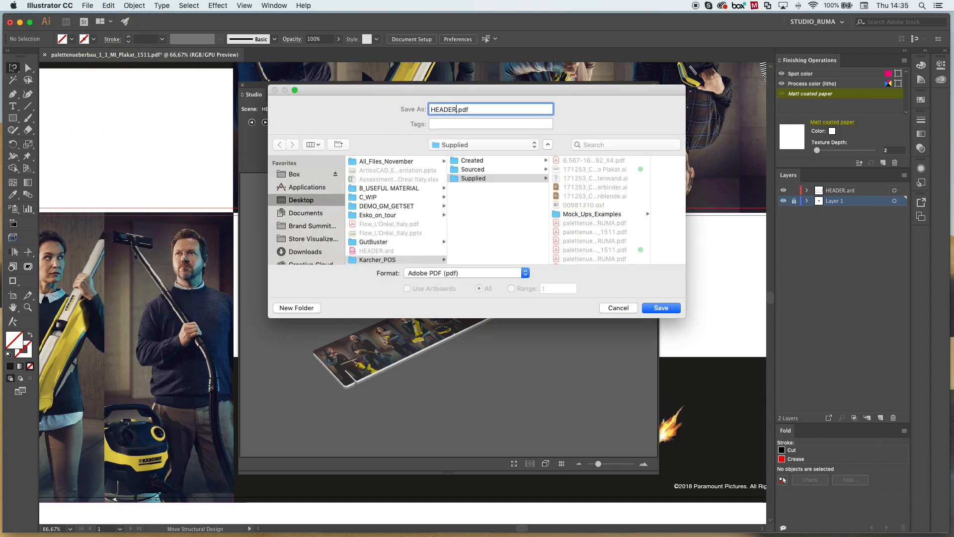
pyautogui.write('_DESIGN')
pyautogui.click(293, 188)
pyautogui.click(300, 199)
pyautogui.click(659, 309)
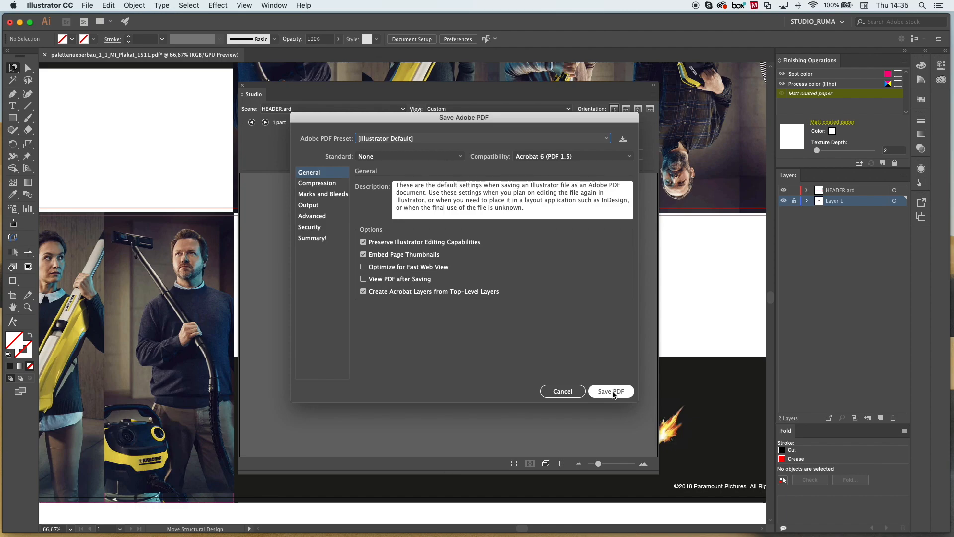
pyautogui.click(611, 392)
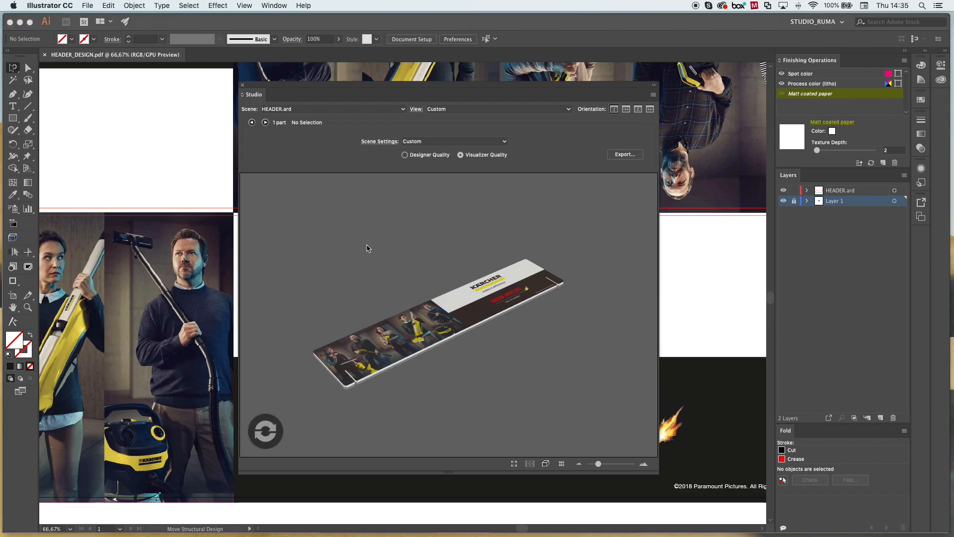
# - Switch to Finder and look through the header, side panel, skirt and box ARD files in the Created folder
pyautogui.hotkey('ctrl', 'Up')
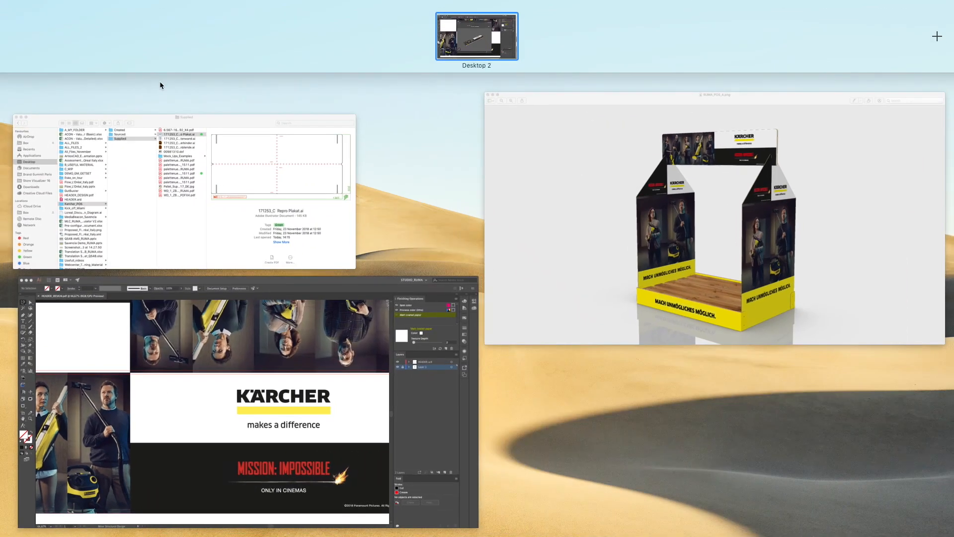
pyautogui.click(253, 184)
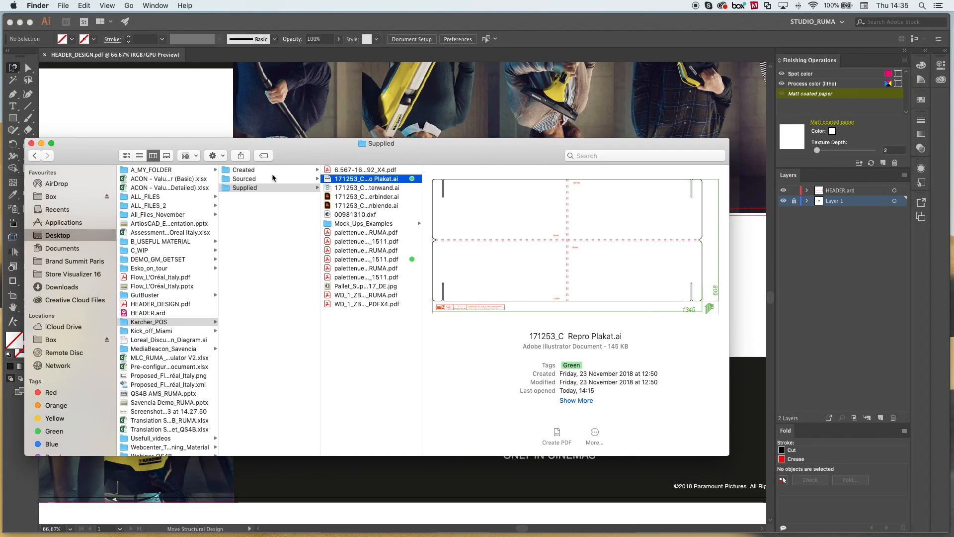
pyautogui.click(272, 171)
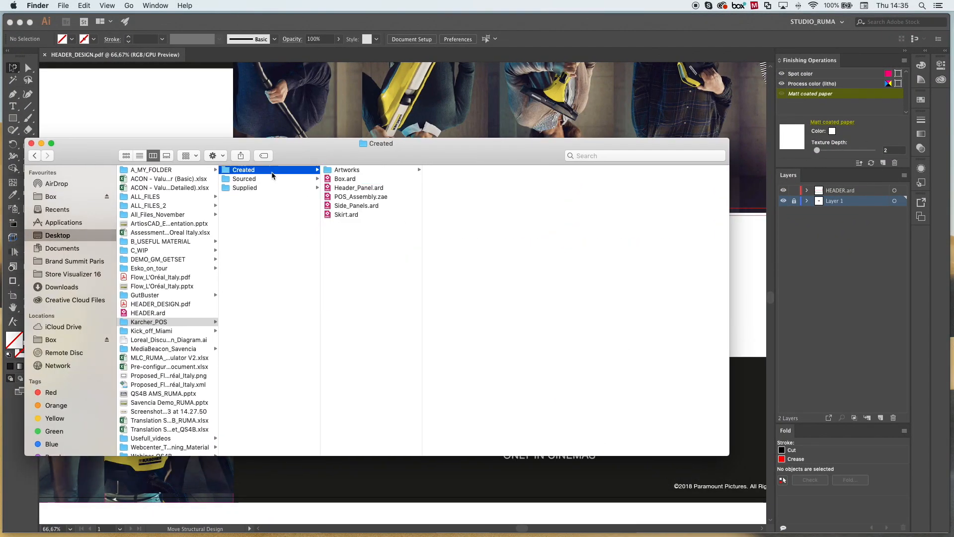
pyautogui.click(357, 189)
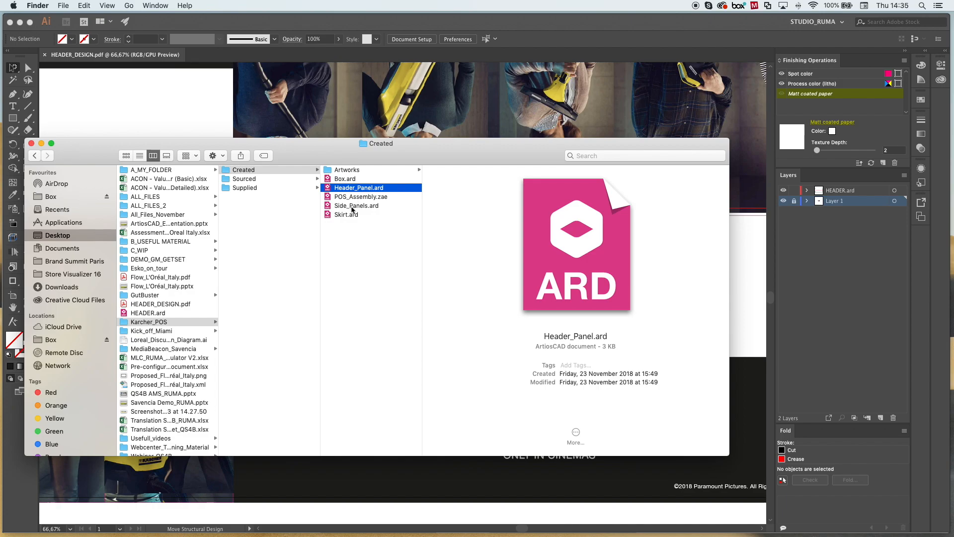
pyautogui.click(353, 207)
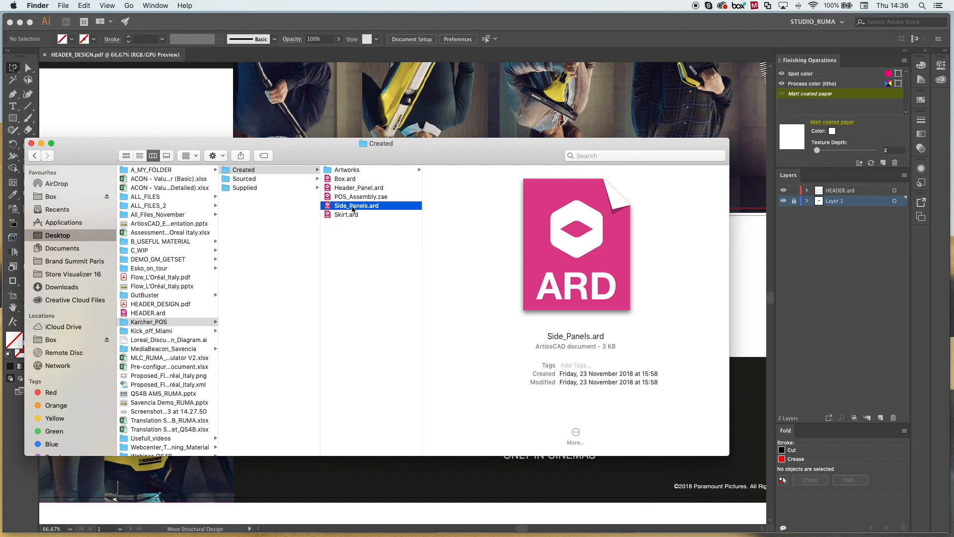
pyautogui.click(349, 217)
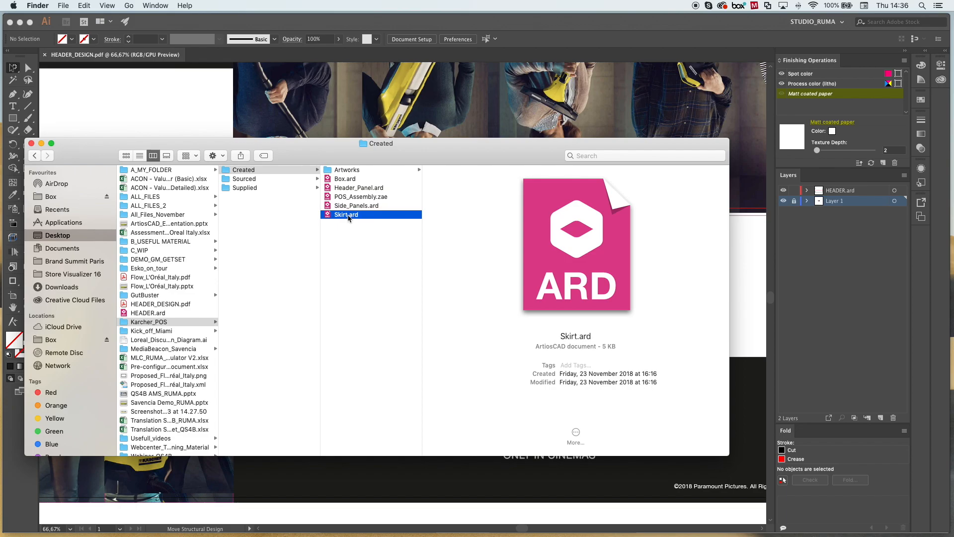
pyautogui.click(347, 182)
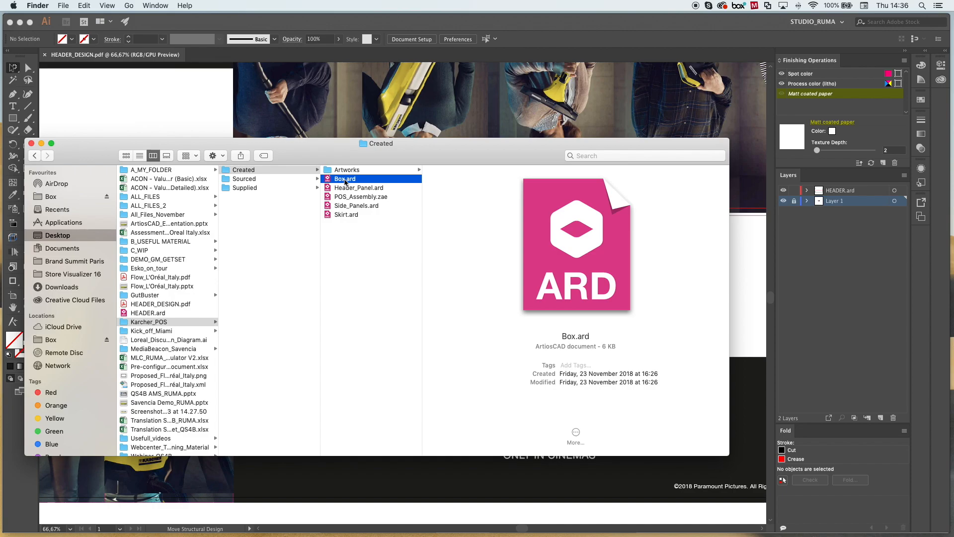
# - Preview the box, header panel, side panel back and front, and skirt PDFs in the Artworks folder
pyautogui.click(354, 171)
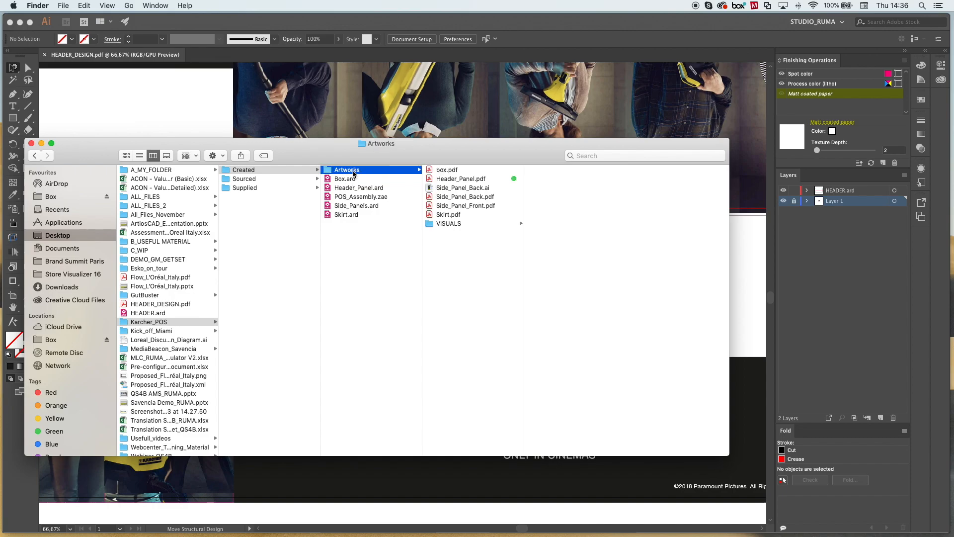
pyautogui.click(456, 172)
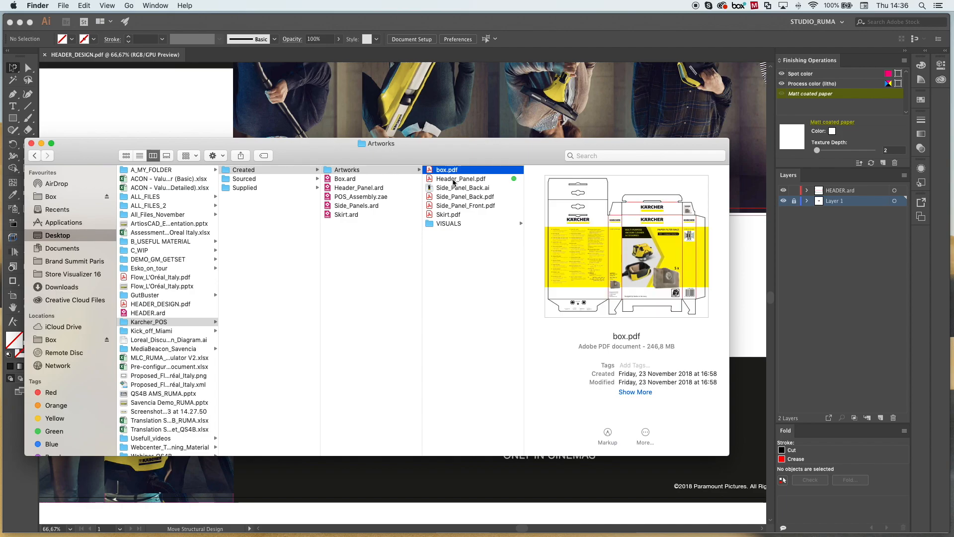
pyautogui.click(454, 180)
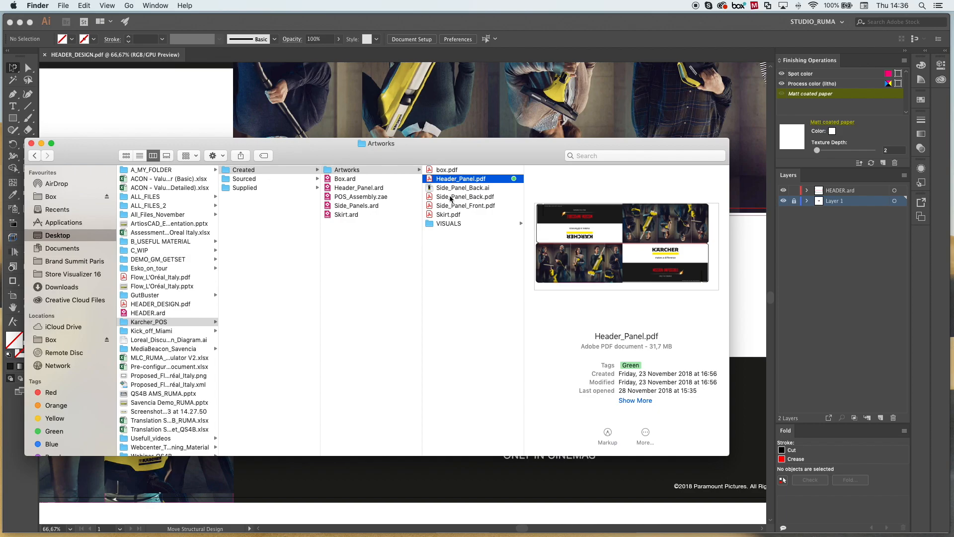
pyautogui.click(451, 197)
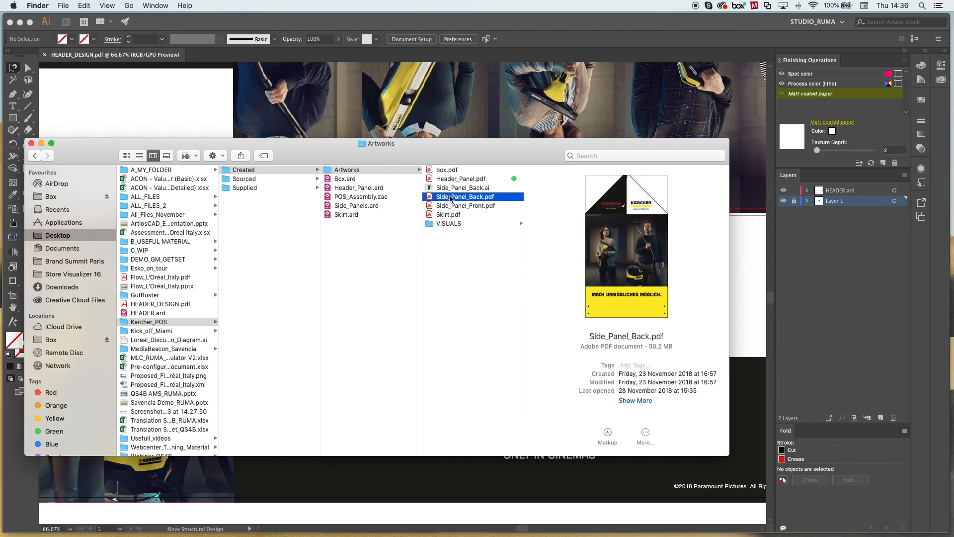
pyautogui.click(451, 207)
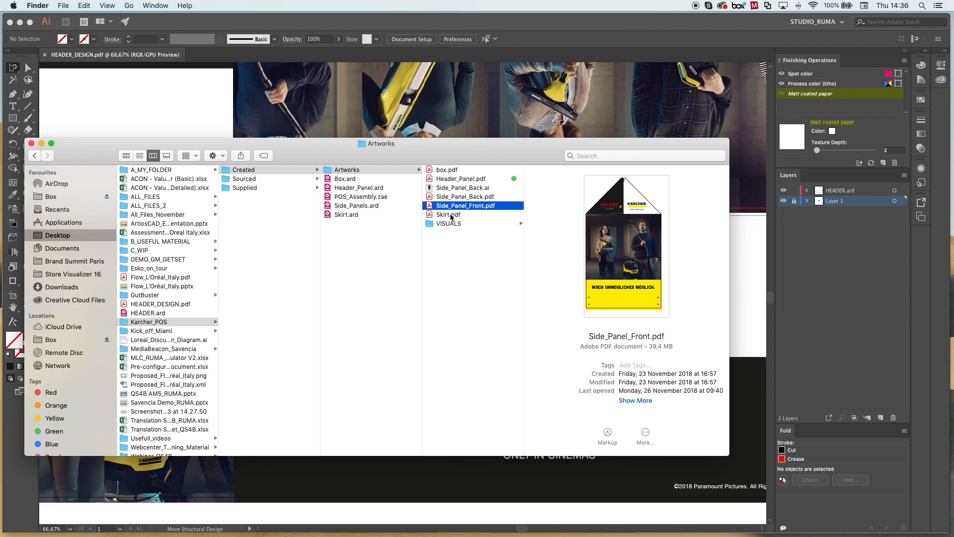
pyautogui.click(451, 215)
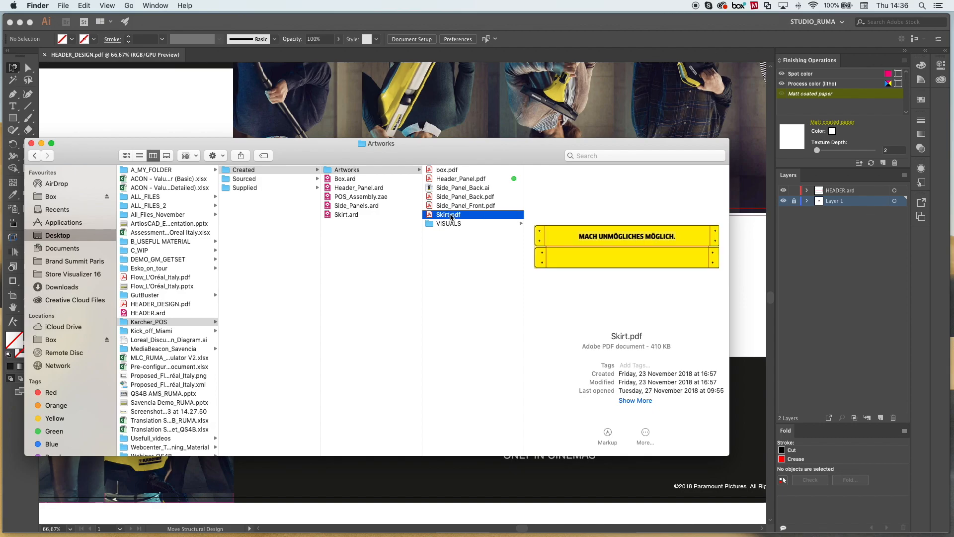
# - Review the ARD structures and the Artworks folder once more, and select the POS_Assembly.zae file
pyautogui.click(347, 181)
pyautogui.click(348, 189)
pyautogui.click(349, 196)
pyautogui.click(348, 179)
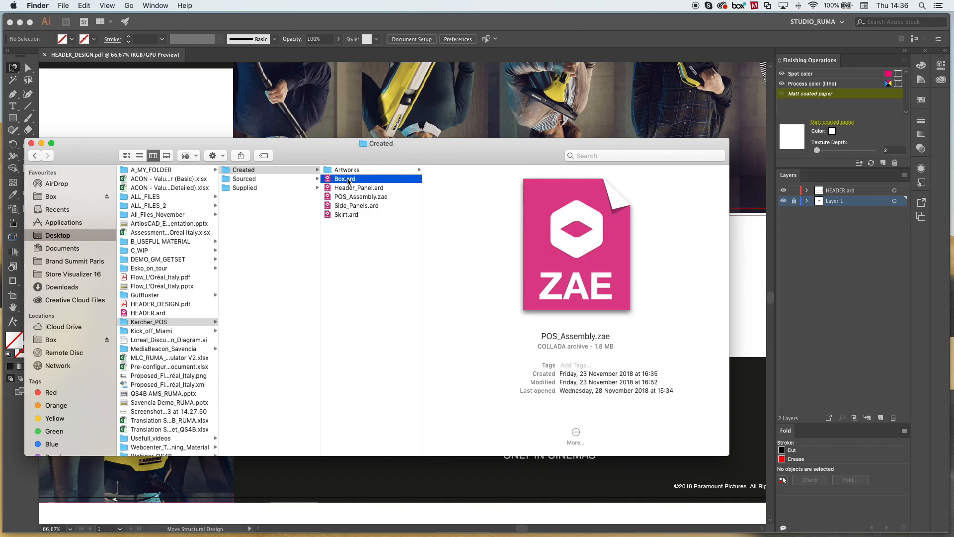
pyautogui.click(349, 187)
pyautogui.click(349, 206)
pyautogui.click(346, 215)
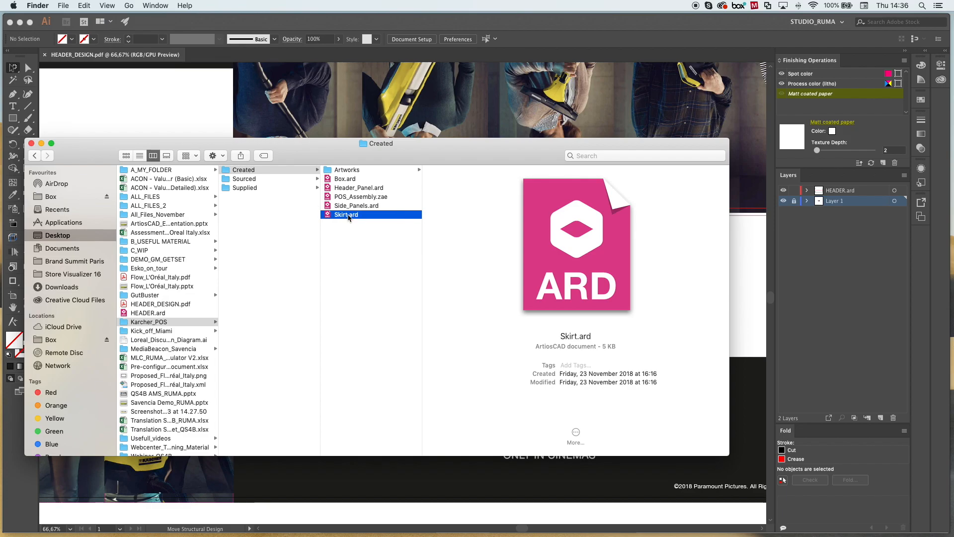
pyautogui.click(356, 172)
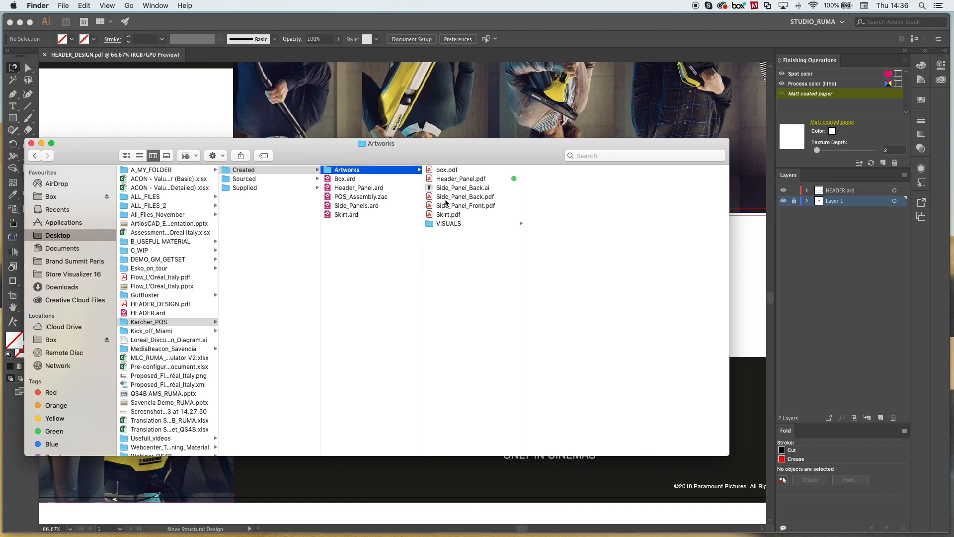
pyautogui.click(351, 198)
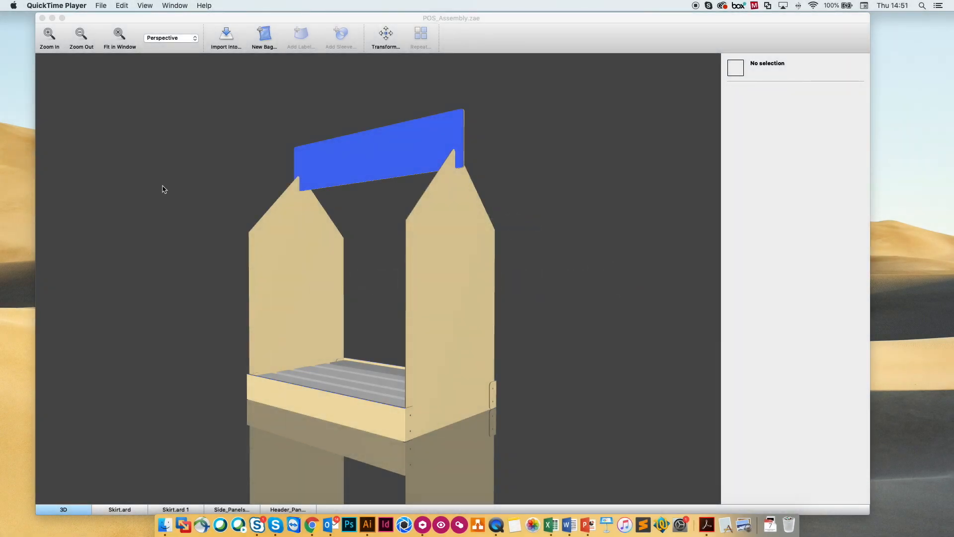
# - Examine the assembled pallet display of POS_Assembly.zae in Studio Toolkit from slightly different angles
pyautogui.moveTo(303, 270)
pyautogui.mouseDown()
pyautogui.moveTo(385, 298)
pyautogui.moveTo(328, 288)
pyautogui.moveTo(299, 262)
pyautogui.mouseUp()
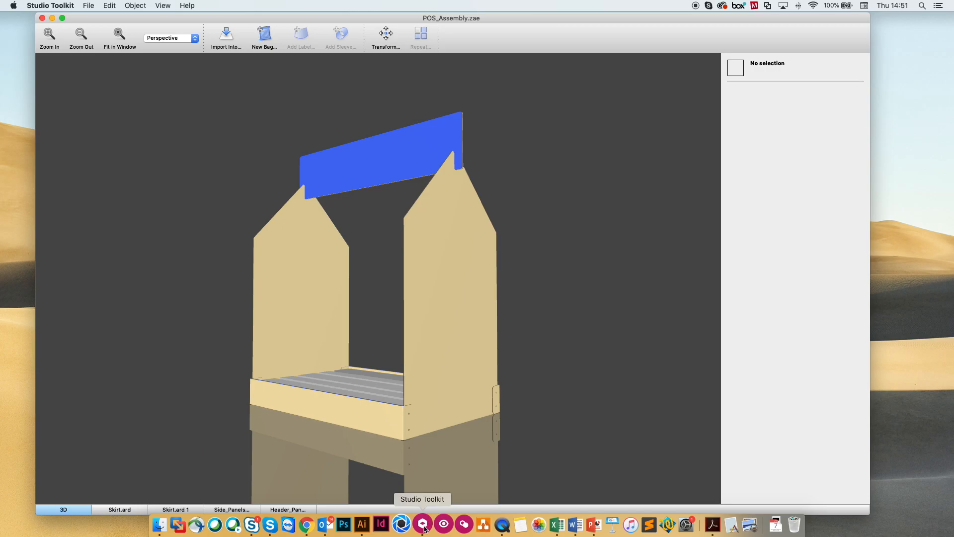
pyautogui.moveTo(316, 334)
pyautogui.mouseDown()
pyautogui.moveTo(375, 345)
pyautogui.moveTo(363, 309)
pyautogui.moveTo(311, 341)
pyautogui.moveTo(319, 347)
pyautogui.mouseUp()
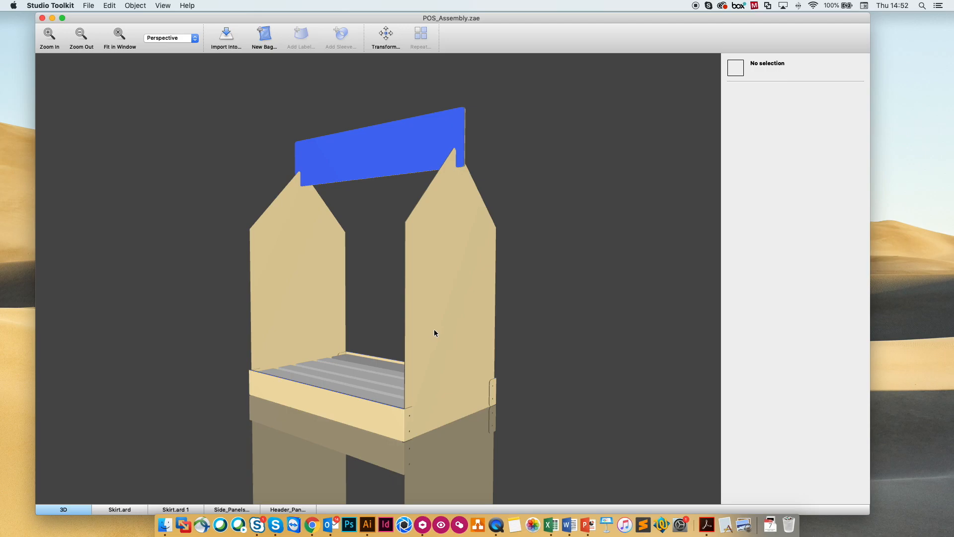
pyautogui.moveTo(290, 300)
pyautogui.mouseDown()
pyautogui.moveTo(381, 313)
pyautogui.moveTo(293, 310)
pyautogui.moveTo(288, 299)
pyautogui.mouseUp()
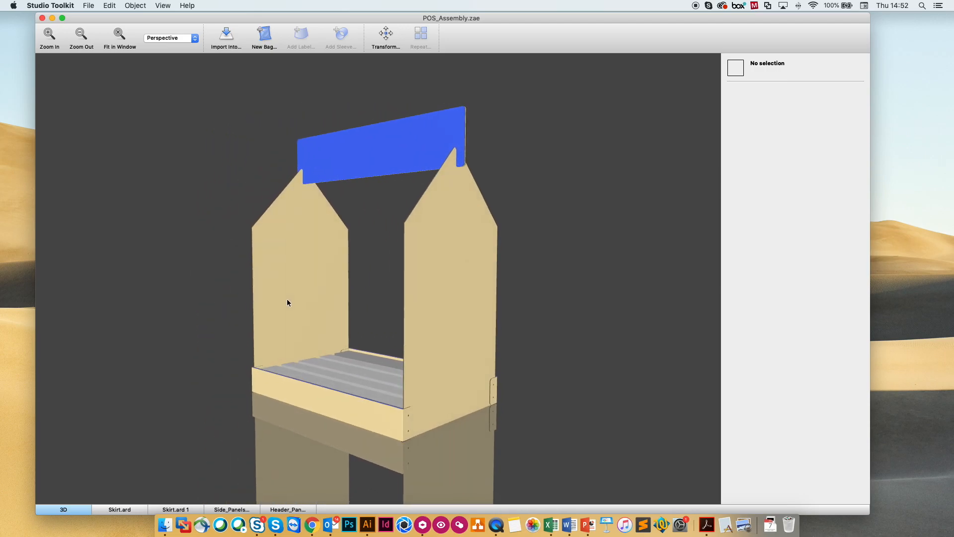
# - Check the assembled display from slightly different angles and close the POS_Assembly.zae document
pyautogui.moveTo(287, 302)
pyautogui.mouseDown()
pyautogui.moveTo(330, 273)
pyautogui.moveTo(300, 305)
pyautogui.mouseUp()
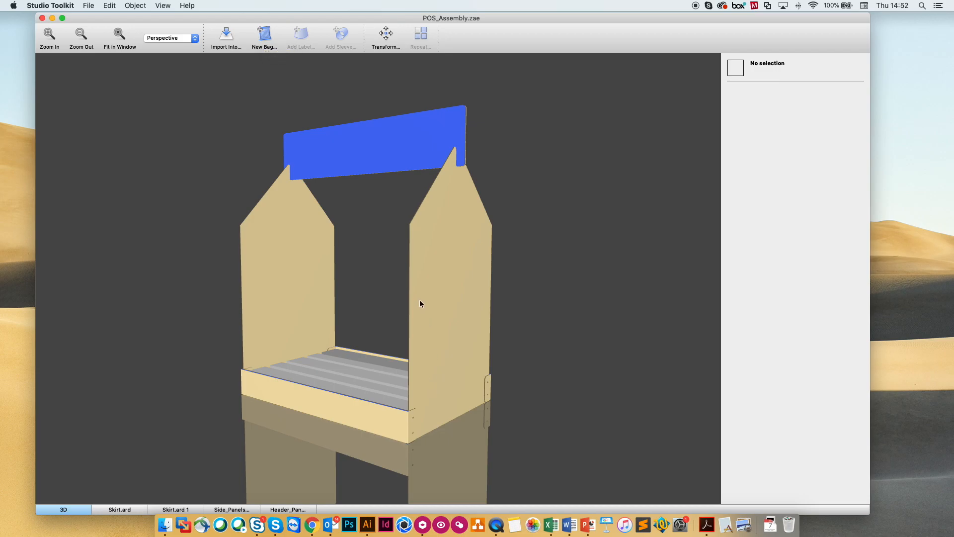
pyautogui.moveTo(277, 277); pyautogui.dragTo(296, 243)
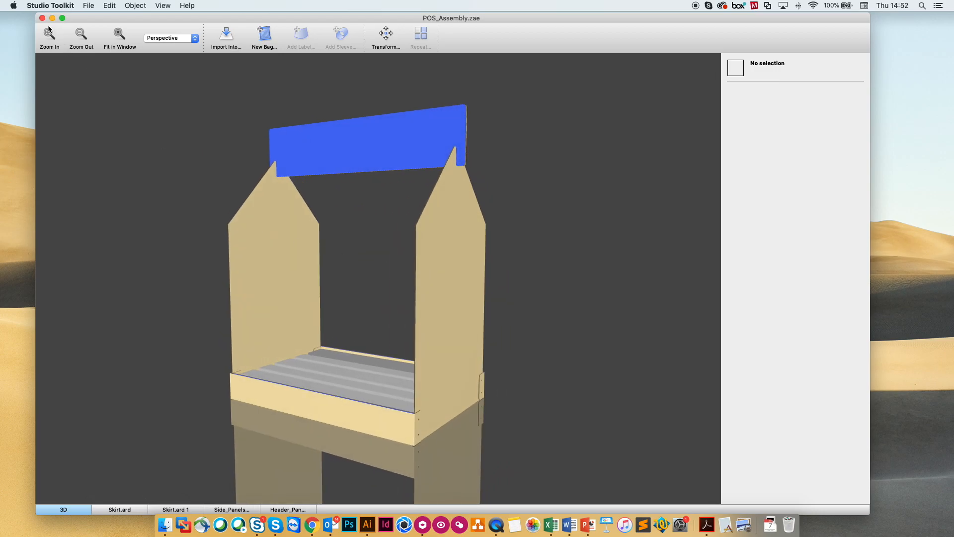
pyautogui.click(42, 19)
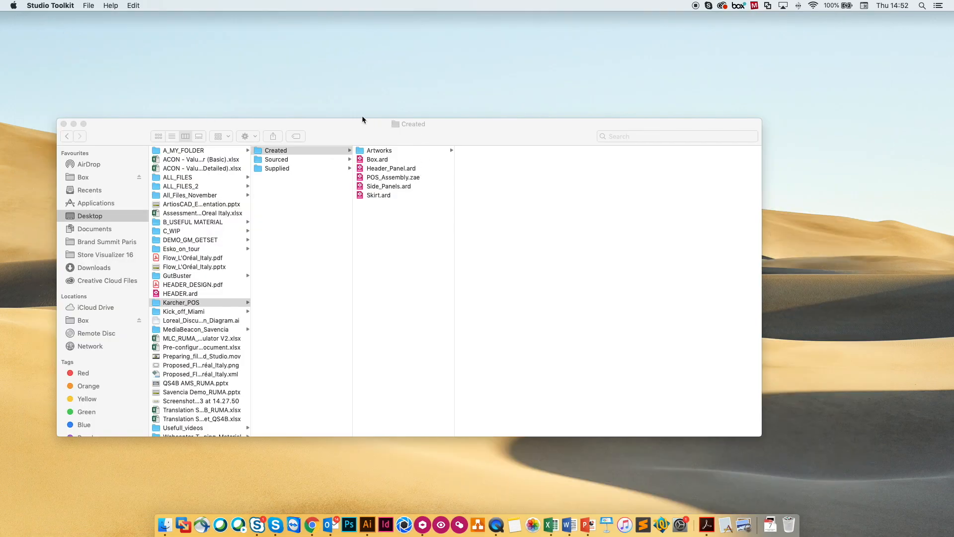
# - Review the box, header panel, side panel and skirt ARD files in Created and the Pallet.zae file in Sourced
pyautogui.moveTo(362, 119); pyautogui.dragTo(335, 121)
pyautogui.click(363, 154)
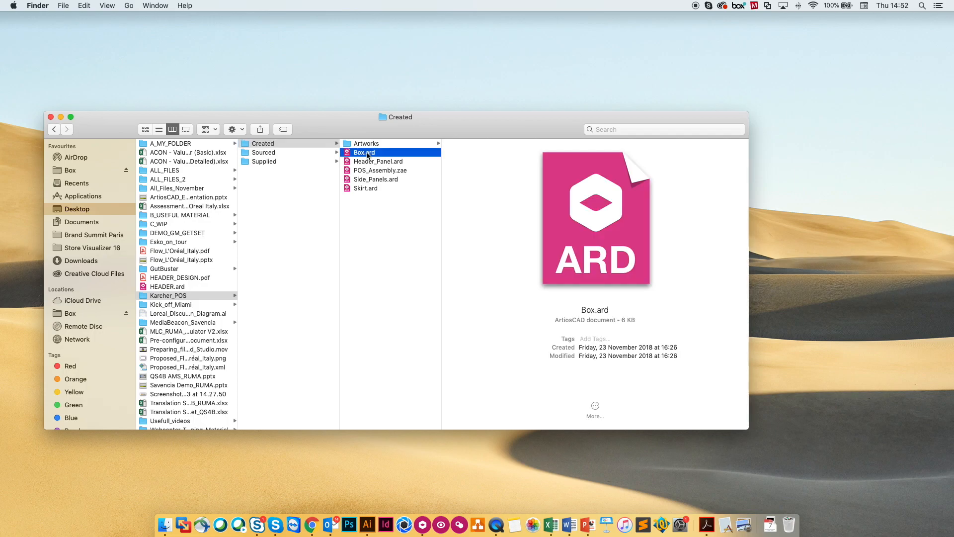
pyautogui.click(370, 163)
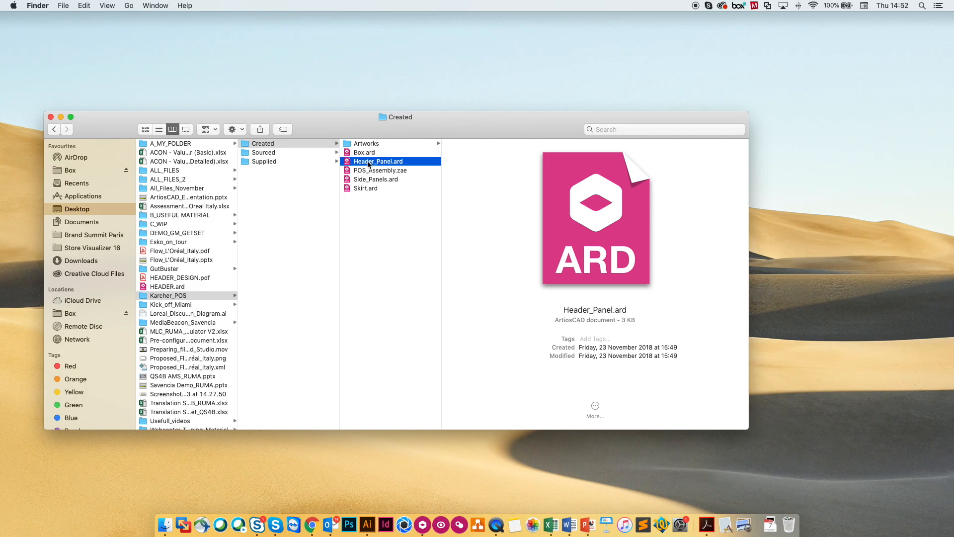
pyautogui.click(371, 180)
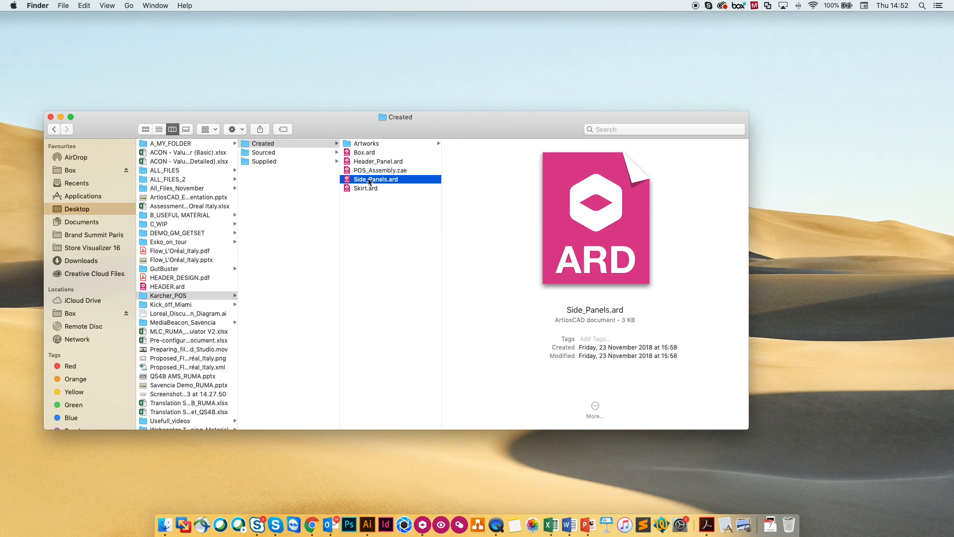
pyautogui.click(365, 189)
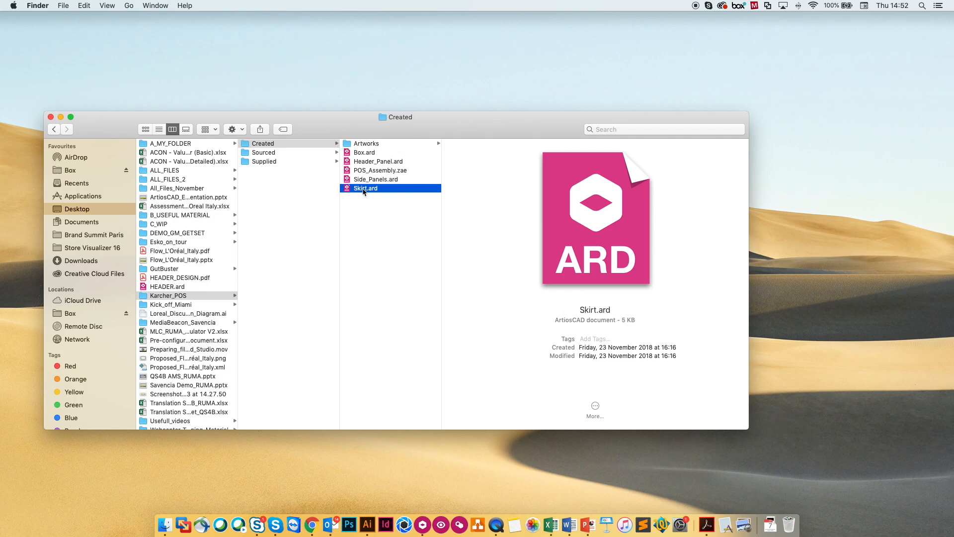
pyautogui.click(271, 152)
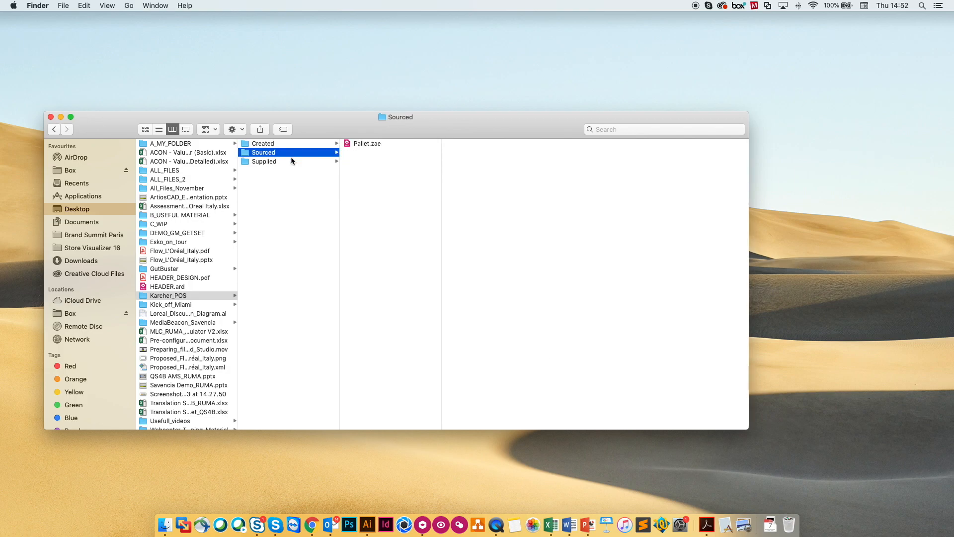
pyautogui.click(368, 144)
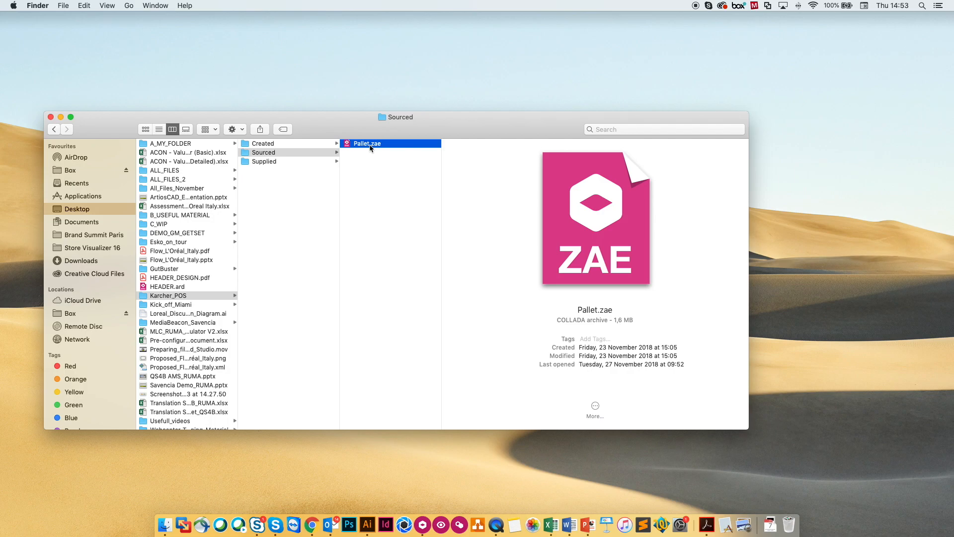
# - Switch to Studio Toolkit with a new empty document and enlarge its window to nearly fill the screen
pyautogui.click(422, 525)
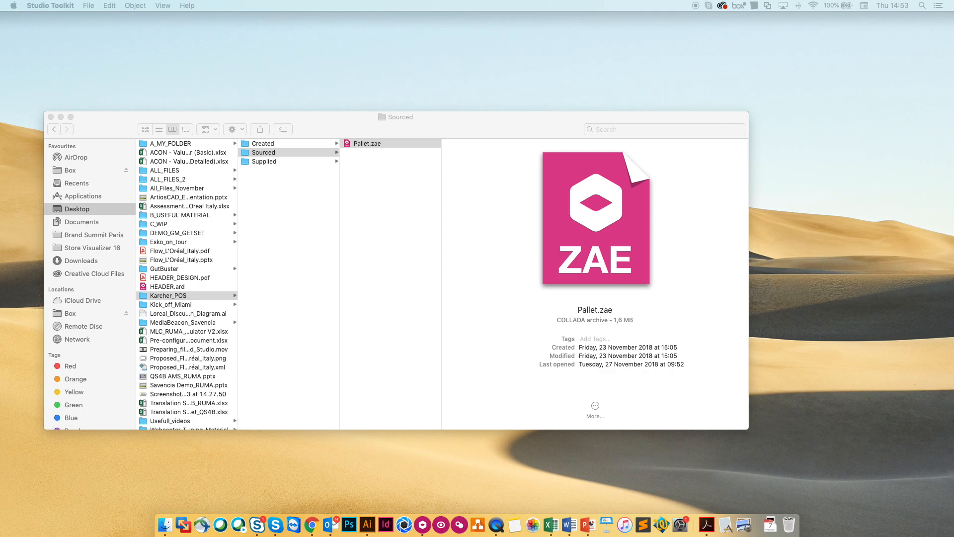
pyautogui.moveTo(953, 82); pyautogui.dragTo(456, 16)
pyautogui.moveTo(839, 512); pyautogui.dragTo(914, 498)
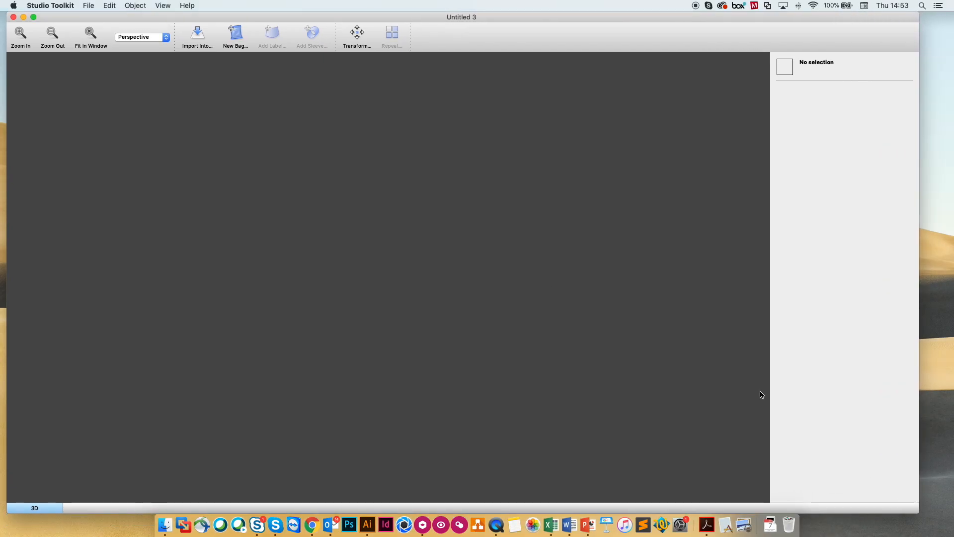
# - Import Pallet.zae from the Sourced folder into the empty document, accepting its large size
pyautogui.click(204, 38)
pyautogui.scroll(-5, 429, 201)
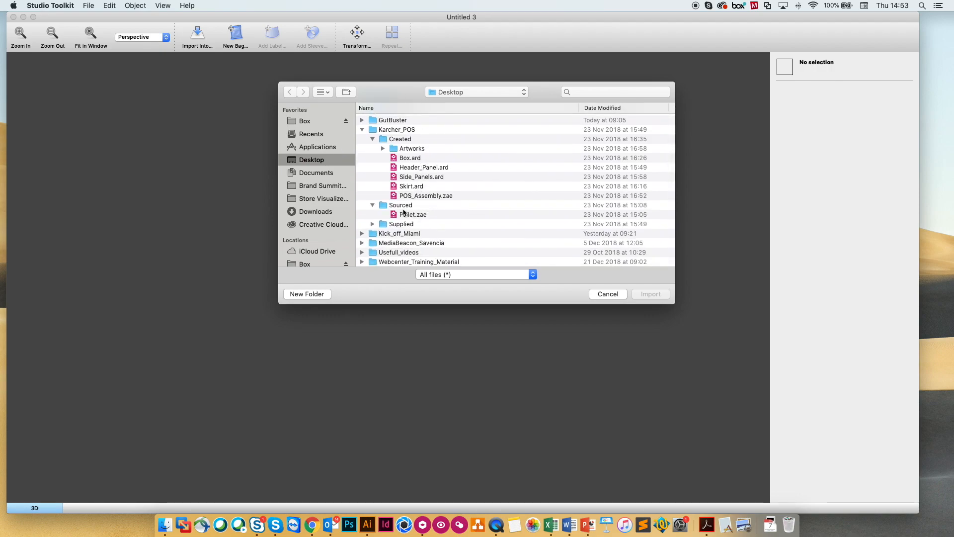
pyautogui.click(418, 217)
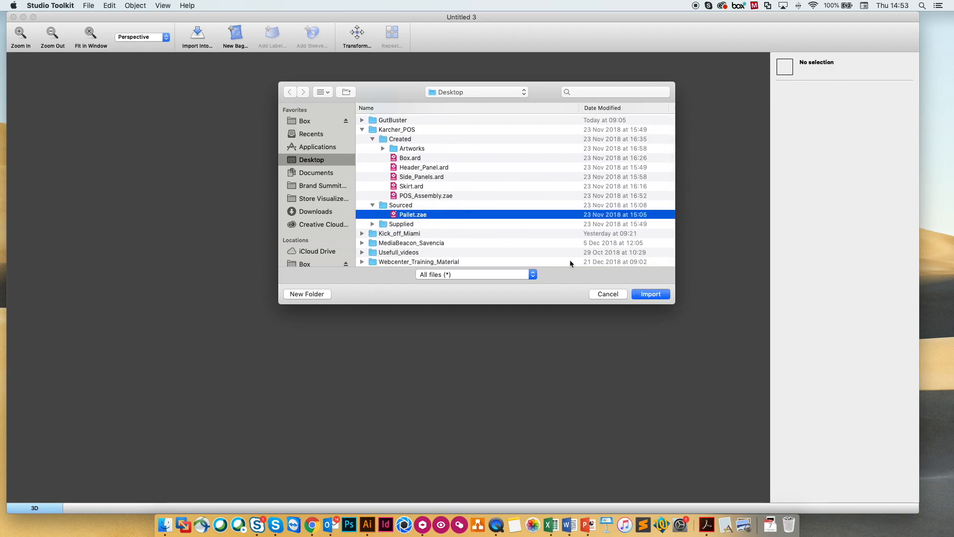
pyautogui.click(649, 295)
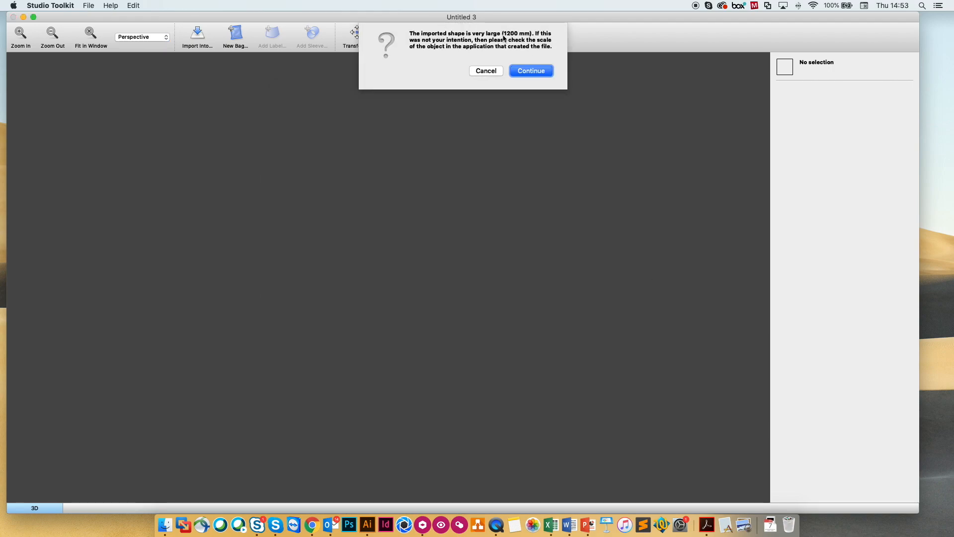
pyautogui.click(527, 72)
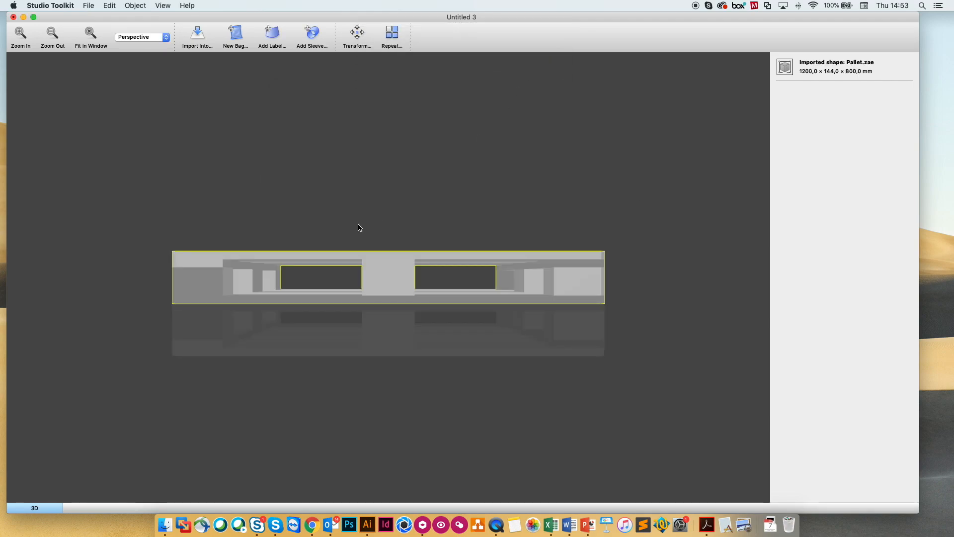
# - Import the folded Skirt.ard structure from the Created folder into the pallet scene
pyautogui.moveTo(458, 266); pyautogui.dragTo(555, 297)
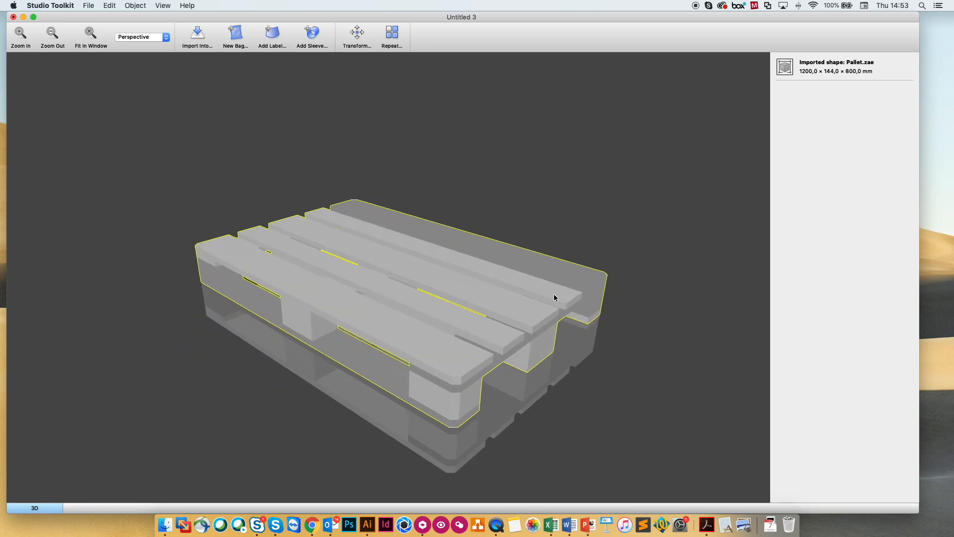
pyautogui.click(196, 38)
pyautogui.scroll(-5, 467, 174)
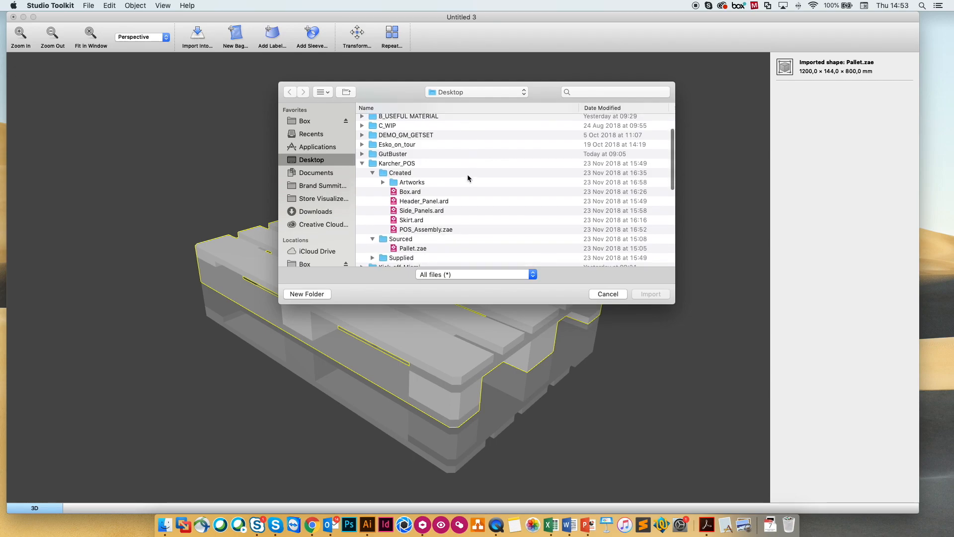
pyautogui.click(412, 217)
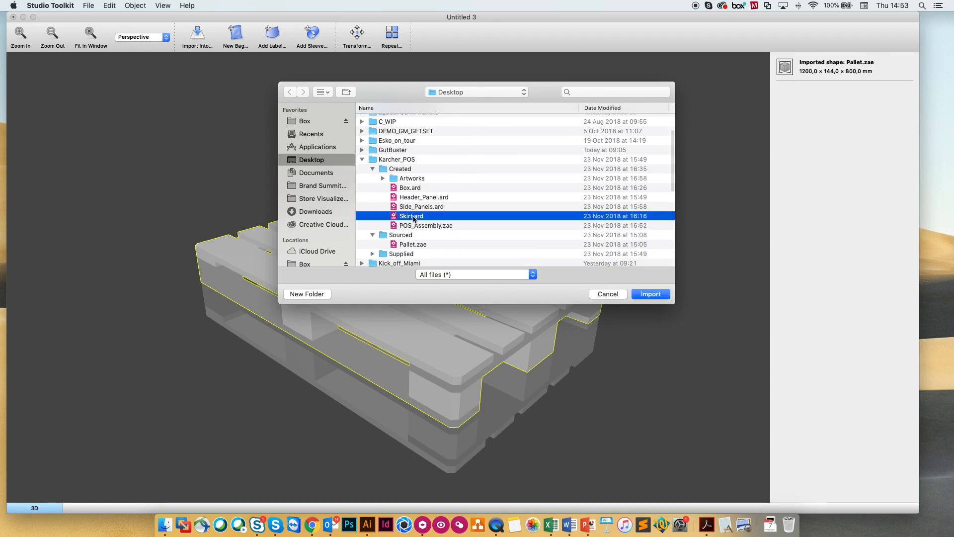
pyautogui.click(650, 295)
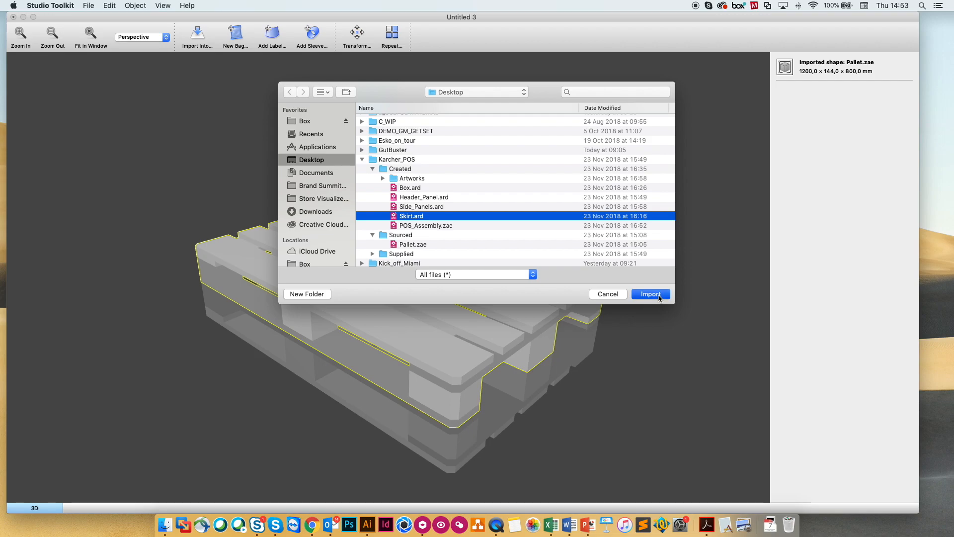
# - Move the skirt in free-move transform mode with snapping on, to a Z offset of about -100.7 mm
pyautogui.moveTo(456, 264); pyautogui.dragTo(467, 280)
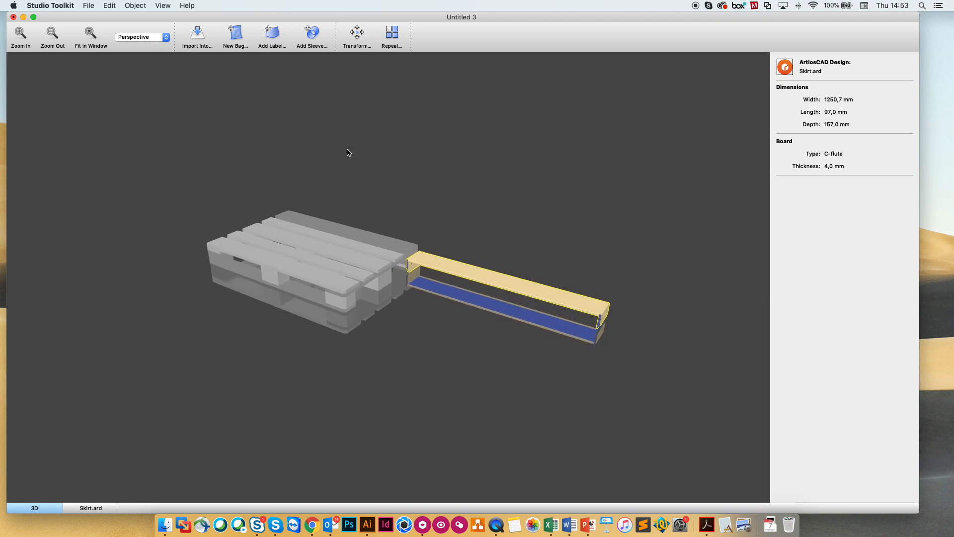
pyautogui.click(359, 34)
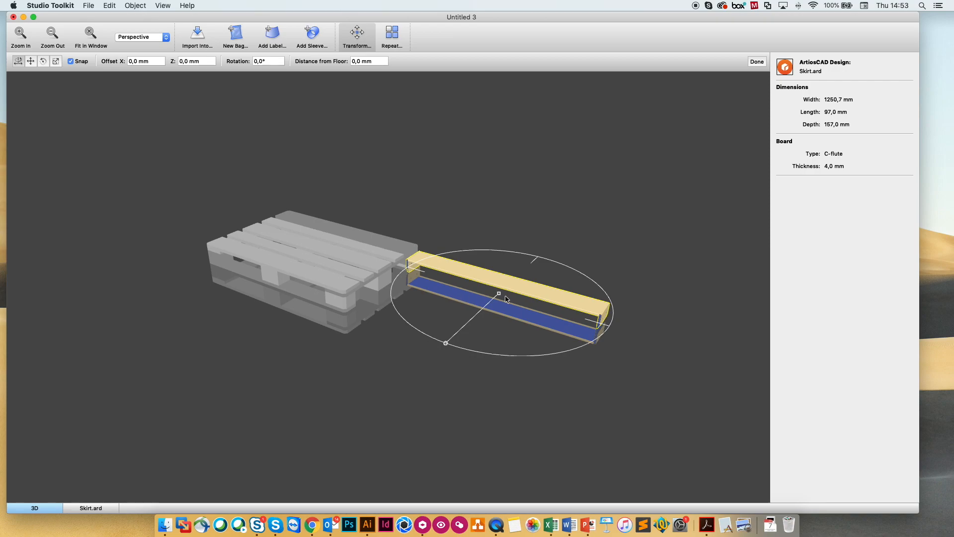
pyautogui.click(421, 272)
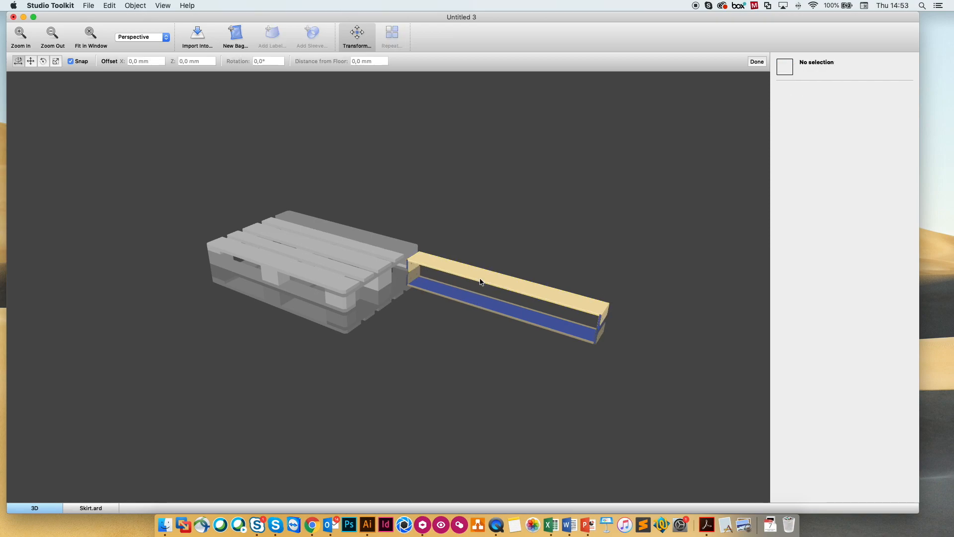
pyautogui.click(481, 287)
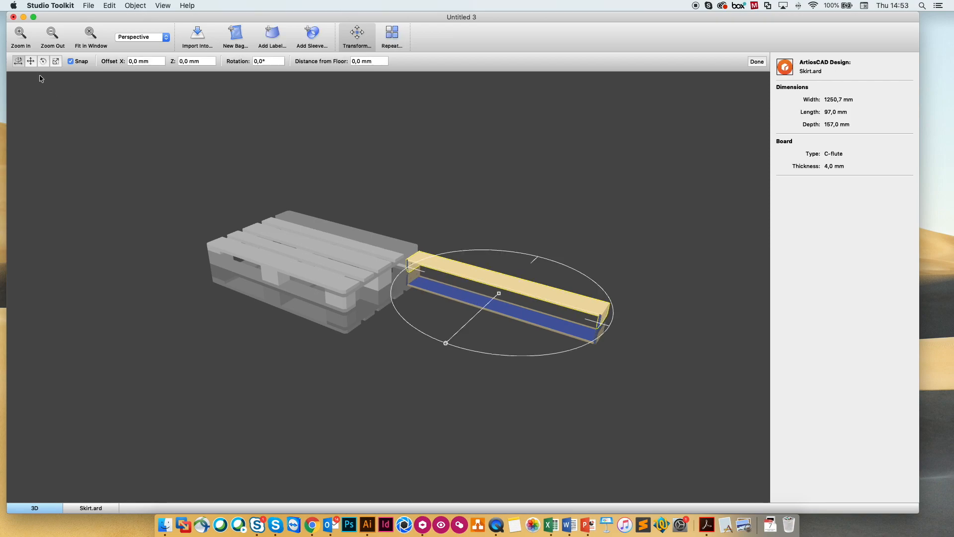
pyautogui.click(33, 60)
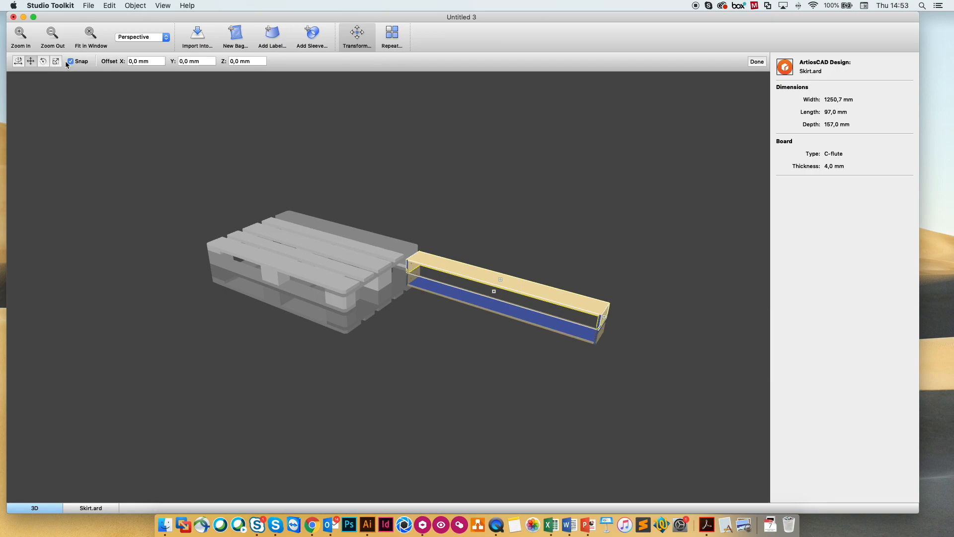
pyautogui.moveTo(495, 292)
pyautogui.mouseDown()
pyautogui.moveTo(475, 291)
pyautogui.moveTo(509, 278)
pyautogui.moveTo(492, 277)
pyautogui.mouseUp()
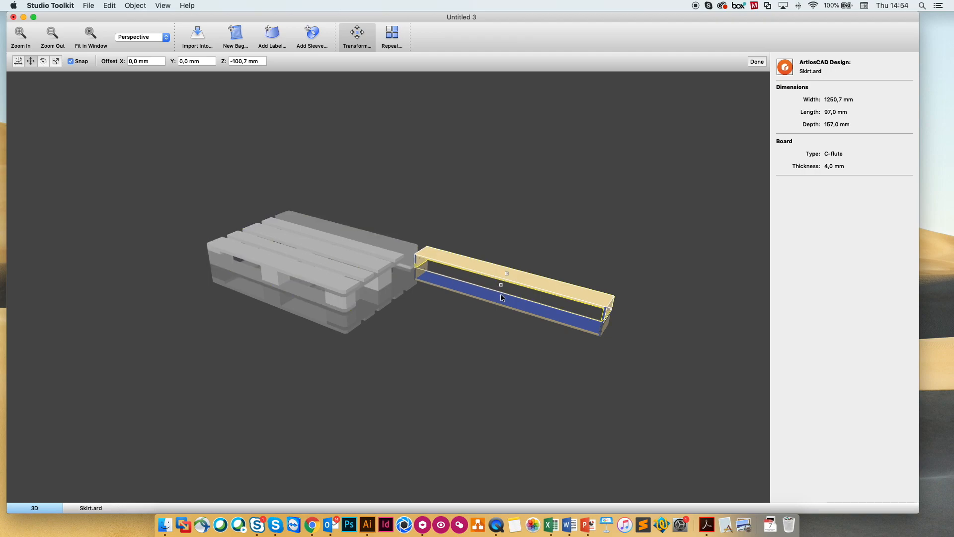
# - Move the skirt along the pallet's long side to an X offset of about -1225.4 mm, centring it on the pallet
pyautogui.moveTo(609, 312); pyautogui.dragTo(422, 254)
pyautogui.scroll(-1, 288, 215)
pyautogui.scroll(4, 289, 216)
pyautogui.scroll(4, 289, 215)
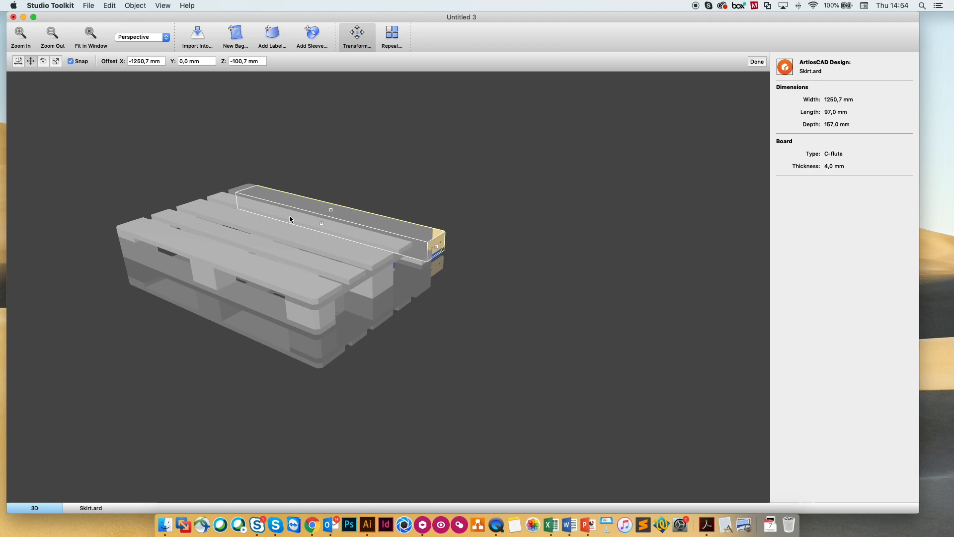
pyautogui.moveTo(444, 297); pyautogui.dragTo(335, 306)
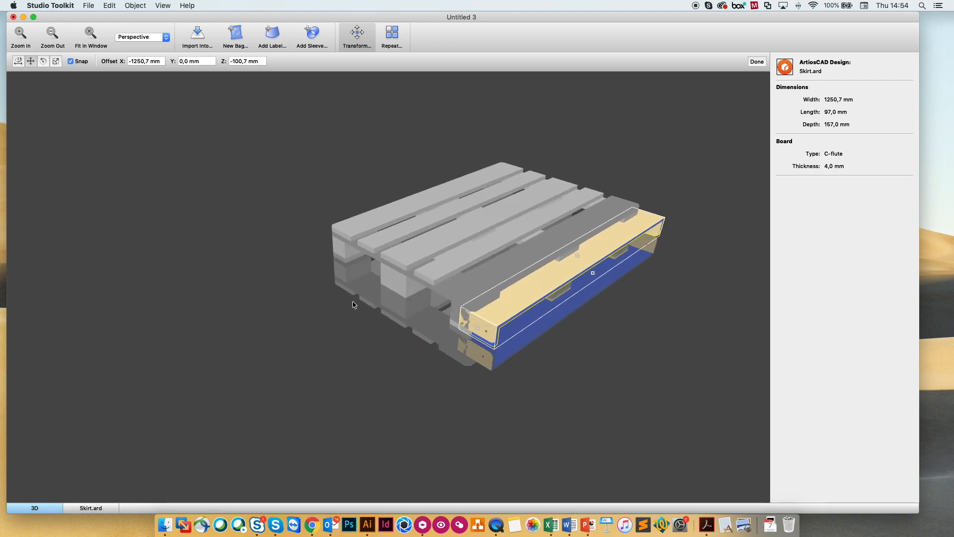
pyautogui.moveTo(566, 185); pyautogui.dragTo(604, 179)
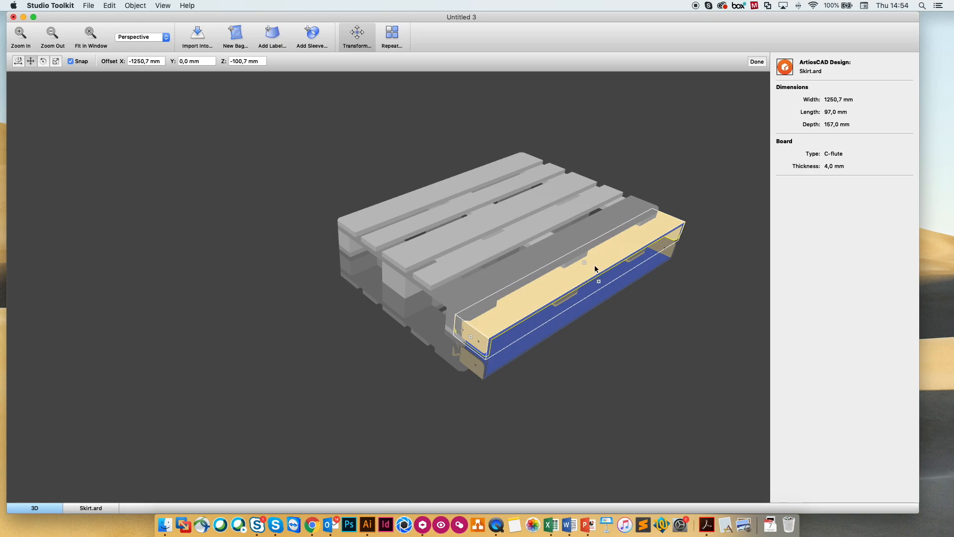
pyautogui.moveTo(466, 341); pyautogui.dragTo(471, 354)
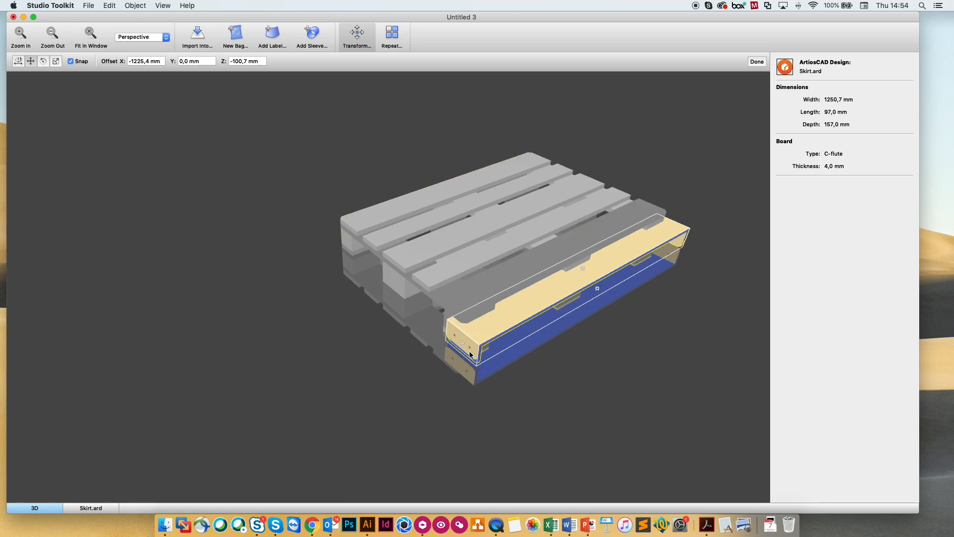
# - Rotate the skirt 90° about the X axis so its long panel stands upright
pyautogui.moveTo(666, 306); pyautogui.dragTo(688, 277)
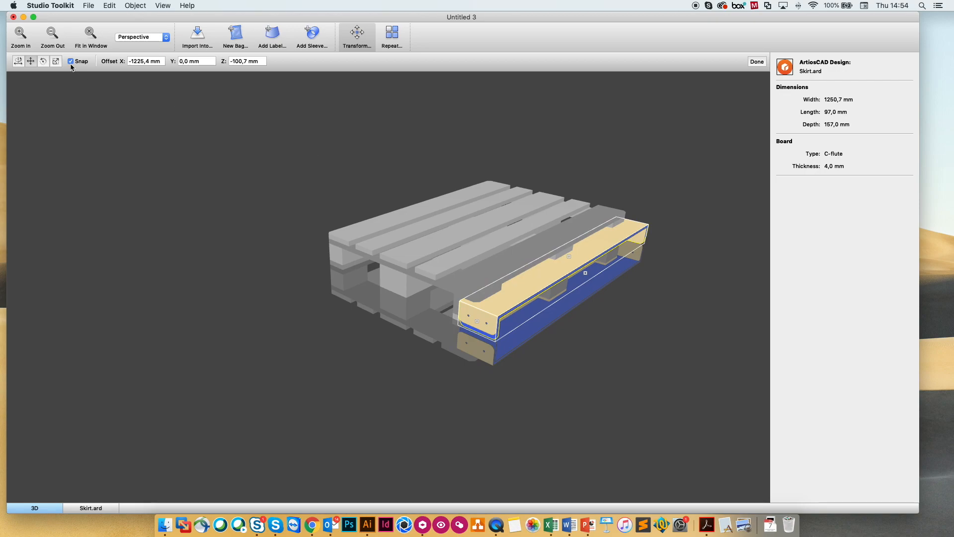
pyautogui.click(18, 61)
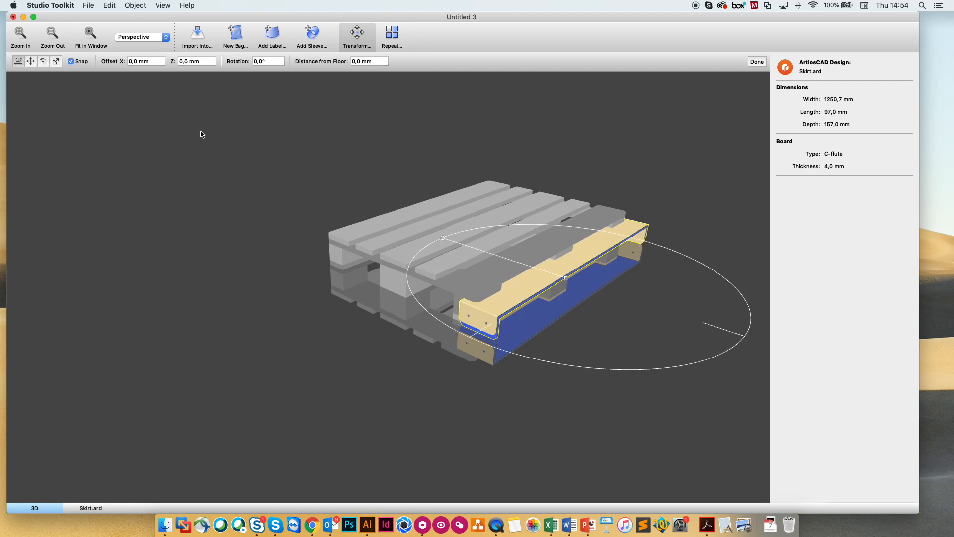
pyautogui.click(43, 61)
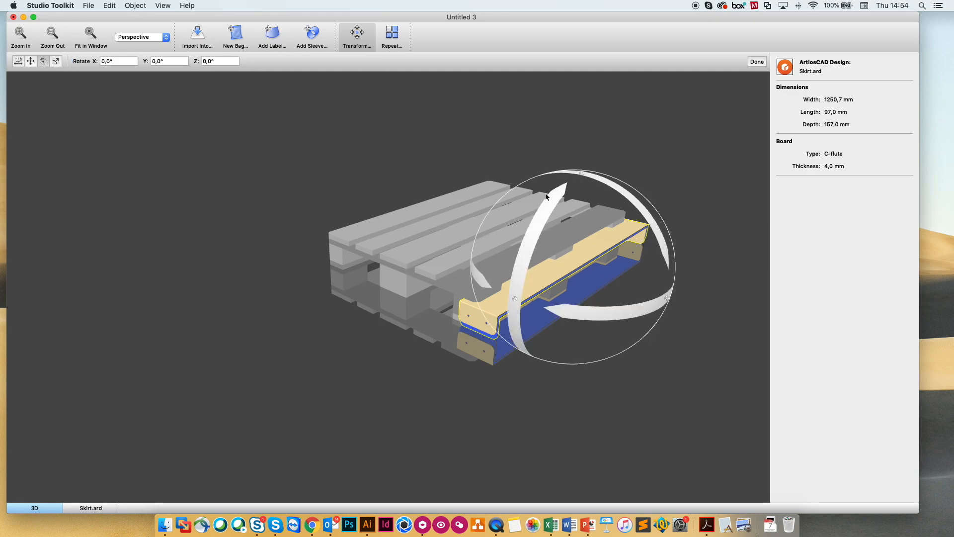
pyautogui.moveTo(621, 193); pyautogui.dragTo(444, 209)
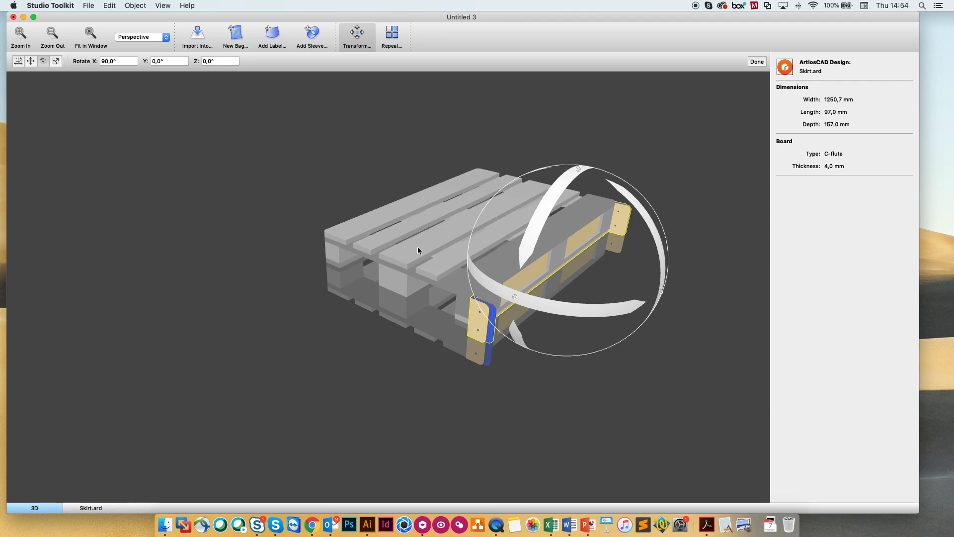
# - Move the skirt across to the pallet's opposite long side, at offsets of about 1.4 mm in Y and 790.1 mm in Z
pyautogui.click(30, 61)
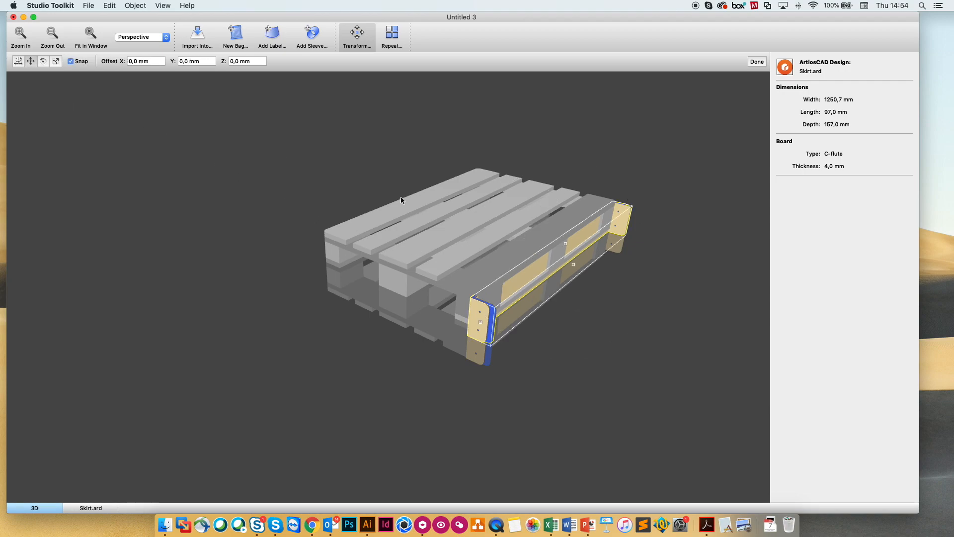
pyautogui.moveTo(565, 245); pyautogui.dragTo(535, 241)
pyautogui.moveTo(580, 270); pyautogui.dragTo(427, 227)
pyautogui.moveTo(606, 250); pyautogui.dragTo(437, 249)
pyautogui.moveTo(582, 309); pyautogui.dragTo(419, 276)
pyautogui.scroll(-10, 419, 277)
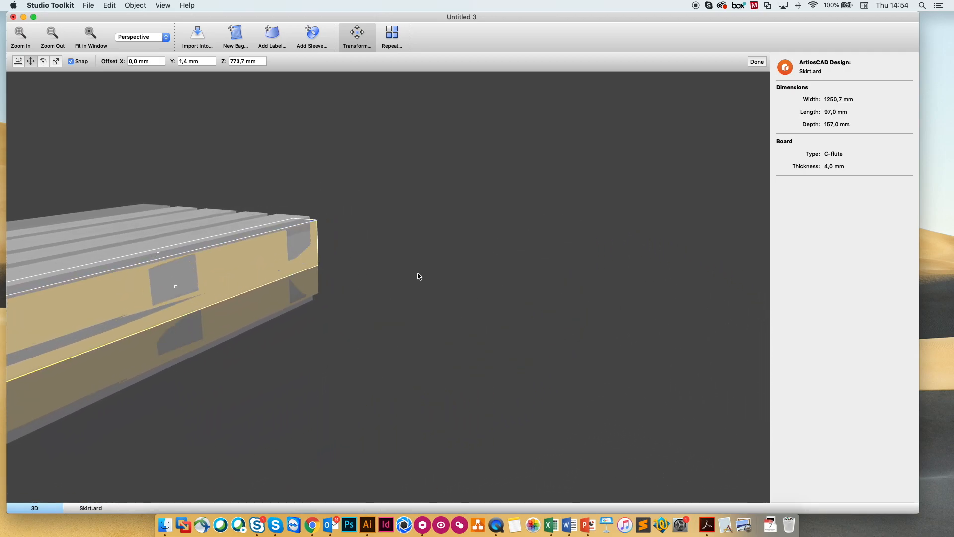
pyautogui.moveTo(353, 270); pyautogui.dragTo(351, 332)
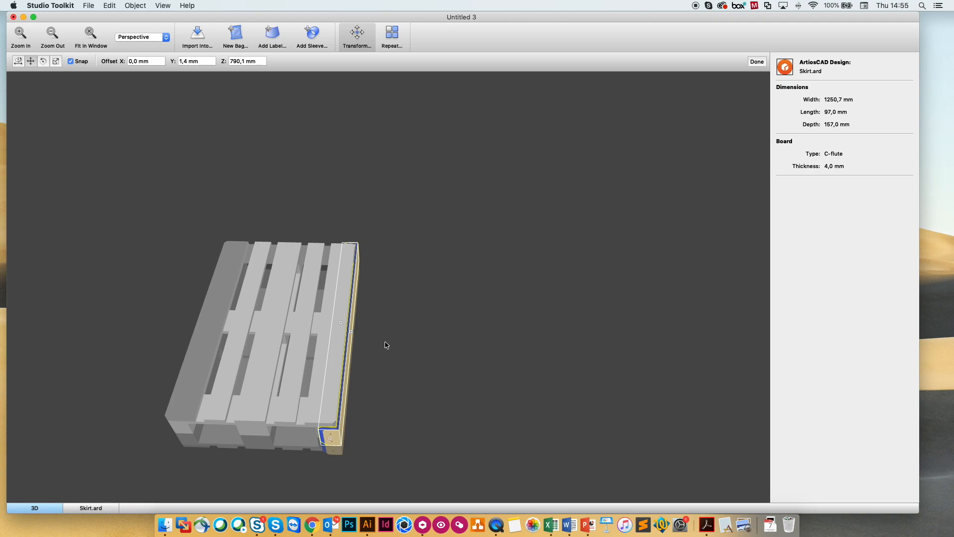
pyautogui.click(360, 379)
pyautogui.moveTo(359, 379); pyautogui.dragTo(316, 230)
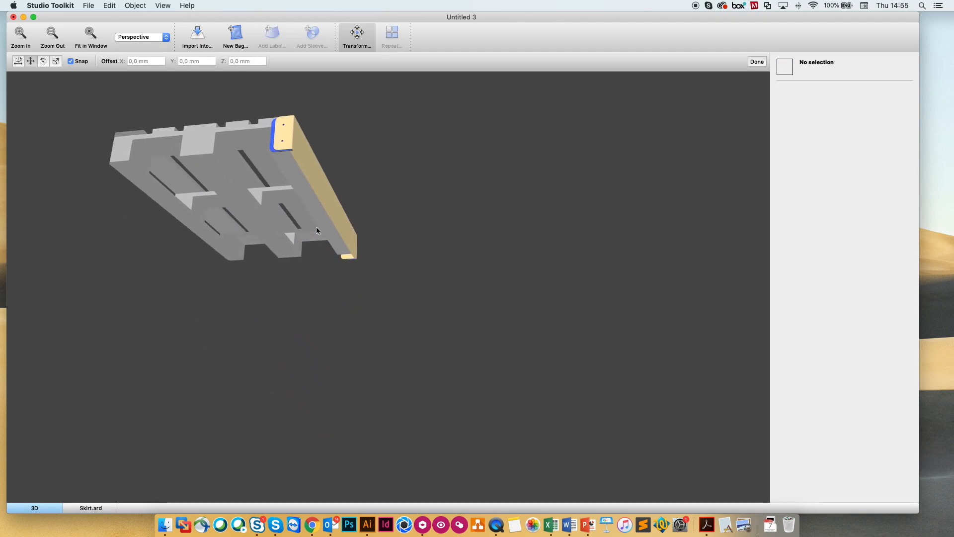
pyautogui.moveTo(316, 230); pyautogui.dragTo(308, 317)
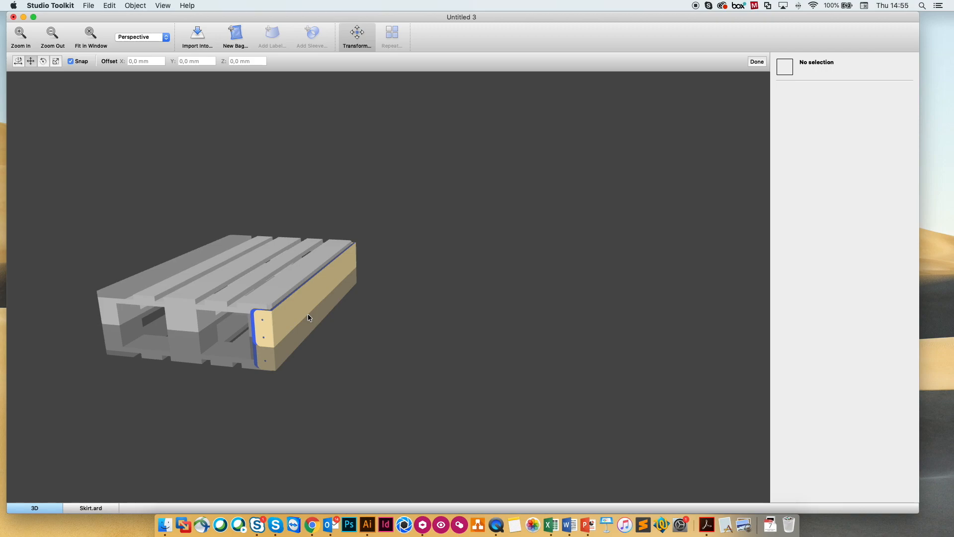
pyautogui.moveTo(308, 317); pyautogui.dragTo(299, 318)
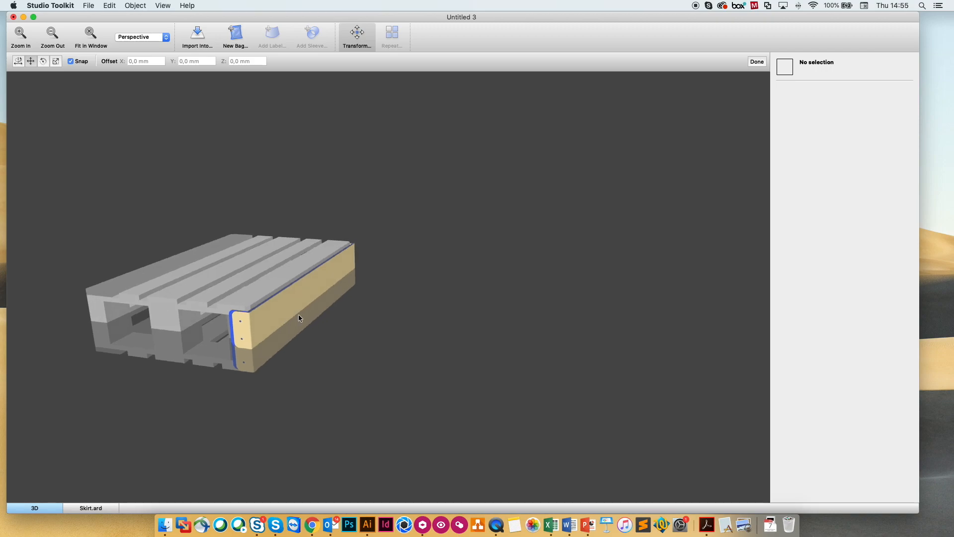
# - Turn the skirt around to an X rotation of -90° so its long panel faces the opposite direction
pyautogui.click(313, 290)
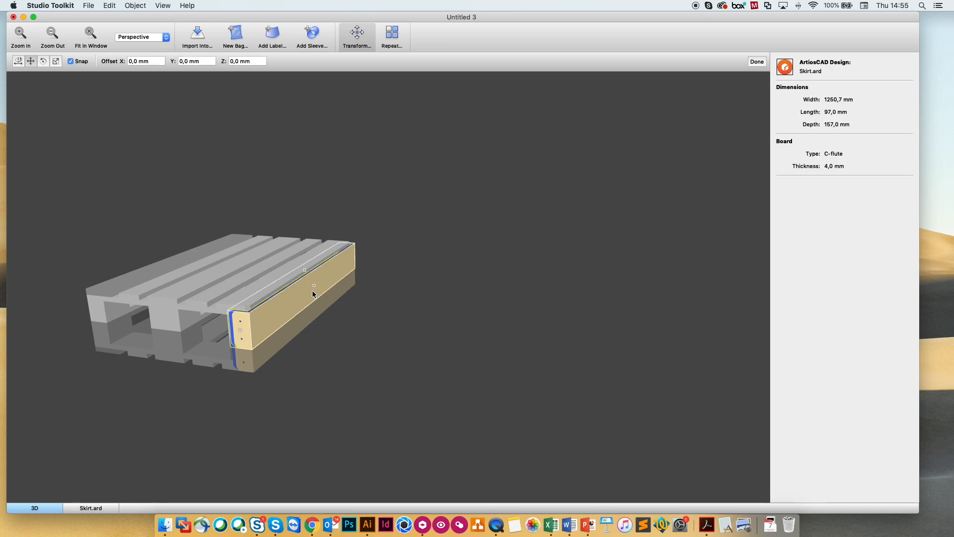
pyautogui.click(44, 61)
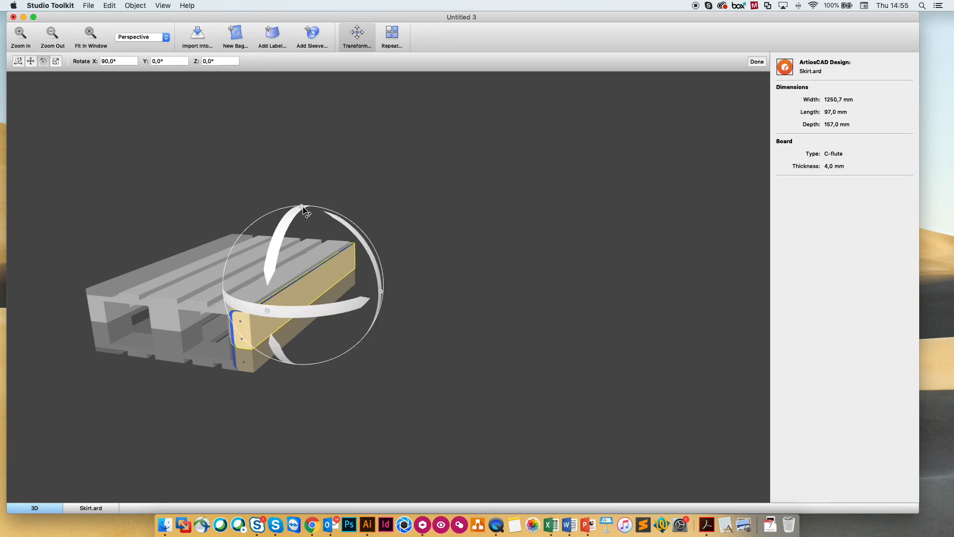
pyautogui.moveTo(383, 296); pyautogui.dragTo(159, 253)
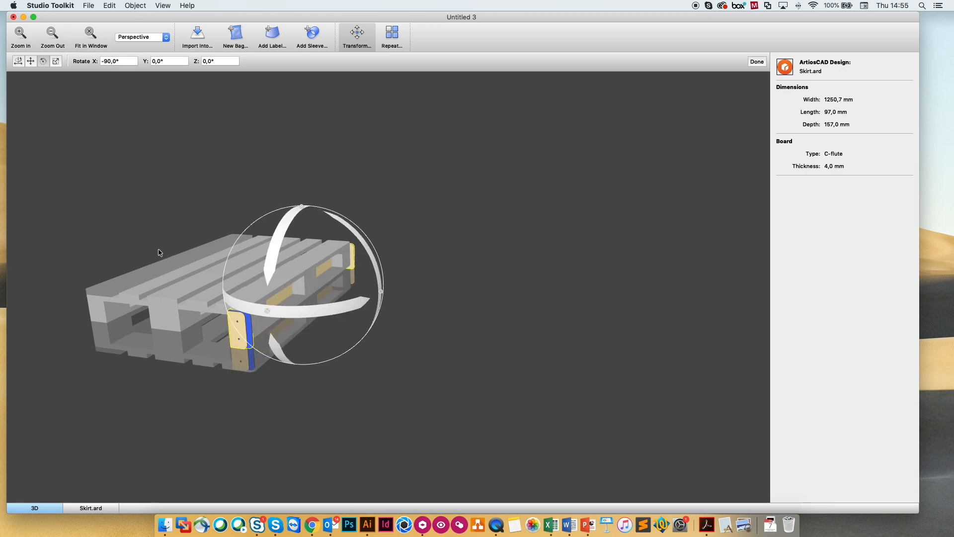
# - Move the turned skirt back across the pallet by a Z offset of about -739.9 mm, placing its panel just outside the far long side
pyautogui.click(30, 61)
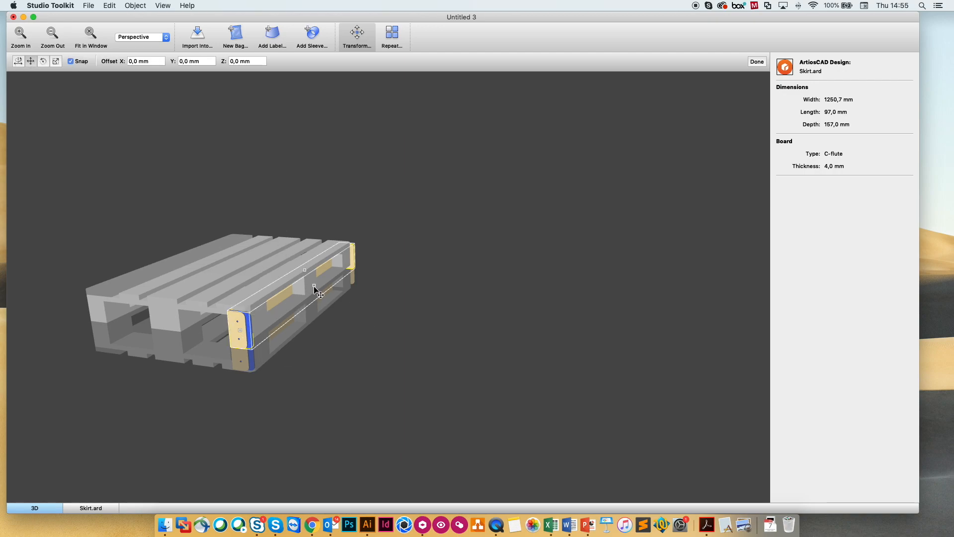
pyautogui.moveTo(313, 285); pyautogui.dragTo(189, 274)
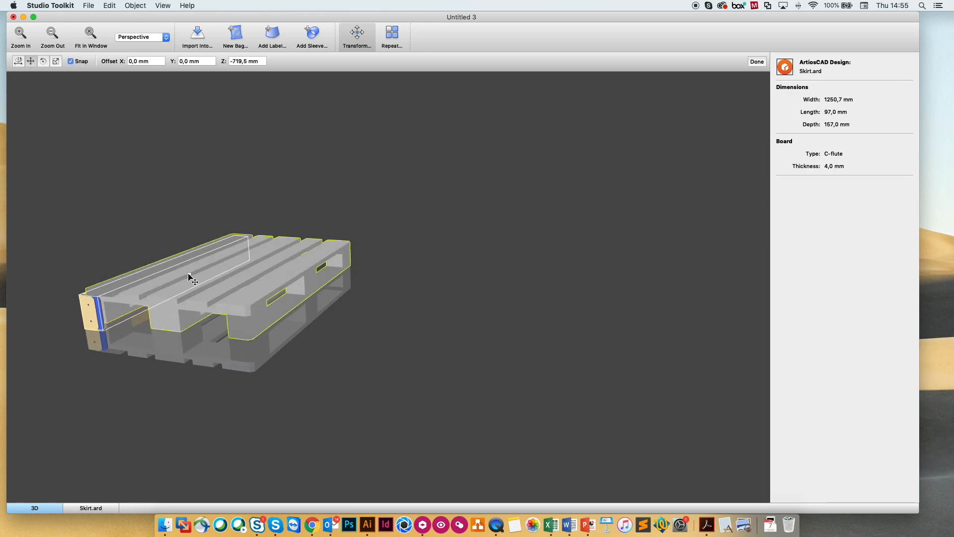
pyautogui.moveTo(139, 294); pyautogui.dragTo(324, 314)
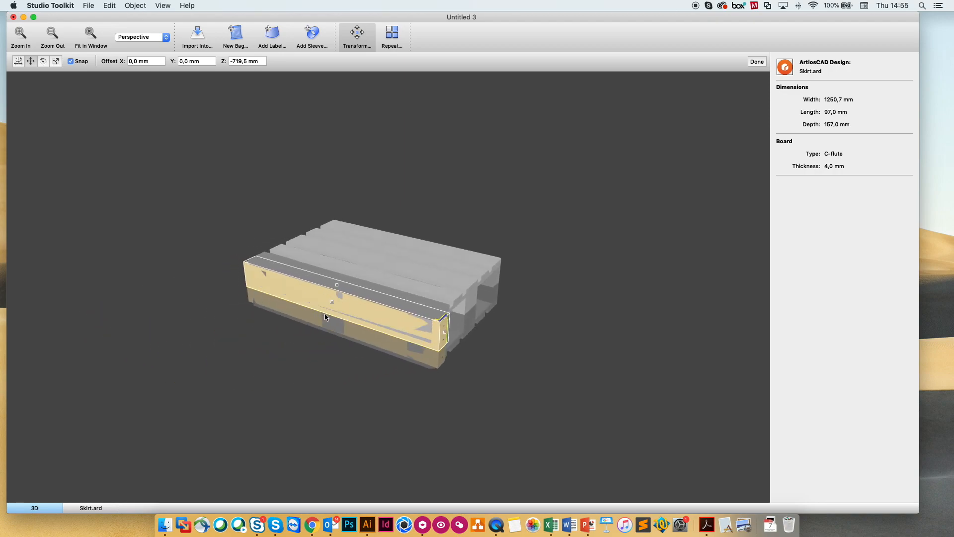
pyautogui.moveTo(336, 302); pyautogui.dragTo(335, 304)
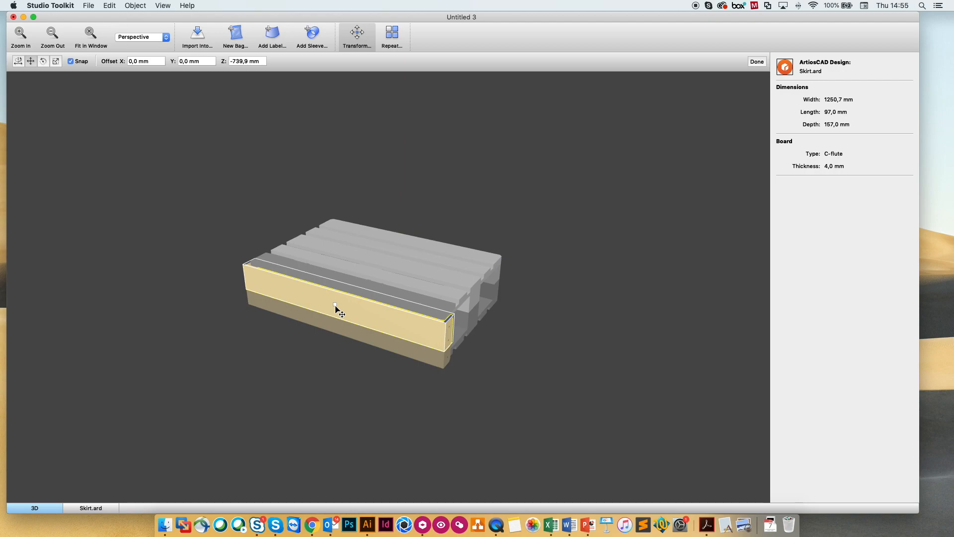
pyautogui.click(499, 332)
pyautogui.moveTo(479, 296)
pyautogui.mouseDown()
pyautogui.moveTo(349, 286)
pyautogui.moveTo(363, 284)
pyautogui.moveTo(262, 292)
pyautogui.moveTo(472, 295)
pyautogui.mouseUp()
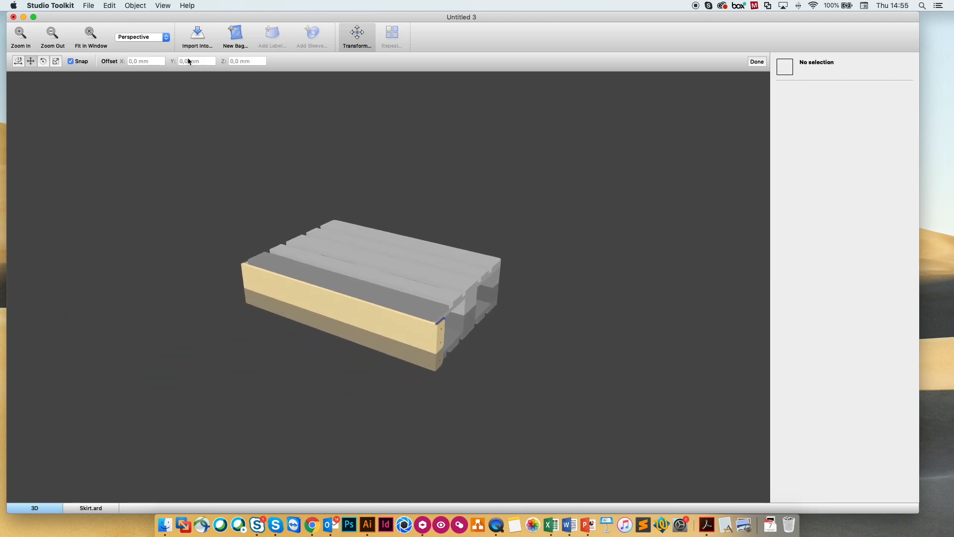
# - Import a second copy of Skirt.ard from the Created folder into the scene
pyautogui.click(196, 35)
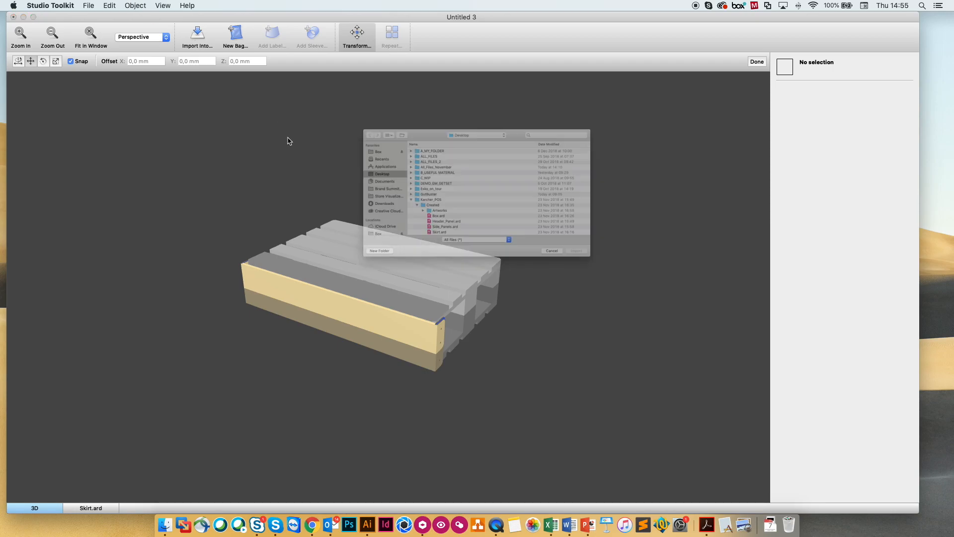
pyautogui.click(412, 262)
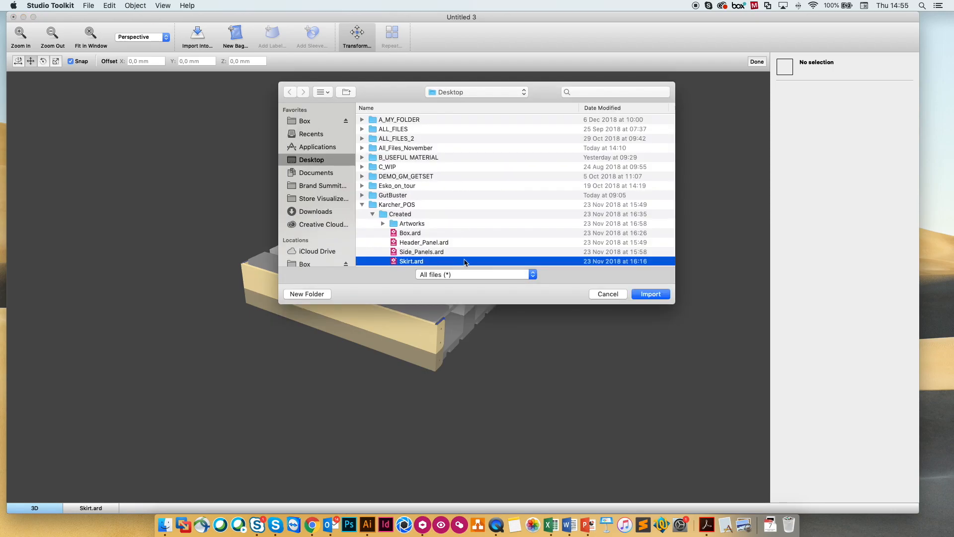
pyautogui.click(642, 297)
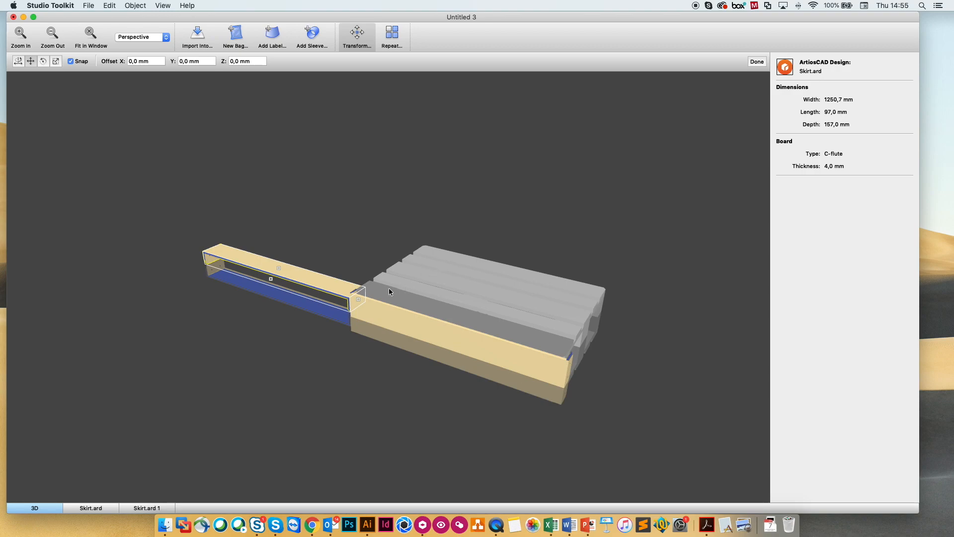
# - Rotate the second skirt to -90° about X and 180° about Y so it stands upright, facing opposite to the first skirt
pyautogui.click(43, 61)
pyautogui.moveTo(272, 219); pyautogui.dragTo(234, 290)
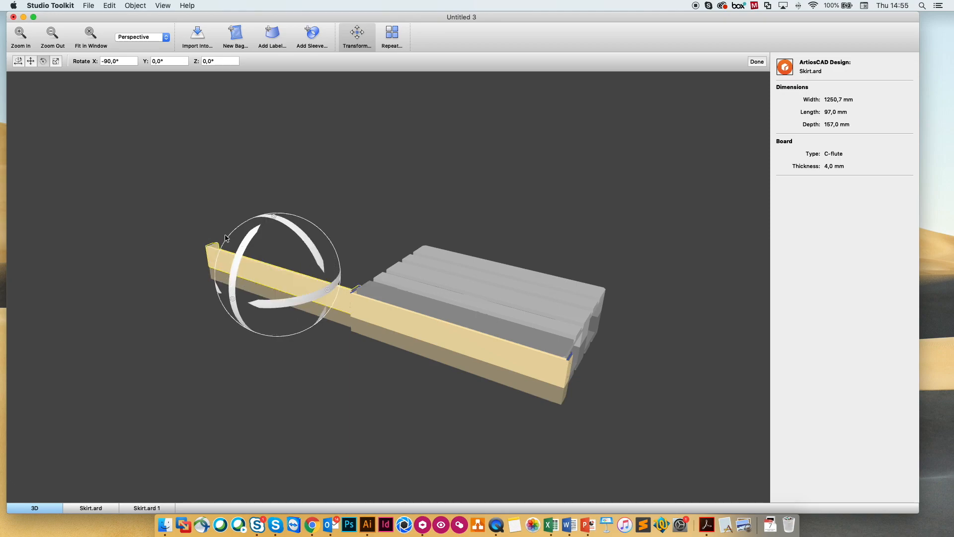
pyautogui.moveTo(327, 293); pyautogui.dragTo(194, 209)
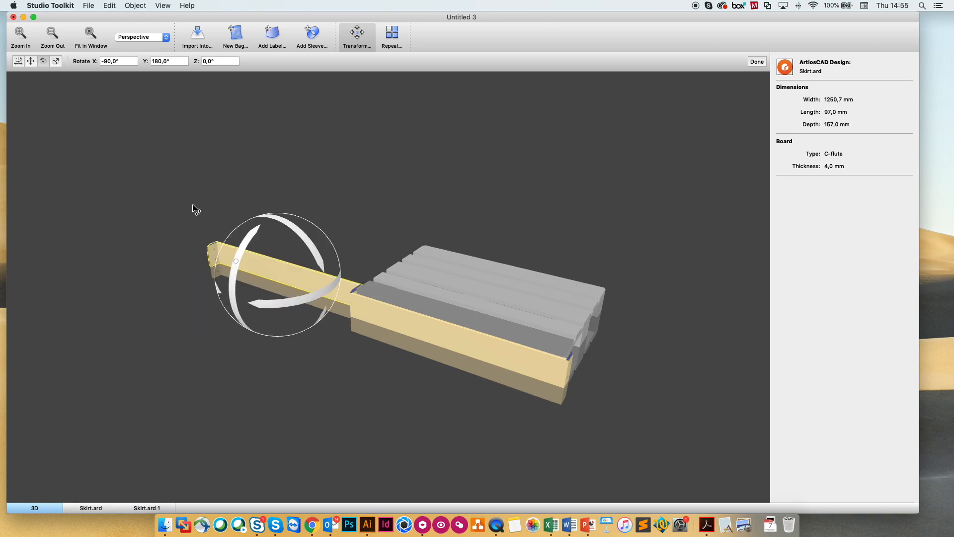
# - Move the selected second skirt onto the long side of the pallet opposite the first skirt, and deselect it
pyautogui.click(30, 61)
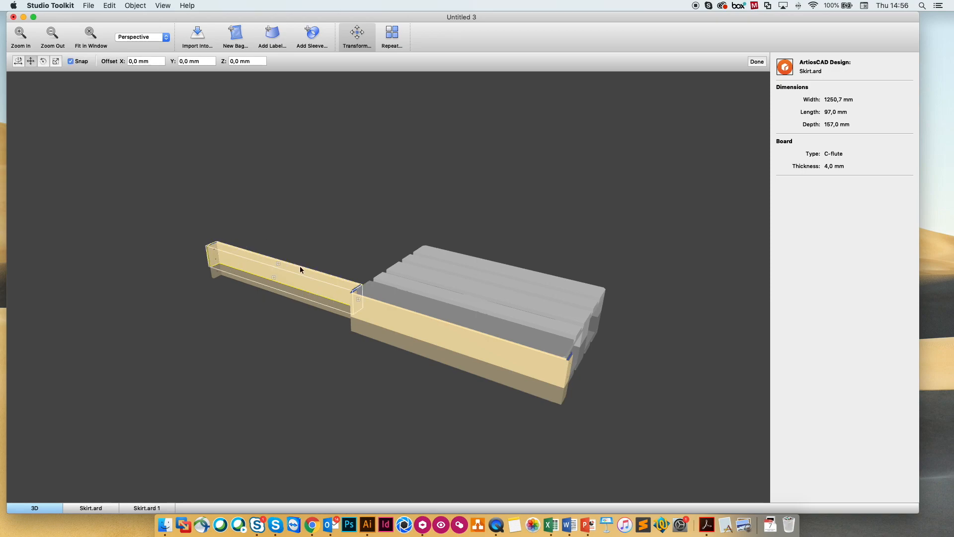
pyautogui.moveTo(360, 301); pyautogui.dragTo(572, 367)
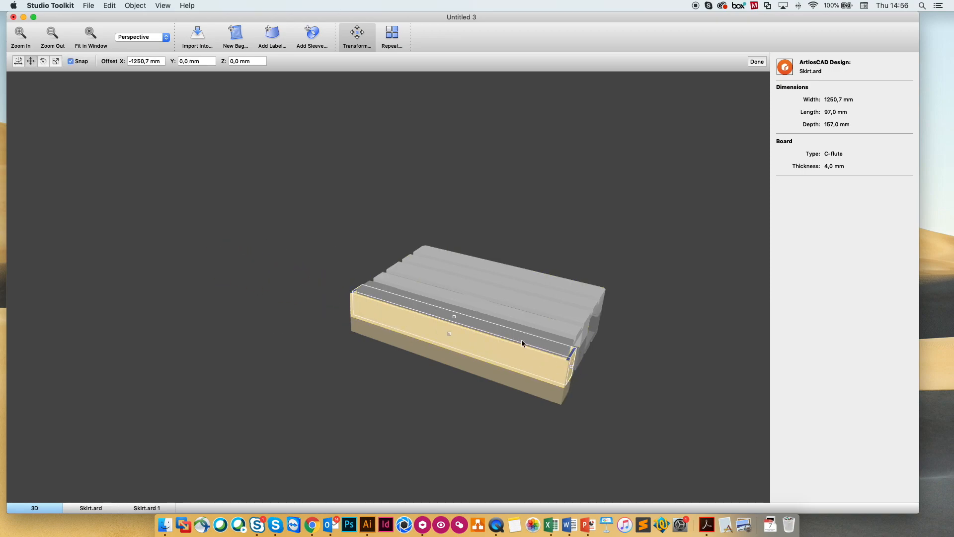
pyautogui.moveTo(624, 324); pyautogui.dragTo(478, 327)
pyautogui.moveTo(330, 334); pyautogui.dragTo(464, 342)
pyautogui.moveTo(515, 366); pyautogui.dragTo(348, 345)
pyautogui.click(450, 236)
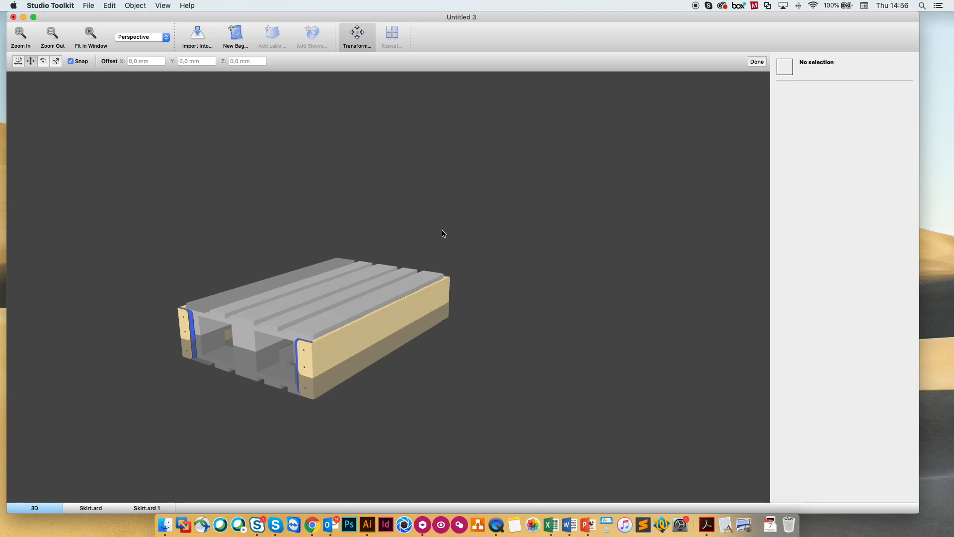
# - Import Side_Panels.ard from the Created folder into the 3D scene
pyautogui.click(194, 38)
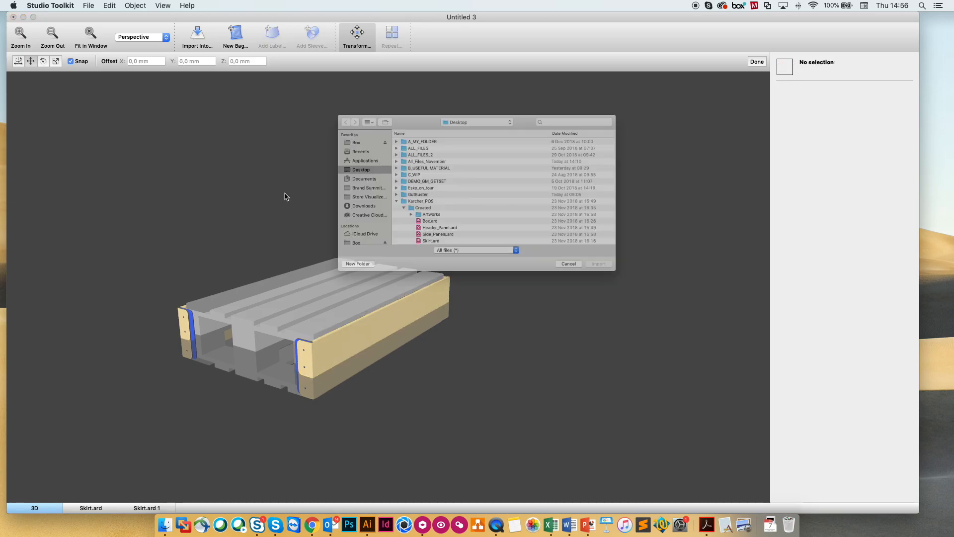
pyautogui.scroll(-3, 425, 223)
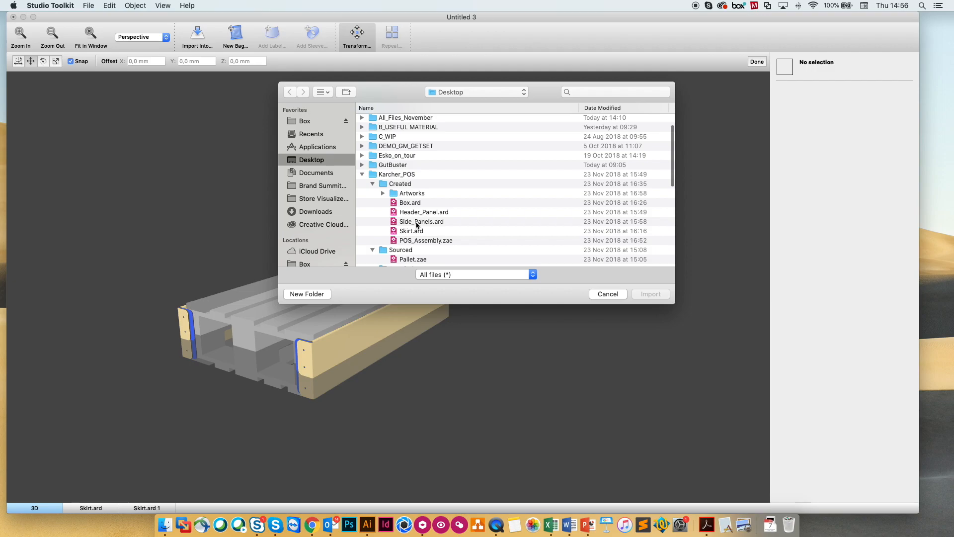
pyautogui.click(417, 223)
pyautogui.click(657, 294)
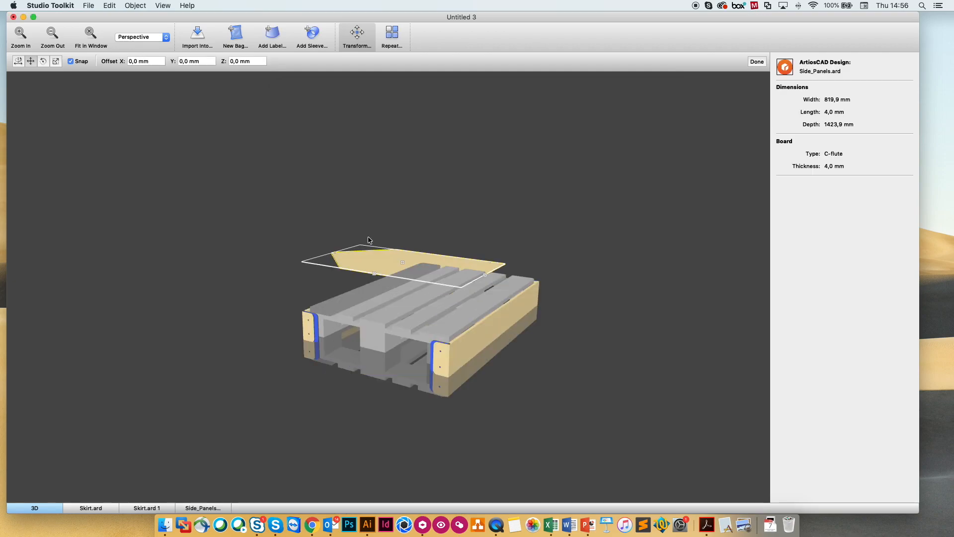
# - Rotate the imported side panel 90° about X so that it stands upright
pyautogui.moveTo(554, 255); pyautogui.dragTo(448, 299)
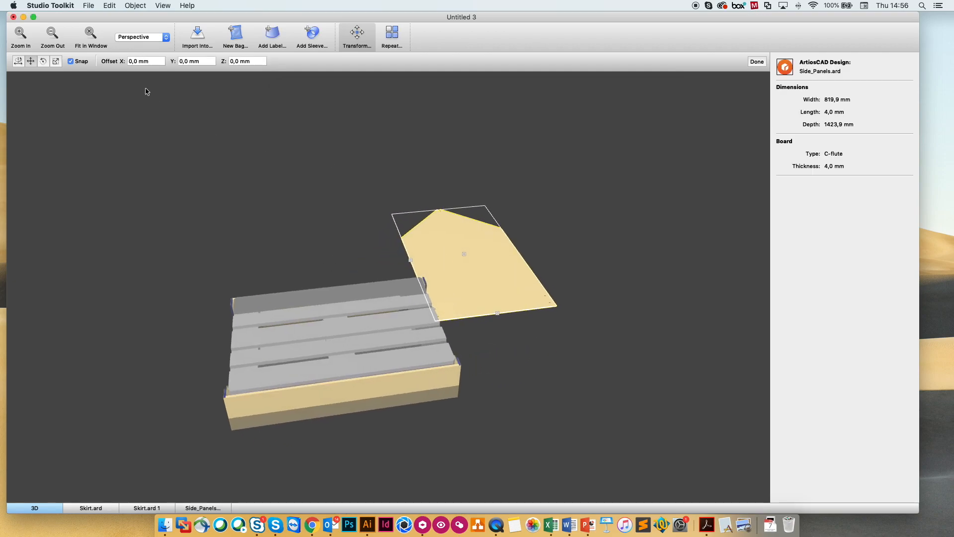
pyautogui.click(43, 62)
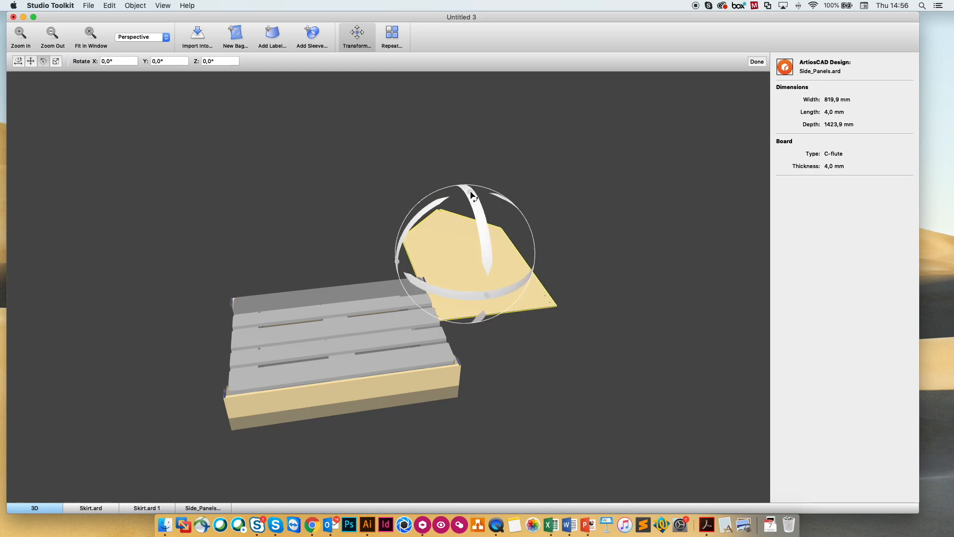
pyautogui.moveTo(482, 219); pyautogui.dragTo(379, 293)
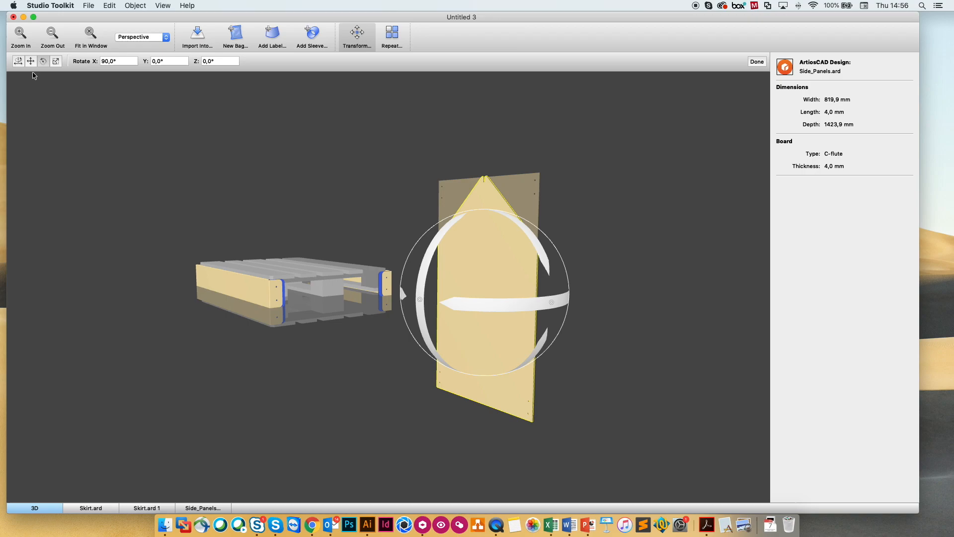
# - Raise the upright side panel to a Y offset of about 709.9 mm, with about -25.4 mm in X and -0.9 mm in Z
pyautogui.click(30, 62)
pyautogui.moveTo(484, 289); pyautogui.dragTo(480, 244)
pyautogui.moveTo(543, 306); pyautogui.dragTo(535, 300)
pyautogui.moveTo(414, 319); pyautogui.dragTo(442, 379)
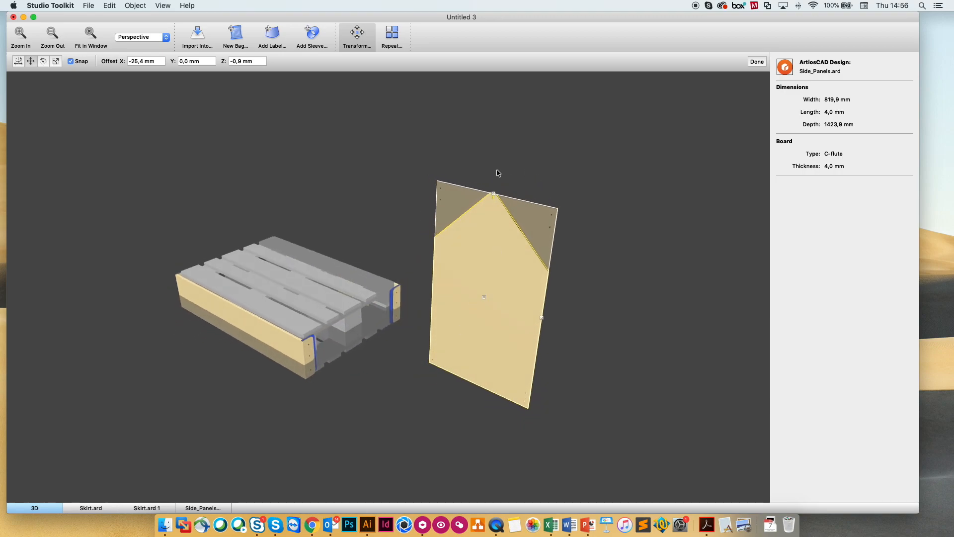
pyautogui.moveTo(494, 195); pyautogui.dragTo(507, 68)
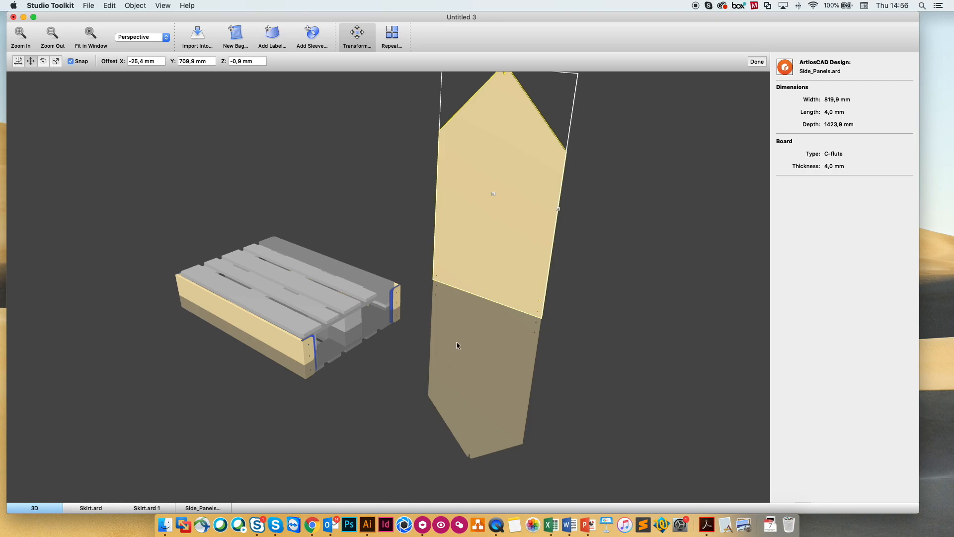
pyautogui.click(164, 5)
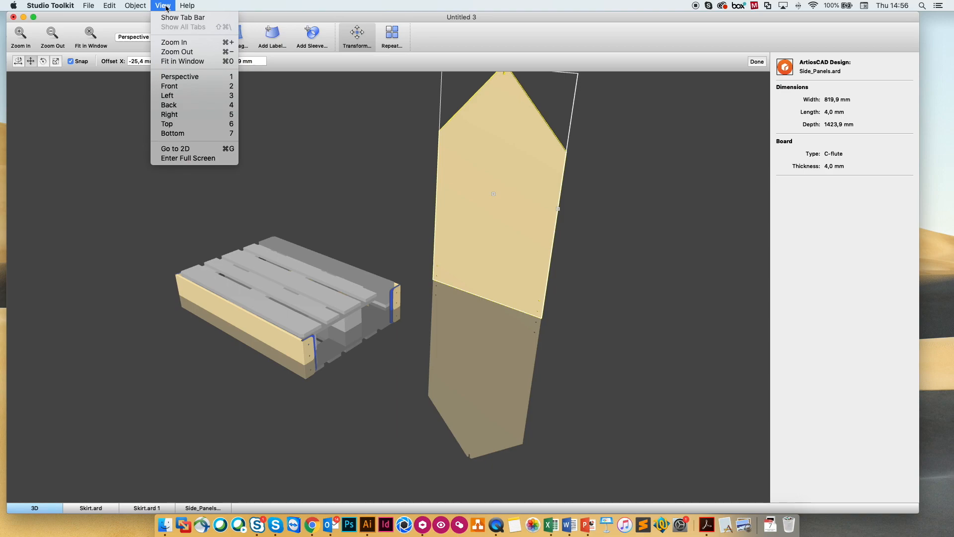
pyautogui.moveTo(148, 6)
pyautogui.moveTo(111, 6)
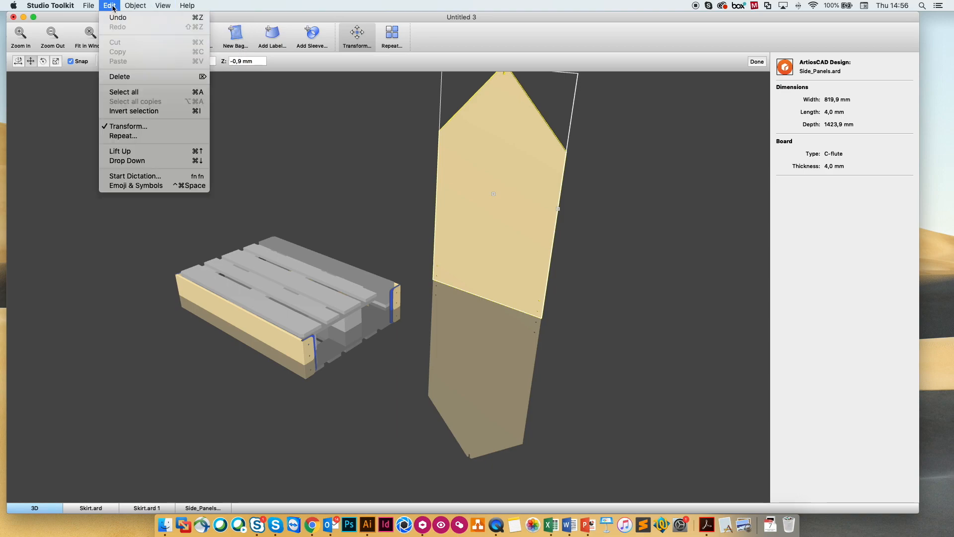
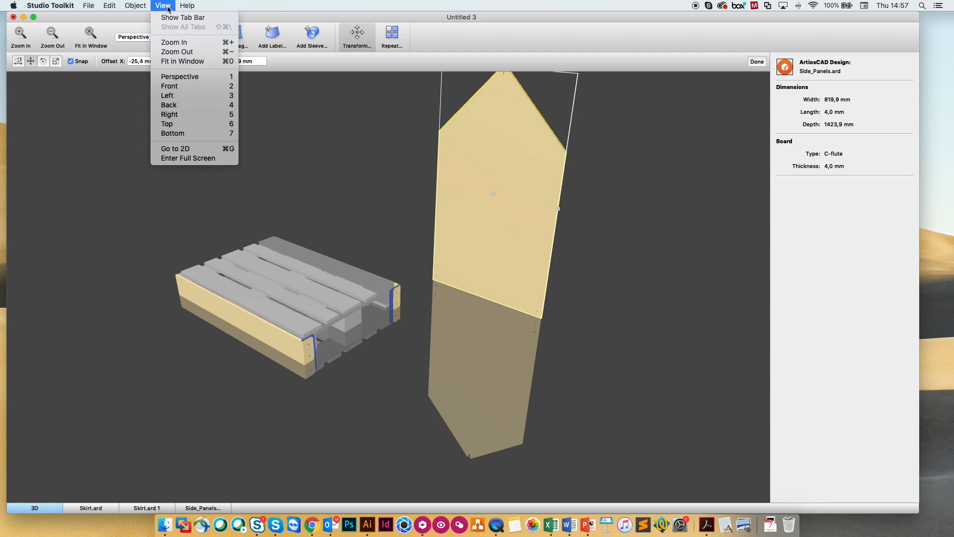
pyautogui.click(166, 166)
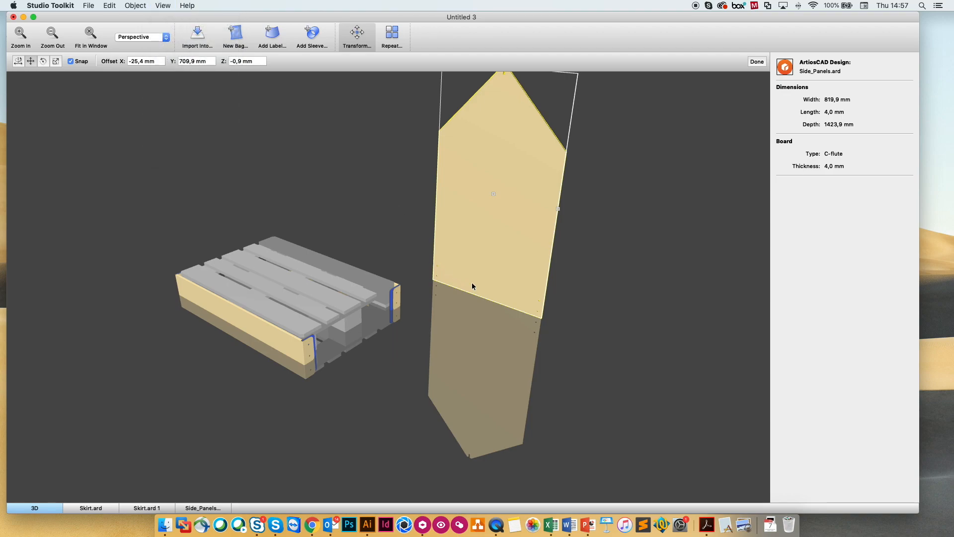
# - Move the side panel to a Z offset of about 964.9 mm and rotate it to -90° about Y
pyautogui.moveTo(492, 195); pyautogui.dragTo(396, 264)
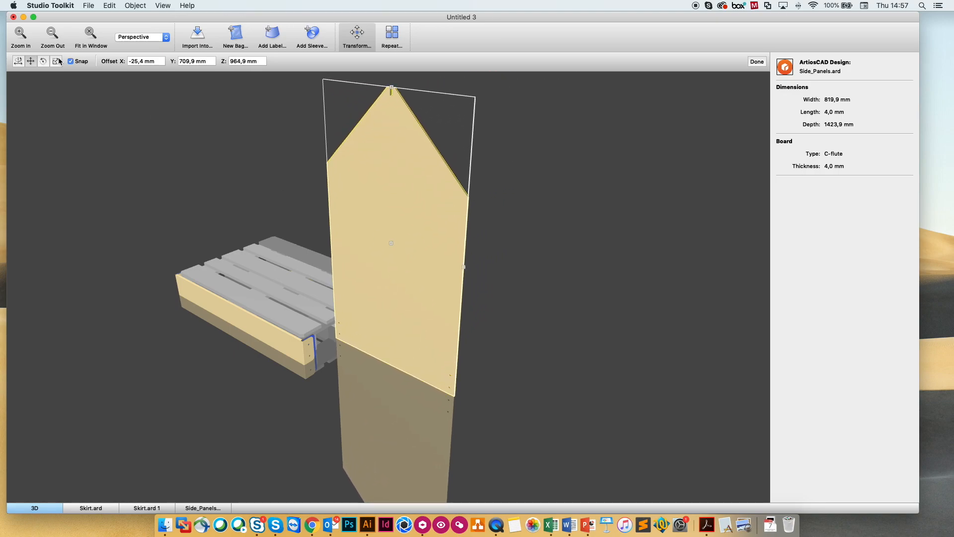
pyautogui.click(43, 62)
pyautogui.moveTo(484, 276); pyautogui.dragTo(319, 294)
pyautogui.moveTo(547, 298); pyautogui.dragTo(685, 380)
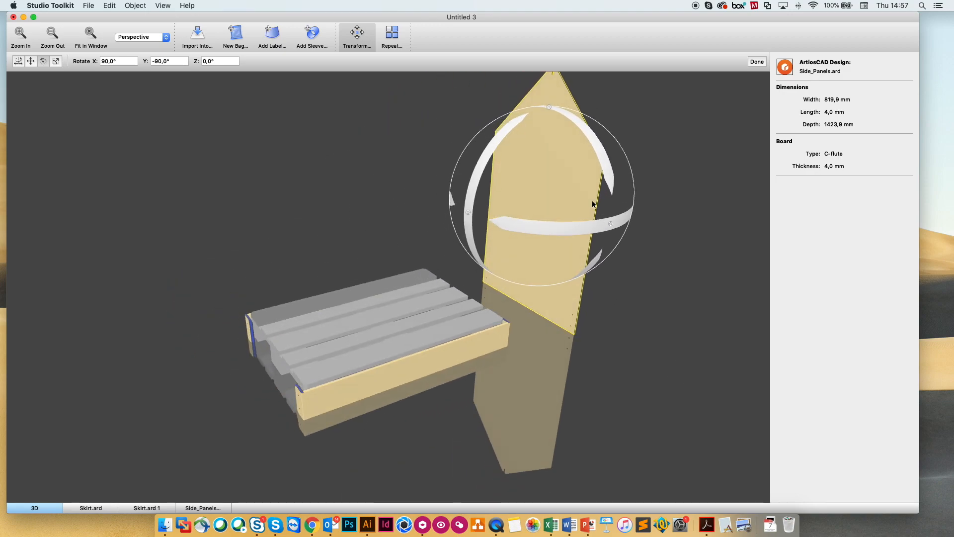
# - Move the side panel against the open end of the pallet, offset about -386.6 mm in X and -134.3 mm in Z
pyautogui.click(31, 61)
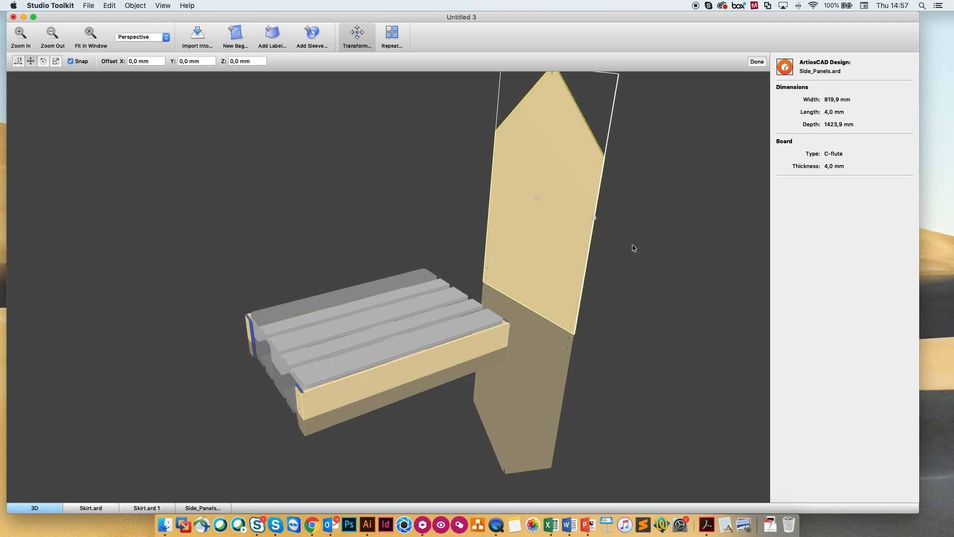
pyautogui.moveTo(591, 219); pyautogui.dragTo(591, 242)
pyautogui.moveTo(537, 200); pyautogui.dragTo(486, 219)
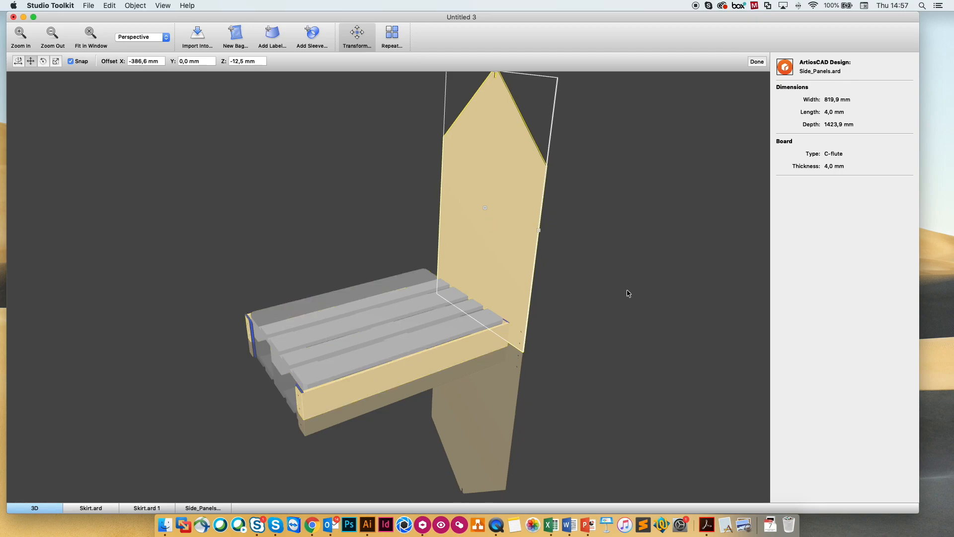
pyautogui.moveTo(628, 294); pyautogui.dragTo(361, 331)
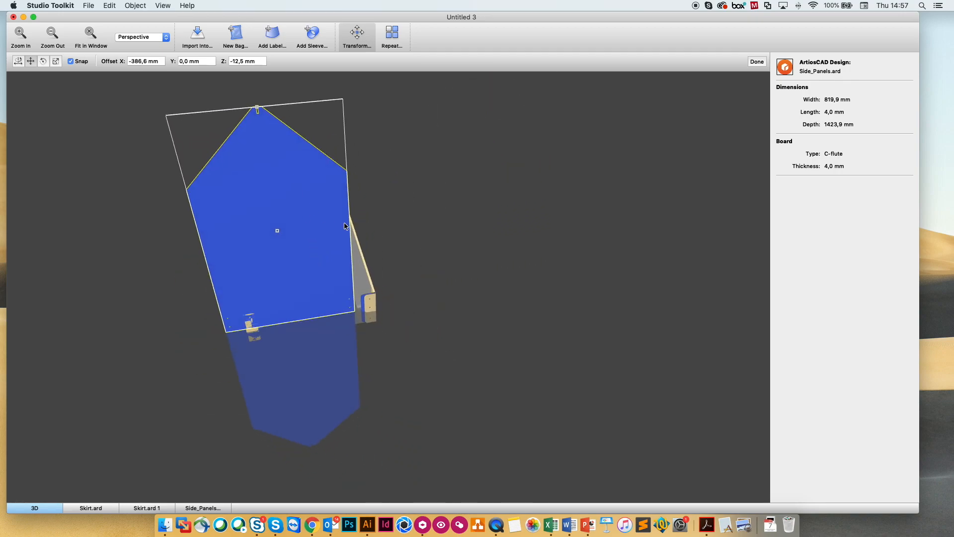
pyautogui.moveTo(460, 245); pyautogui.dragTo(352, 215)
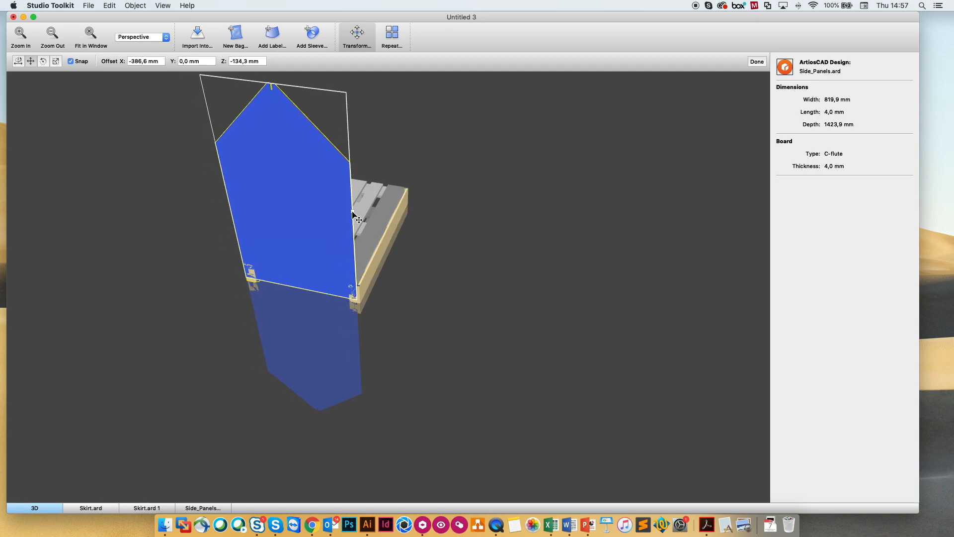
pyautogui.moveTo(460, 341); pyautogui.dragTo(461, 259)
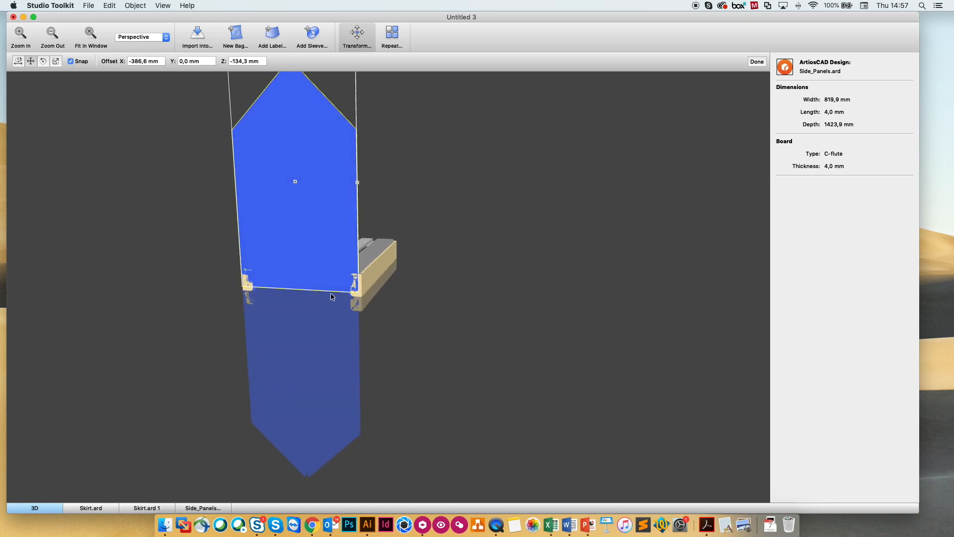
# - Fine-tune the side panel's depth and sideways position against the folded skirt ends, and deselect it
pyautogui.scroll(-3, 349, 283)
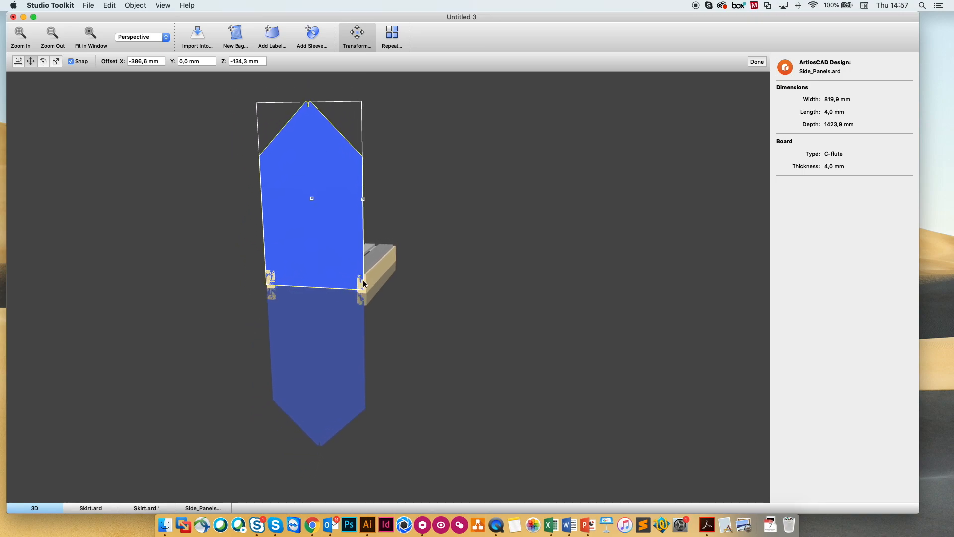
pyautogui.scroll(5, 349, 284)
pyautogui.scroll(4, 332, 226)
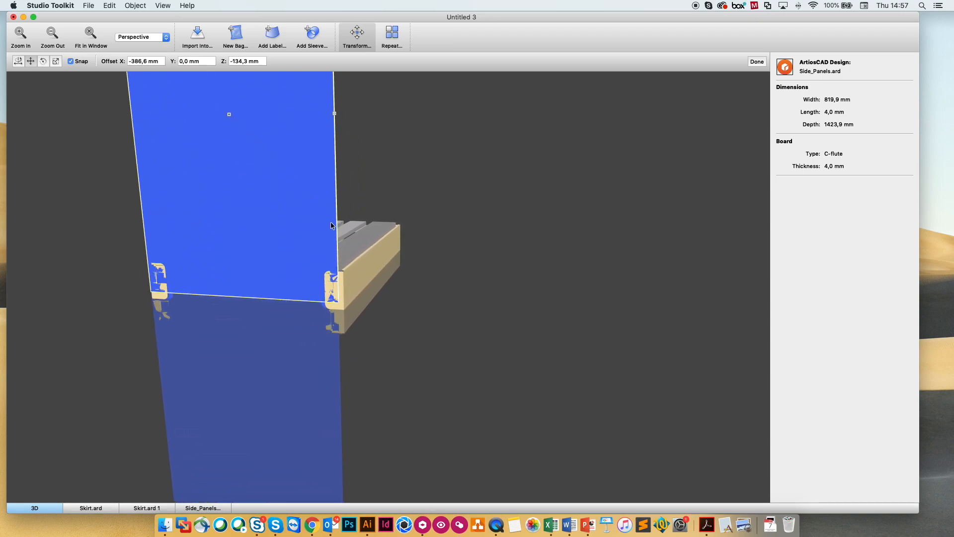
pyautogui.scroll(1, 314, 204)
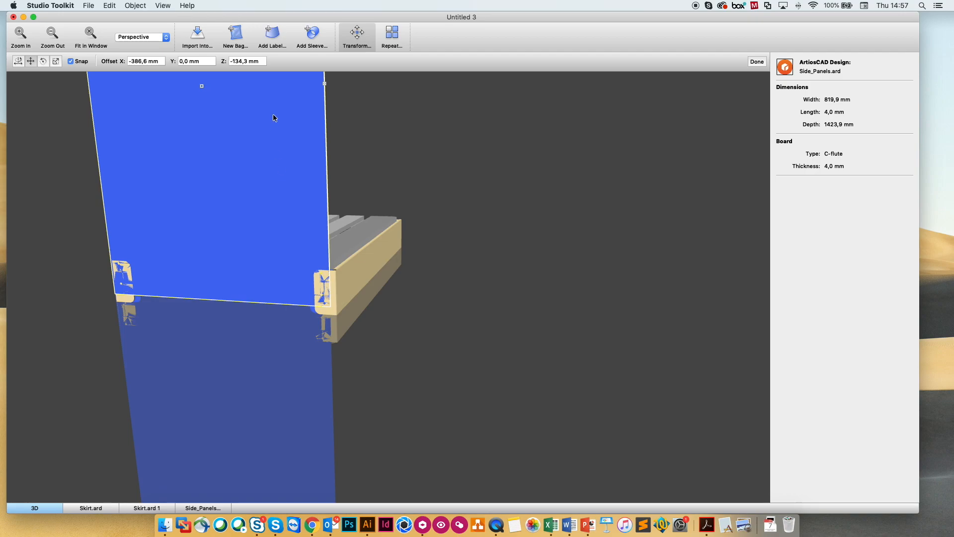
pyautogui.moveTo(325, 84); pyautogui.dragTo(331, 85)
pyautogui.moveTo(206, 87); pyautogui.dragTo(205, 89)
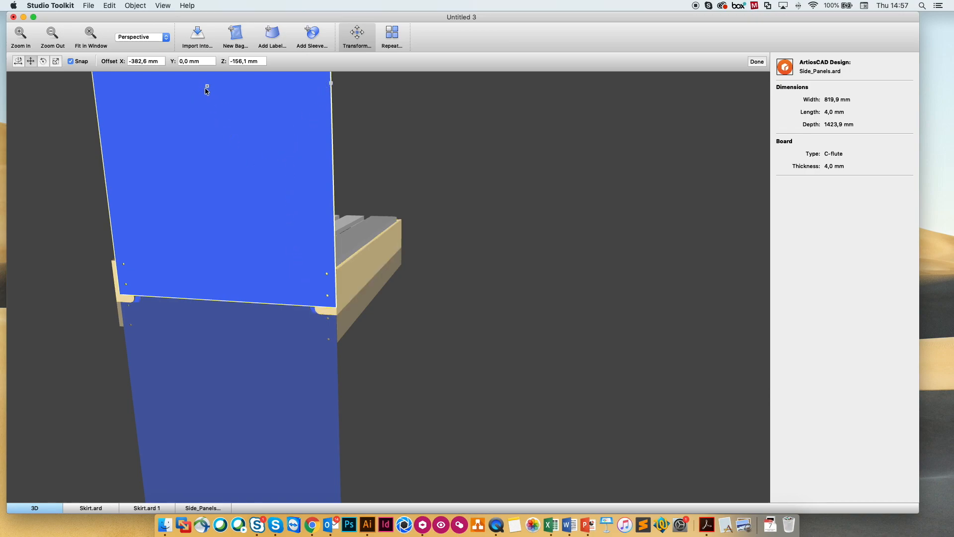
pyautogui.moveTo(208, 90); pyautogui.dragTo(328, 85)
pyautogui.moveTo(207, 89); pyautogui.dragTo(205, 87)
pyautogui.click(473, 277)
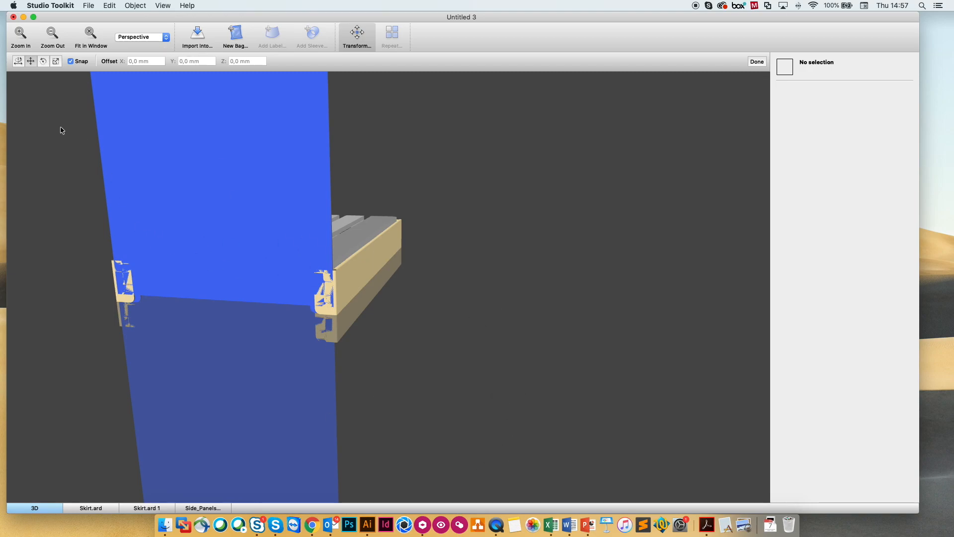
# - Lower the side panel slightly so its base lines up with the bottom of the skirts, and deselect it
pyautogui.scroll(4, 478, 207)
pyautogui.scroll(-10, 478, 207)
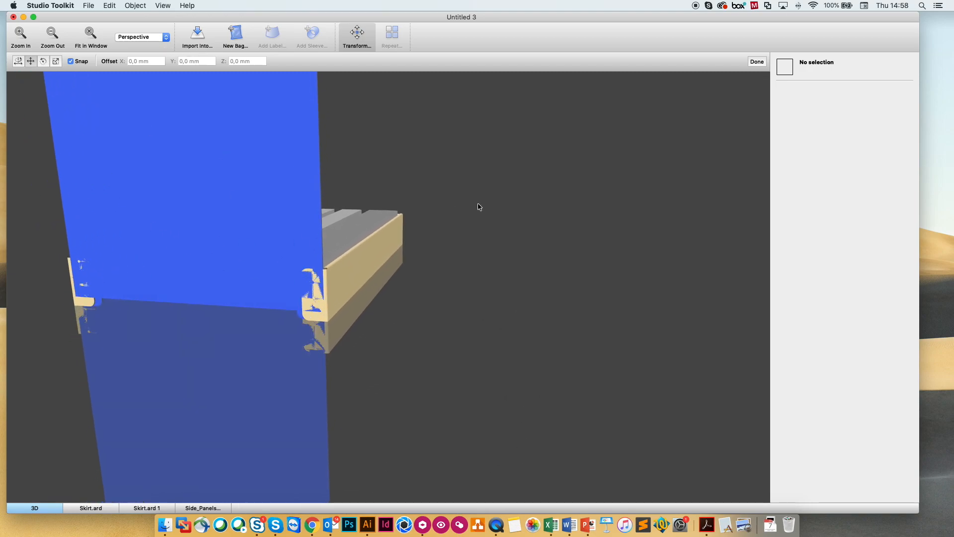
pyautogui.scroll(-1, 477, 205)
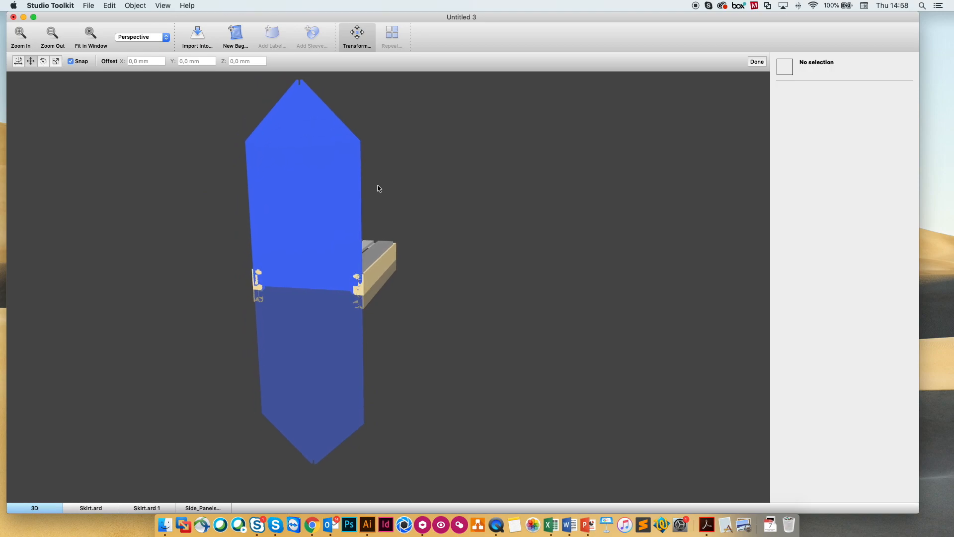
pyautogui.moveTo(316, 150); pyautogui.dragTo(328, 218)
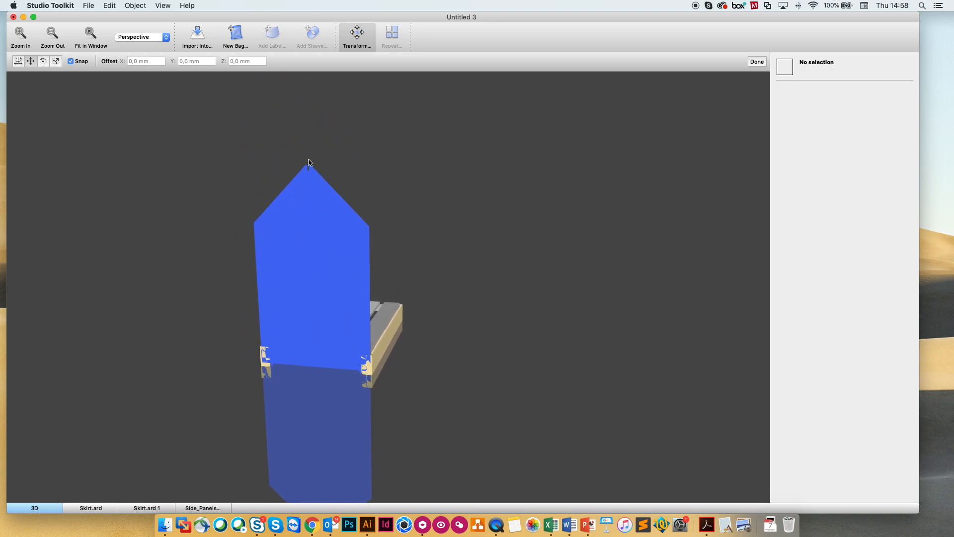
pyautogui.click(319, 194)
pyautogui.moveTo(308, 167); pyautogui.dragTo(309, 172)
pyautogui.click(436, 282)
pyautogui.moveTo(436, 283); pyautogui.dragTo(235, 307)
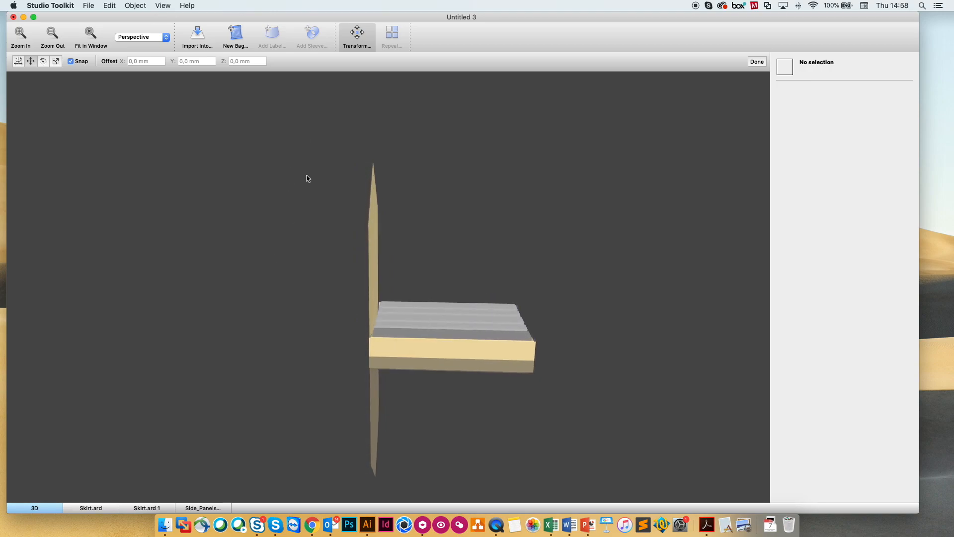
# - In the front view, move the side panel inward to an X offset of about -11.3 mm and turn off snapping
pyautogui.click(109, 6)
pyautogui.moveTo(139, 7)
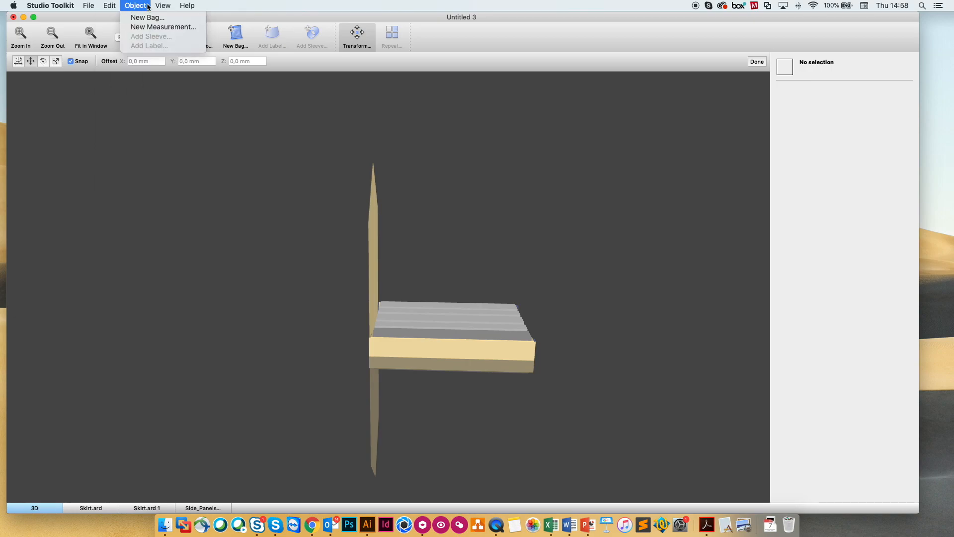
pyautogui.click(179, 87)
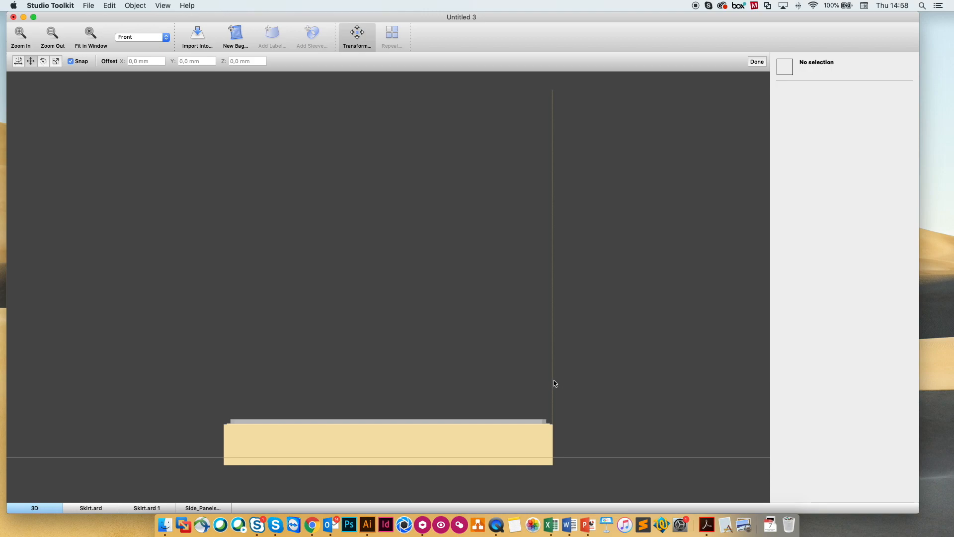
pyautogui.click(552, 107)
pyautogui.moveTo(552, 280); pyautogui.dragTo(549, 280)
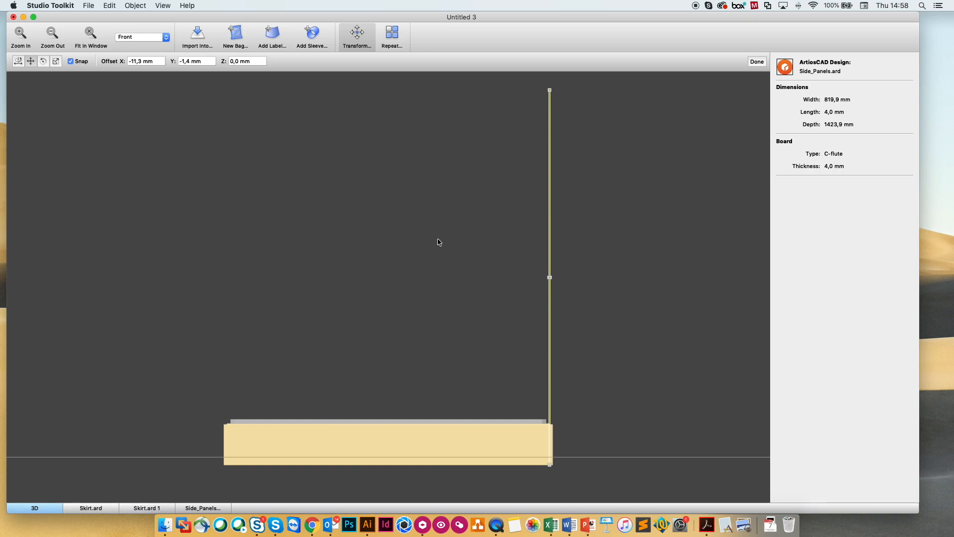
pyautogui.click(71, 62)
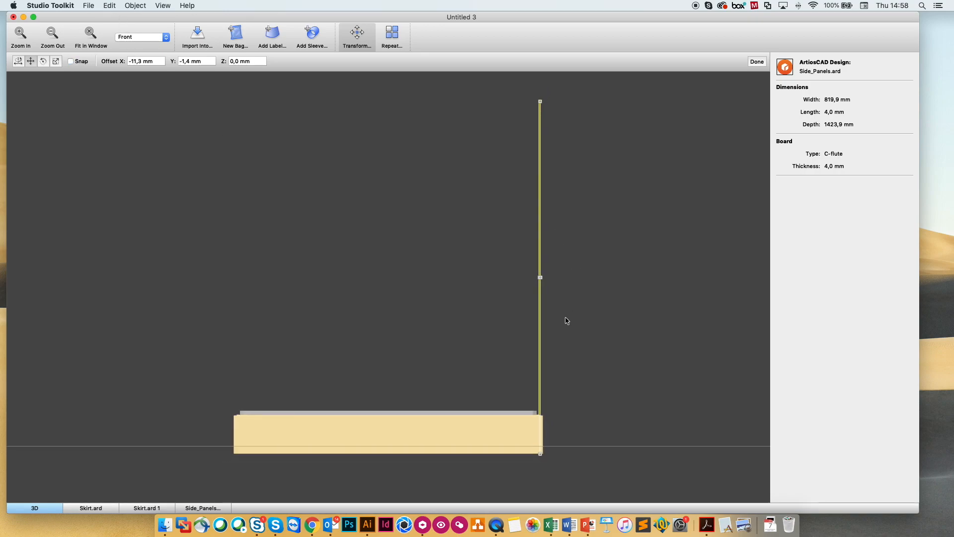
# - Fine-tune the side panel's X offset to about -5.2 mm, adjust its base against the bottom of the skirts, and deselect it
pyautogui.scroll(5, 565, 319)
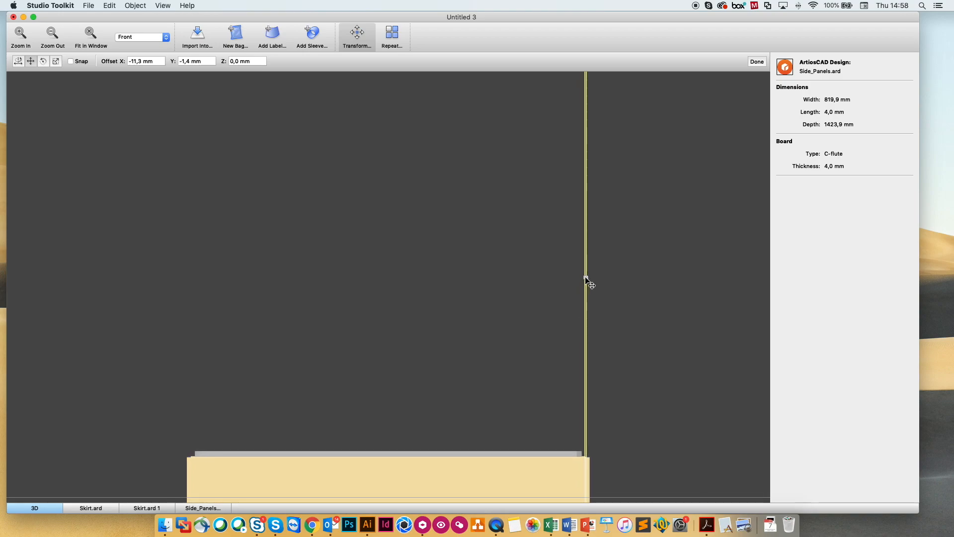
pyautogui.moveTo(585, 277); pyautogui.dragTo(586, 277)
pyautogui.scroll(1, 642, 387)
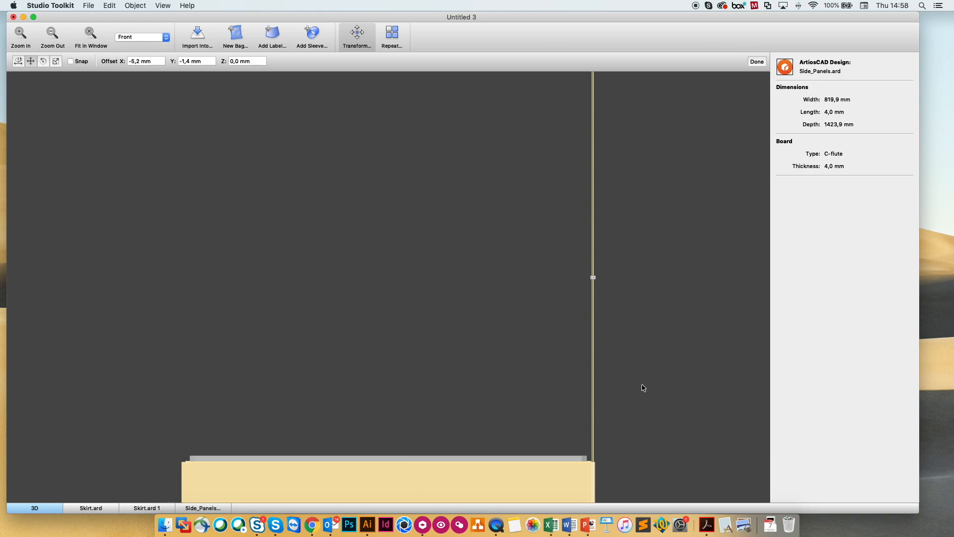
pyautogui.moveTo(617, 444); pyautogui.dragTo(584, 342)
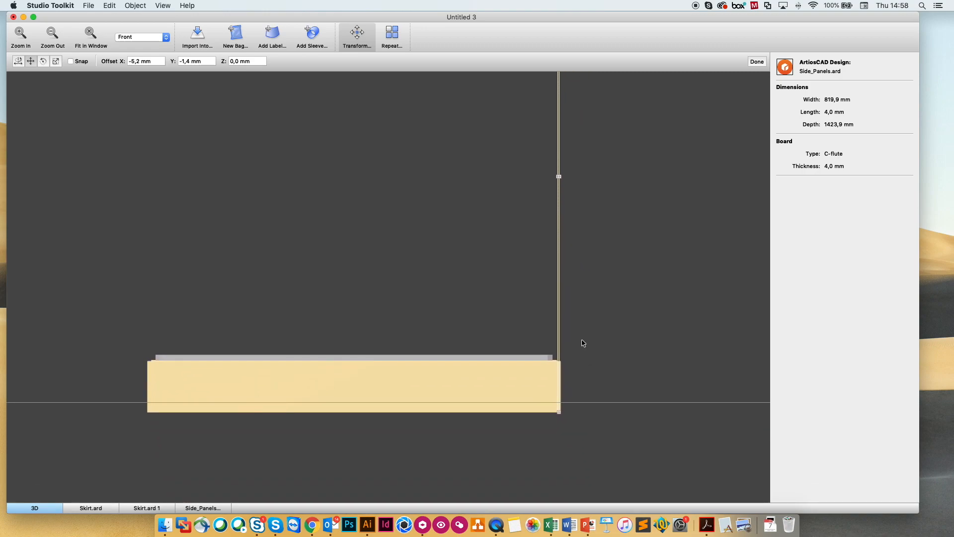
pyautogui.moveTo(558, 412); pyautogui.dragTo(559, 410)
pyautogui.click(628, 364)
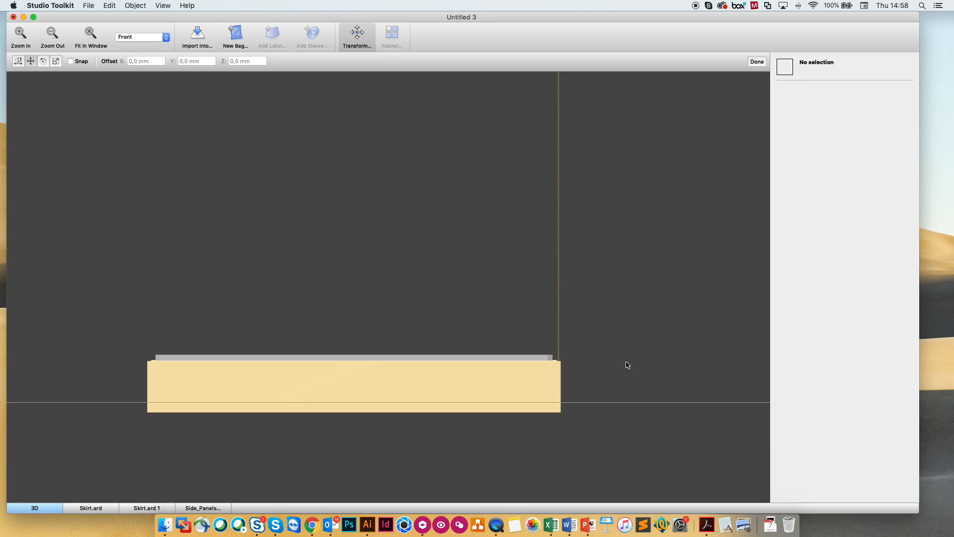
# - Import Side_Panels.ard from the Created folder as the second side panel
pyautogui.click(198, 38)
pyautogui.scroll(-3, 420, 231)
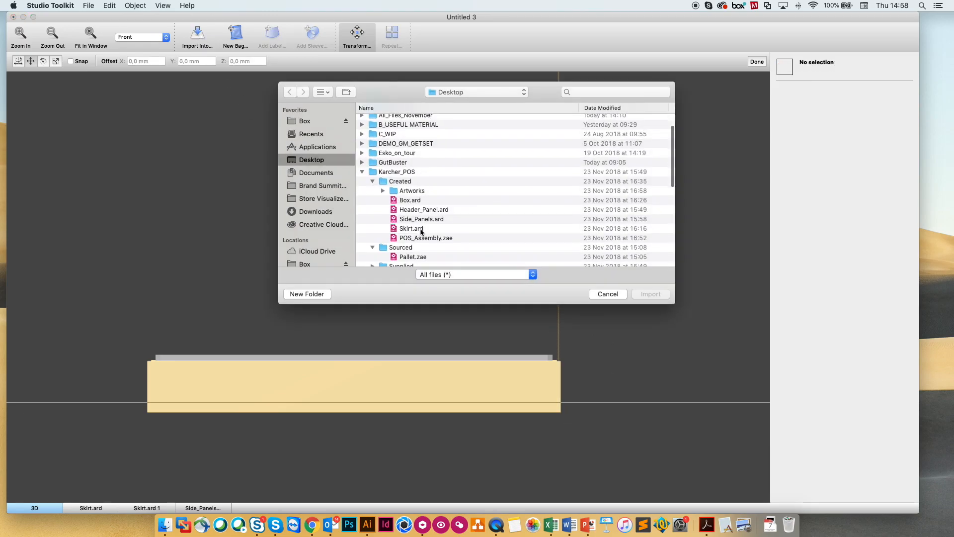
pyautogui.click(422, 219)
pyautogui.click(663, 296)
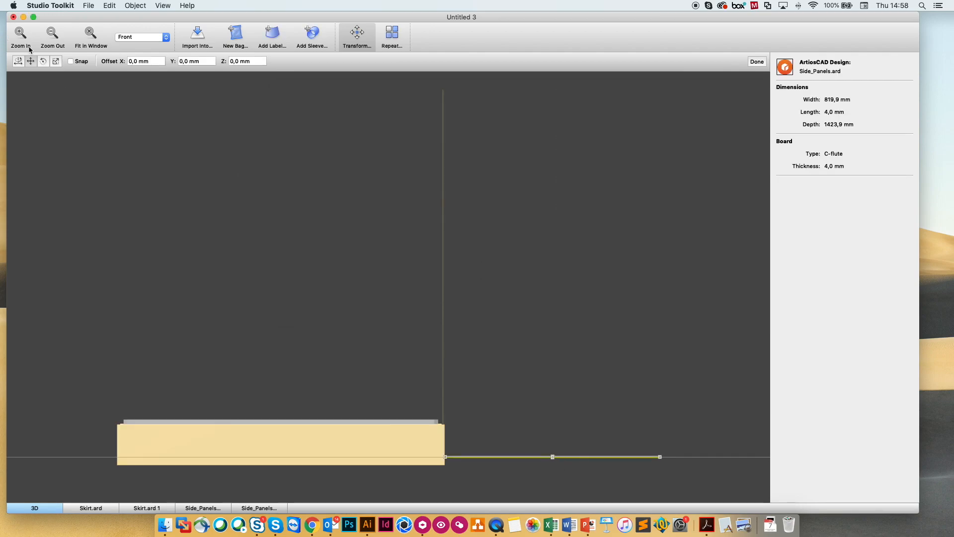
# - Rotate the second side panel 90° about X so it stands upright
pyautogui.click(43, 61)
pyautogui.moveTo(555, 327); pyautogui.dragTo(564, 477)
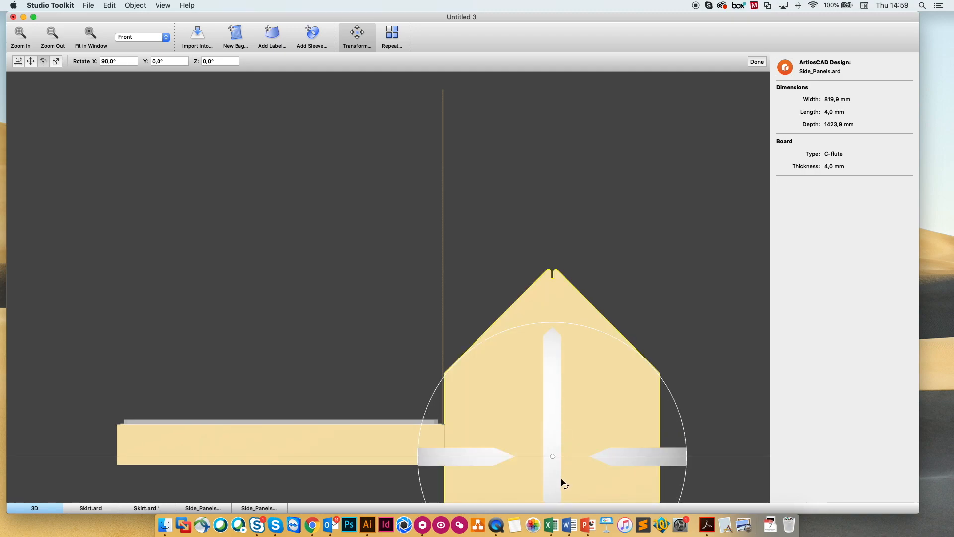
pyautogui.scroll(-3, 578, 399)
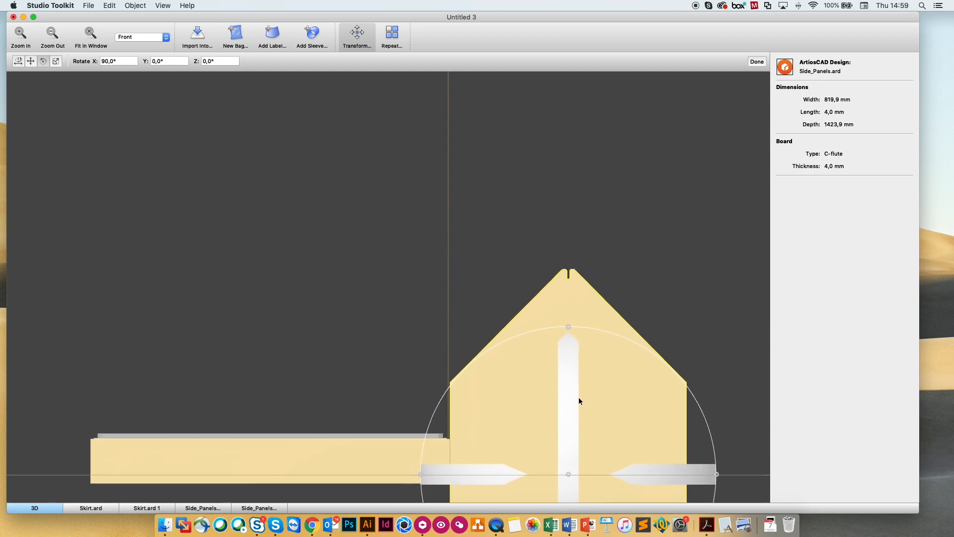
pyautogui.moveTo(649, 333); pyautogui.dragTo(555, 214)
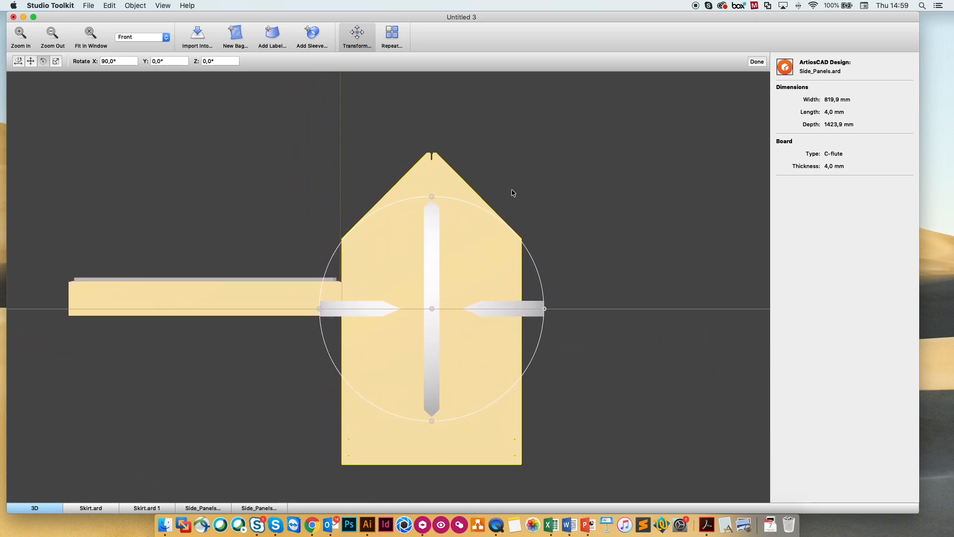
# - In the perspective view, move the second side panel across to the opposite end of the pallet, offset about -1303.6 mm in X and 710.5 mm in Y
pyautogui.click(112, 7)
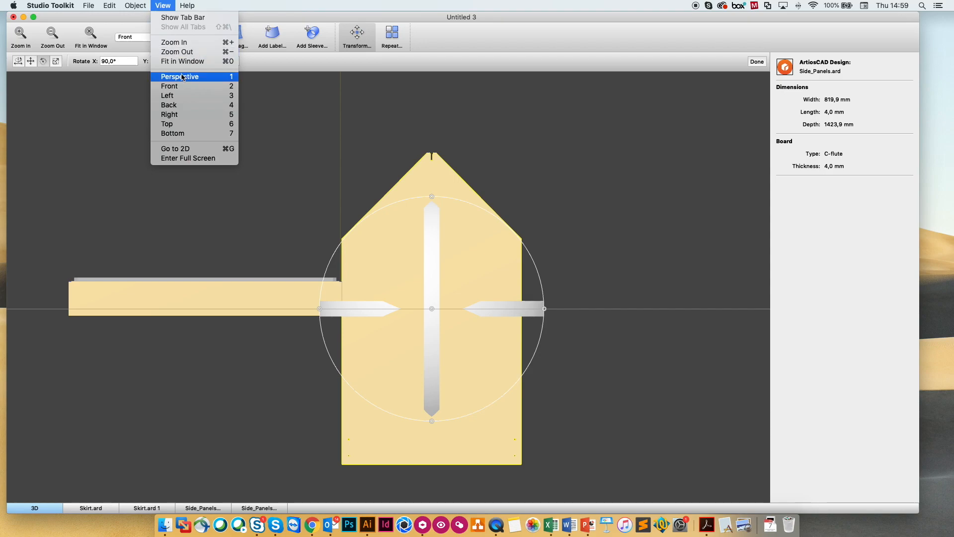
pyautogui.click(181, 77)
pyautogui.moveTo(448, 406); pyautogui.dragTo(673, 340)
pyautogui.moveTo(540, 366); pyautogui.dragTo(663, 393)
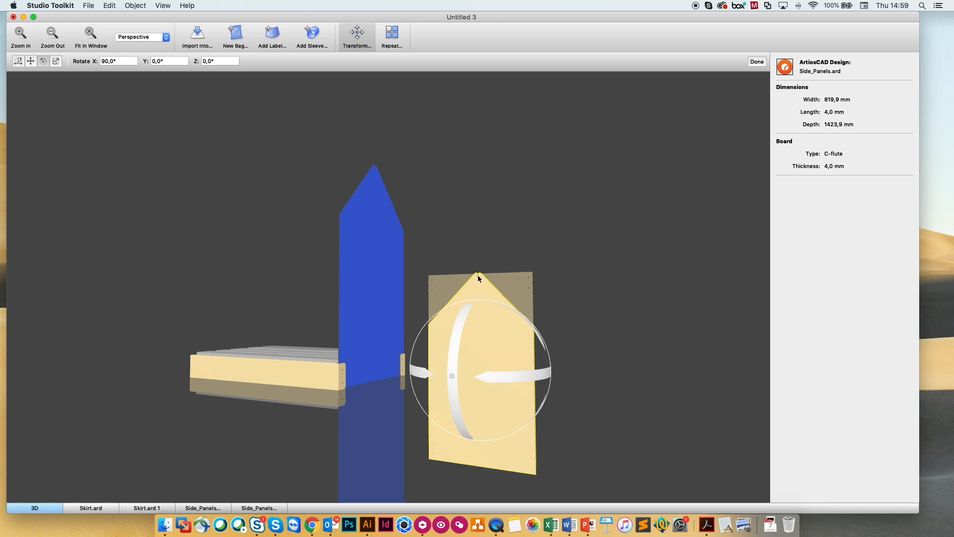
pyautogui.click(30, 62)
pyautogui.moveTo(478, 273)
pyautogui.mouseDown()
pyautogui.moveTo(479, 260)
pyautogui.moveTo(479, 285)
pyautogui.mouseUp()
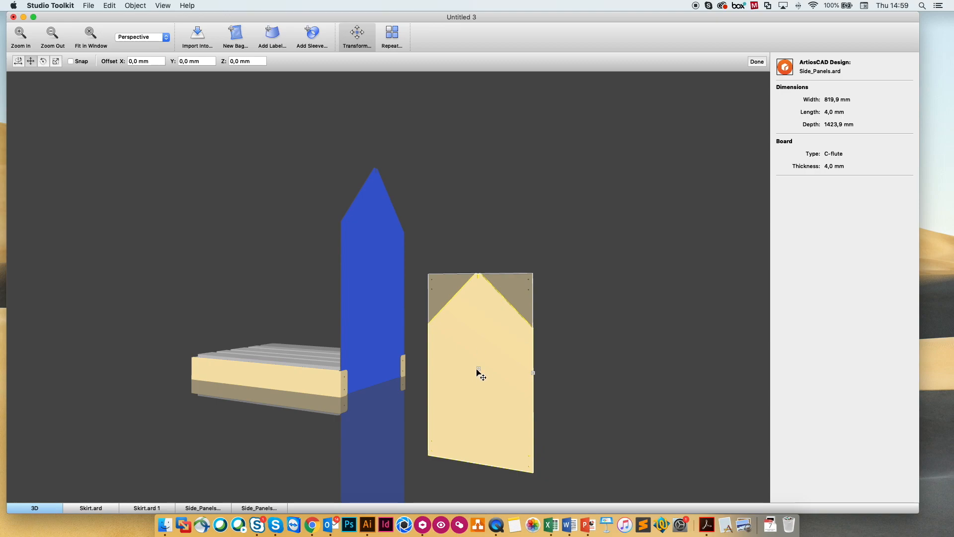
pyautogui.moveTo(477, 274); pyautogui.dragTo(403, 288)
pyautogui.moveTo(470, 280); pyautogui.dragTo(470, 175)
pyautogui.moveTo(395, 371); pyautogui.dragTo(603, 400)
pyautogui.moveTo(400, 270); pyautogui.dragTo(237, 277)
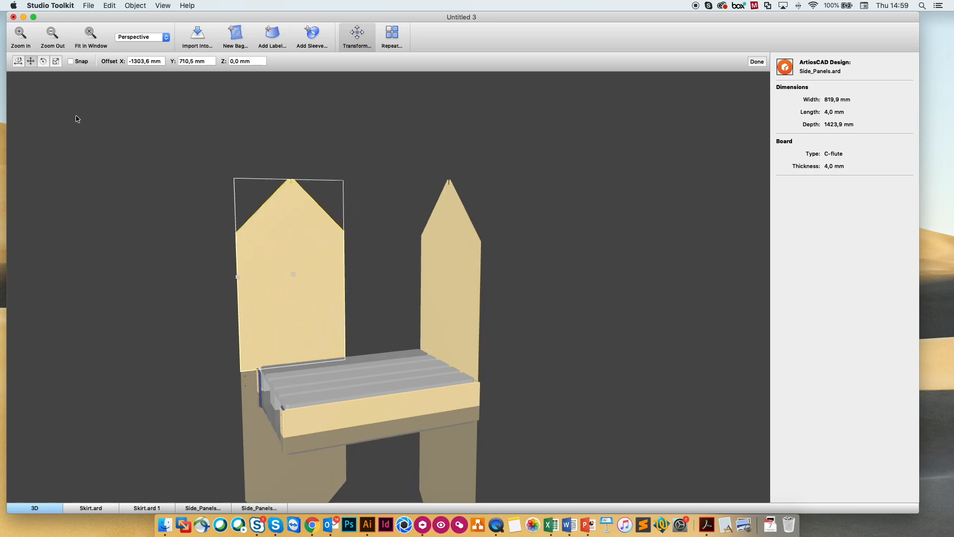
# - Rotate the second side panel 90° about Y and move it outside the pallet's open end, offset about -523.4 mm in X and 833.4 mm in Z
pyautogui.click(43, 62)
pyautogui.moveTo(226, 282); pyautogui.dragTo(341, 288)
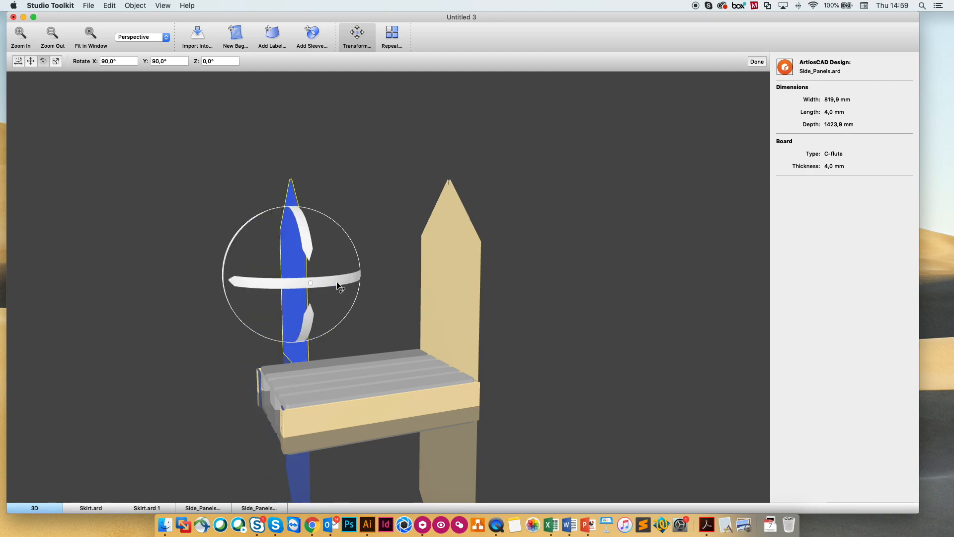
pyautogui.click(30, 61)
pyautogui.moveTo(298, 281); pyautogui.dragTo(245, 279)
pyautogui.moveTo(315, 315); pyautogui.dragTo(479, 309)
pyautogui.moveTo(341, 289); pyautogui.dragTo(545, 304)
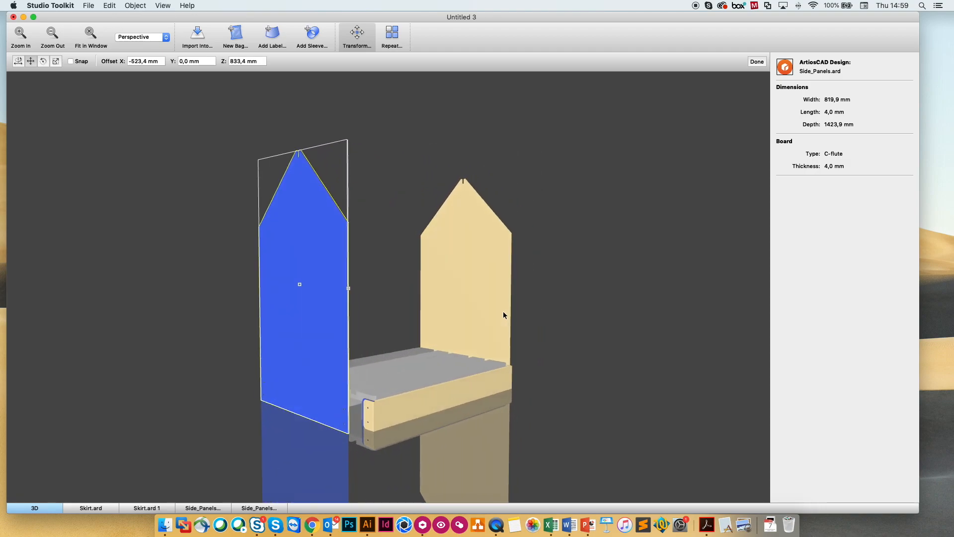
# - In the front view, move the second side panel inward to an X offset of about -348.4 mm, lower it towards the skirt base, and deselect it
pyautogui.click(135, 5)
pyautogui.moveTo(163, 6)
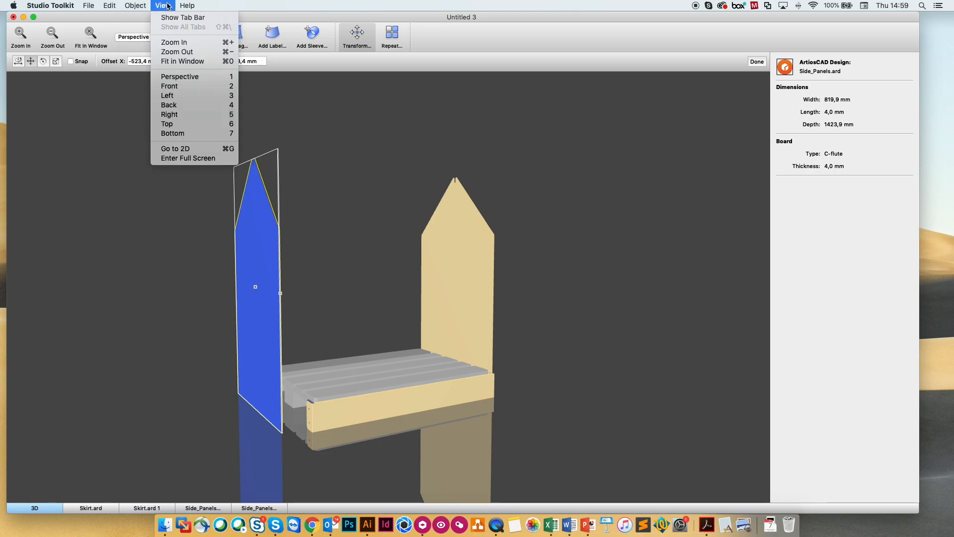
pyautogui.click(180, 88)
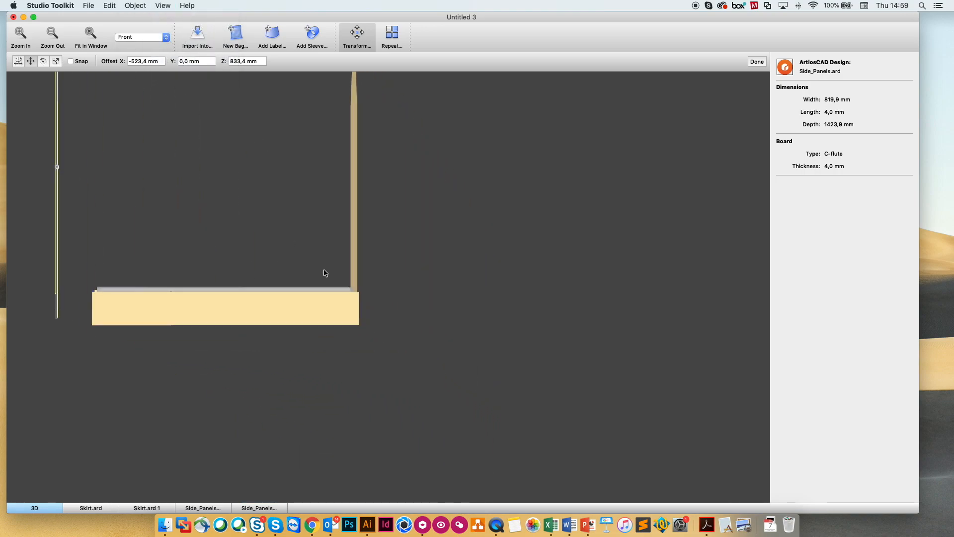
pyautogui.moveTo(181, 234); pyautogui.dragTo(363, 320)
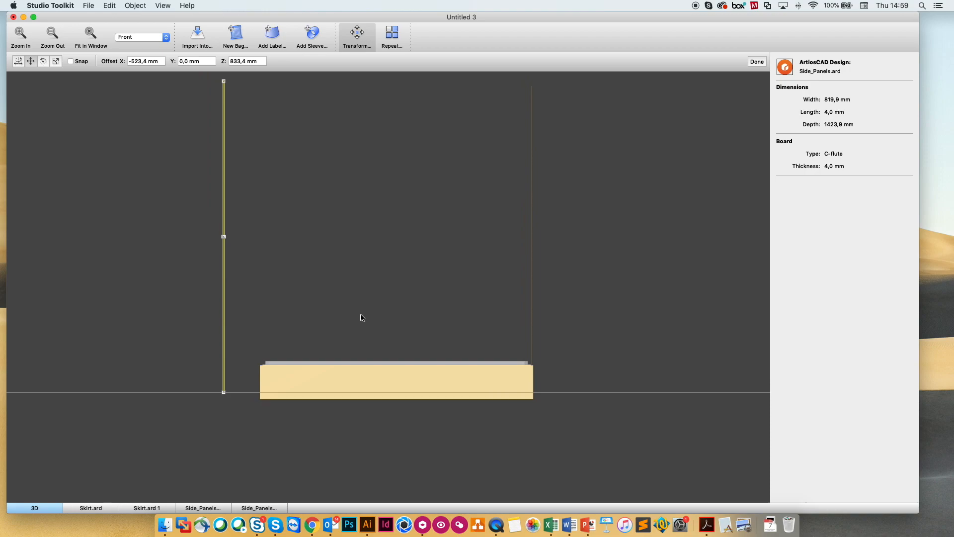
pyautogui.moveTo(226, 239); pyautogui.dragTo(261, 239)
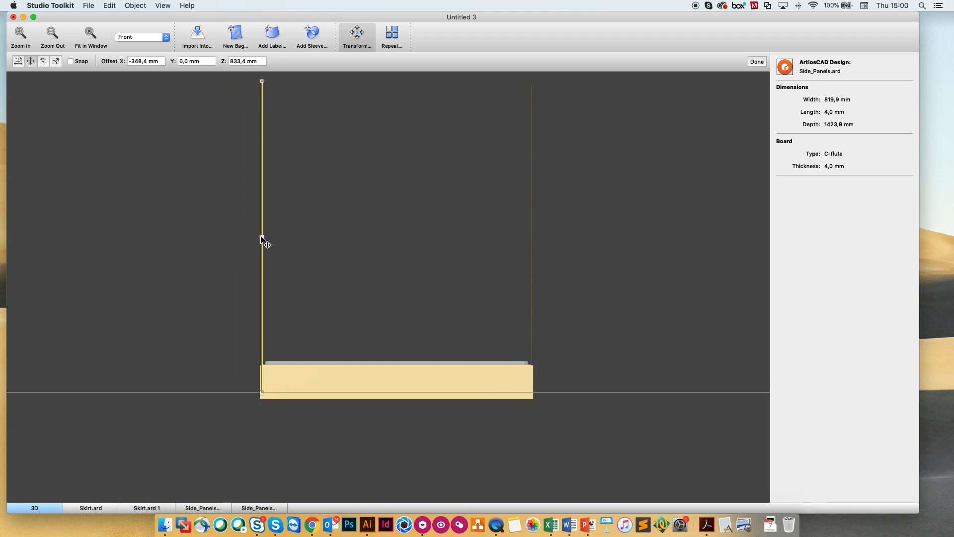
pyautogui.moveTo(262, 395); pyautogui.dragTo(261, 398)
pyautogui.click(317, 423)
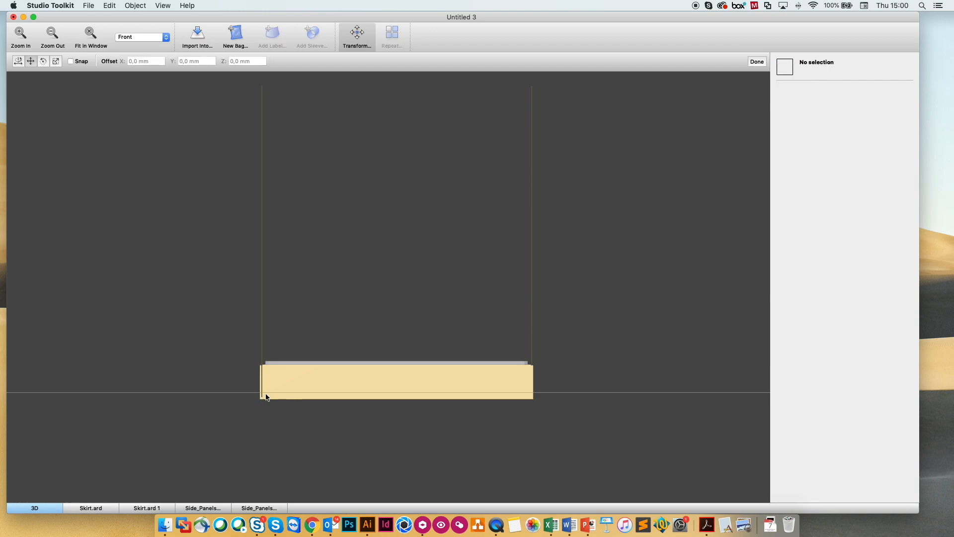
# - In the right view, shift the side panel about 13.3 mm in Z to line up with the opposite panel, and deselect it
pyautogui.click(141, 6)
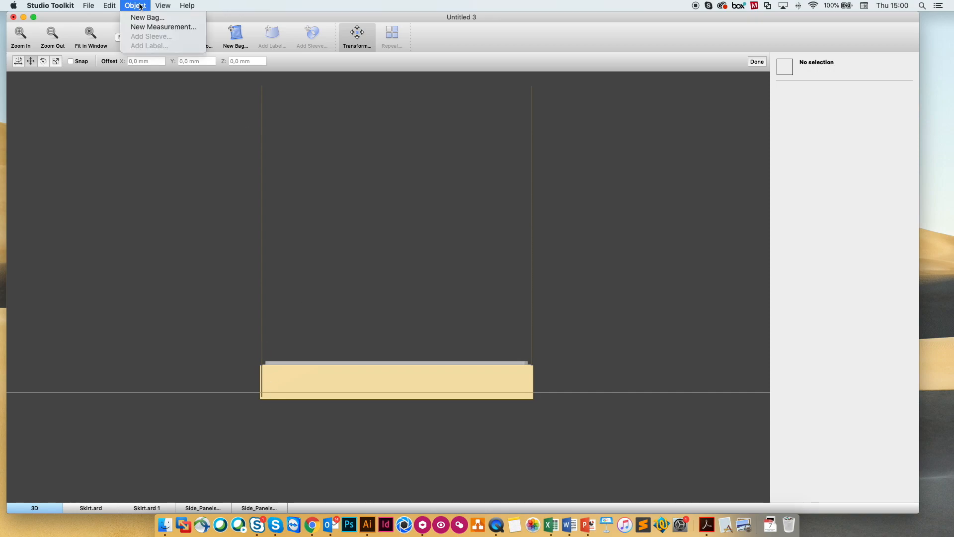
pyautogui.moveTo(163, 5)
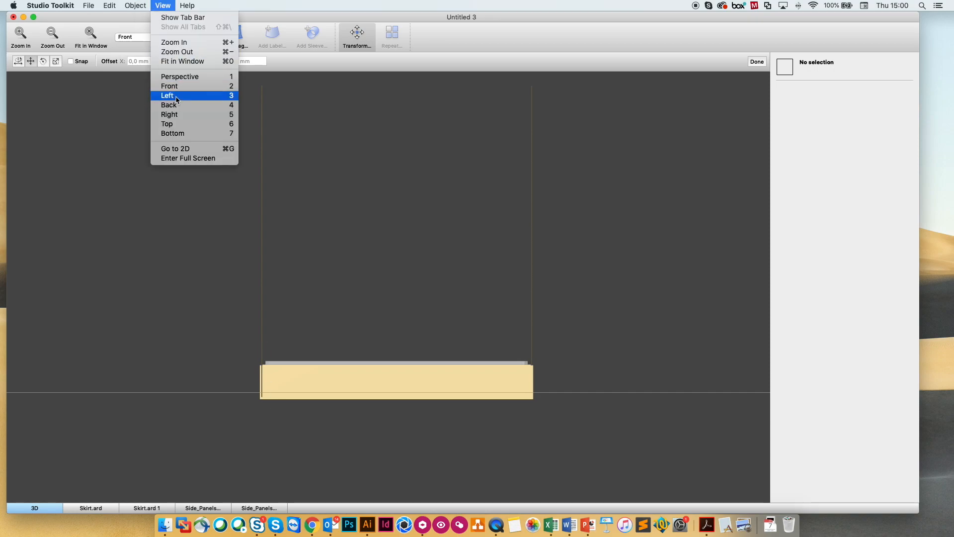
pyautogui.click(181, 114)
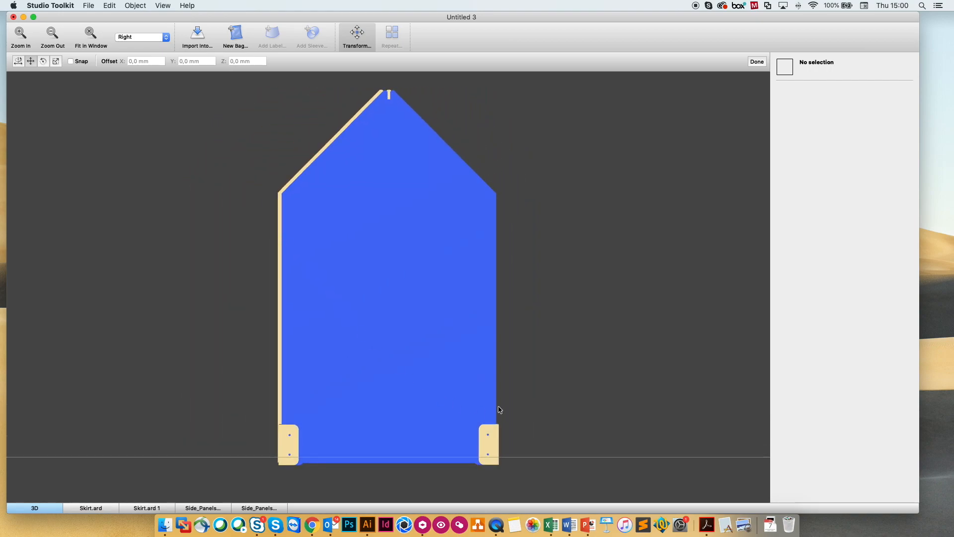
pyautogui.moveTo(430, 400); pyautogui.dragTo(427, 400)
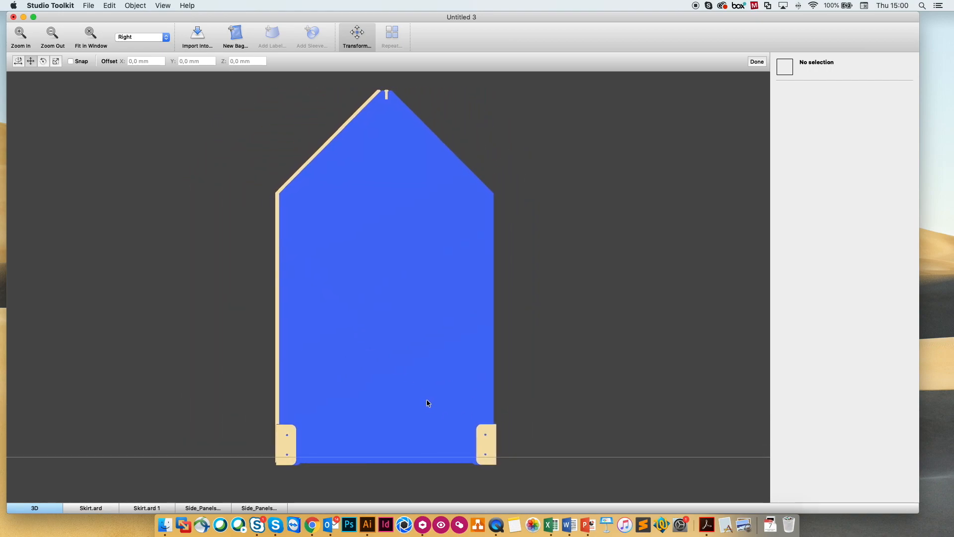
pyautogui.click(406, 210)
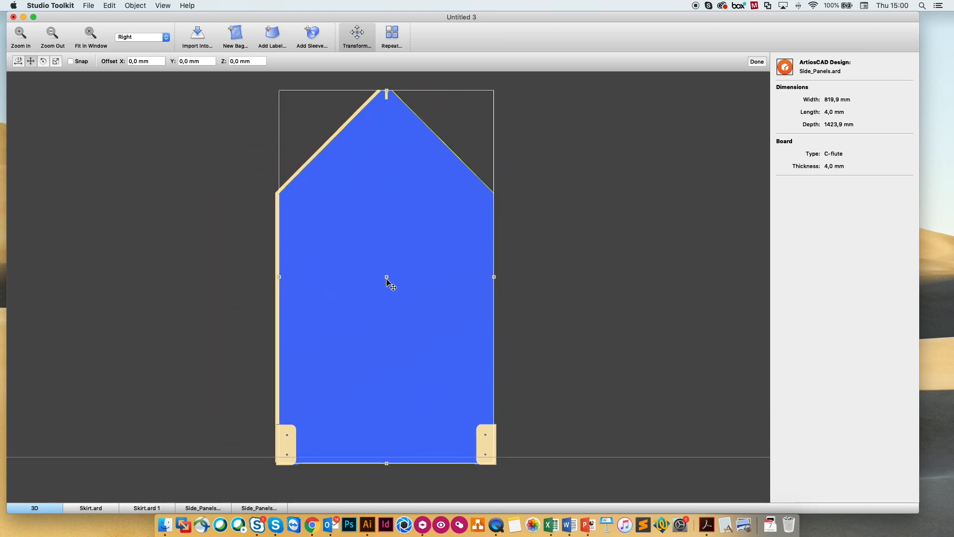
pyautogui.moveTo(388, 278); pyautogui.dragTo(383, 278)
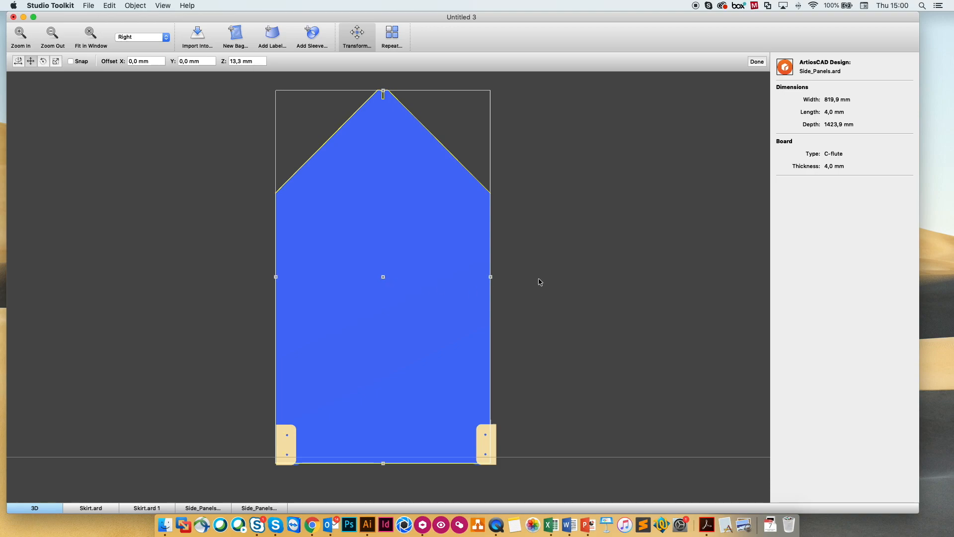
pyautogui.click(542, 280)
# - Return to the perspective view and import Header_Panel.ard from the Created folder
pyautogui.click(141, 8)
pyautogui.moveTo(162, 6)
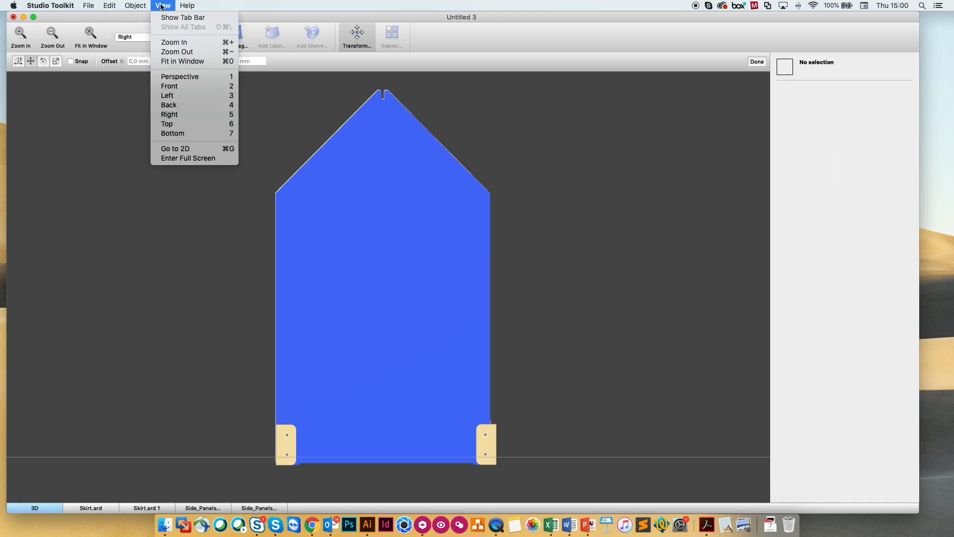
pyautogui.click(180, 77)
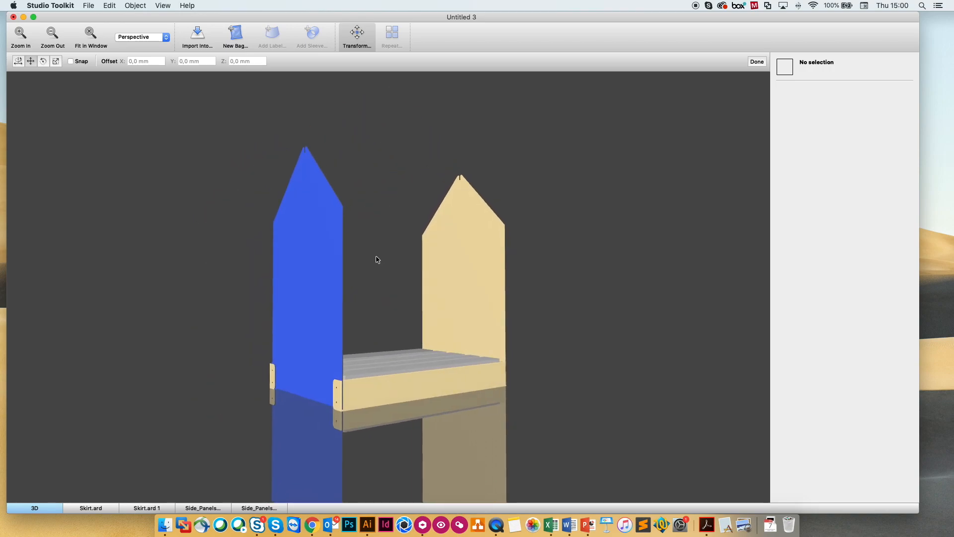
pyautogui.moveTo(376, 257); pyautogui.dragTo(363, 275)
pyautogui.moveTo(354, 192); pyautogui.dragTo(365, 198)
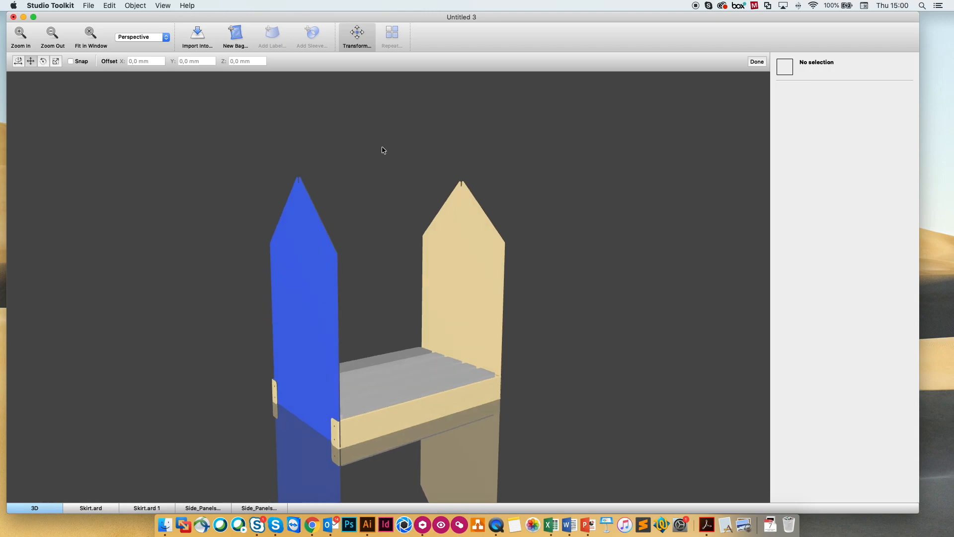
pyautogui.click(197, 38)
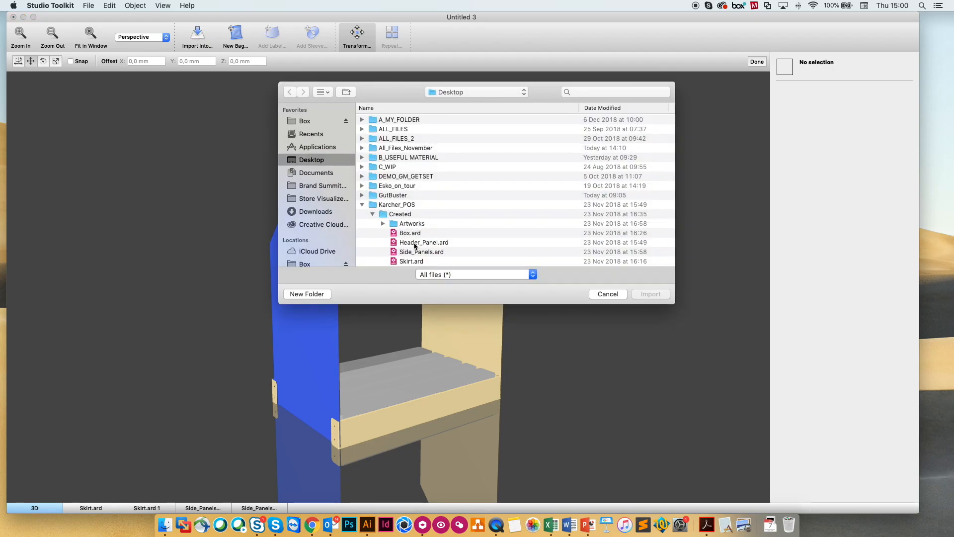
pyautogui.click(415, 244)
pyautogui.click(650, 293)
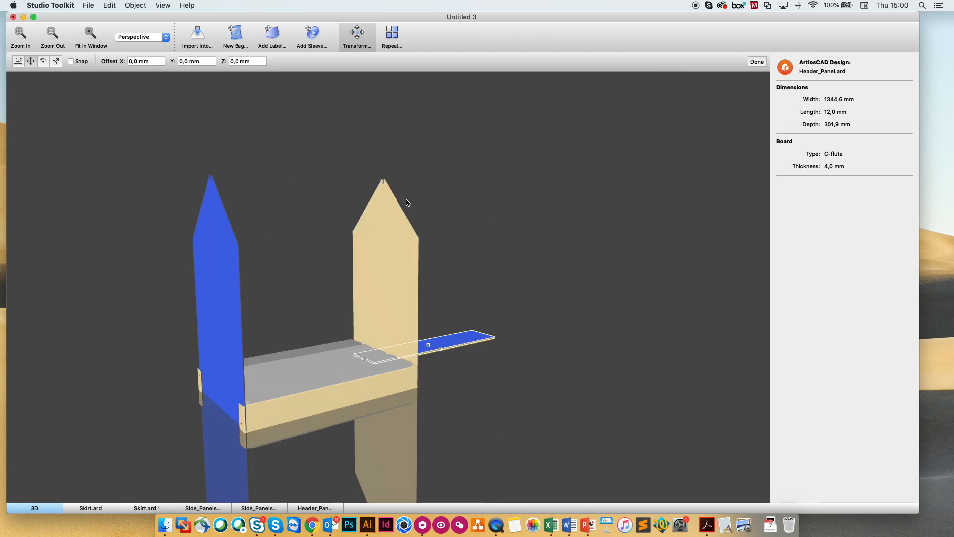
# - Rotate the header panel 90° about X so it stands upright
pyautogui.moveTo(460, 315); pyautogui.dragTo(366, 373)
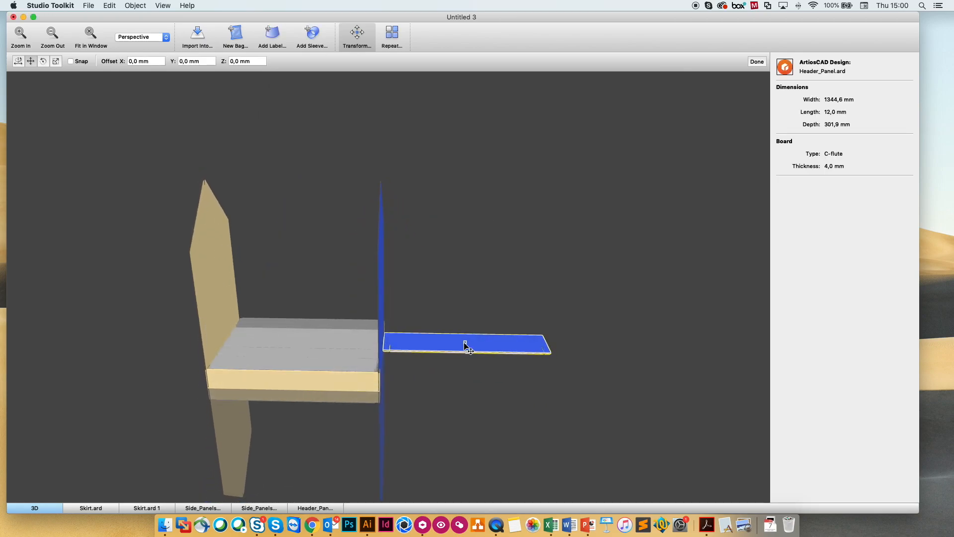
pyautogui.click(43, 61)
pyautogui.moveTo(468, 297); pyautogui.dragTo(471, 378)
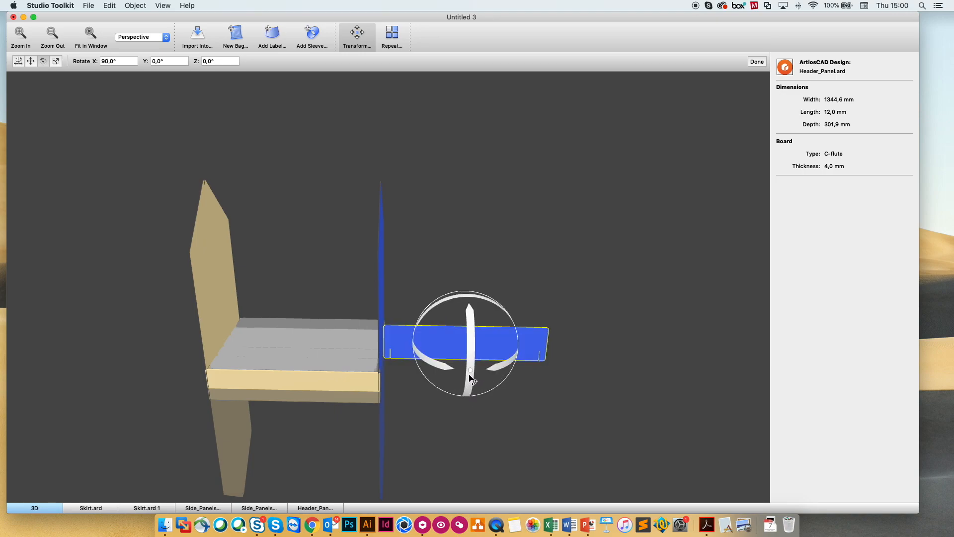
# - Raise the header panel about 1387.6 mm in Y and 216.7 mm in Z, slide it across between both side panels, and deselect it
pyautogui.click(31, 62)
pyautogui.moveTo(459, 330); pyautogui.dragTo(379, 227)
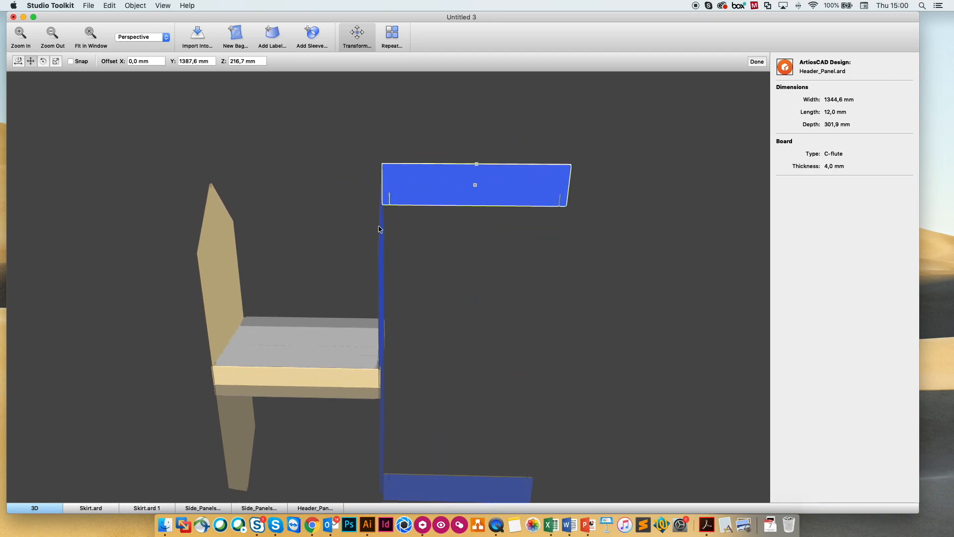
pyautogui.moveTo(564, 235); pyautogui.dragTo(503, 235)
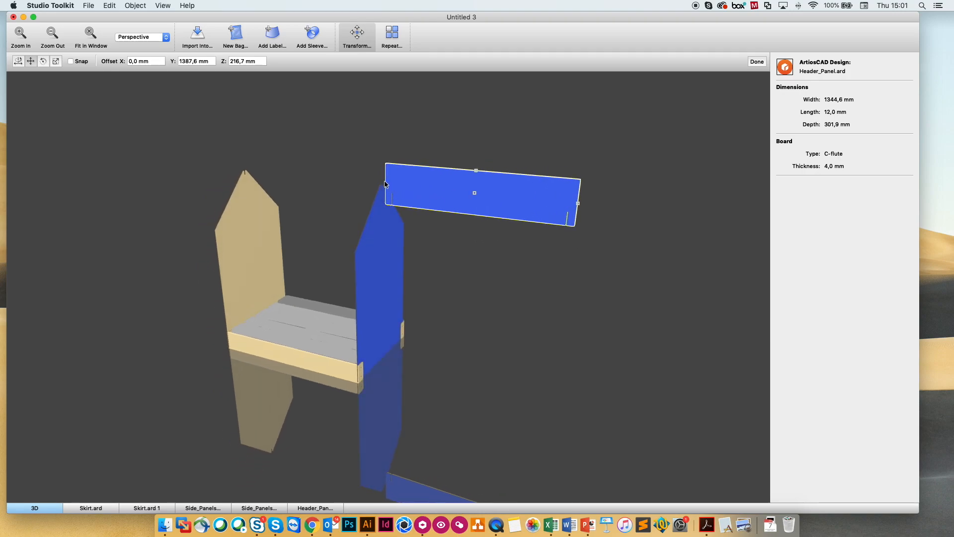
pyautogui.moveTo(582, 203); pyautogui.dragTo(389, 188)
pyautogui.click(430, 196)
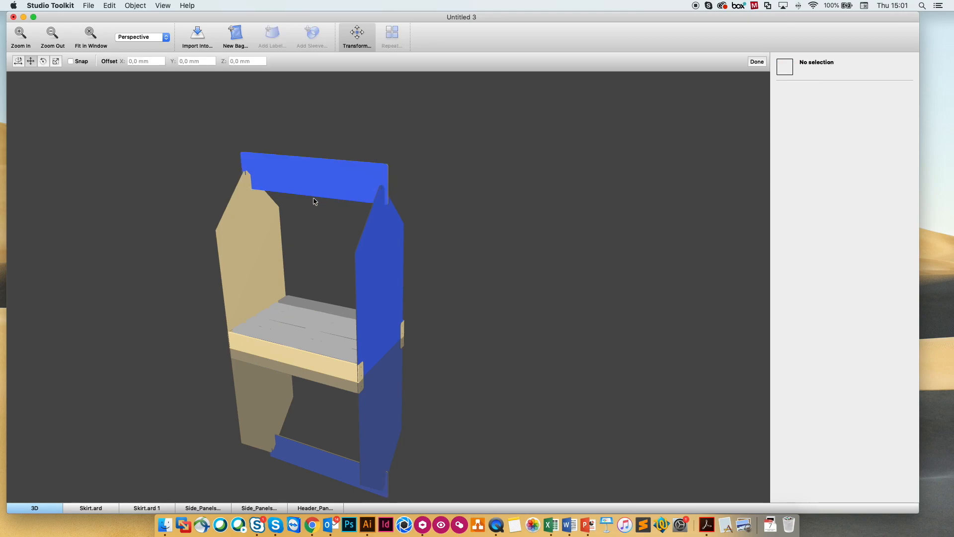
# - Offset the header panel about 25 mm in X and 41.4 mm in Y, fine-tune its seat on the side panel peaks, and deselect it
pyautogui.scroll(5, 314, 202)
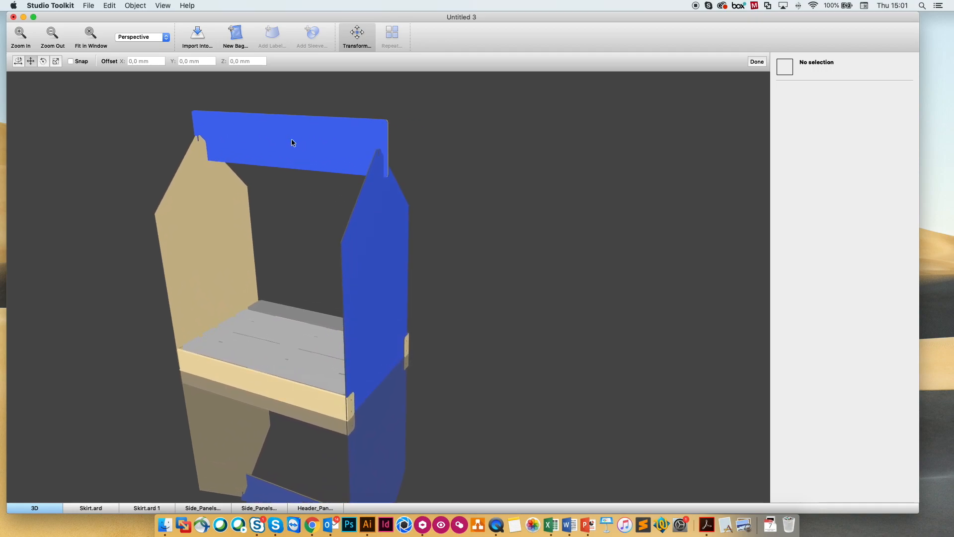
pyautogui.moveTo(271, 140); pyautogui.dragTo(350, 215)
pyautogui.scroll(5, 486, 241)
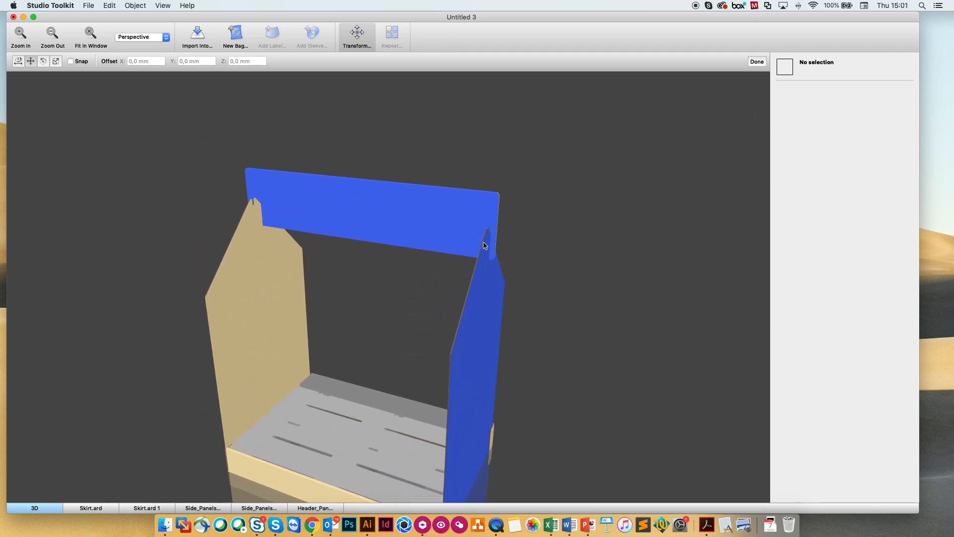
pyautogui.scroll(3, 515, 235)
pyautogui.click(468, 162)
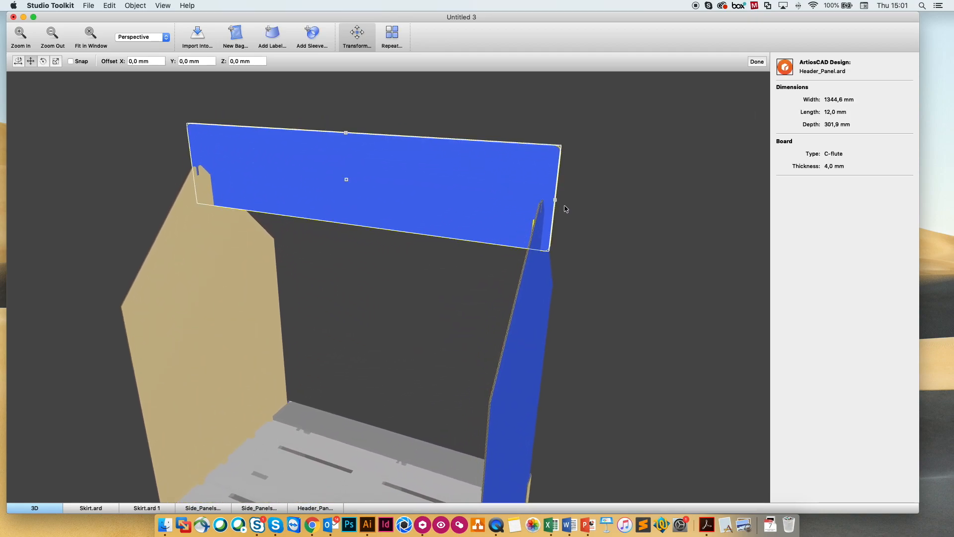
pyautogui.moveTo(556, 198); pyautogui.dragTo(566, 203)
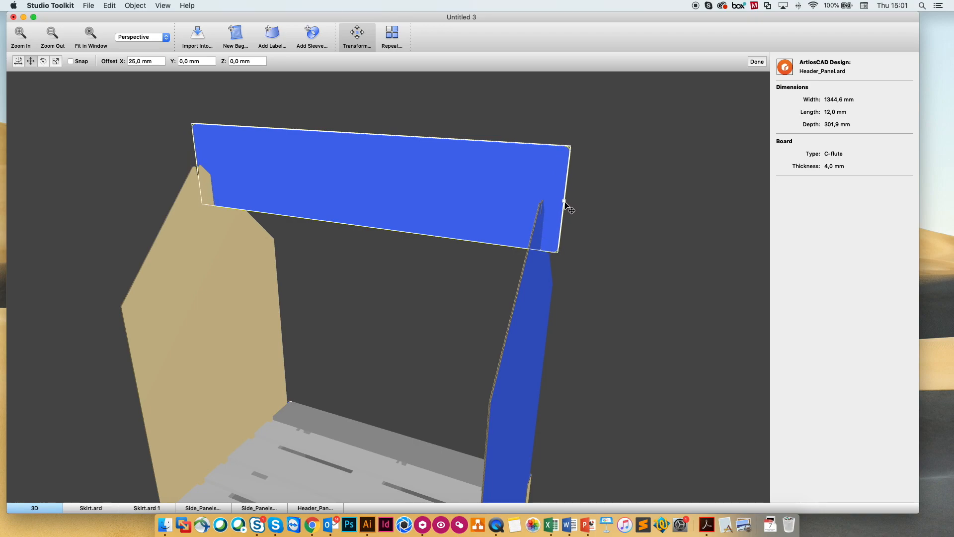
pyautogui.moveTo(355, 134); pyautogui.dragTo(354, 113)
pyautogui.moveTo(354, 121); pyautogui.dragTo(354, 124)
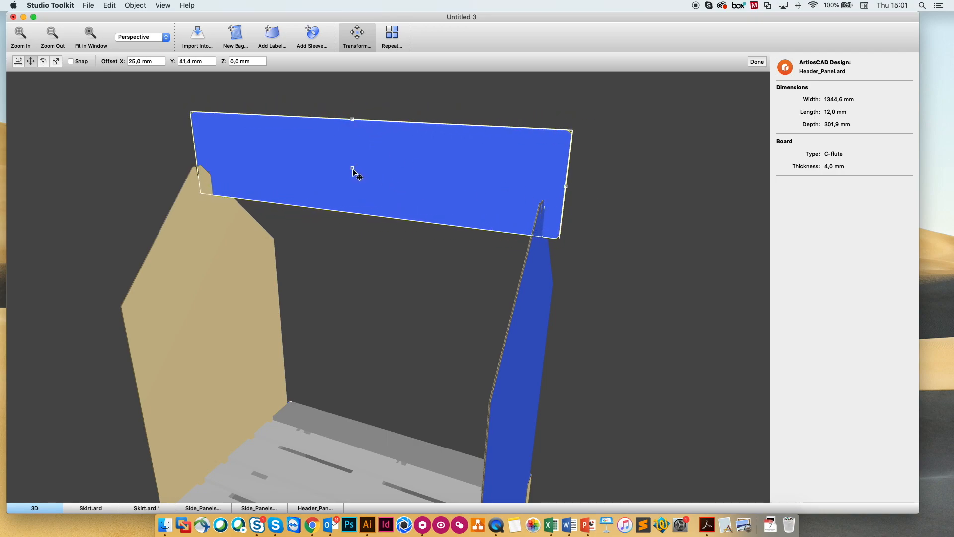
pyautogui.moveTo(352, 169); pyautogui.dragTo(343, 172)
pyautogui.click(497, 299)
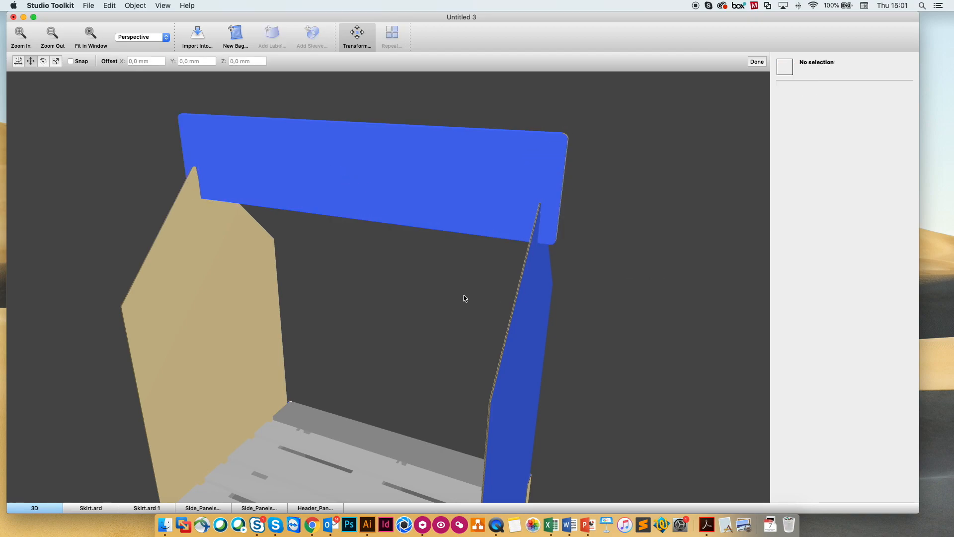
# - Check the finished display from several angles and save it to the Desktop as ASSEMBLY.zae
pyautogui.scroll(-8, 409, 298)
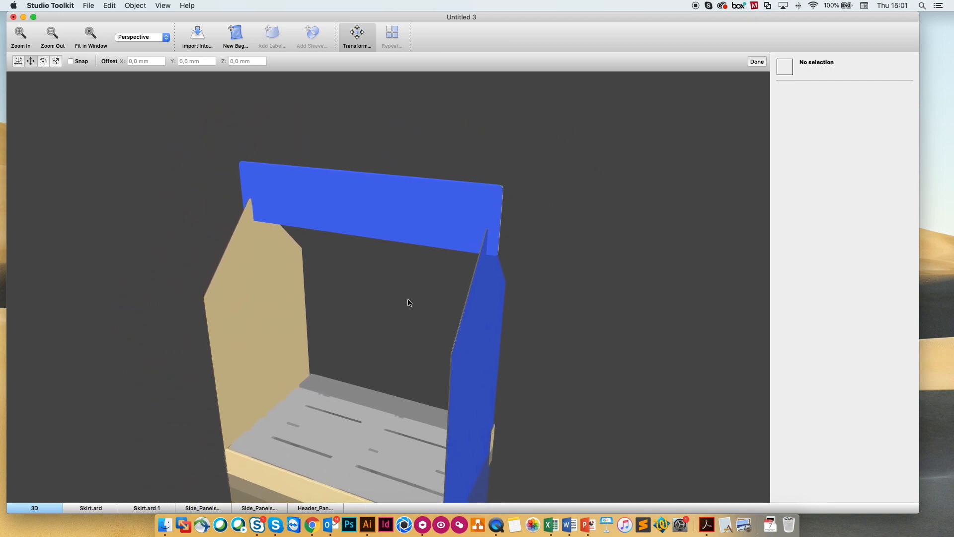
pyautogui.moveTo(366, 383); pyautogui.dragTo(343, 322)
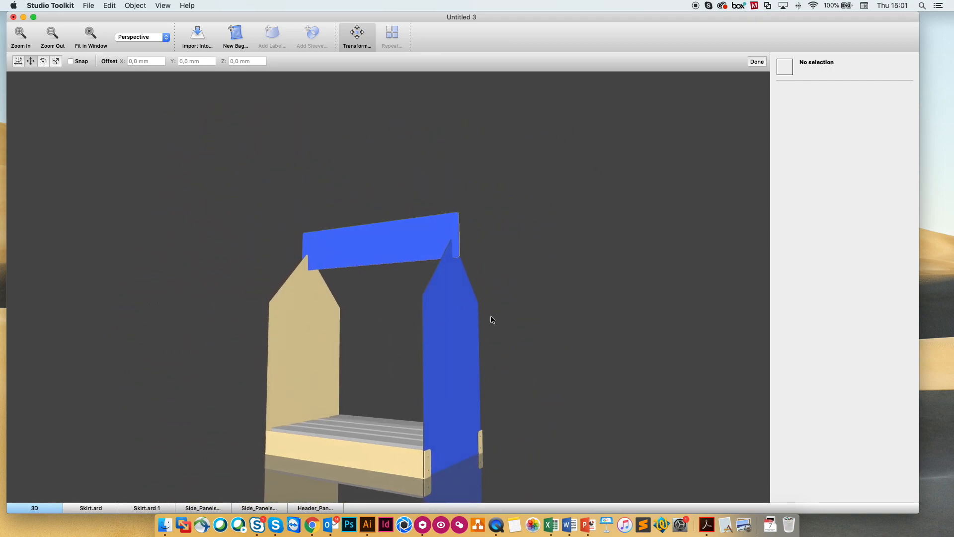
pyautogui.moveTo(422, 330); pyautogui.dragTo(436, 290)
pyautogui.moveTo(268, 283); pyautogui.dragTo(381, 290)
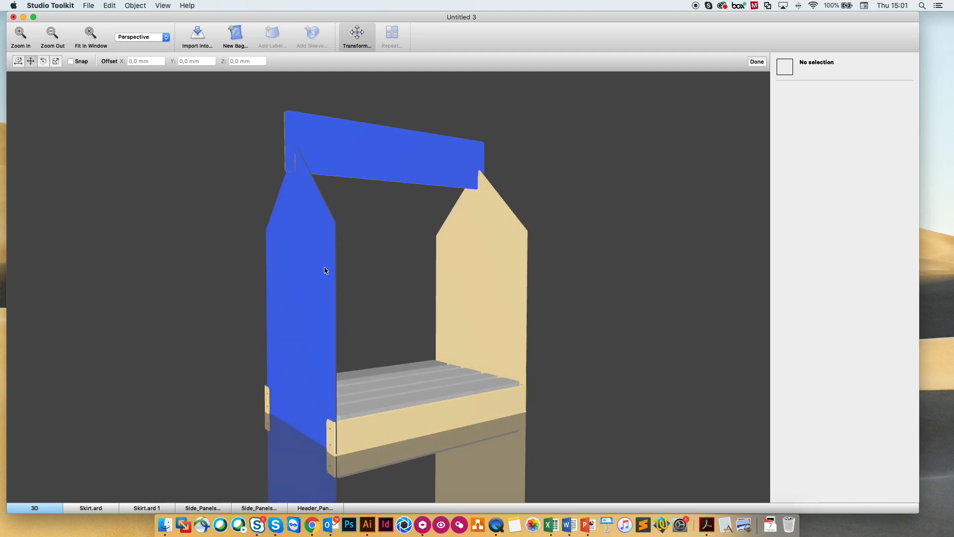
pyautogui.click(92, 7)
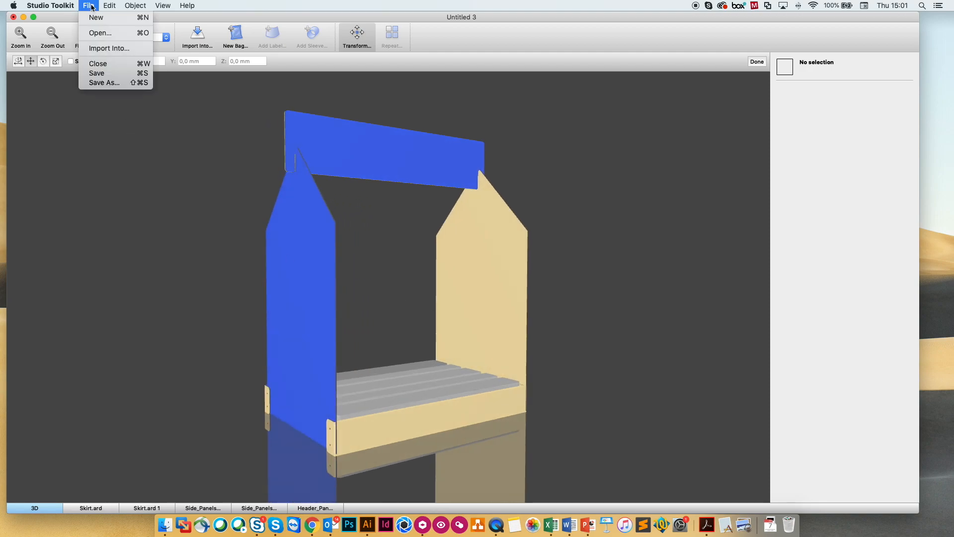
pyautogui.click(105, 83)
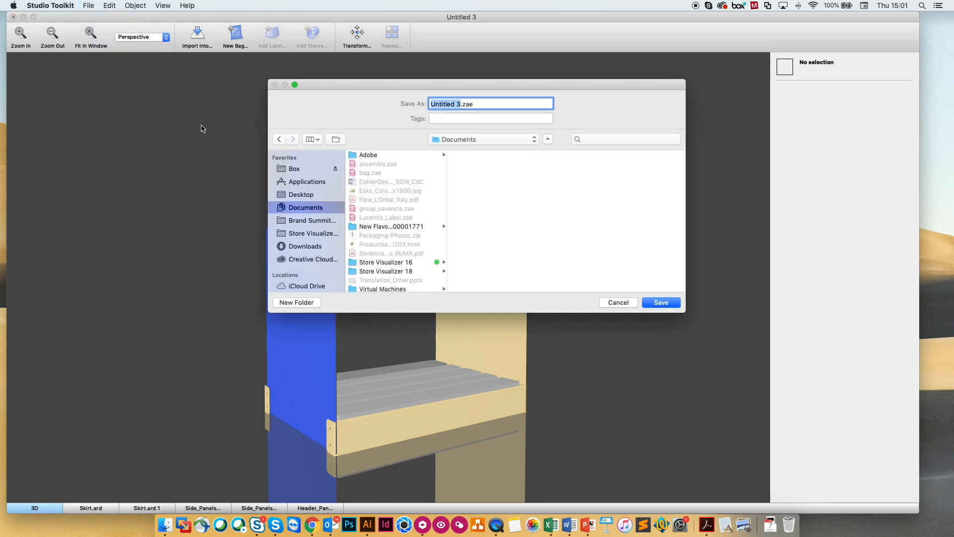
pyautogui.write('ASSEMBLY')
pyautogui.click(315, 196)
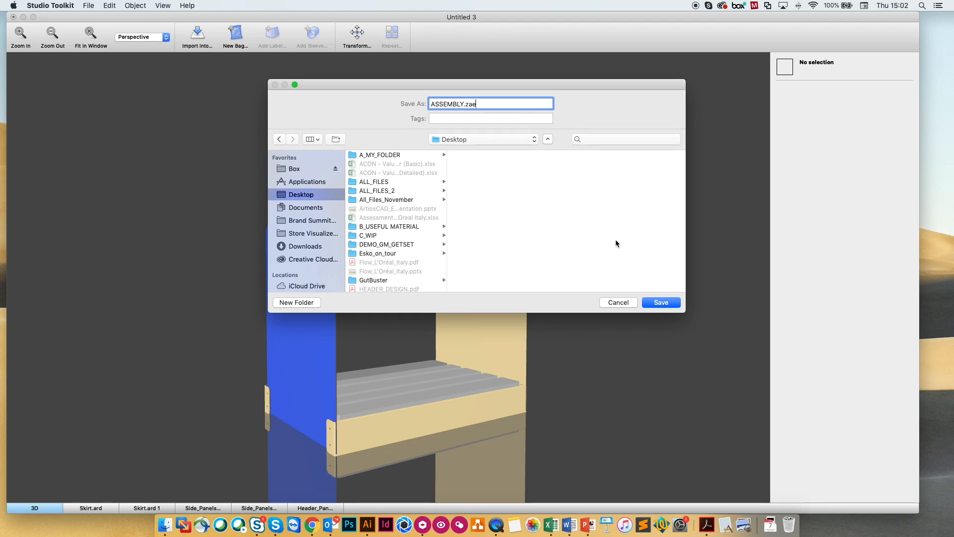
pyautogui.click(659, 303)
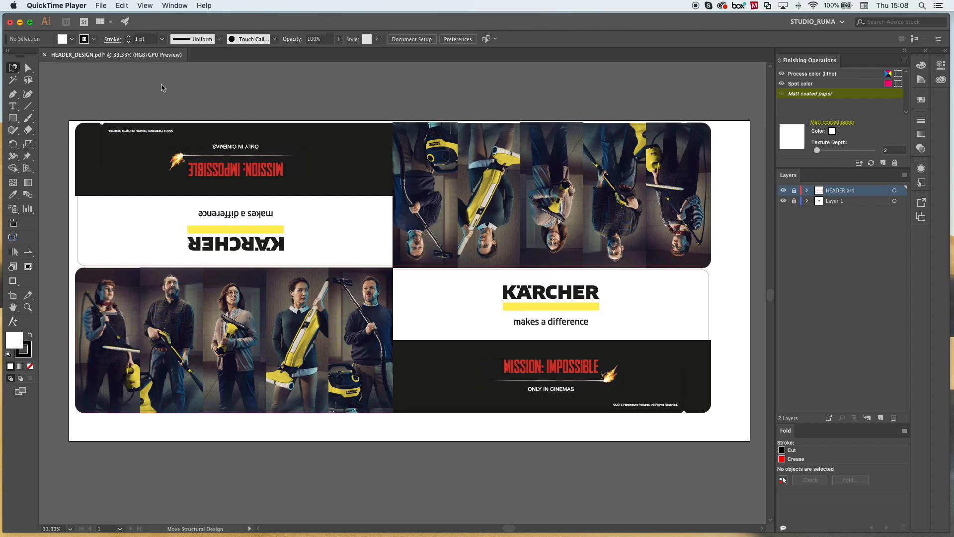
# - Switch to Illustrator with HEADER_DESIGN.pdf, open the Studio 3D preview, and tilt the header for a more frontal view
pyautogui.click(162, 88)
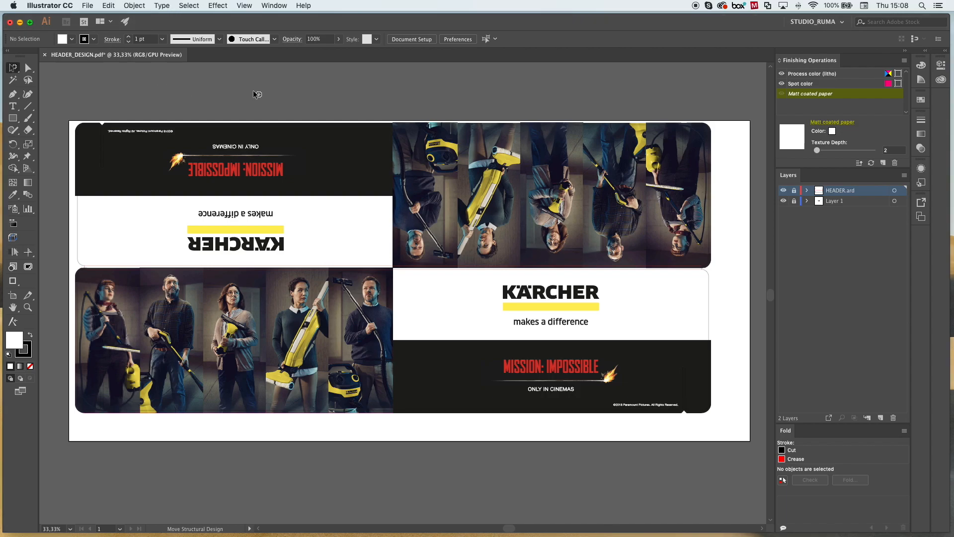
pyautogui.press('super+e')
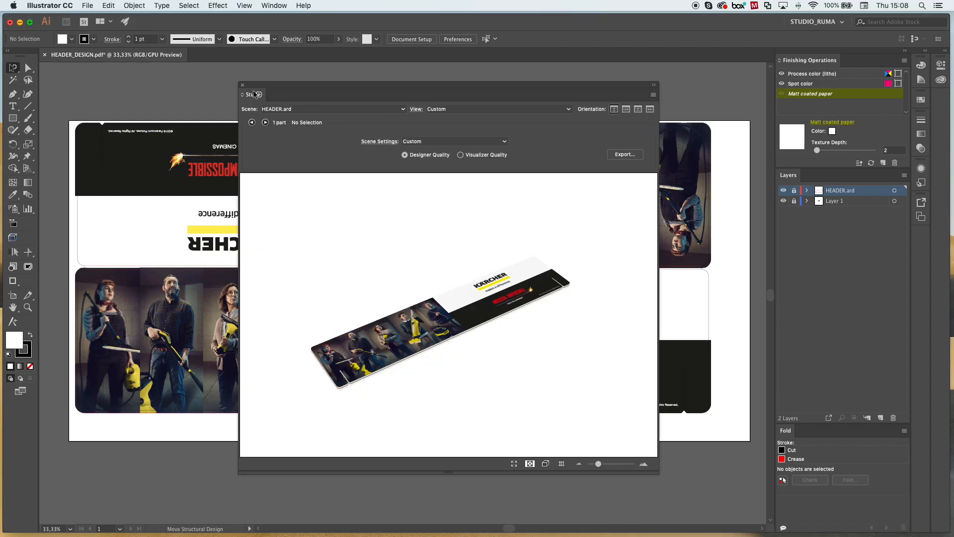
pyautogui.moveTo(468, 310); pyautogui.dragTo(507, 280)
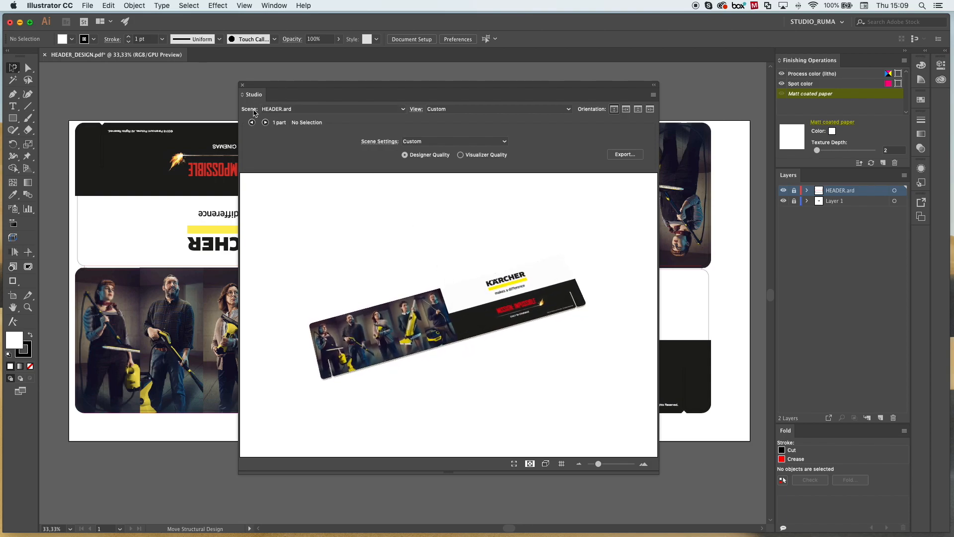
# - Load ASSEMBLY.zae from the Desktop as the scene in the Studio preview
pyautogui.click(392, 110)
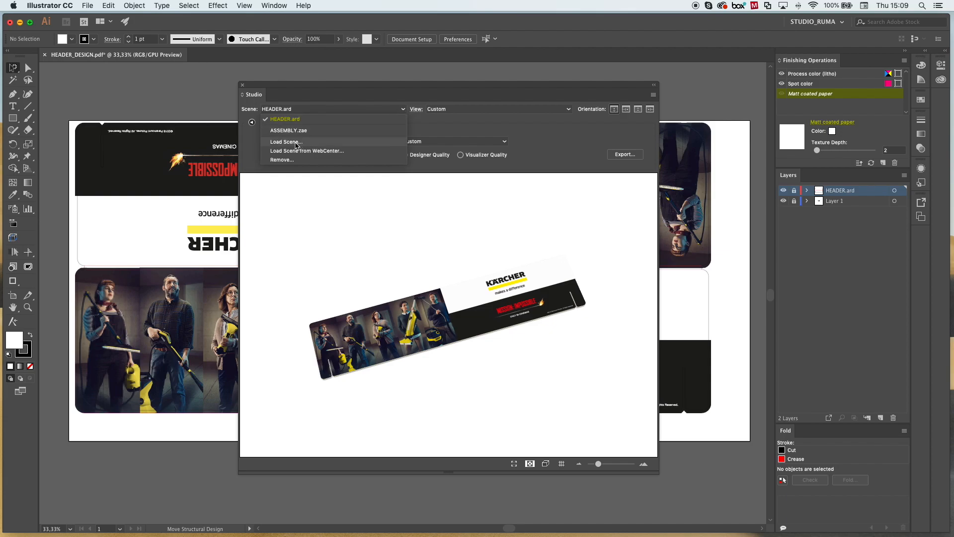
pyautogui.click(297, 142)
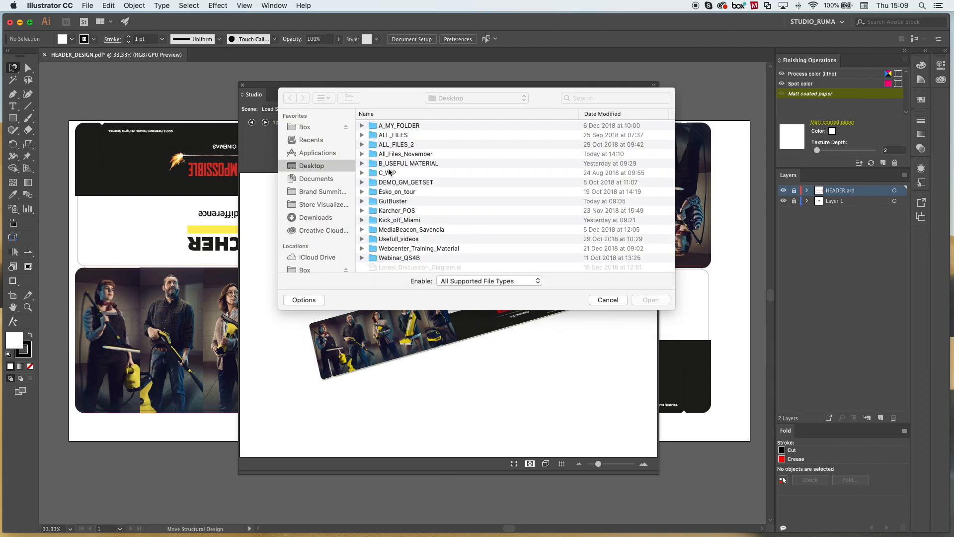
pyautogui.scroll(-5, 405, 172)
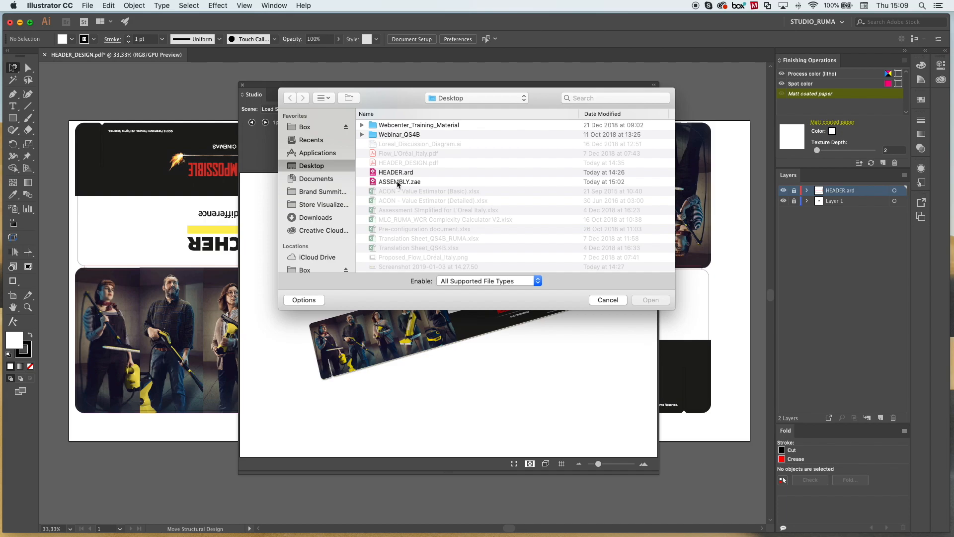
pyautogui.click(397, 182)
pyautogui.click(661, 304)
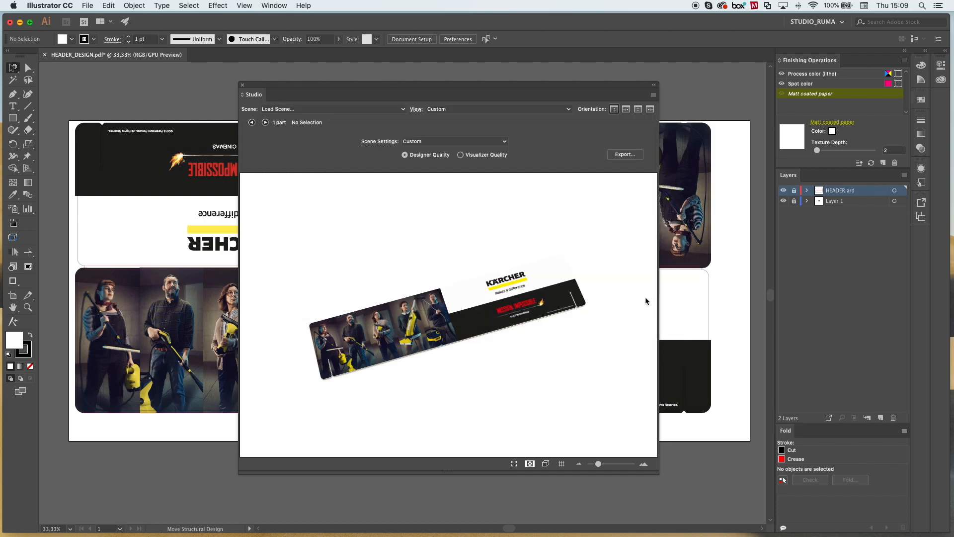
# - Examine the header artwork on the assembled display from different angles, and close the Studio preview
pyautogui.moveTo(511, 311)
pyautogui.mouseDown()
pyautogui.moveTo(508, 280)
pyautogui.moveTo(505, 304)
pyautogui.mouseUp()
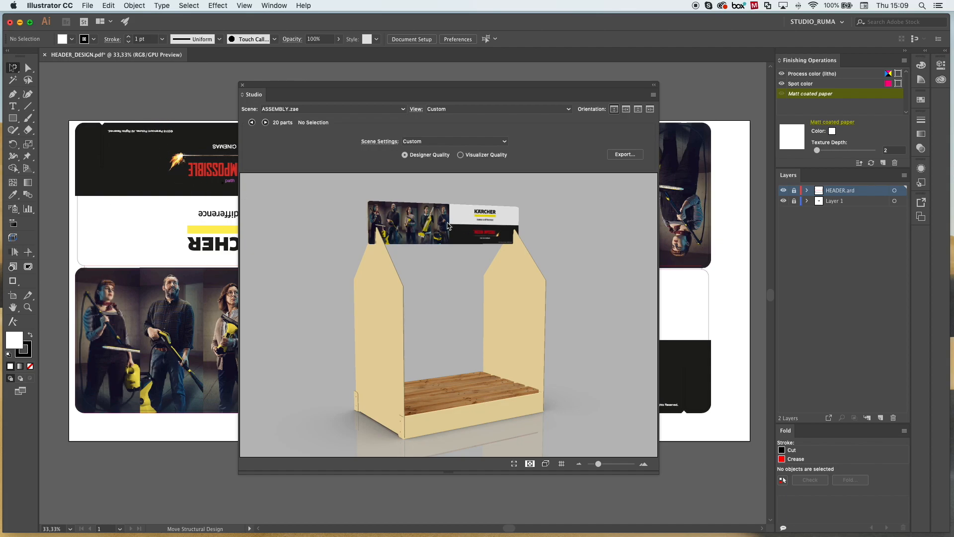
pyautogui.moveTo(480, 383); pyautogui.dragTo(466, 407)
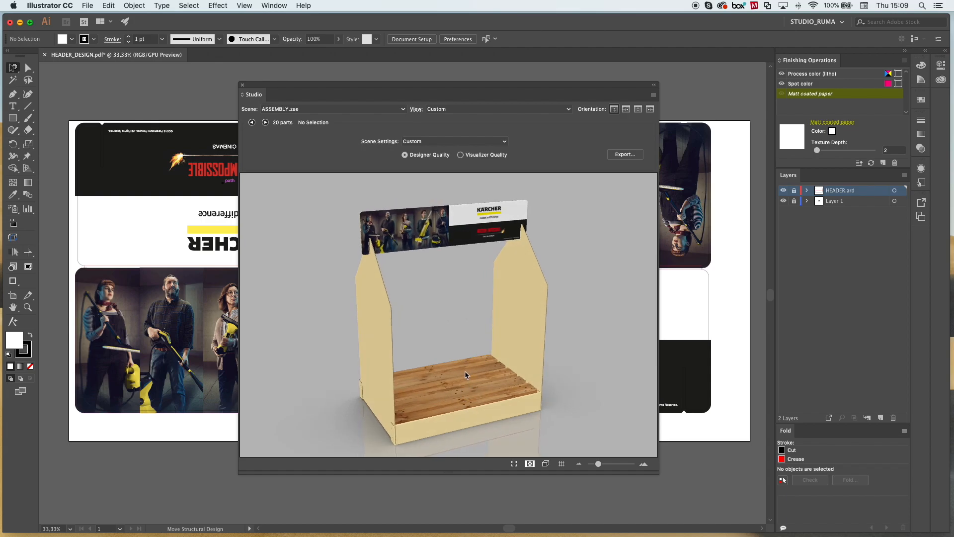
pyautogui.moveTo(443, 364); pyautogui.dragTo(455, 336)
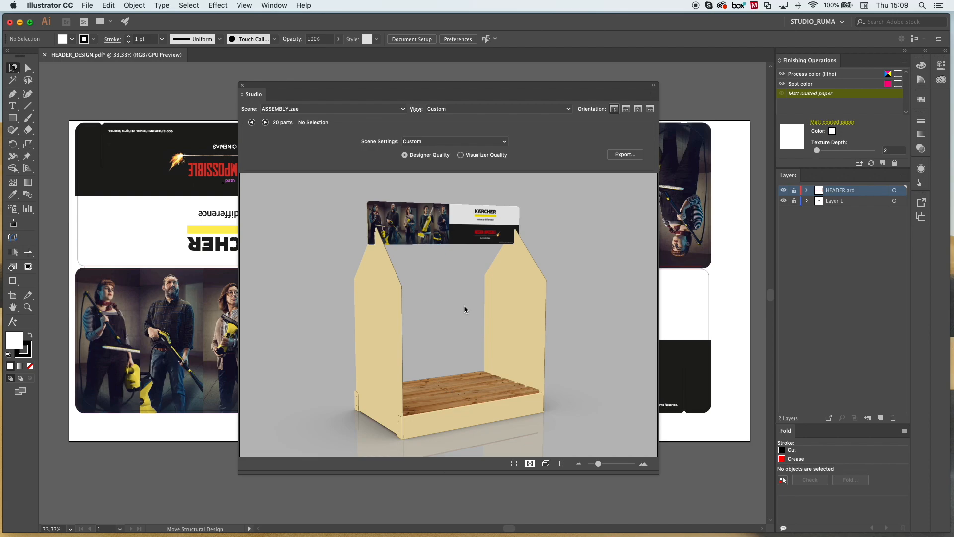
pyautogui.moveTo(452, 85); pyautogui.dragTo(460, 79)
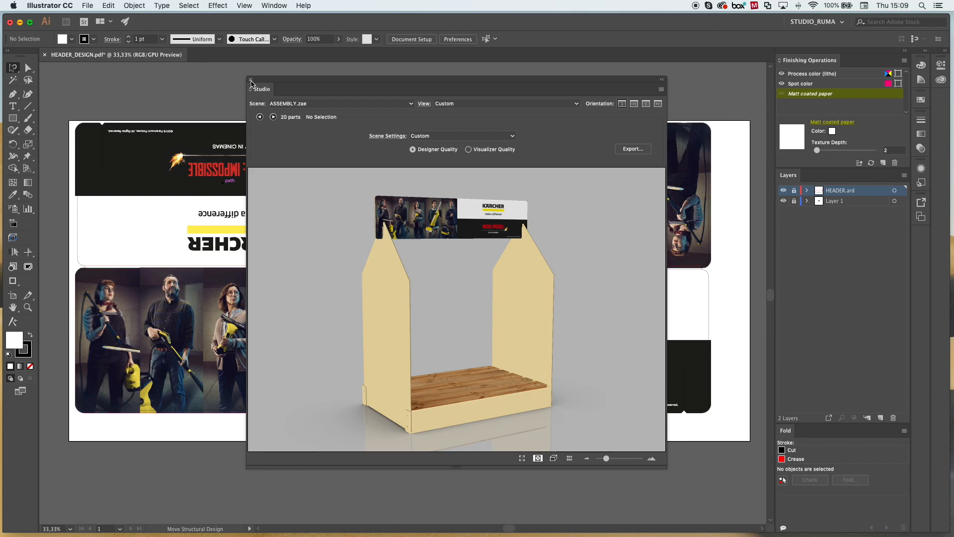
pyautogui.click(252, 80)
# - Switch to Finder and open Side_Panel_Back.pdf from the Created > Artworks folder in Illustrator, showing the whole panel
pyautogui.hotkey('ctrl', 'Up')
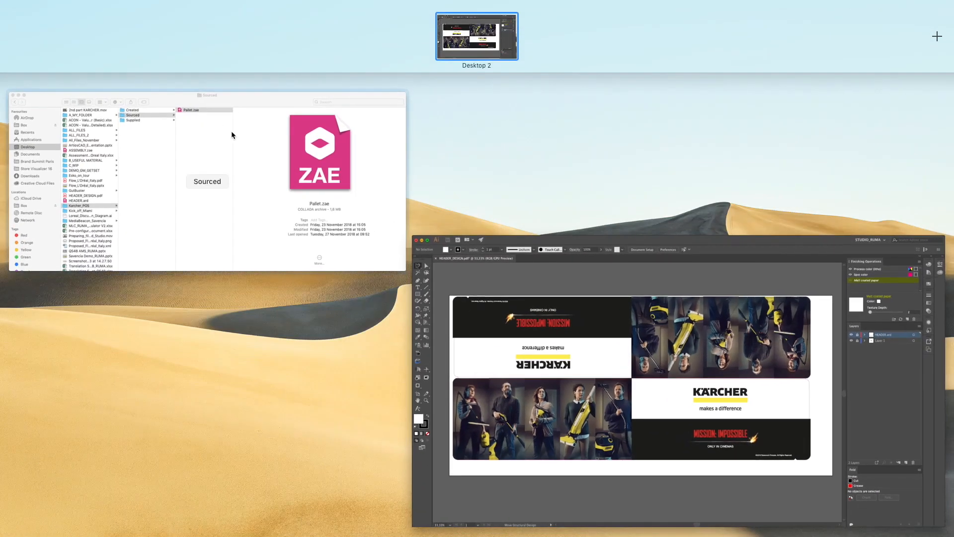
pyautogui.click(224, 162)
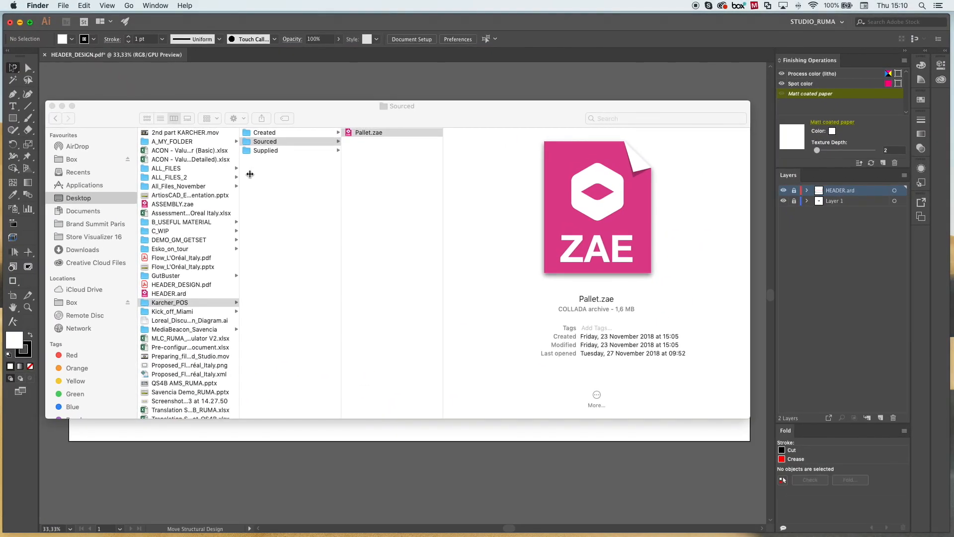
pyautogui.click(274, 133)
pyautogui.click(389, 133)
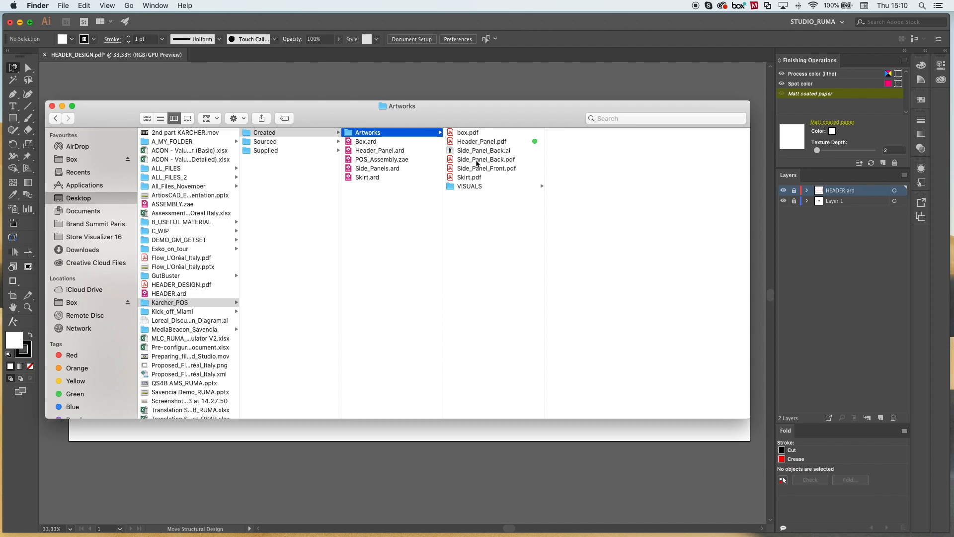
pyautogui.click(485, 160)
pyautogui.rightClick(485, 161)
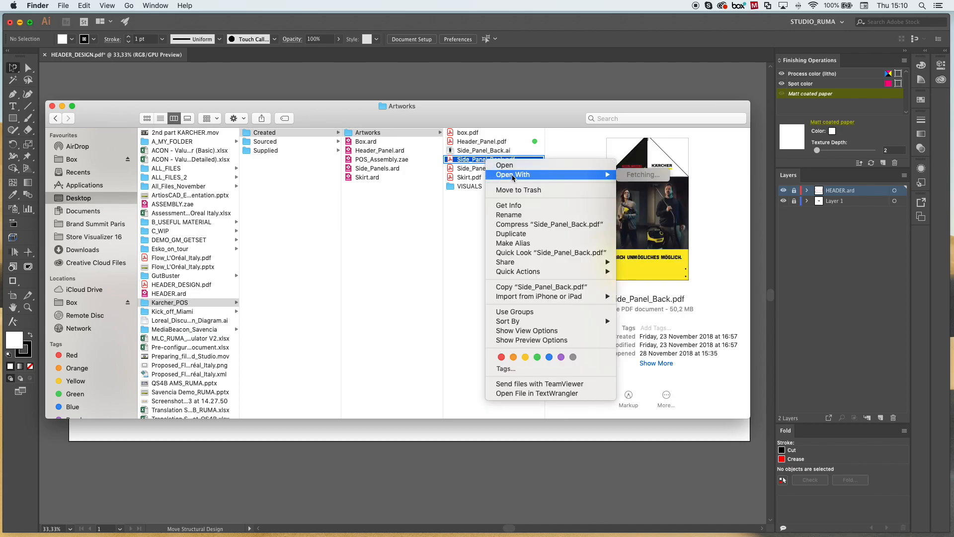
pyautogui.moveTo(507, 174)
pyautogui.click(656, 203)
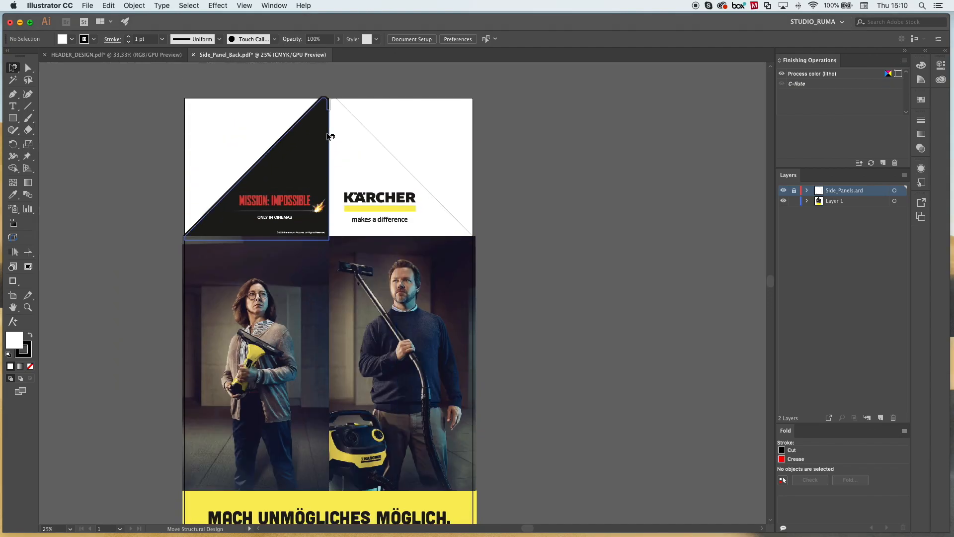
pyautogui.scroll(-1, 375, 144)
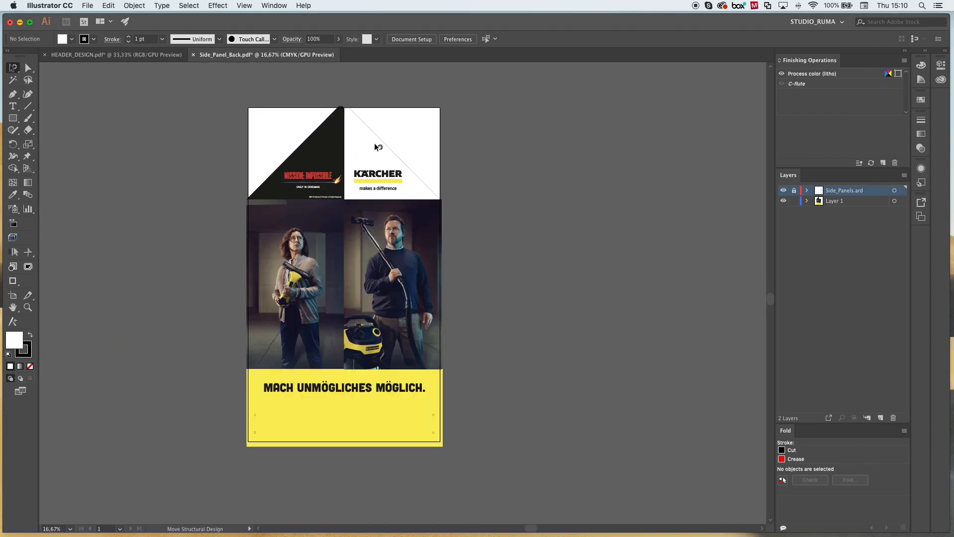
# - Switch to Finder and open Side_Panel_Front.pdf from the Artworks folder in Adobe Illustrator CC 2018
pyautogui.hotkey('ctrl', 'Up')
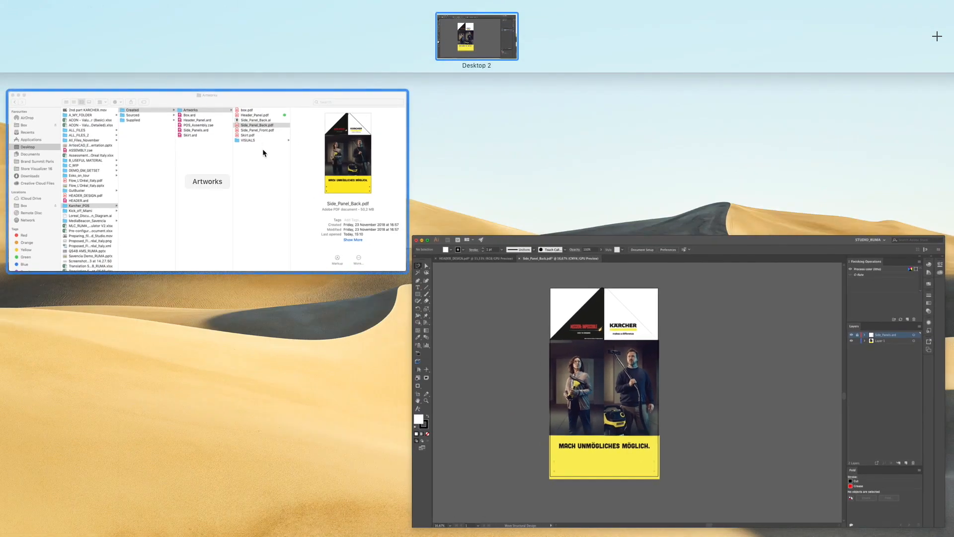
pyautogui.click(262, 148)
pyautogui.click(481, 169)
pyautogui.rightClick(481, 172)
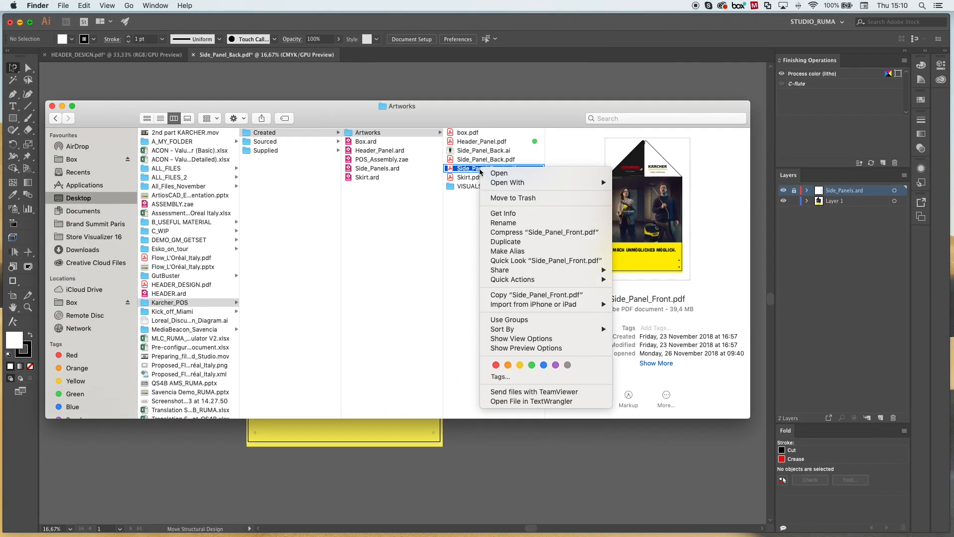
pyautogui.moveTo(501, 184)
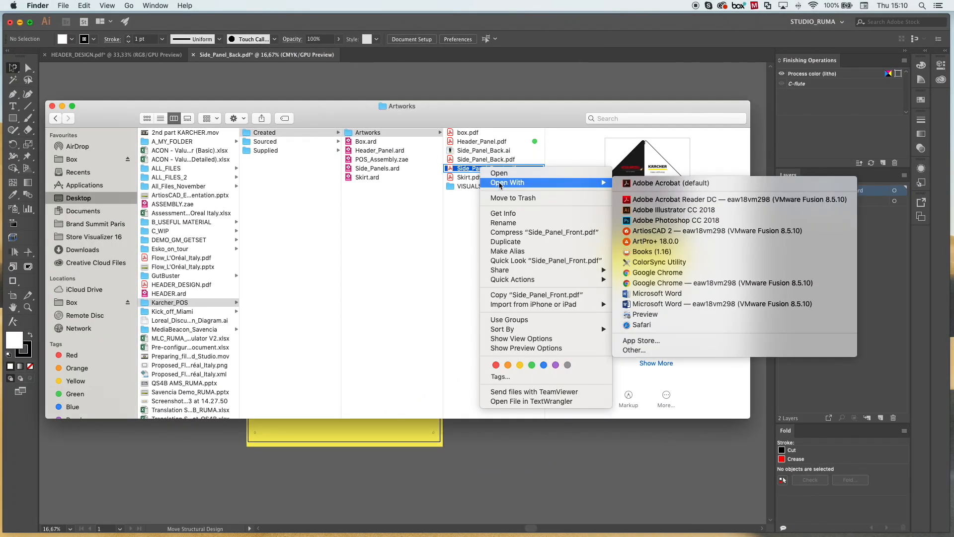
pyautogui.click(661, 209)
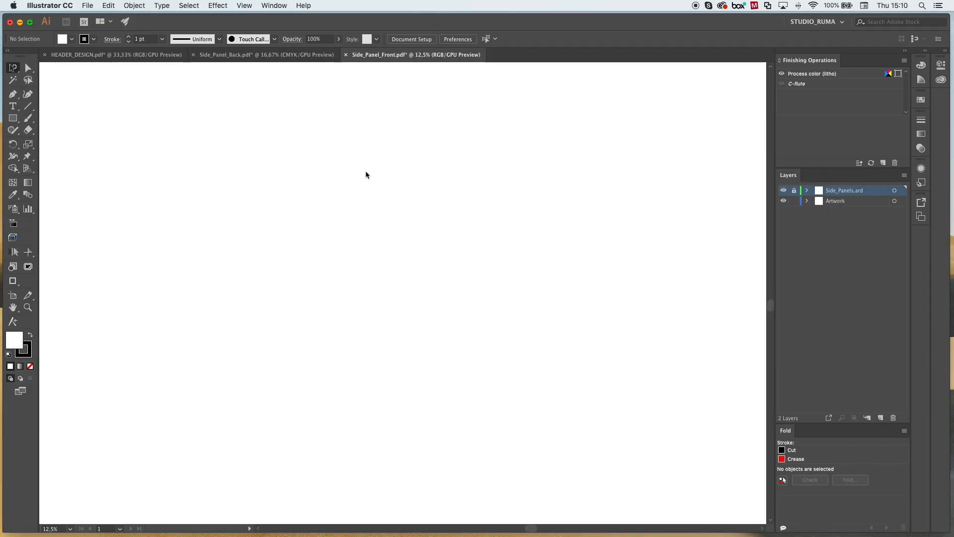
# - Return to the Artworks folder in Finder and open Skirt.pdf in Adobe Illustrator CC 2018
pyautogui.hotkey('ctrl', 'Up')
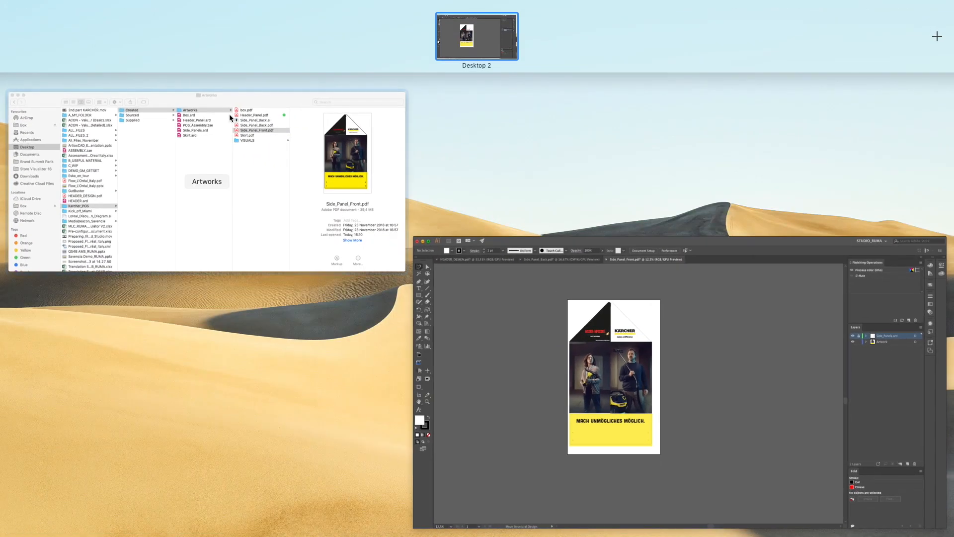
pyautogui.click(257, 178)
pyautogui.click(464, 178)
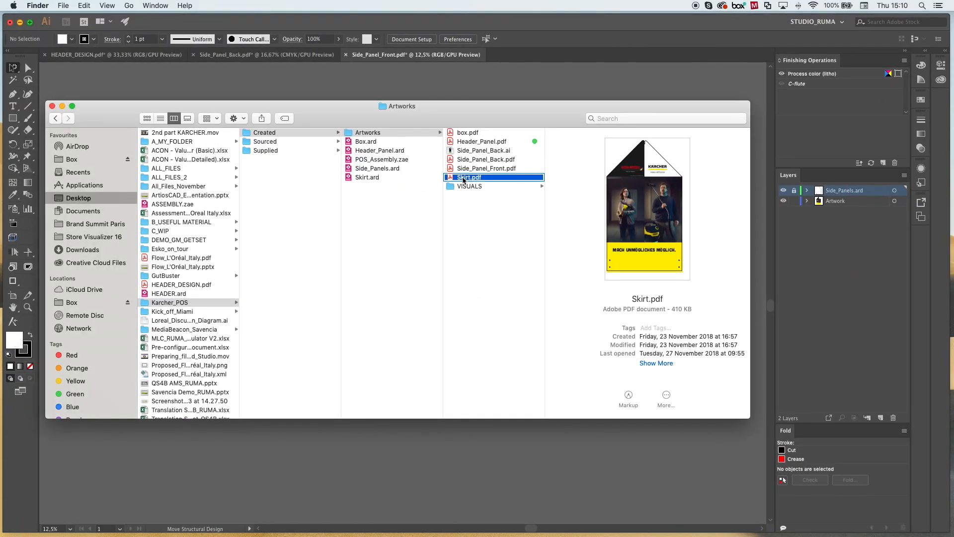
pyautogui.rightClick(464, 178)
pyautogui.moveTo(547, 192)
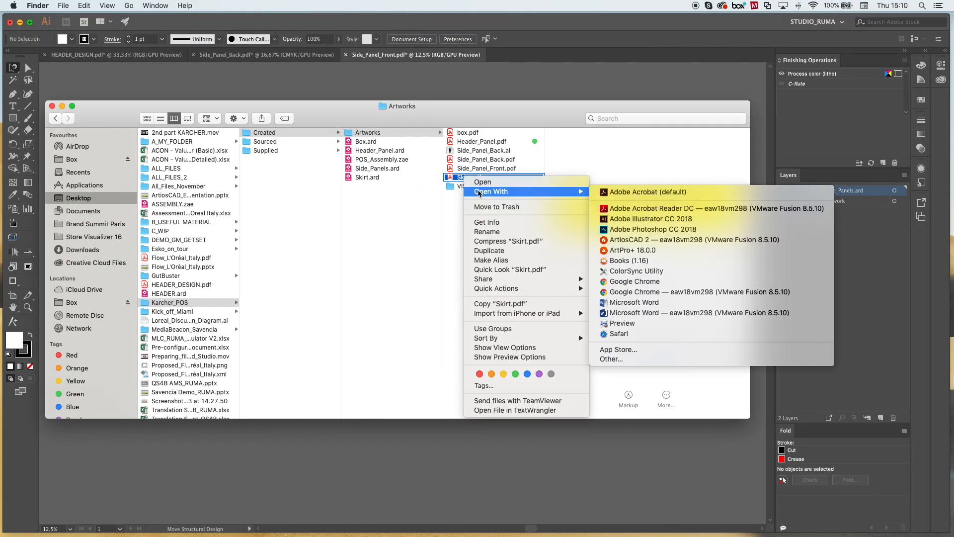
pyautogui.click(618, 220)
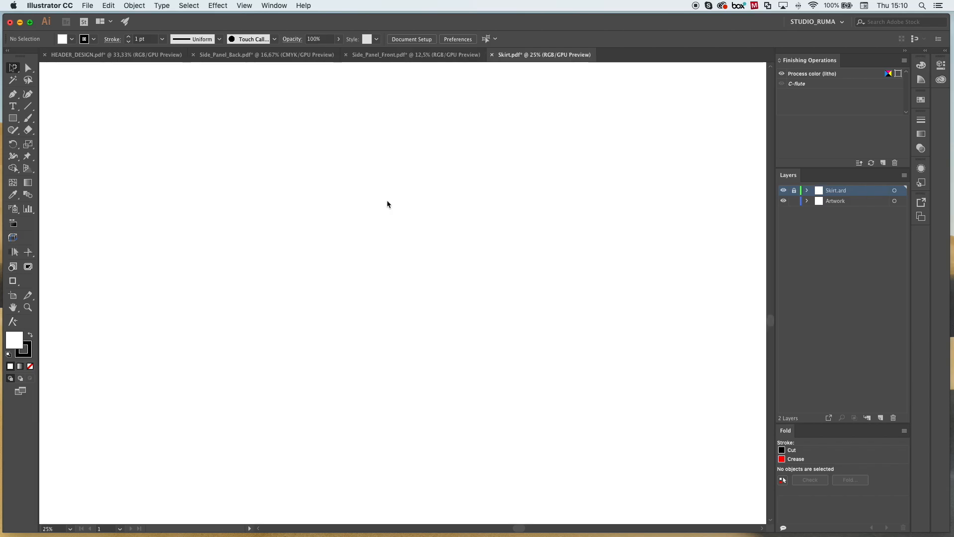
pyautogui.scroll(3, 333, 168)
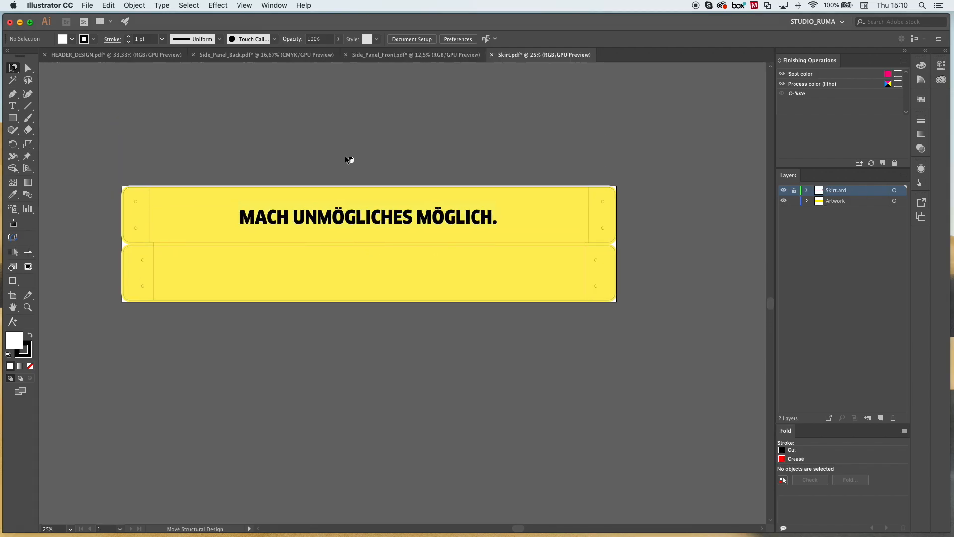
# - Go back to Side_Panel_Back.pdf, show it in the Studio 3D preview with its face visible, and place the preview beside the artwork
pyautogui.click(241, 56)
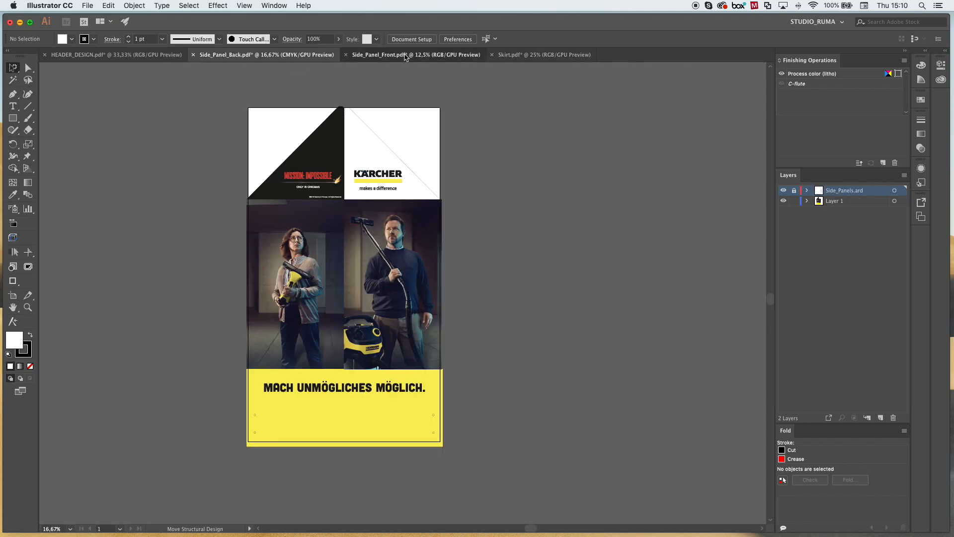
pyautogui.hotkey('ctrl', 'Tab')
pyautogui.hotkey('ctrl', 'Tab')
pyautogui.click(232, 55)
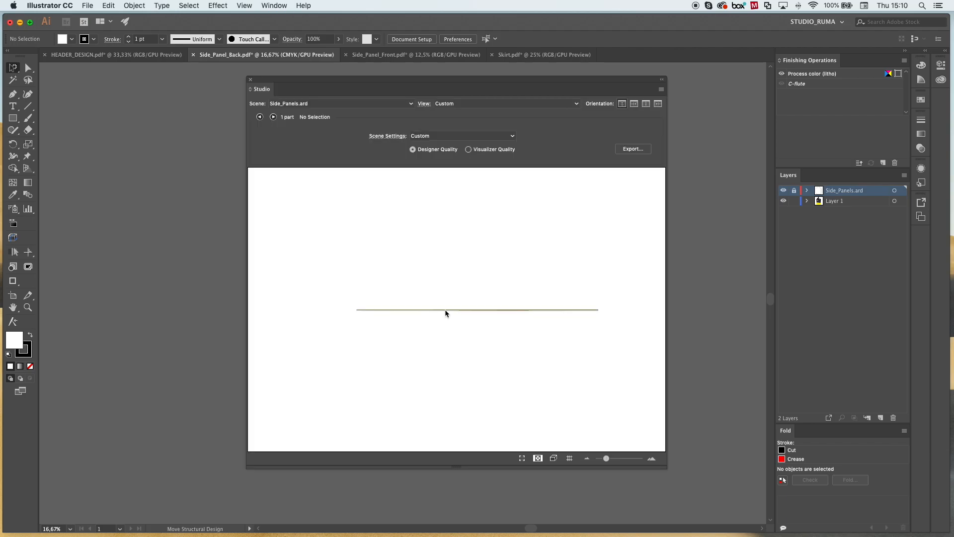
pyautogui.moveTo(446, 310)
pyautogui.mouseDown()
pyautogui.moveTo(472, 335)
pyautogui.moveTo(478, 295)
pyautogui.moveTo(441, 337)
pyautogui.moveTo(447, 296)
pyautogui.mouseUp()
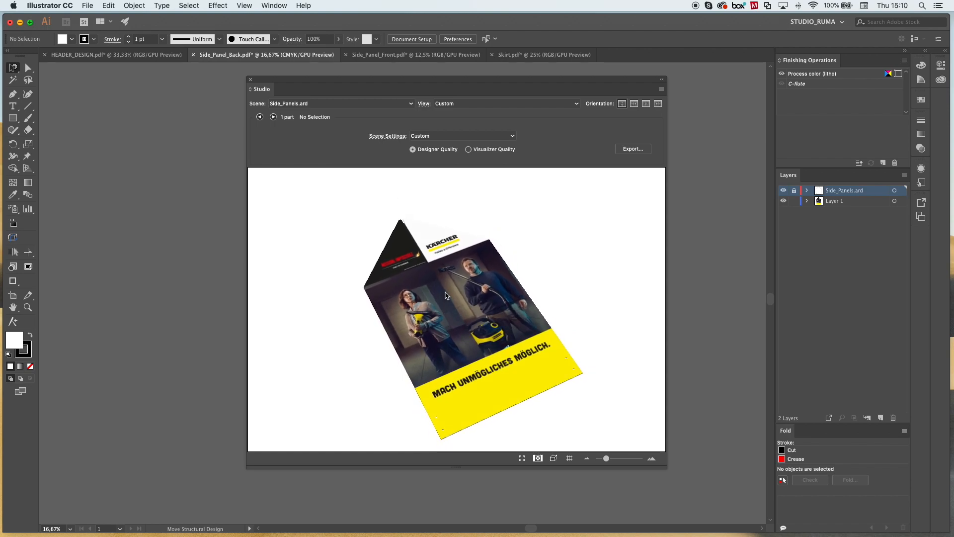
pyautogui.moveTo(509, 84); pyautogui.dragTo(720, 108)
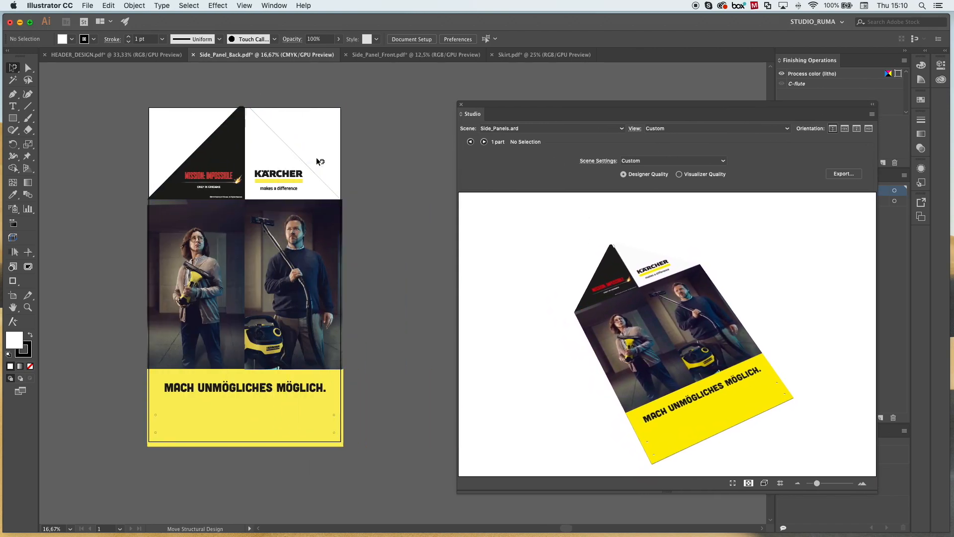
# - View Side_Panel_Front.pdf and Skirt.pdf with the Studio preview open, turning the folded skirt to see its printed face
pyautogui.click(402, 56)
pyautogui.hscroll(6, 328, 200)
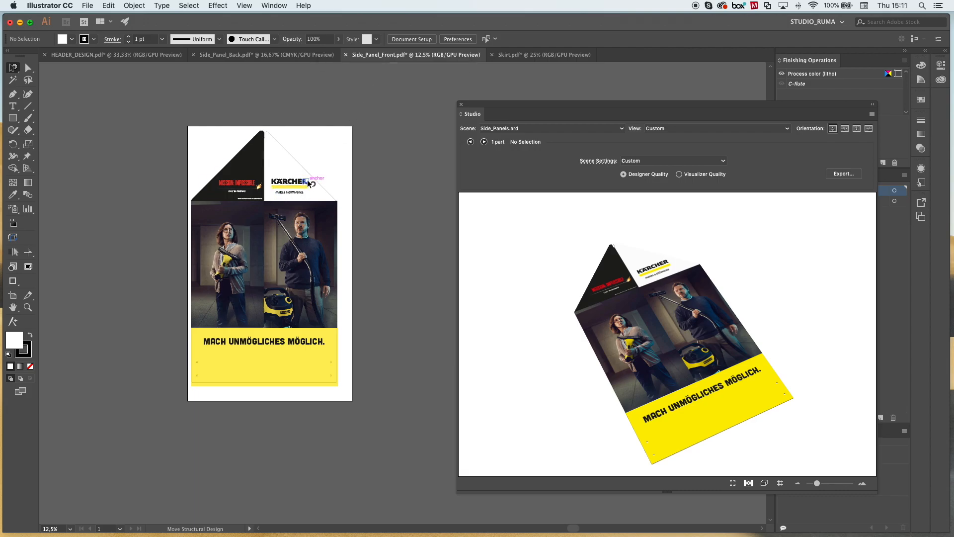
pyautogui.click(532, 58)
pyautogui.moveTo(667, 334); pyautogui.dragTo(623, 356)
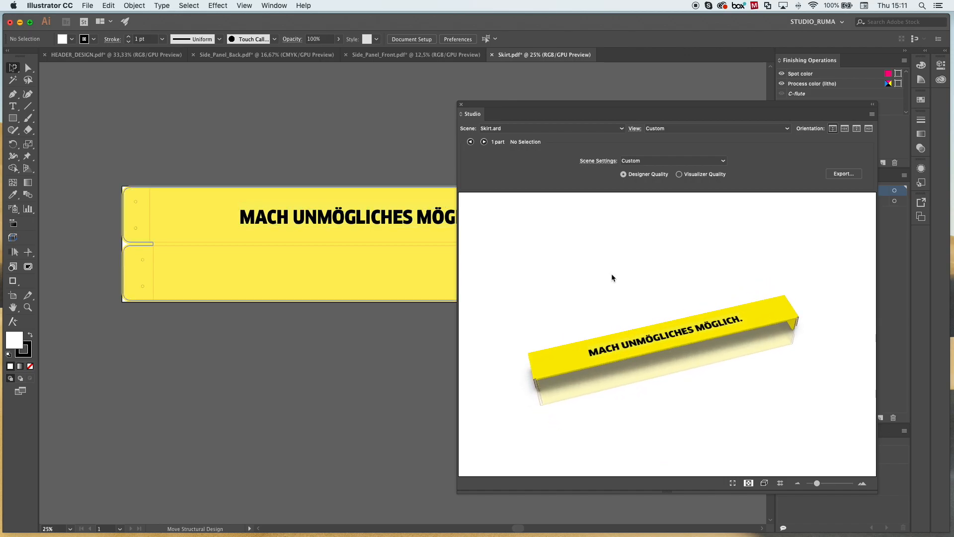
# - Set the Studio scene to ASSEMBLY.zae and examine the skirt text on the display from both sides
pyautogui.click(622, 128)
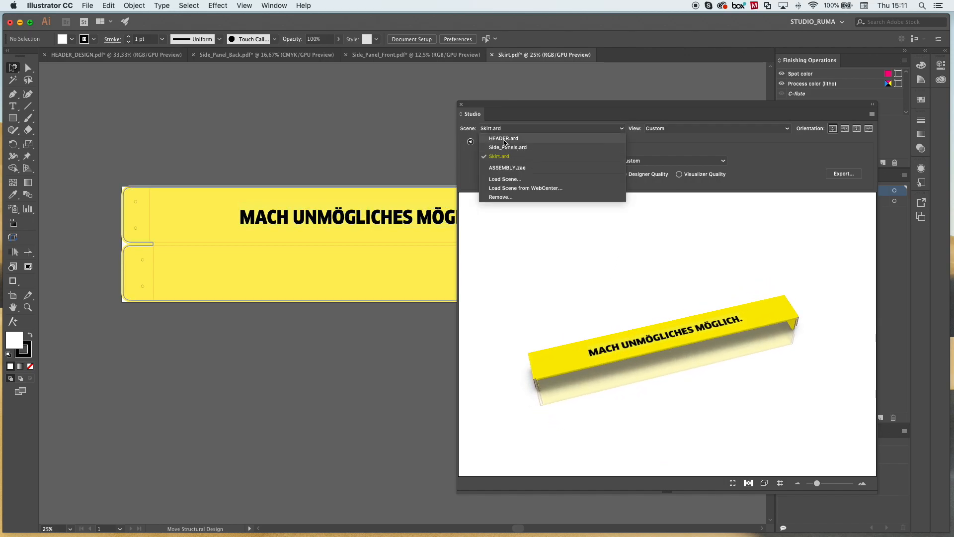
pyautogui.click(507, 168)
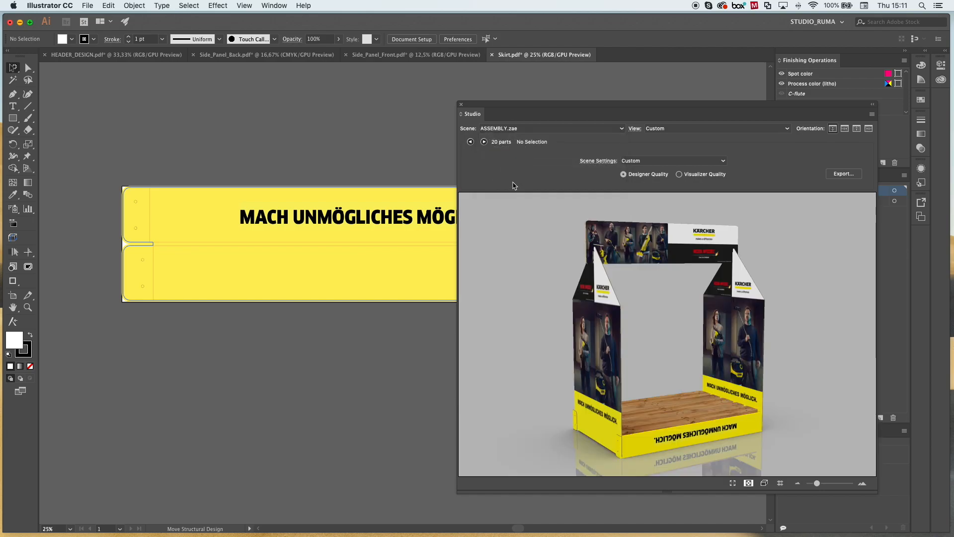
pyautogui.moveTo(759, 354); pyautogui.dragTo(659, 435)
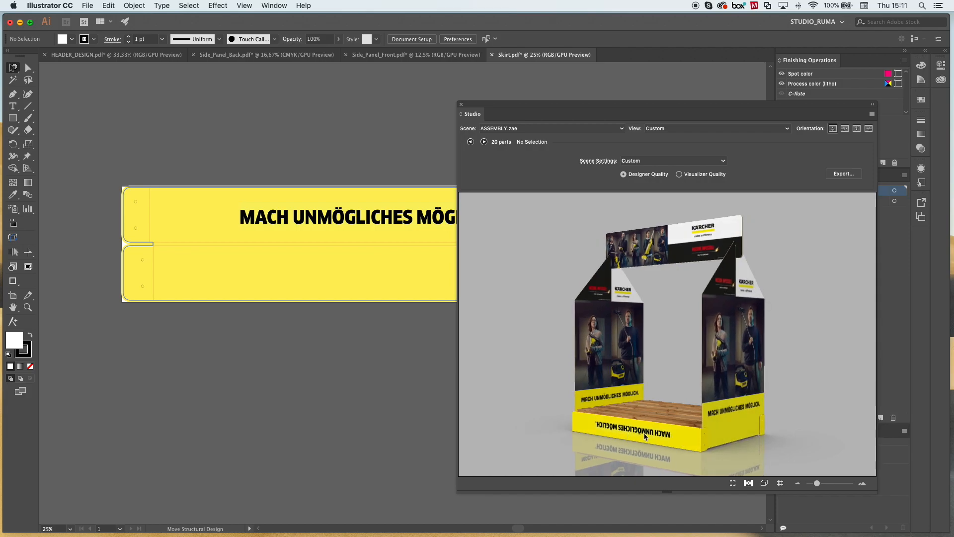
pyautogui.moveTo(646, 436); pyautogui.dragTo(667, 437)
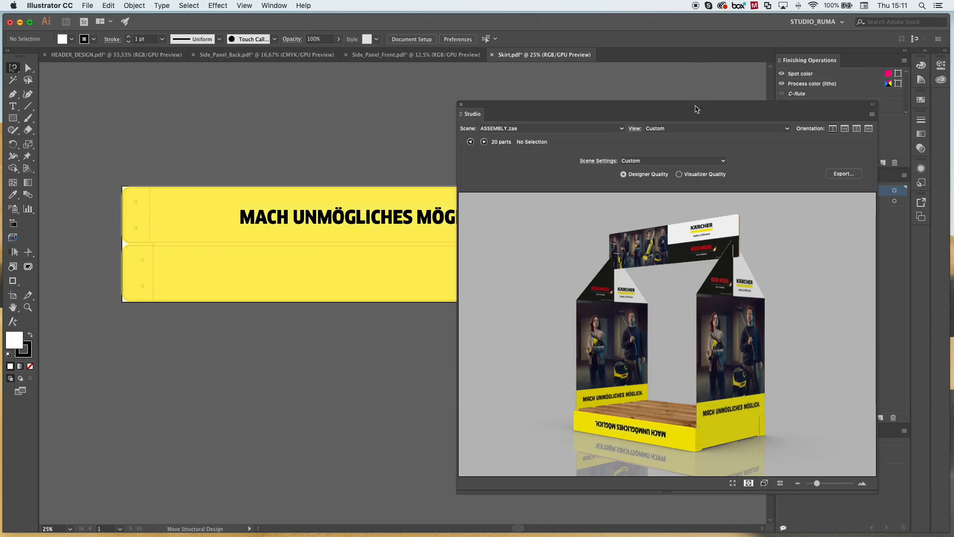
pyautogui.moveTo(692, 108); pyautogui.dragTo(622, 85)
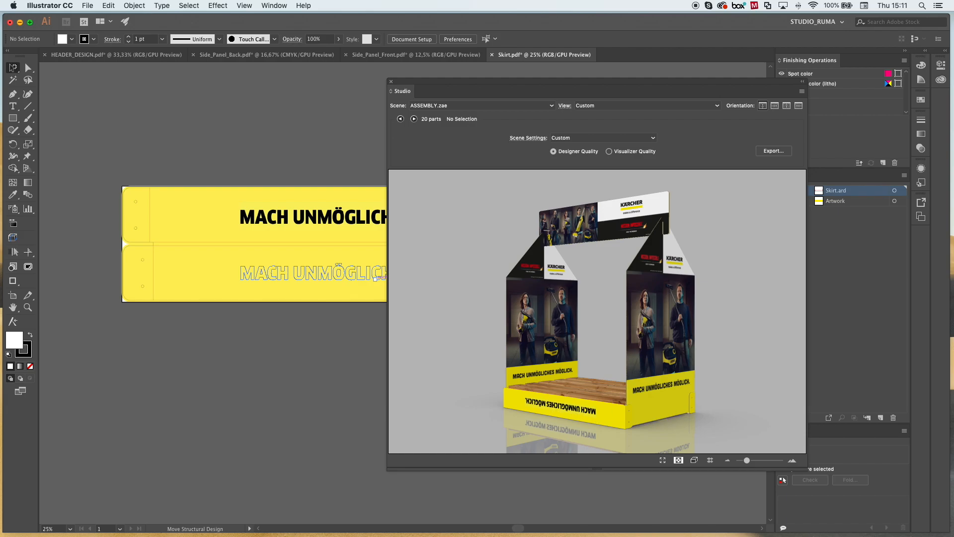
# - Switch to Studio Toolkit, open ASSEMBLY.zae from the Desktop, select the front skirt to check it, and close the file
pyautogui.press('super+Tab')
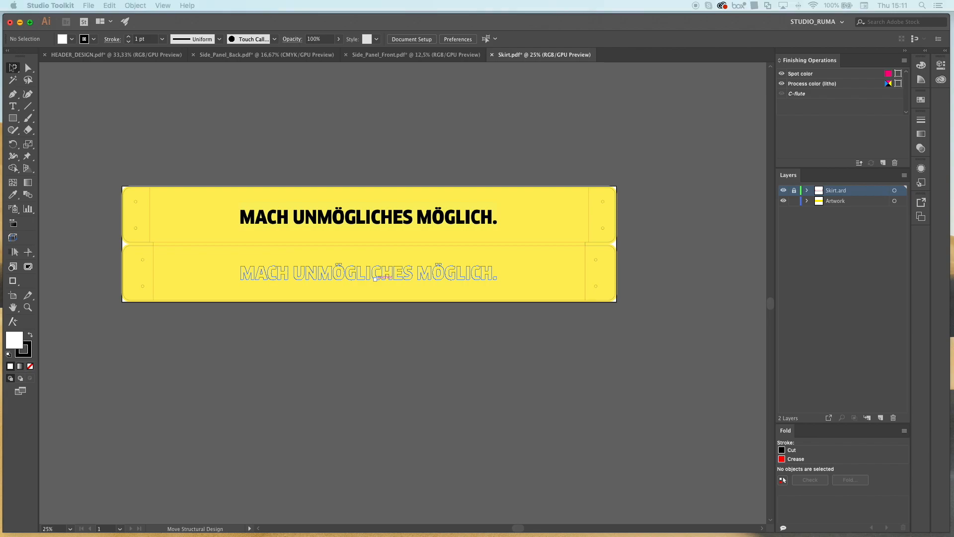
pyautogui.moveTo(952, 75); pyautogui.dragTo(552, 41)
pyautogui.click(89, 6)
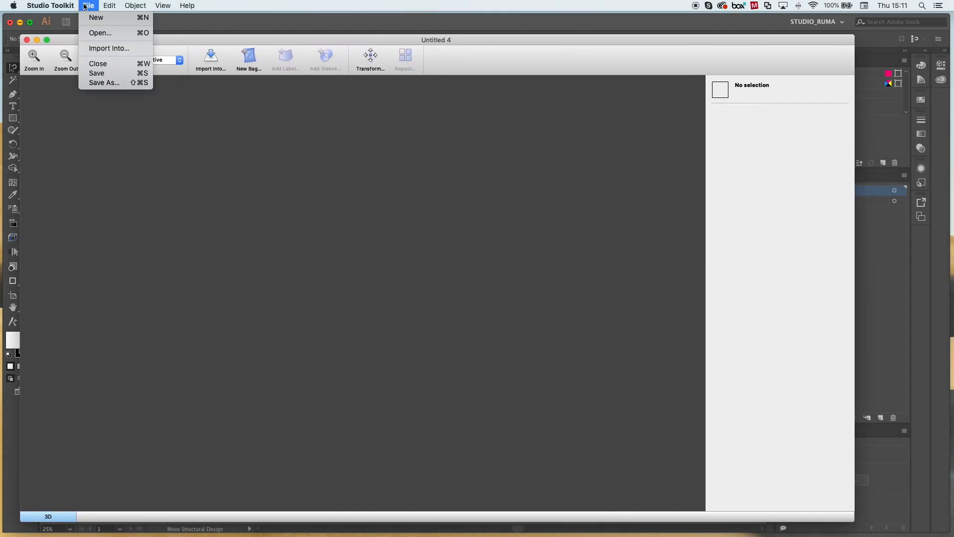
pyautogui.click(101, 38)
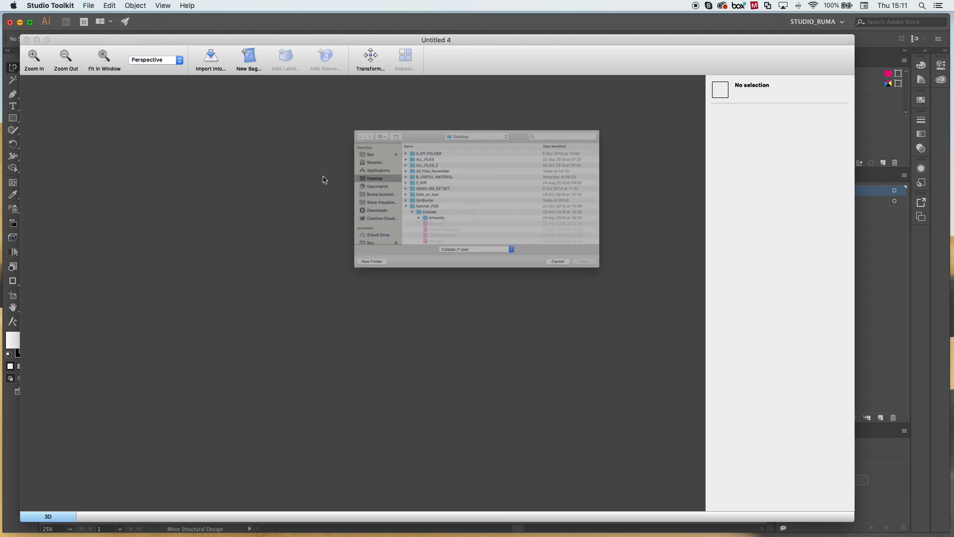
pyautogui.scroll(-5, 418, 230)
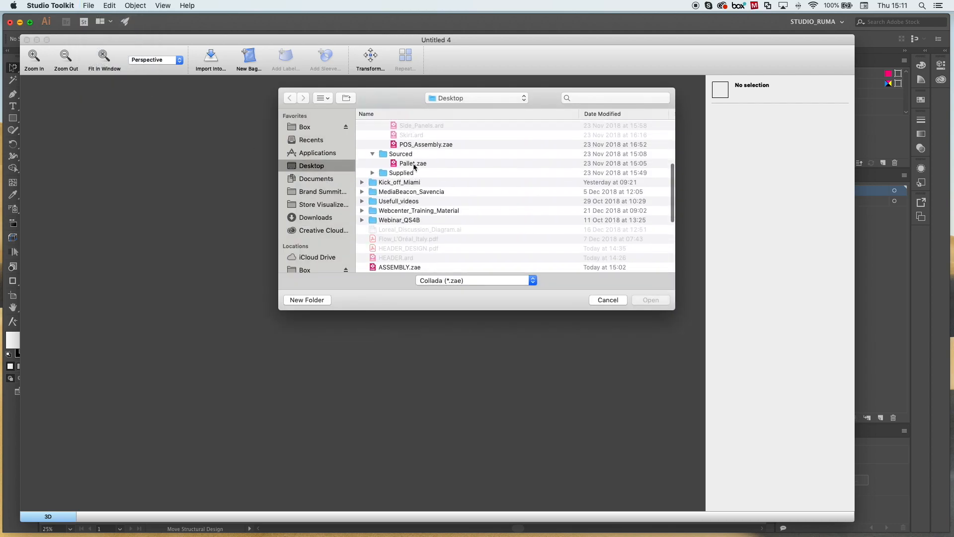
pyautogui.scroll(-2, 417, 148)
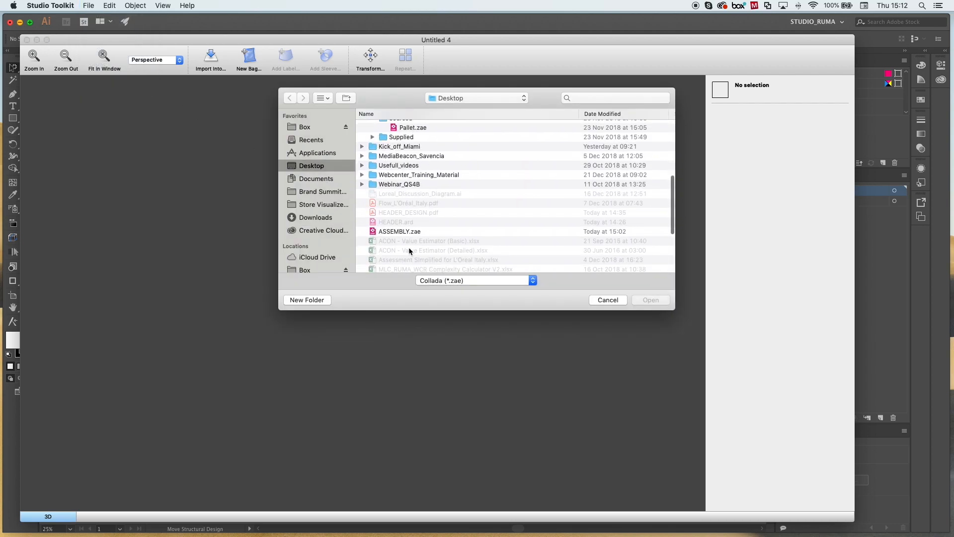
pyautogui.click(400, 232)
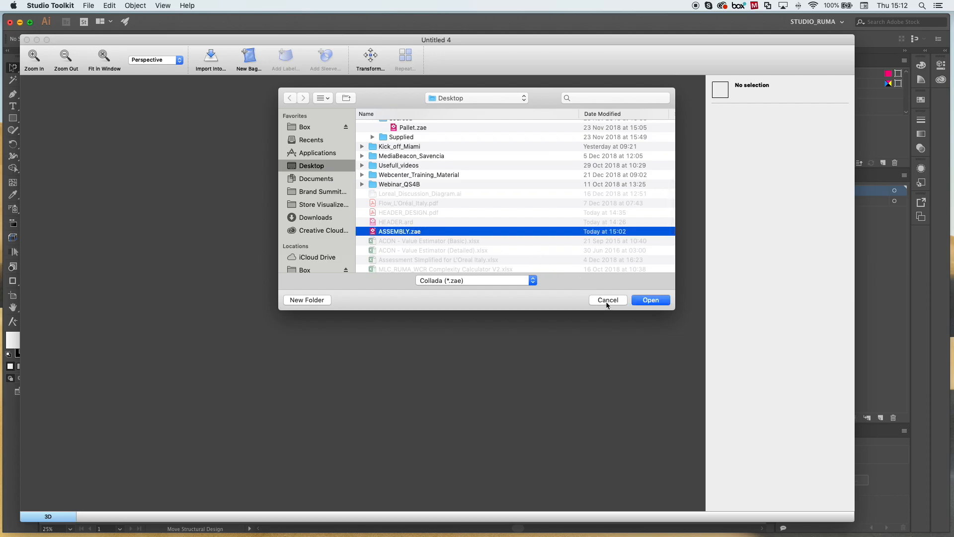
pyautogui.click(643, 301)
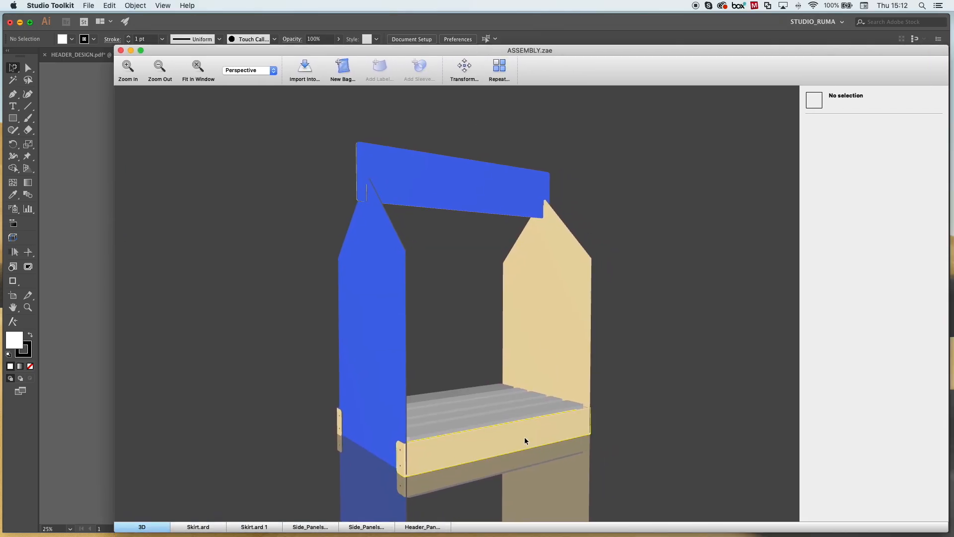
pyautogui.click(525, 441)
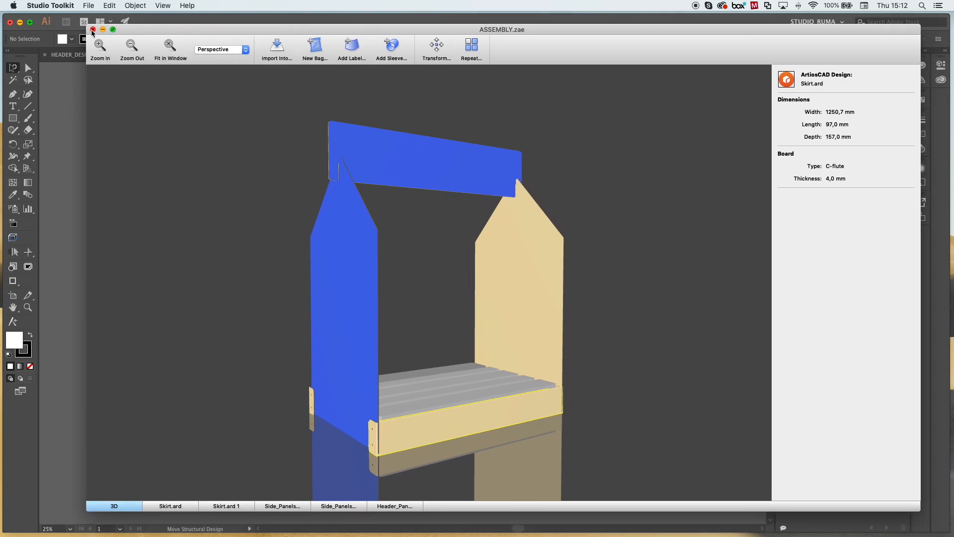
pyautogui.click(93, 30)
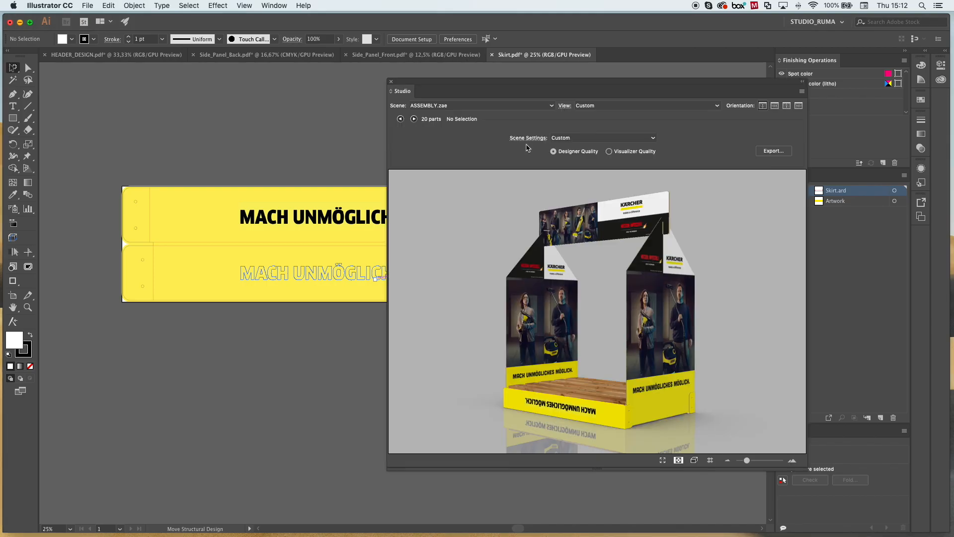
# - Load POS_Assembly.zae from the Created folder as the Studio scene, and turn the display to view it from the other side
pyautogui.click(552, 106)
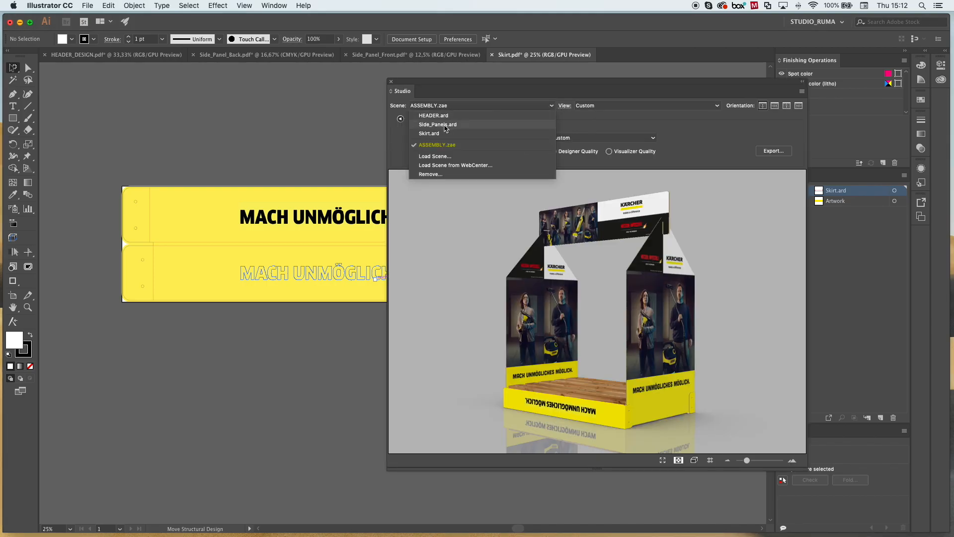
pyautogui.click(435, 156)
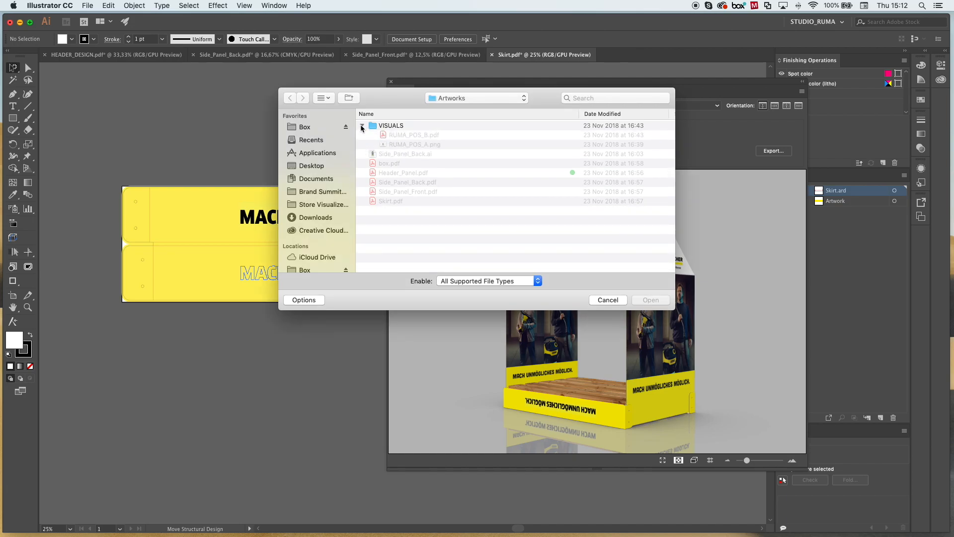
pyautogui.click(480, 100)
pyautogui.click(452, 112)
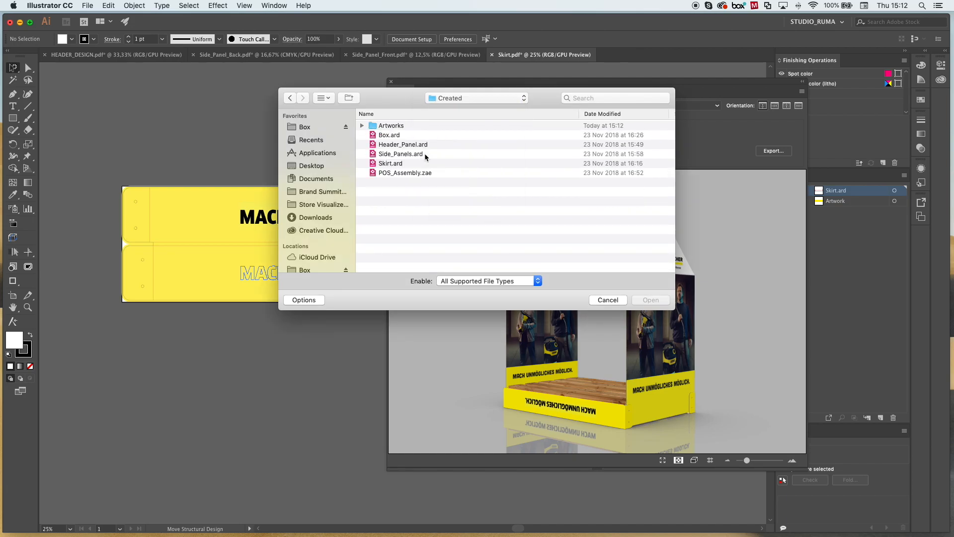
pyautogui.click(394, 174)
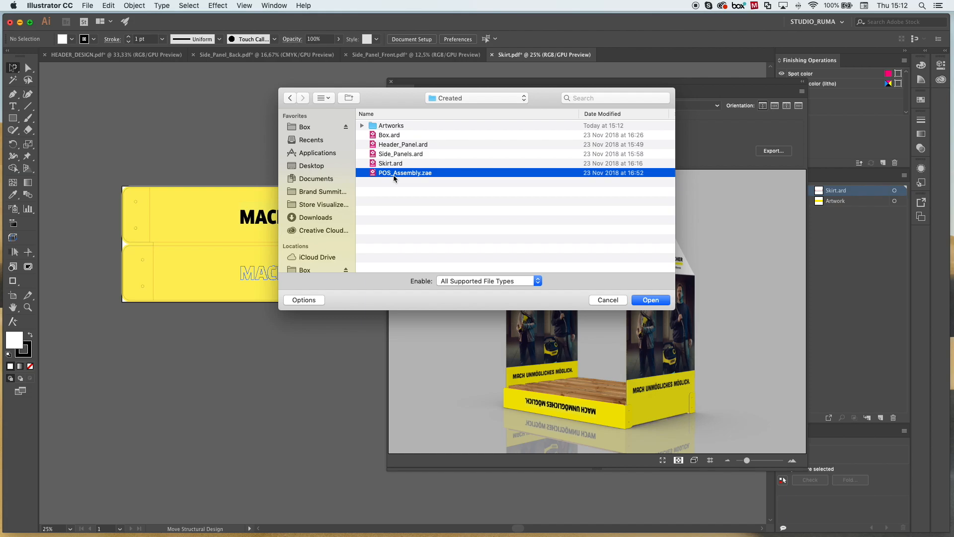
pyautogui.click(651, 299)
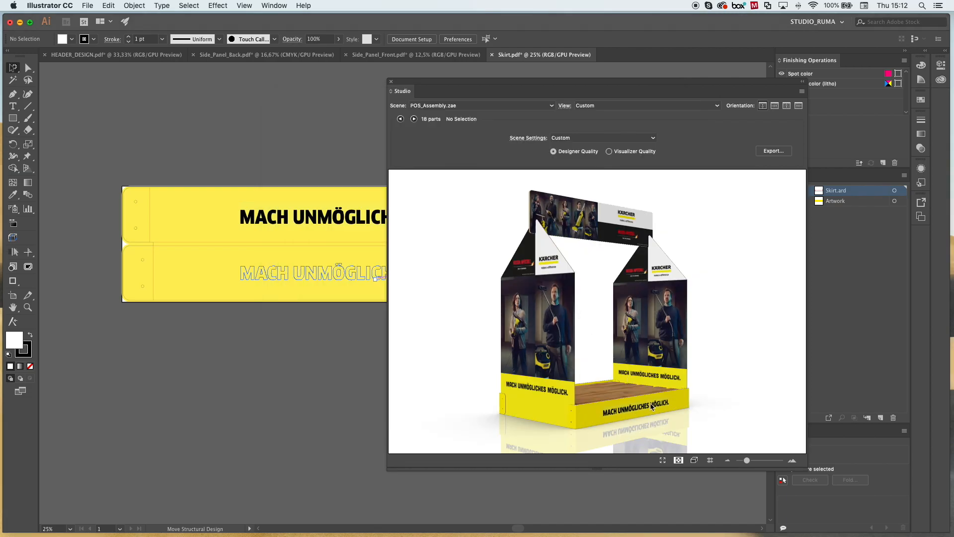
pyautogui.moveTo(658, 341); pyautogui.dragTo(491, 333)
pyautogui.moveTo(653, 84); pyautogui.dragTo(490, 90)
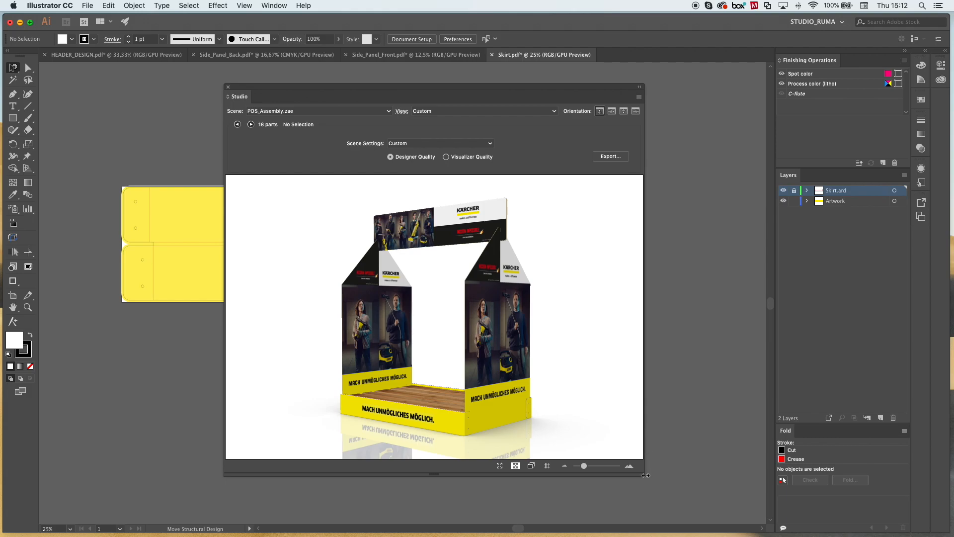
# - Enlarge and reposition the Studio window, and turn the display to examine its side and front artwork
pyautogui.moveTo(644, 475); pyautogui.dragTo(716, 508)
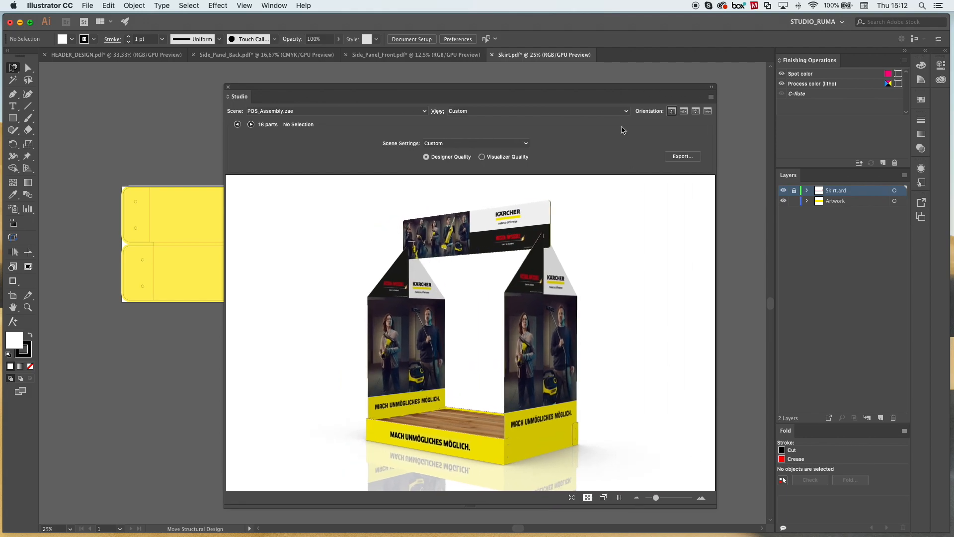
pyautogui.moveTo(613, 89); pyautogui.dragTo(517, 35)
pyautogui.moveTo(459, 273); pyautogui.dragTo(407, 297)
pyautogui.scroll(-5, 407, 297)
pyautogui.moveTo(554, 445)
pyautogui.mouseDown()
pyautogui.moveTo(582, 446)
pyautogui.moveTo(565, 446)
pyautogui.mouseUp()
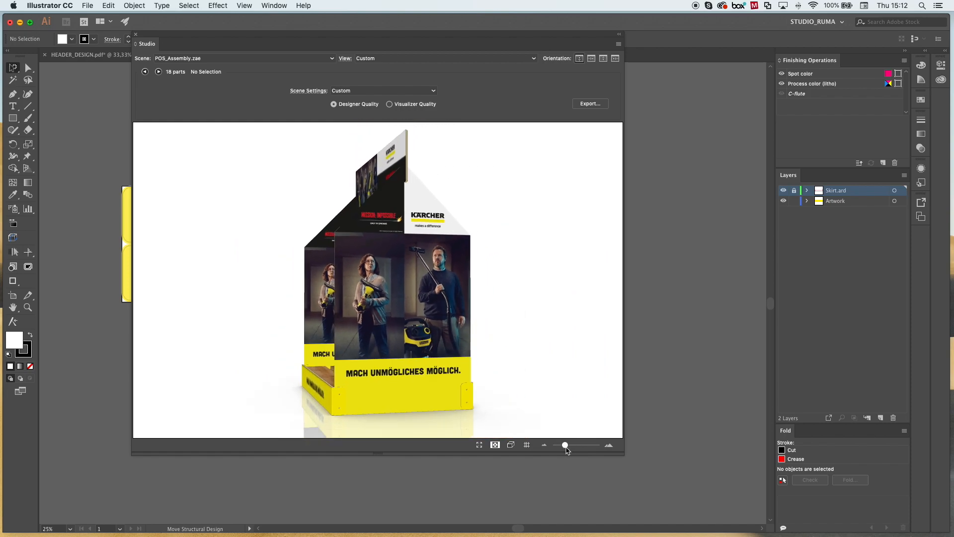
pyautogui.moveTo(397, 326); pyautogui.dragTo(492, 331)
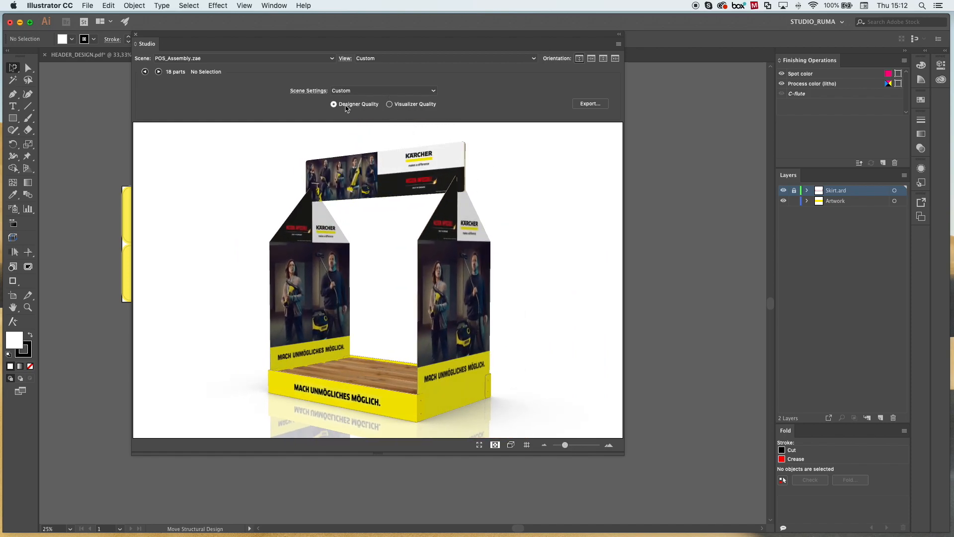
# - Preview the display in Visualizer Quality from slightly different angles, and return to Designer Quality
pyautogui.click(390, 104)
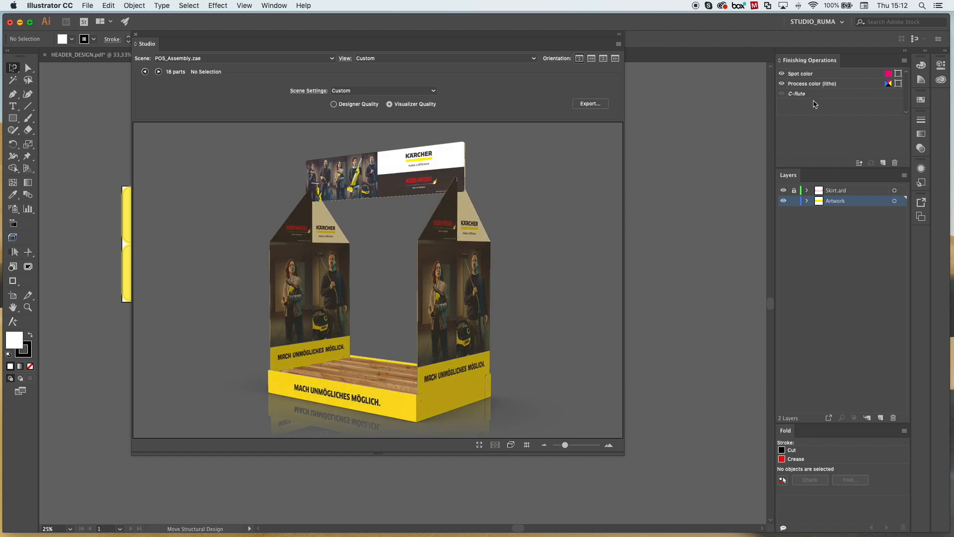
pyautogui.moveTo(332, 297); pyautogui.dragTo(354, 295)
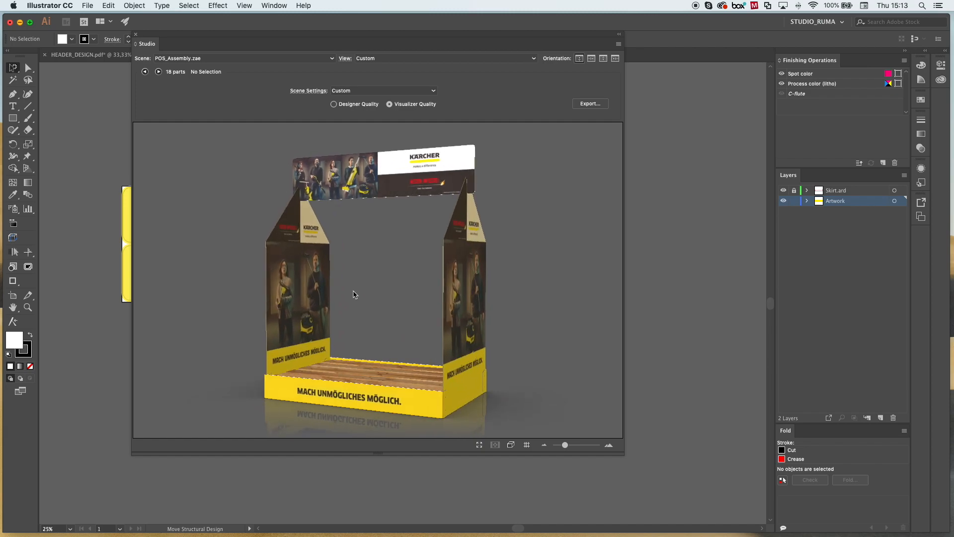
pyautogui.moveTo(354, 294); pyautogui.dragTo(321, 293)
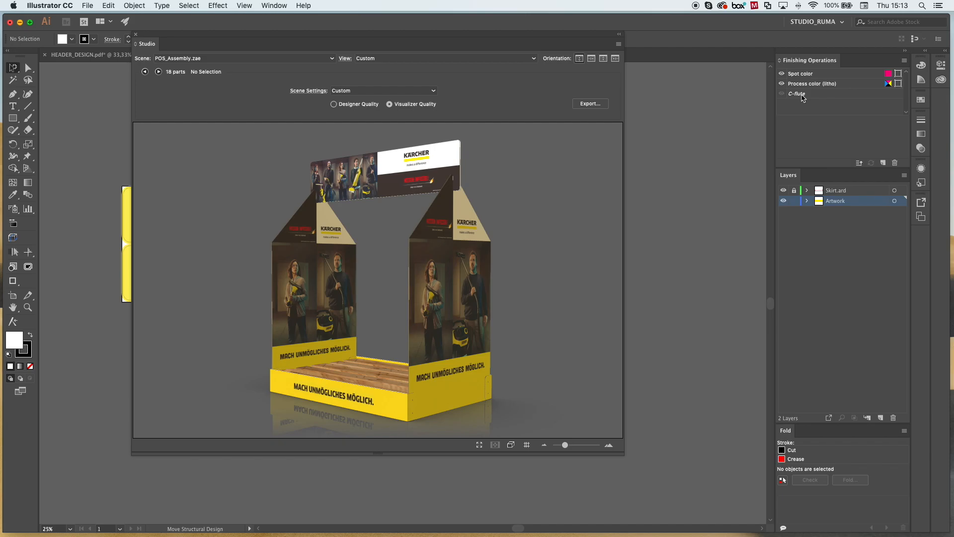
pyautogui.click(334, 104)
pyautogui.moveTo(454, 222); pyautogui.dragTo(456, 246)
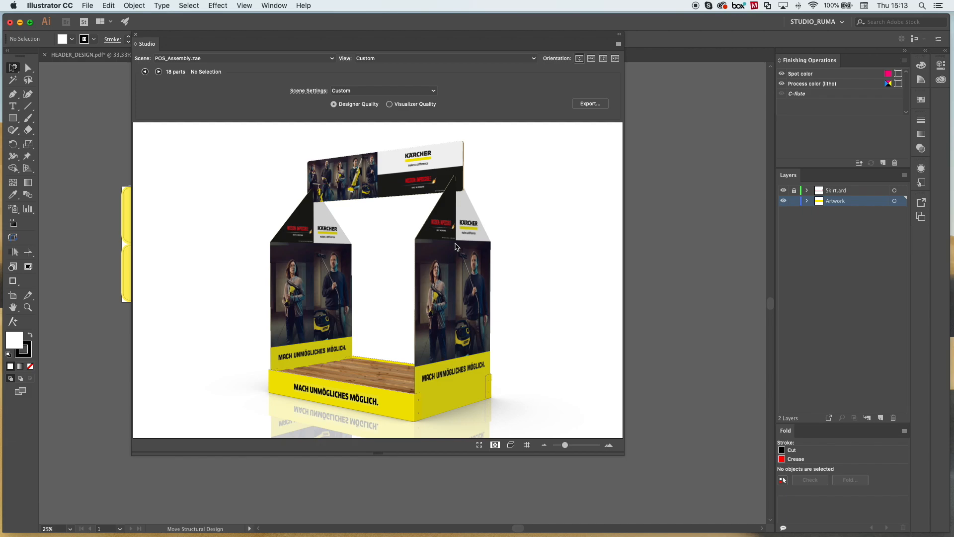
# - Set up the Studio export as a PNG image with a resolution of 150 pixels/inch
pyautogui.click(590, 104)
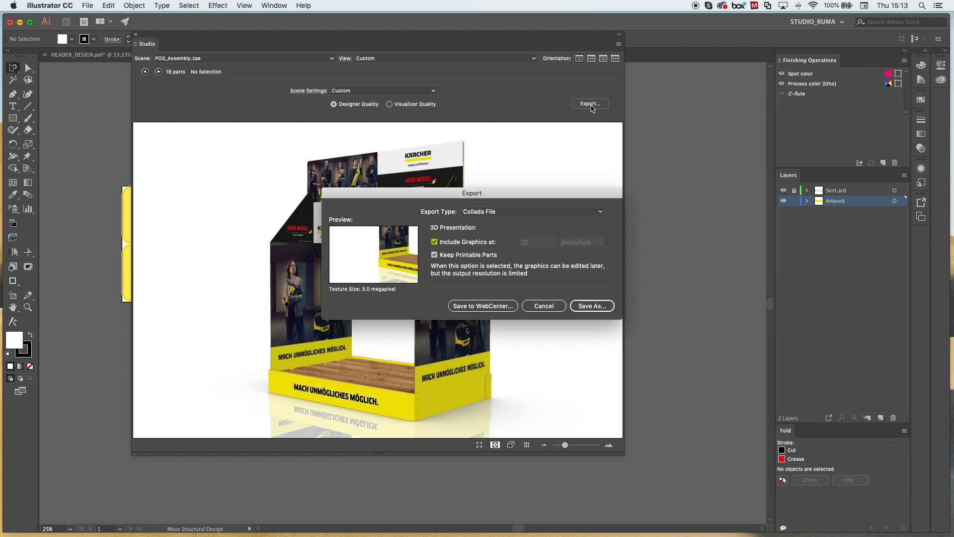
pyautogui.click(598, 212)
pyautogui.click(505, 224)
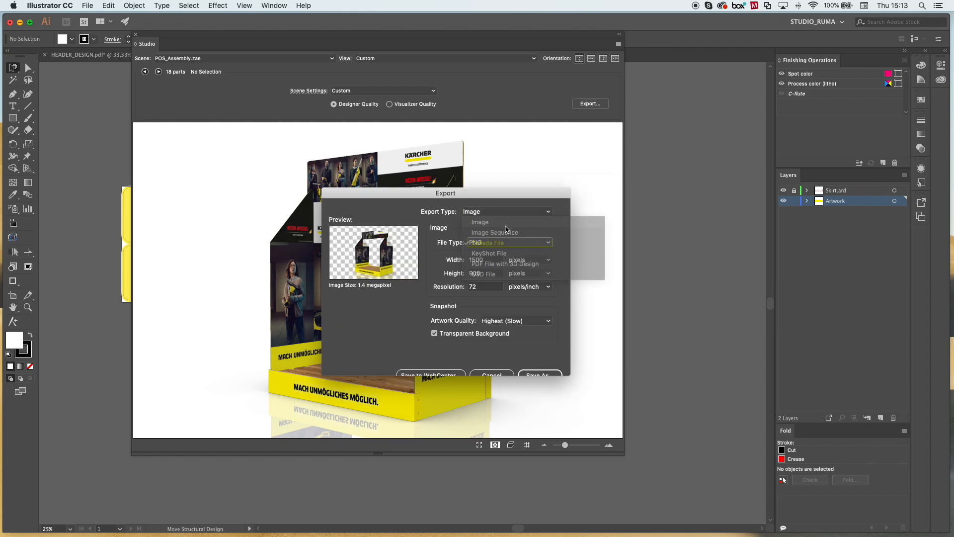
pyautogui.doubleClick(479, 287)
pyautogui.write('150')
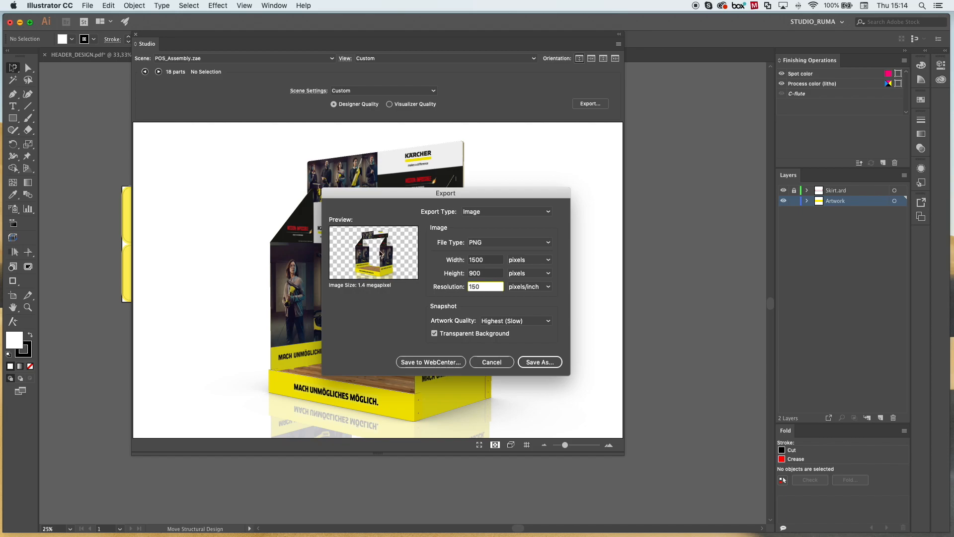
# - Save the exported PNG image on the Desktop as Render_KARCHER_1
pyautogui.click(549, 363)
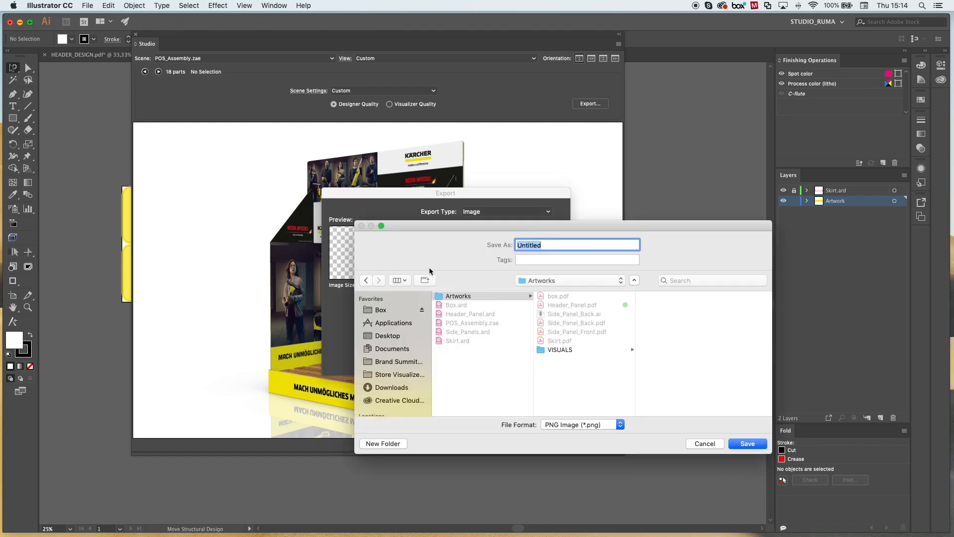
pyautogui.write('RENDE')
pyautogui.press('BackSpace')
pyautogui.press('BackSpace')
pyautogui.press('BackSpace')
pyautogui.press('BackSpace')
pyautogui.write('ender_KARCHER_1')
pyautogui.click(394, 337)
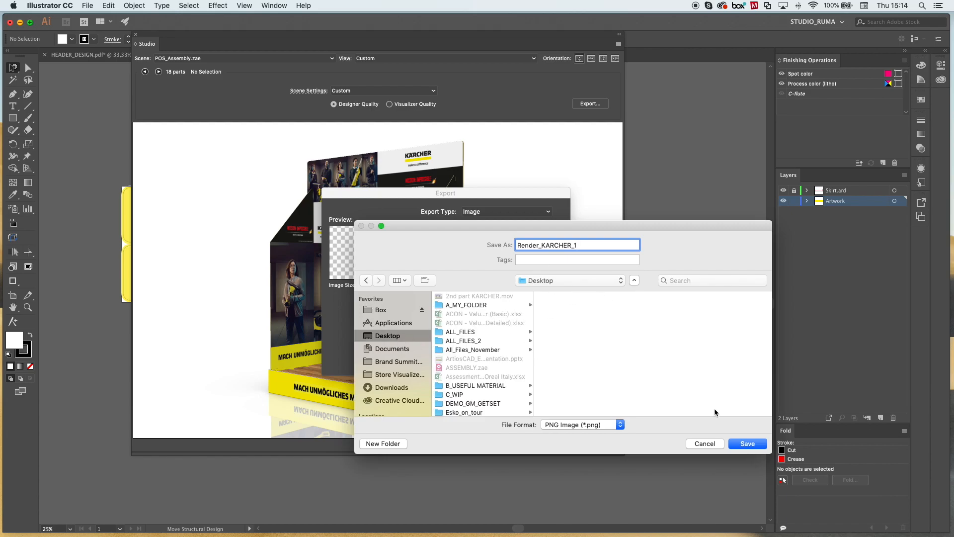
pyautogui.click(747, 443)
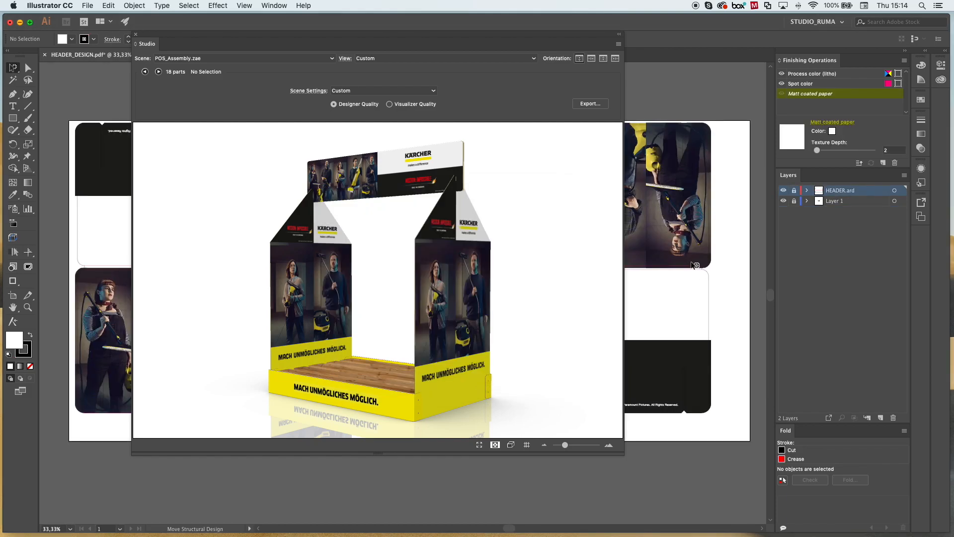
# - Switch to Preview to examine Render_KARCHER_1.png, and close the image
pyautogui.press('super+Tab')
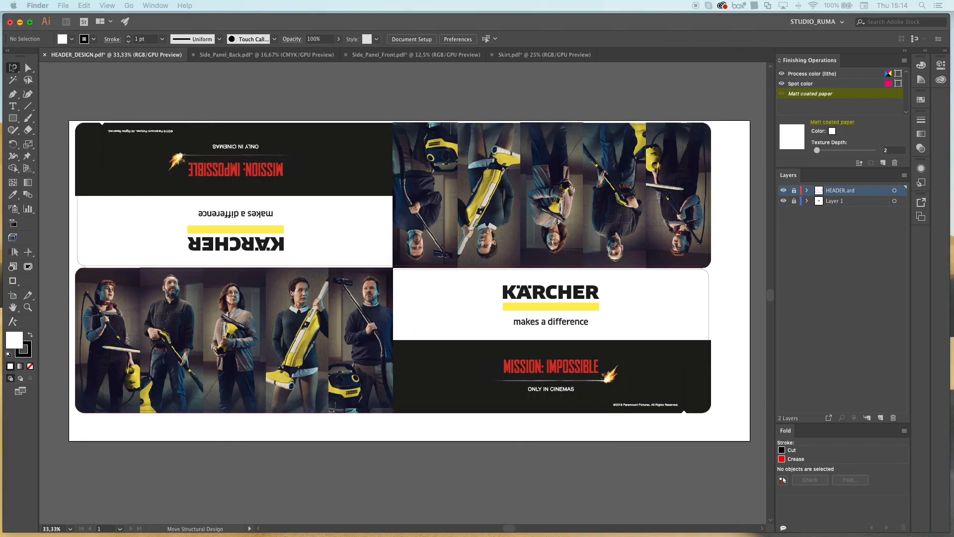
pyautogui.moveTo(953, 109); pyautogui.dragTo(589, 57)
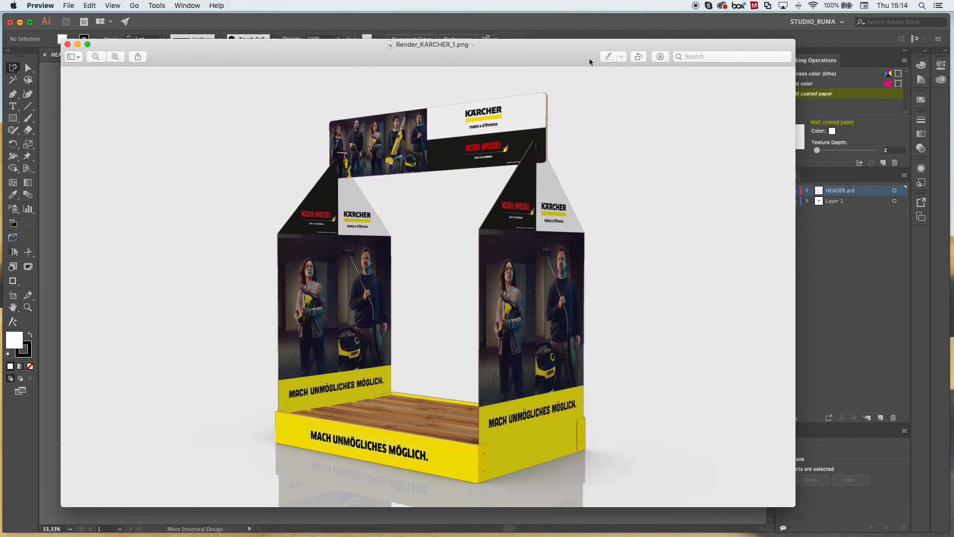
pyautogui.click(67, 44)
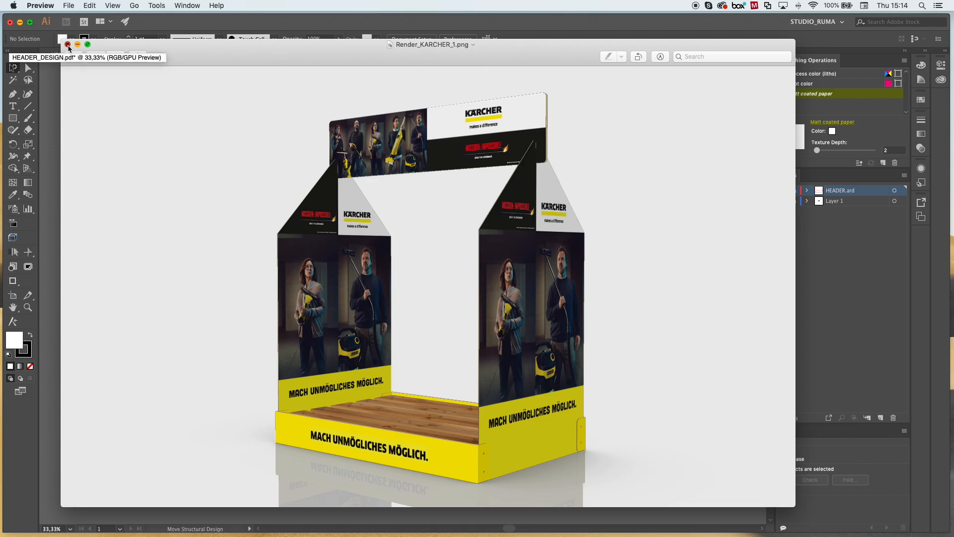
# - Turn the display to show its other side and export that view as a PNG image named Render_KARCHER_2 on the Desktop
pyautogui.click(456, 112)
pyautogui.moveTo(462, 261); pyautogui.dragTo(324, 256)
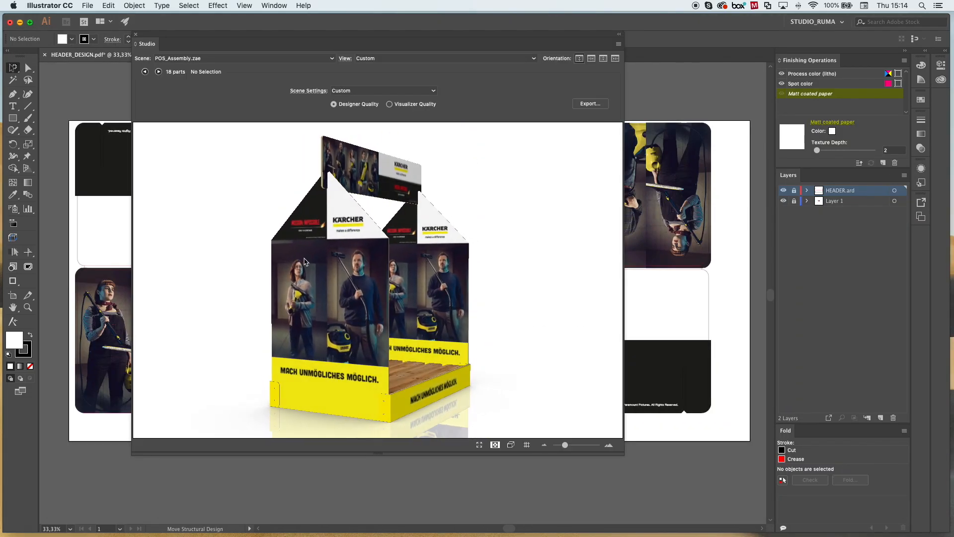
pyautogui.click(589, 104)
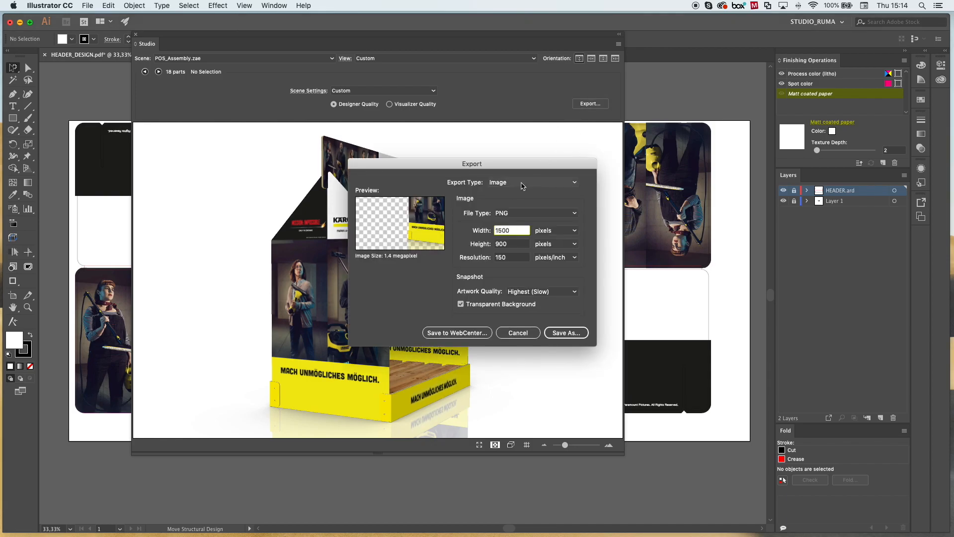
pyautogui.click(566, 332)
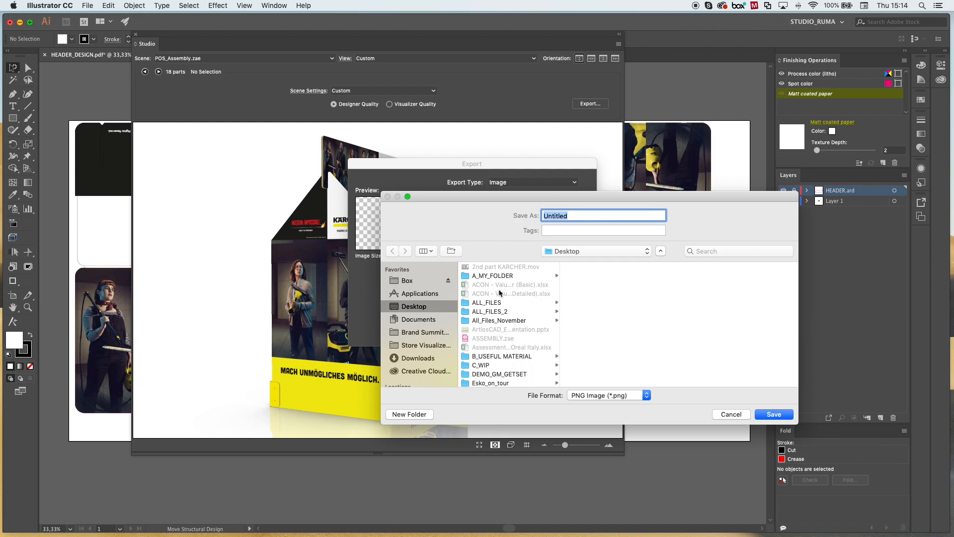
pyautogui.scroll(-5, 499, 290)
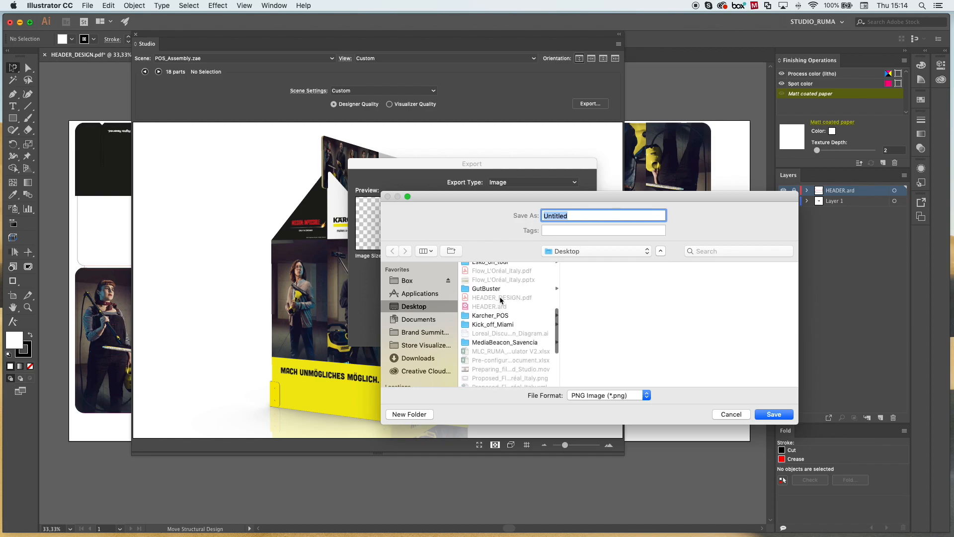
pyautogui.scroll(-5, 499, 296)
pyautogui.scroll(8, 499, 296)
pyautogui.scroll(3, 500, 300)
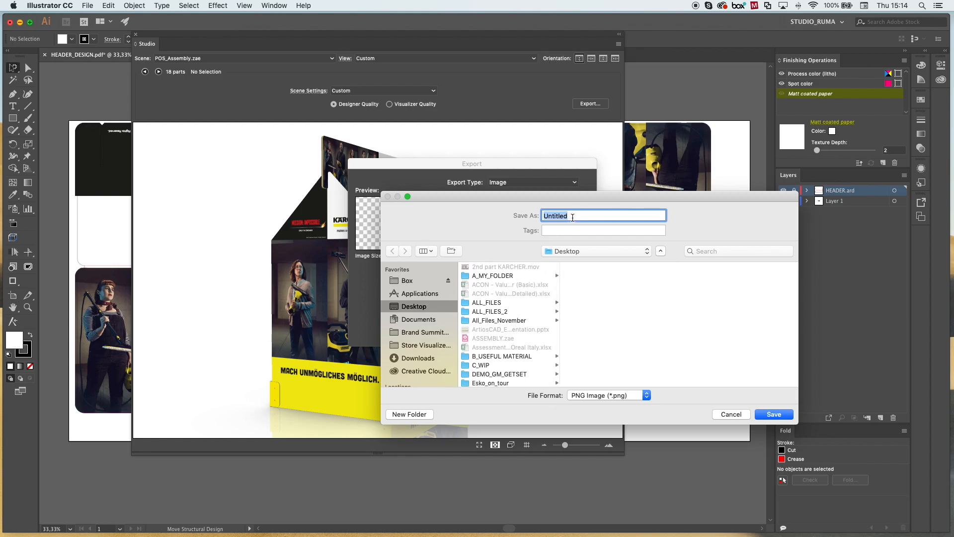
pyautogui.write('Render_KARCHER_2')
pyautogui.click(769, 414)
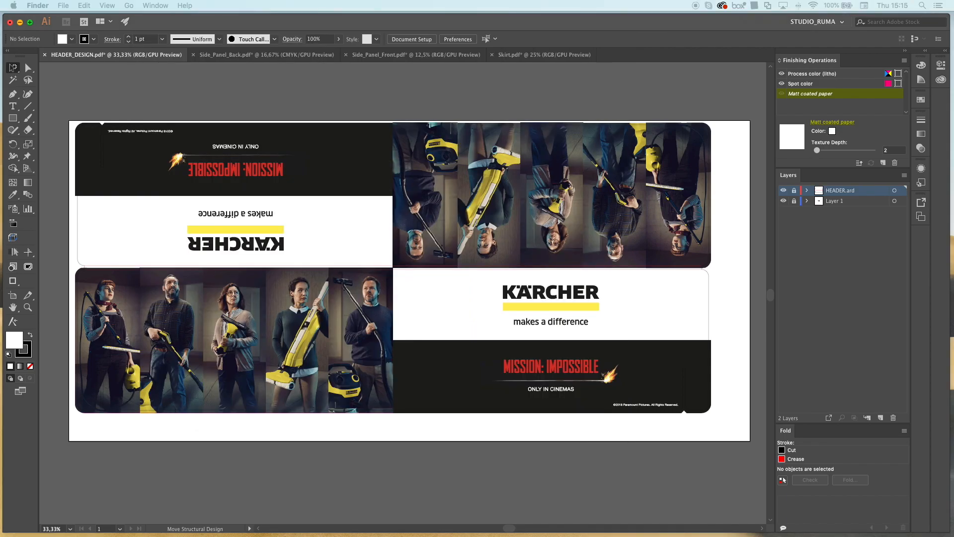
# - Examine Render_KARCHER_2.png in Preview, close it, and open the Studio export settings in Illustrator
pyautogui.moveTo(953, 79); pyautogui.dragTo(606, 65)
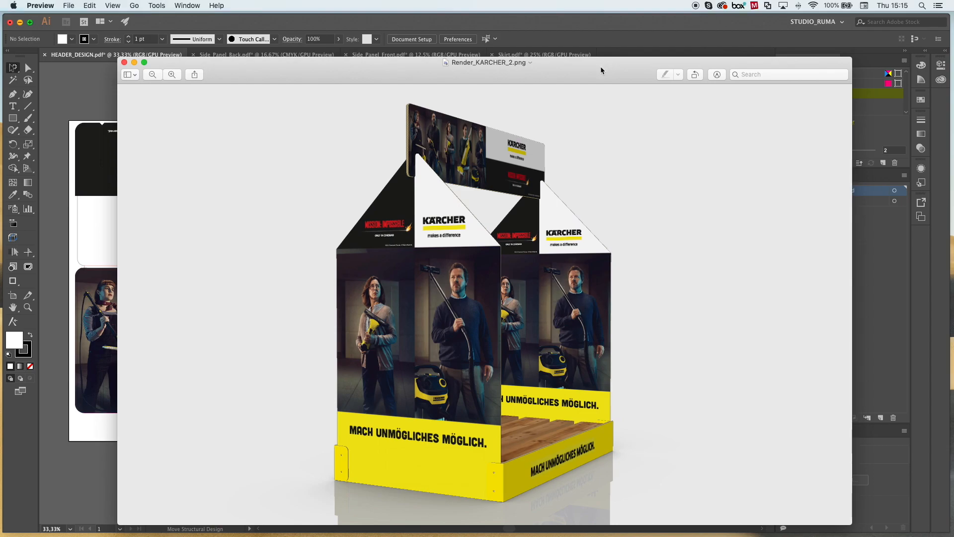
pyautogui.click(124, 62)
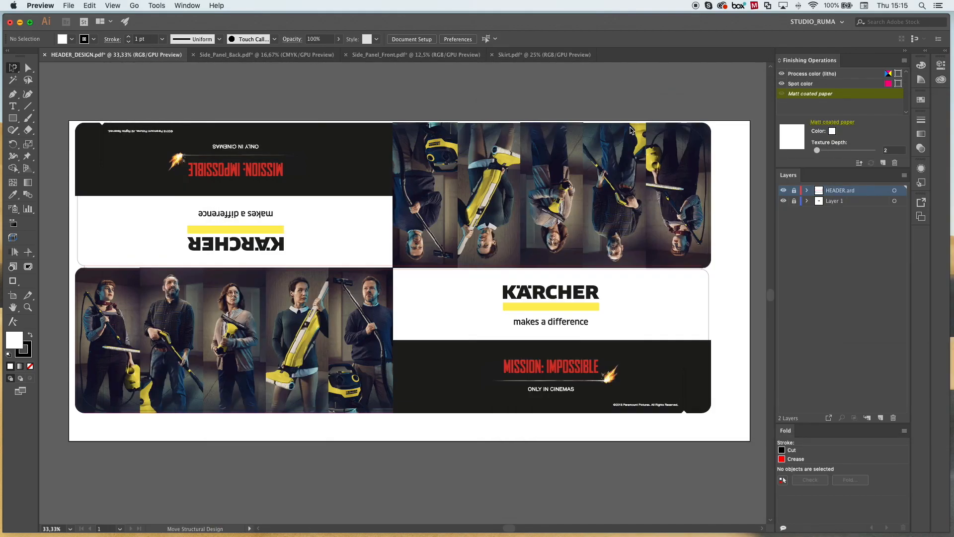
pyautogui.click(606, 102)
pyautogui.click(606, 102)
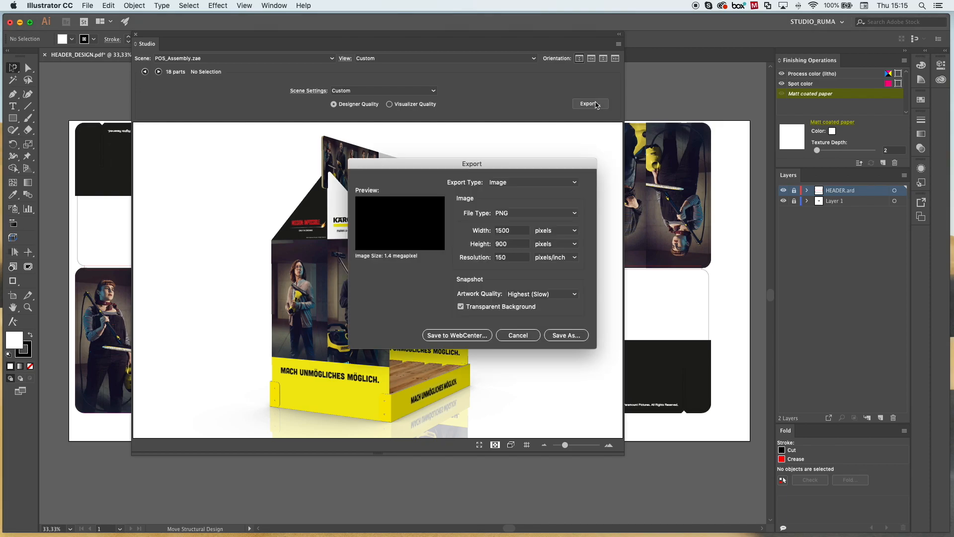
# - Try the Image Sequence export type with the Wiggle and Transition animation types
pyautogui.click(522, 185)
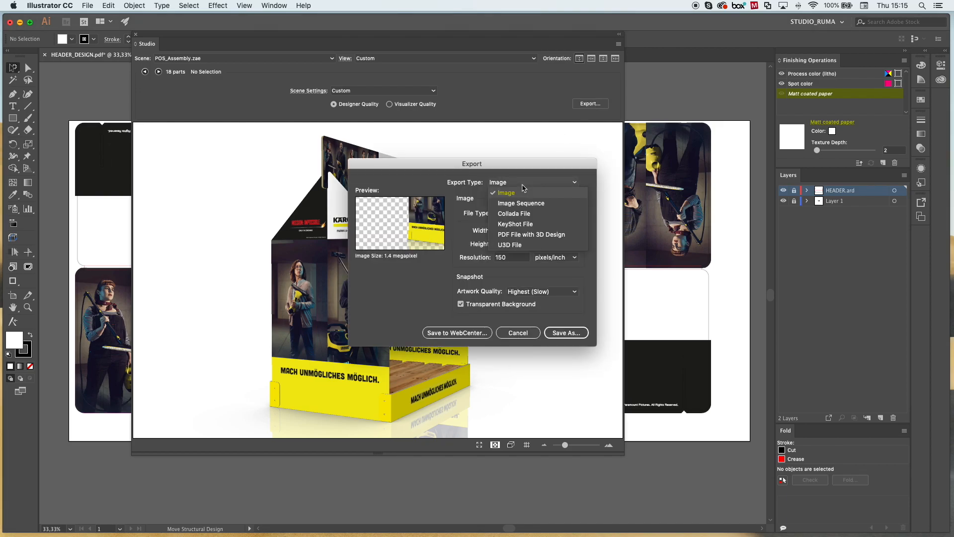
pyautogui.click(521, 203)
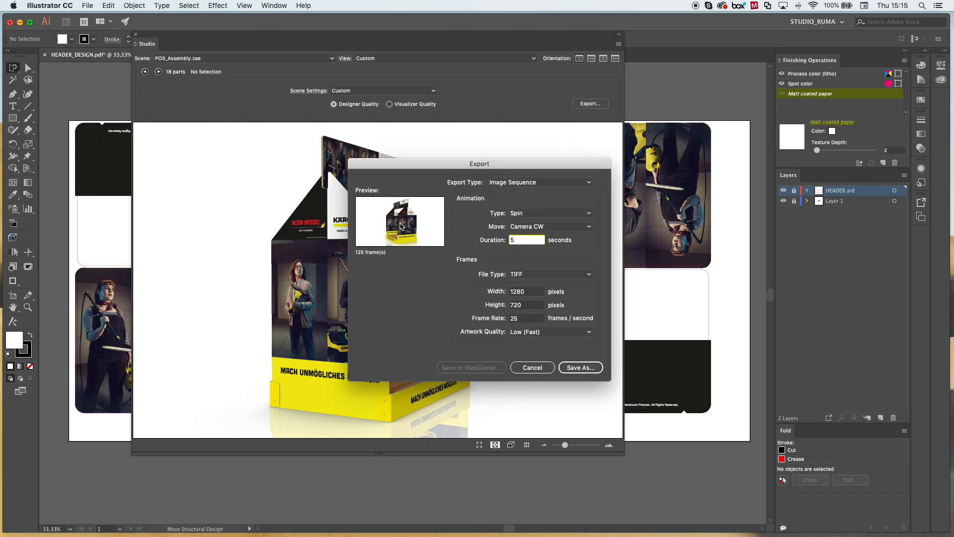
pyautogui.click(524, 214)
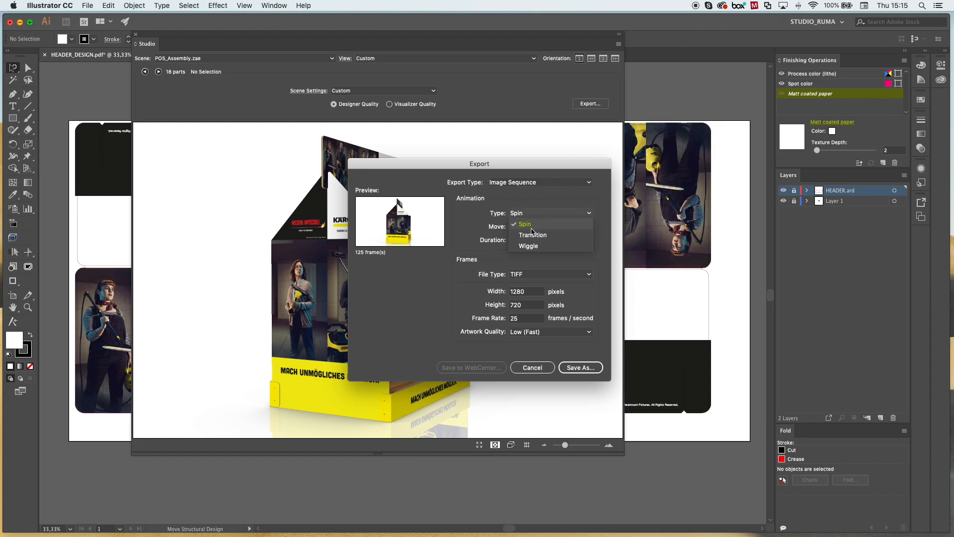
pyautogui.click(532, 247)
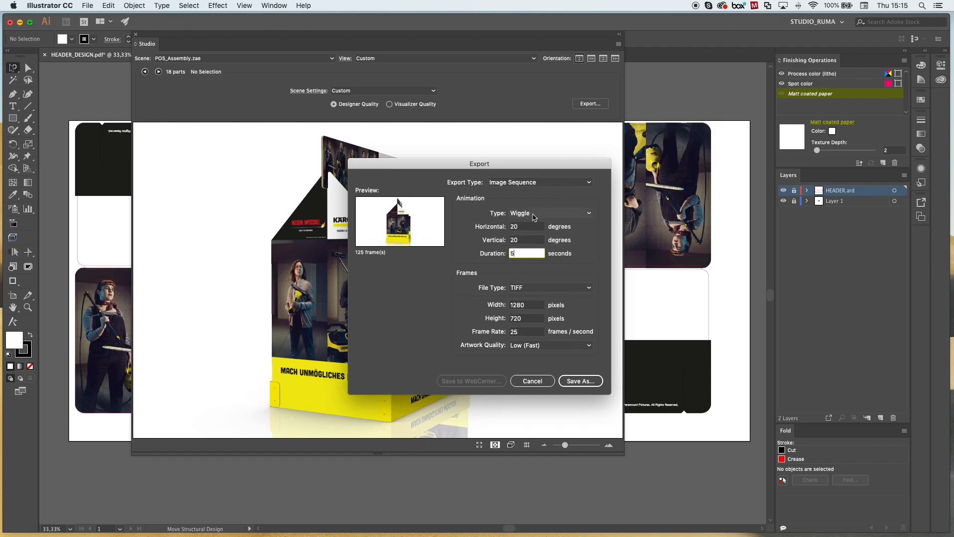
pyautogui.click(532, 215)
pyautogui.click(537, 227)
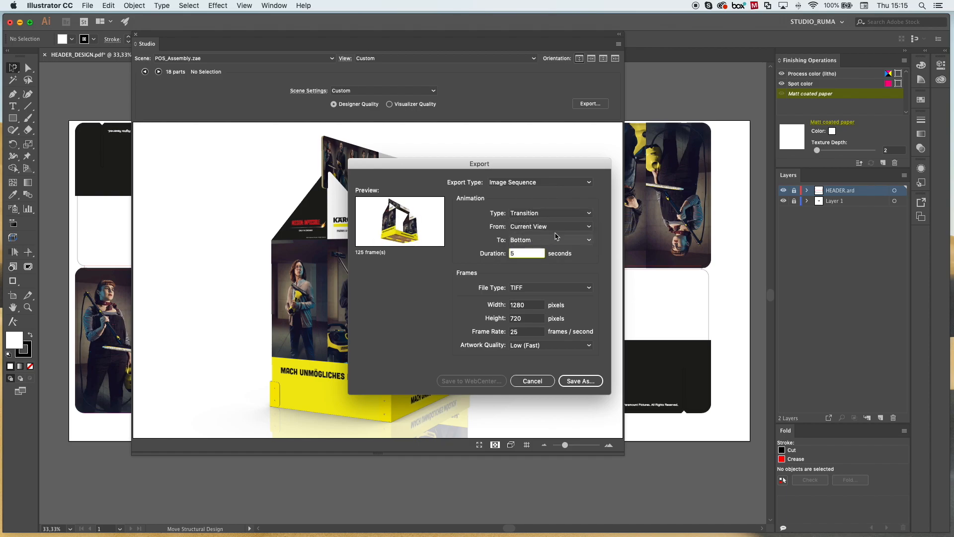
# - Export the display as a Collada file named Render_Karcher on the Desktop, and check the exported file there
pyautogui.click(525, 187)
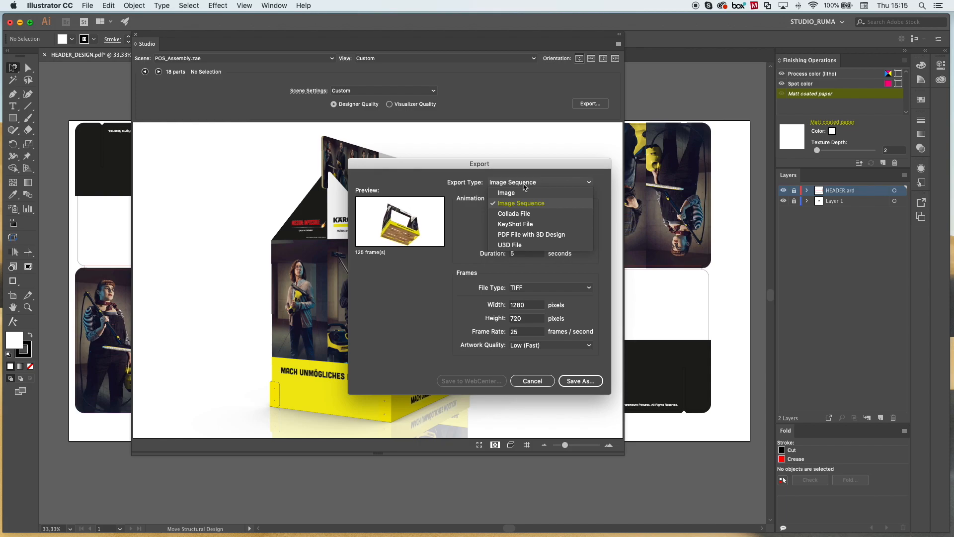
pyautogui.click(514, 214)
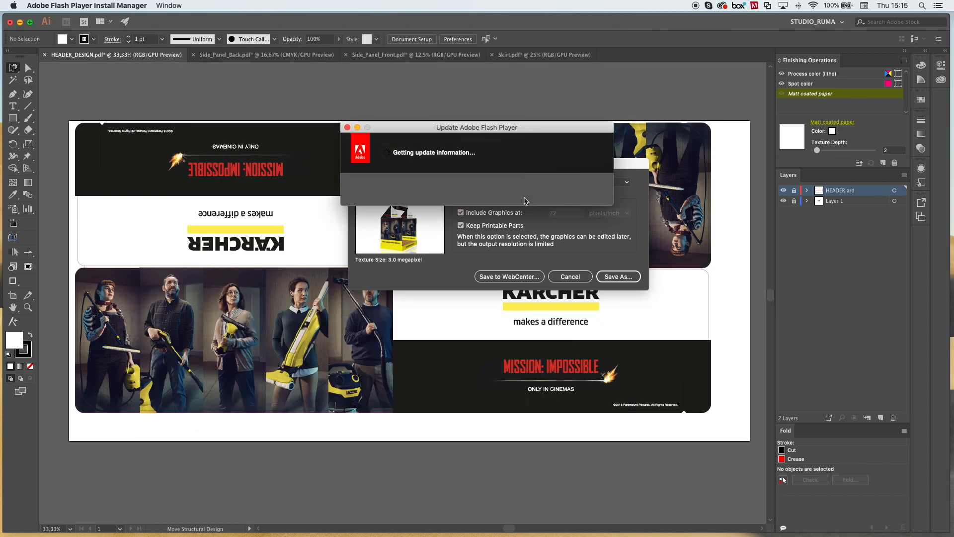
pyautogui.click(347, 128)
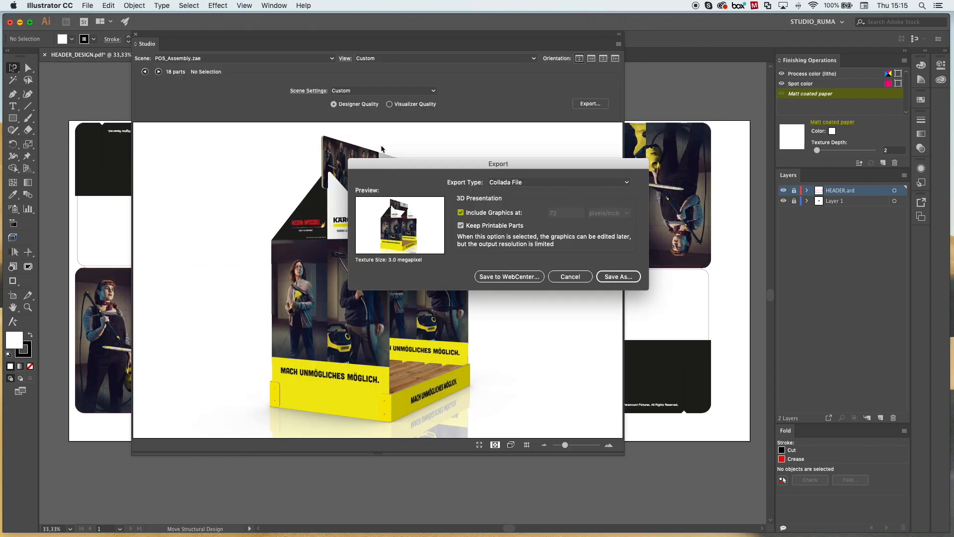
pyautogui.moveTo(535, 167); pyautogui.dragTo(536, 159)
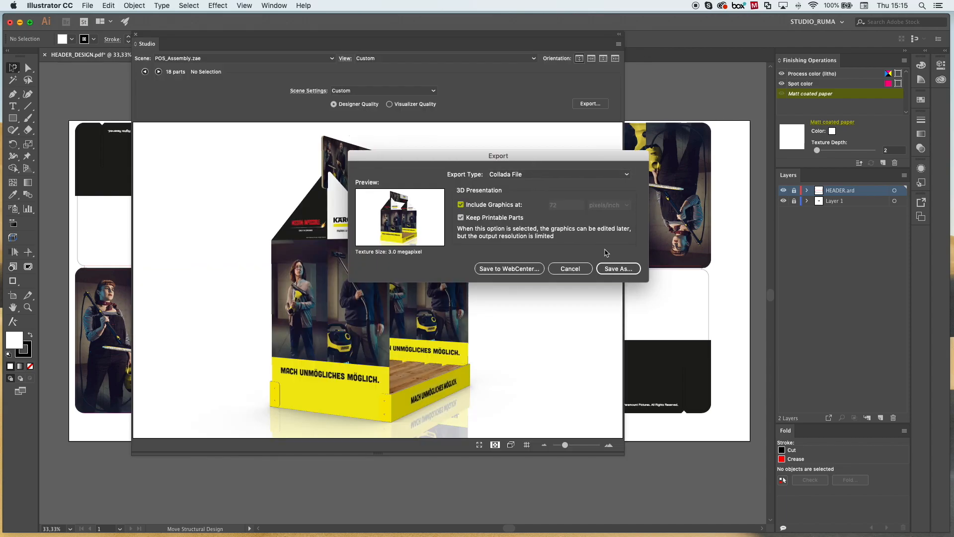
pyautogui.click(618, 268)
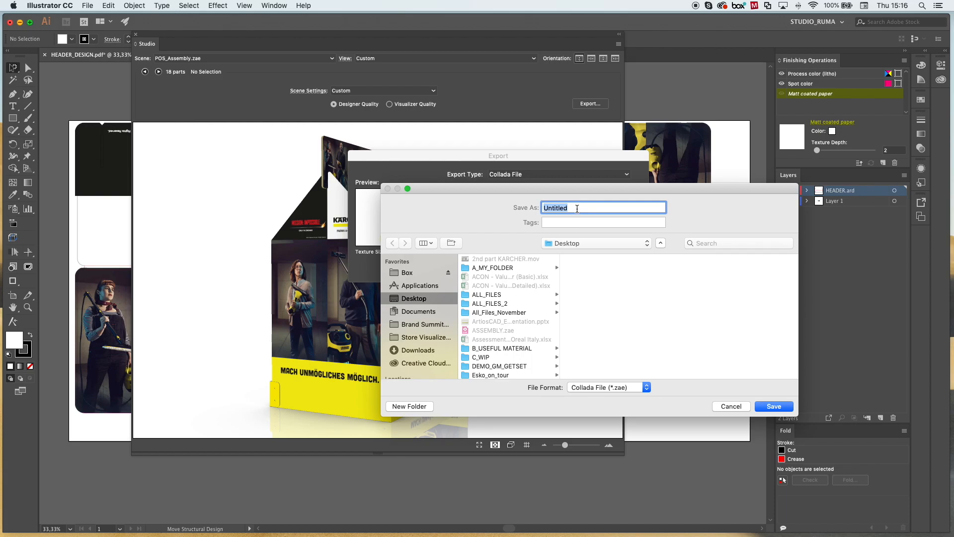
pyautogui.write('Renderf')
pyautogui.write('Karcher')
pyautogui.click(774, 406)
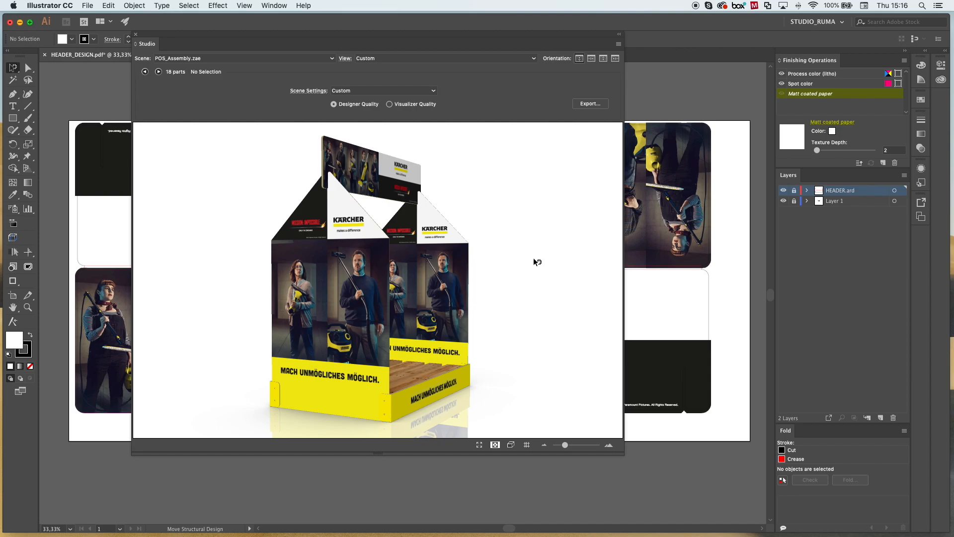
pyautogui.press('super+Tab')
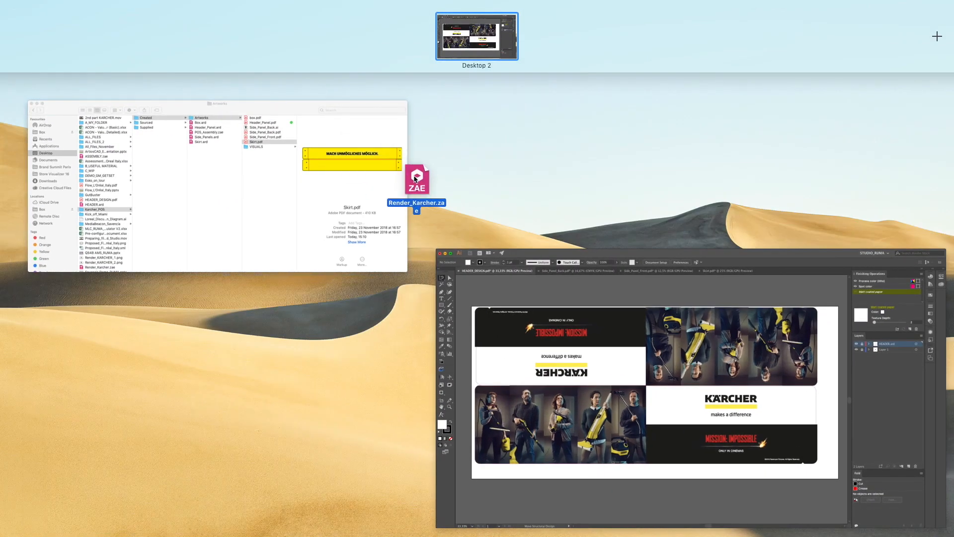
pyautogui.moveTo(417, 183); pyautogui.dragTo(0, 0)
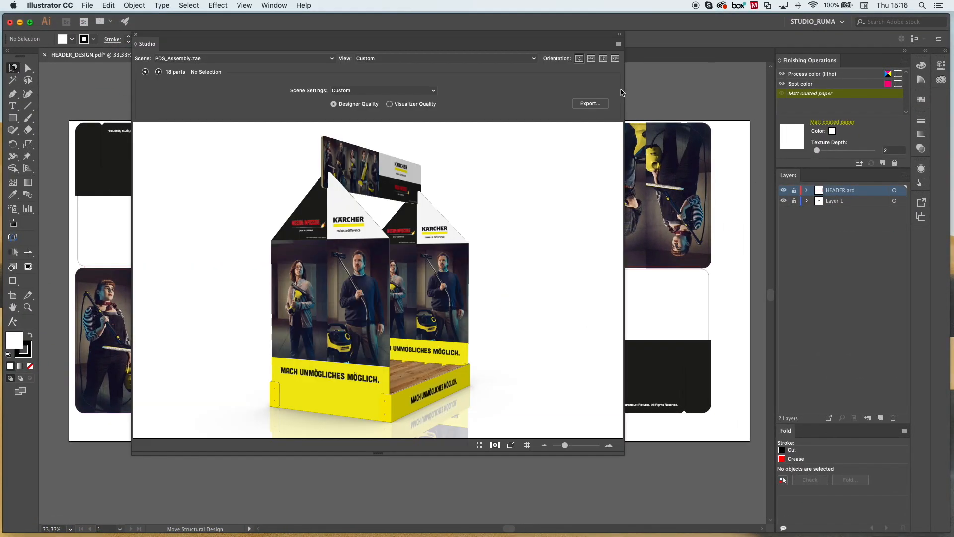
# - Review the available export types in Illustrator's Studio export settings, and leave without exporting
pyautogui.click(592, 104)
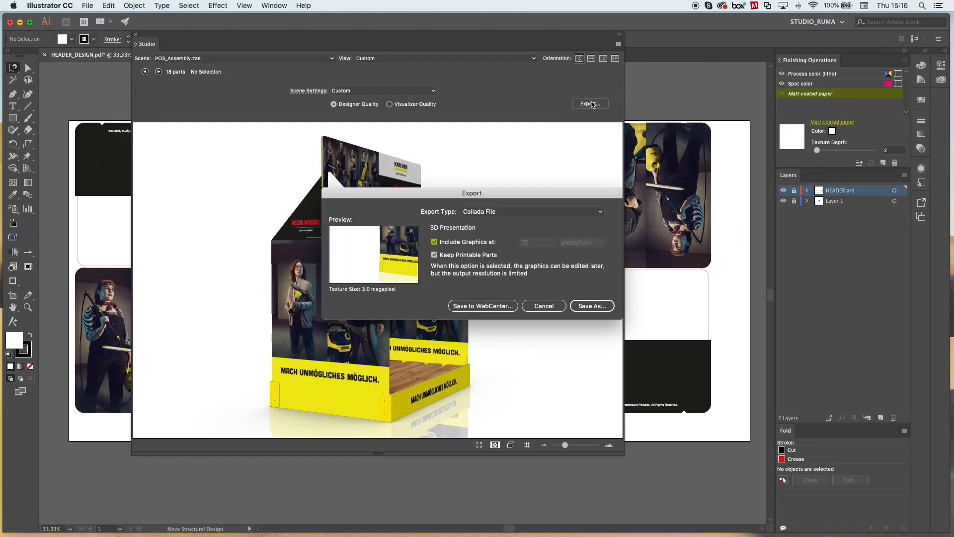
pyautogui.click(522, 211)
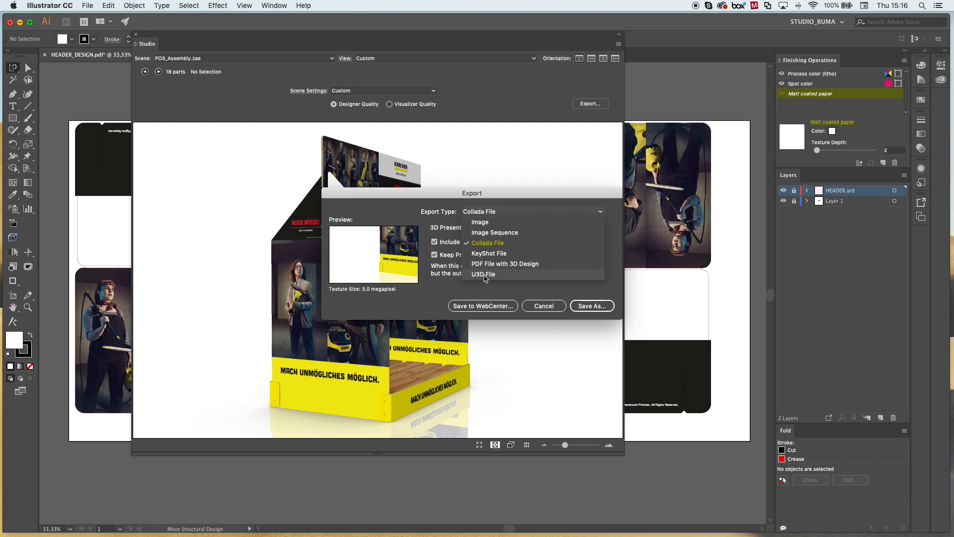
pyautogui.click(537, 294)
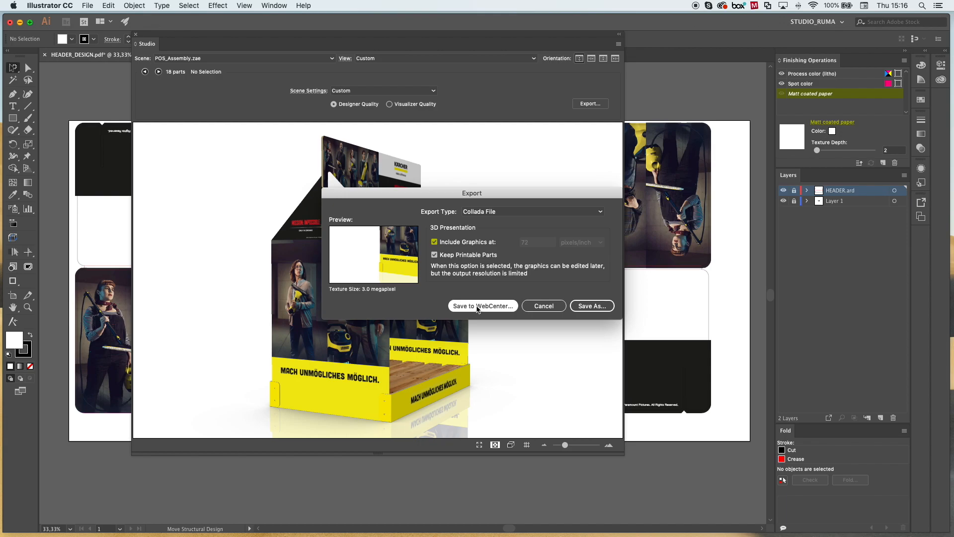
pyautogui.click(544, 306)
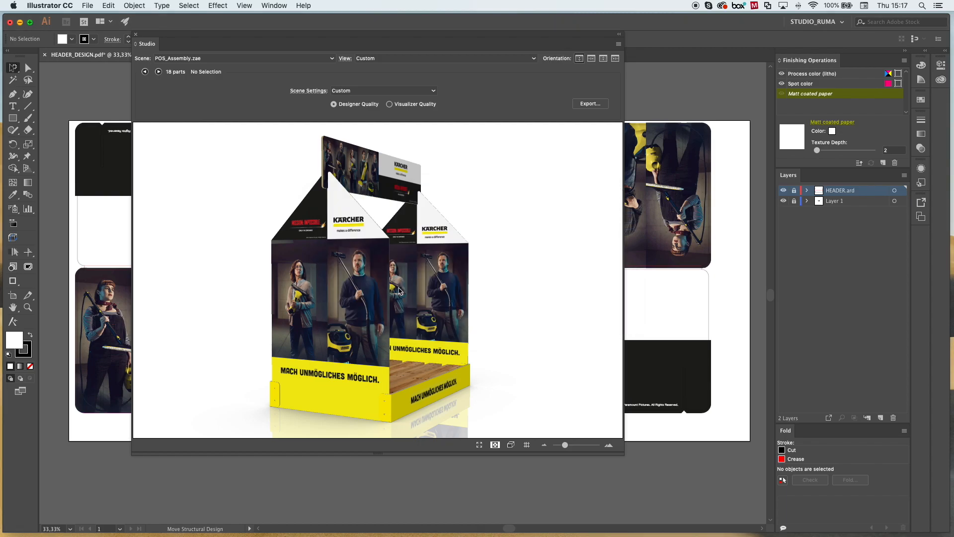
# - Rotate the finished display in the 3D preview to examine it from the front and at an angle
pyautogui.moveTo(379, 279); pyautogui.dragTo(317, 286)
pyautogui.moveTo(443, 291); pyautogui.dragTo(481, 300)
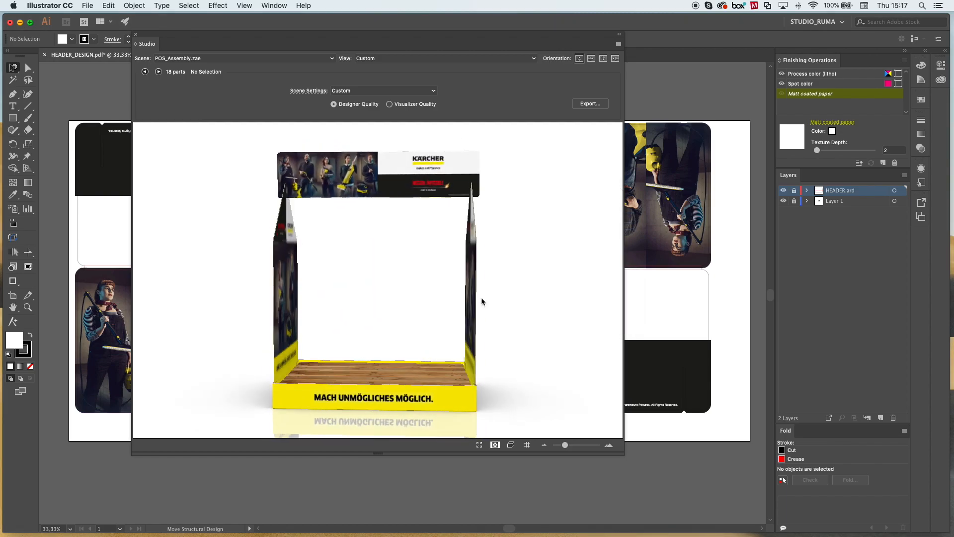
pyautogui.moveTo(315, 292); pyautogui.dragTo(377, 298)
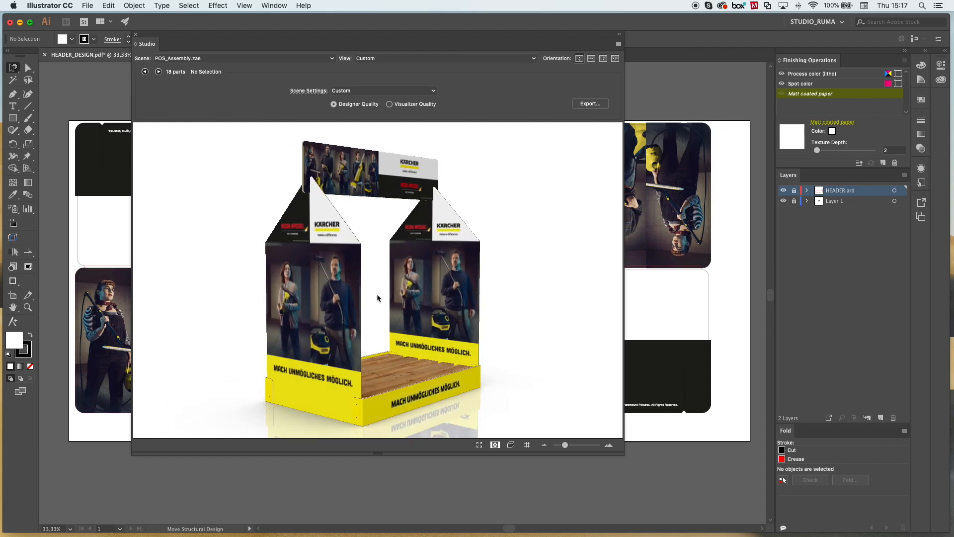
pyautogui.moveTo(378, 295); pyautogui.dragTo(379, 293)
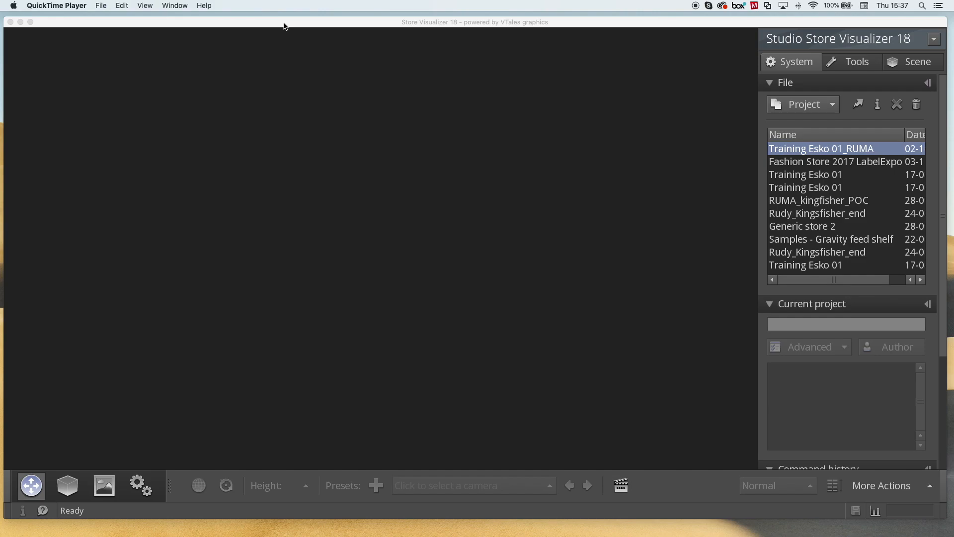
# - Switch to Store Visualizer, open the project Training Esko 01_RUMA, and look around the store in free look mode
pyautogui.click(285, 26)
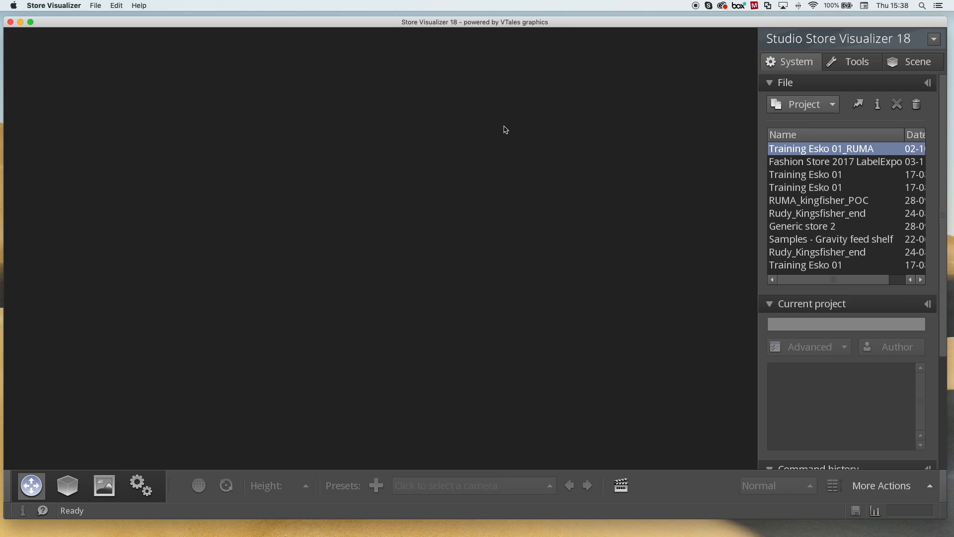
pyautogui.doubleClick(819, 152)
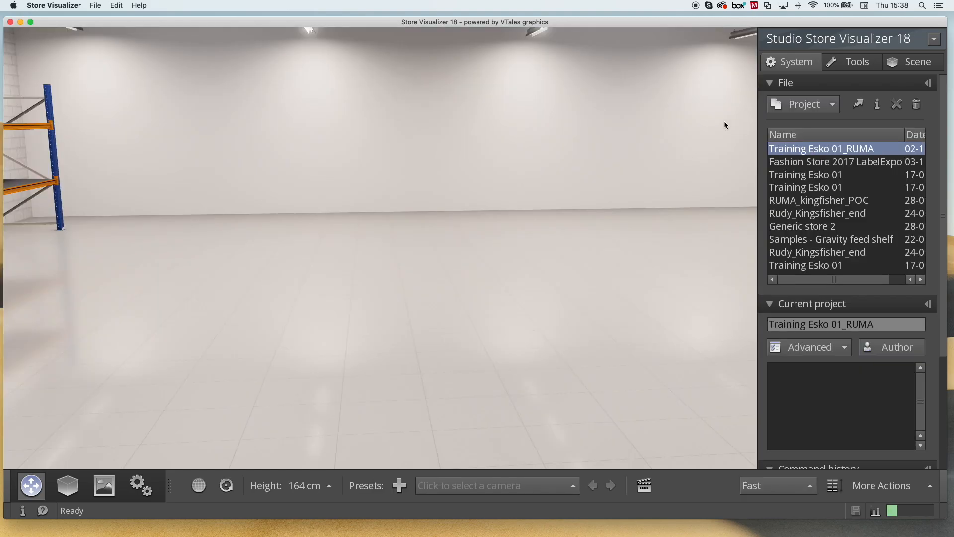
pyautogui.press('space')
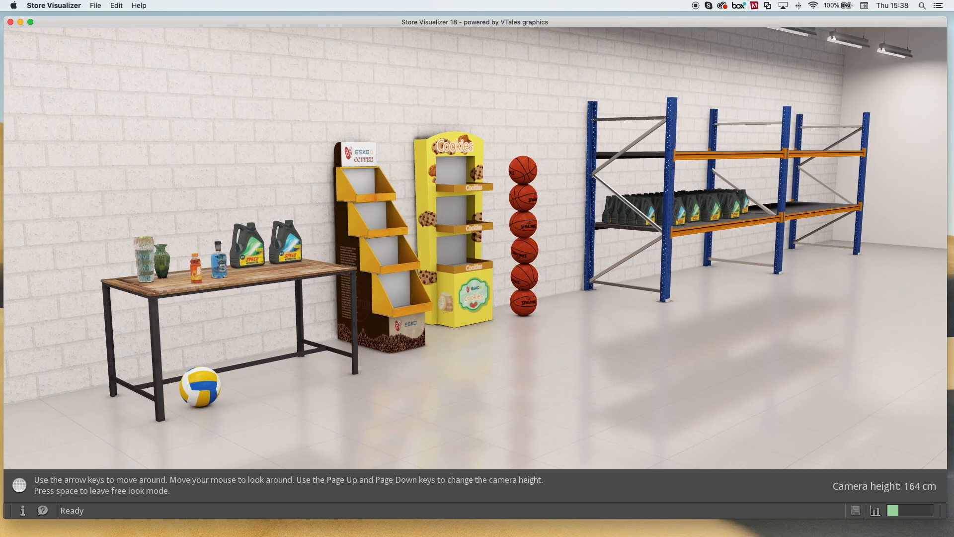
pyautogui.press('space')
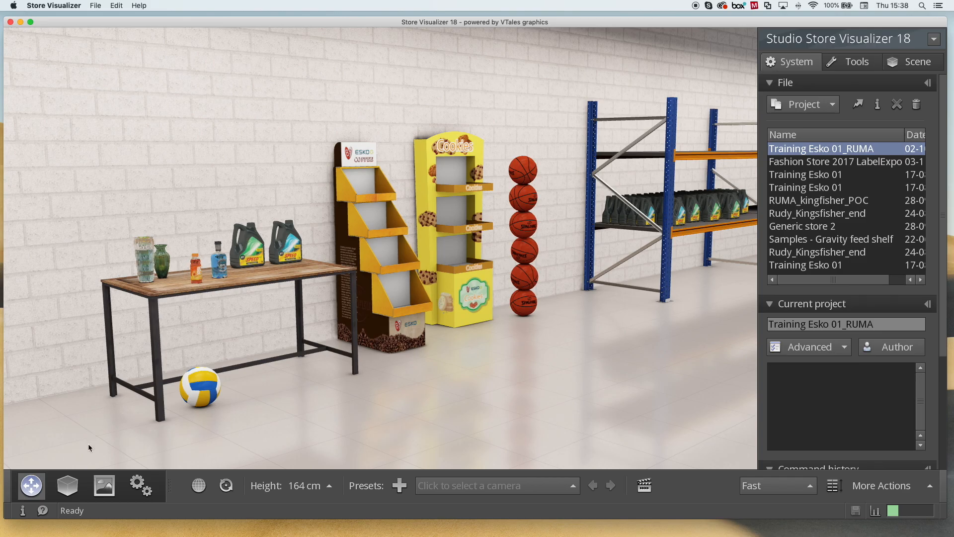
# - Run the physics simulation on the entire scene to let the stacked basketballs fall, and stop it
pyautogui.click(67, 486)
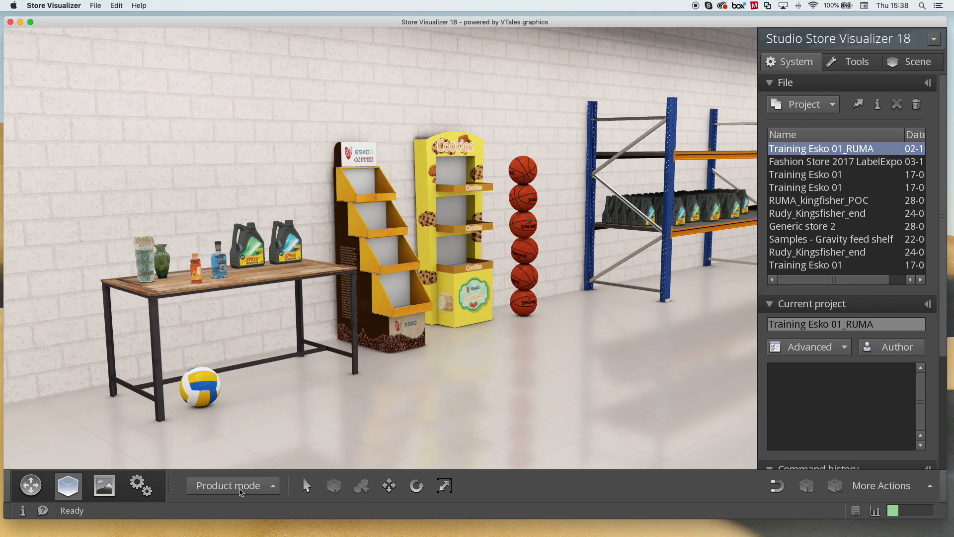
pyautogui.click(140, 486)
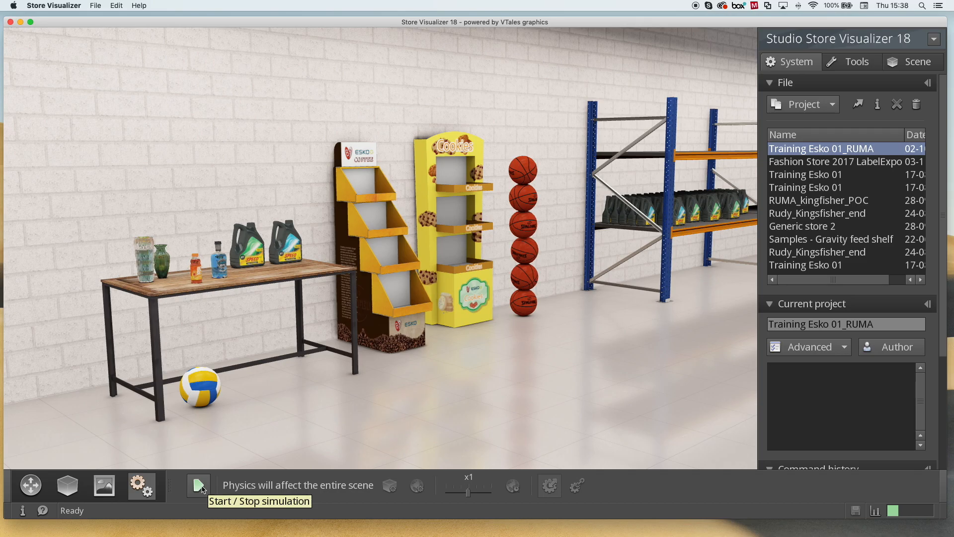
pyautogui.click(199, 486)
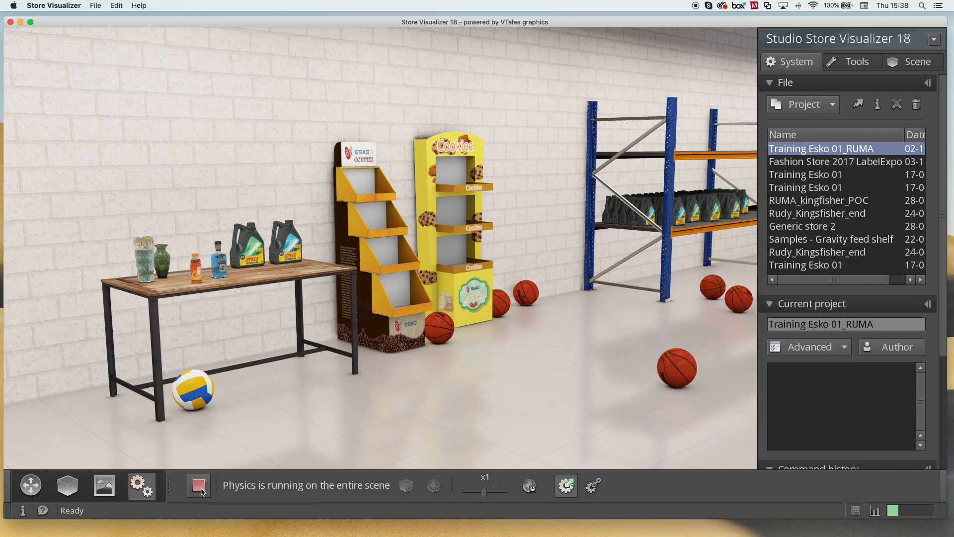
pyautogui.click(200, 487)
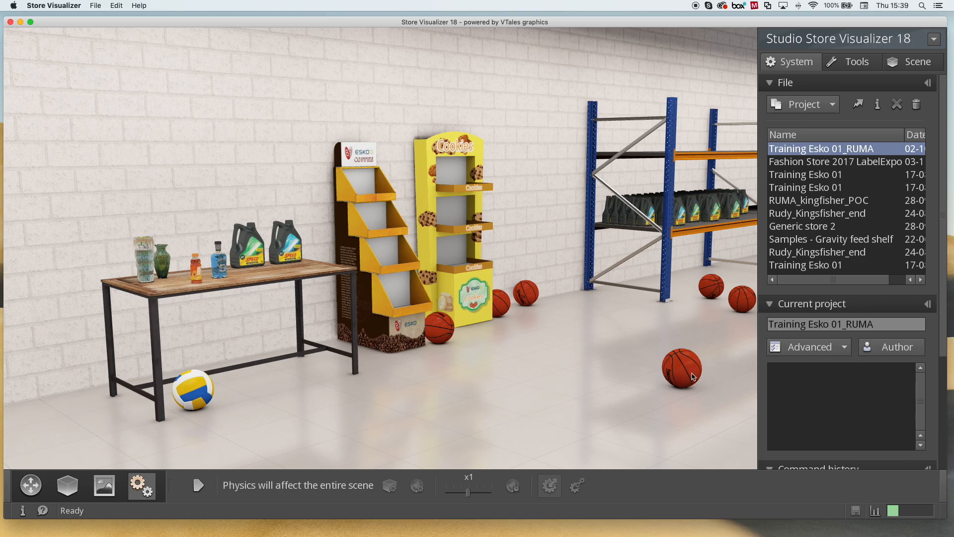
# - Move the basketball in the open floor area back to the near end of the blue rack
pyautogui.click(68, 485)
pyautogui.click(389, 485)
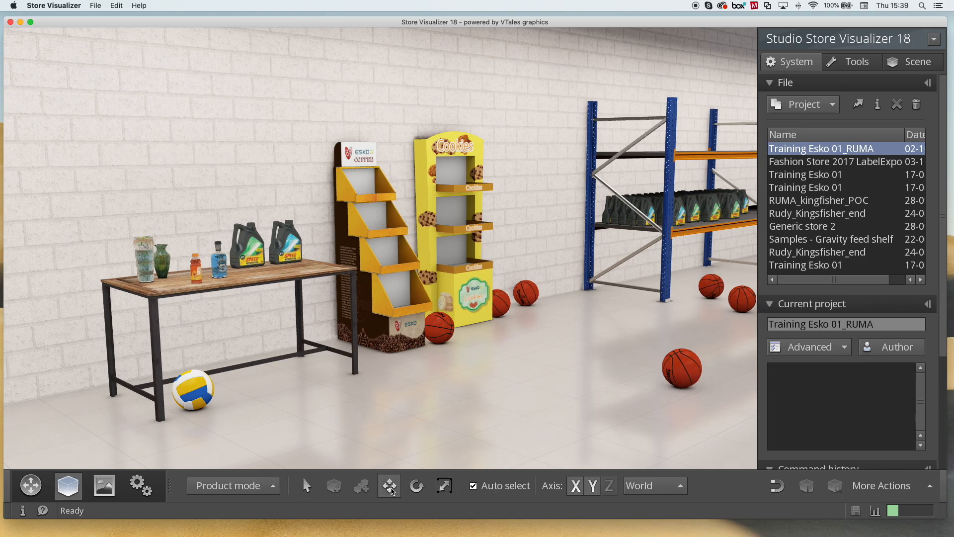
pyautogui.moveTo(684, 373); pyautogui.dragTo(588, 298)
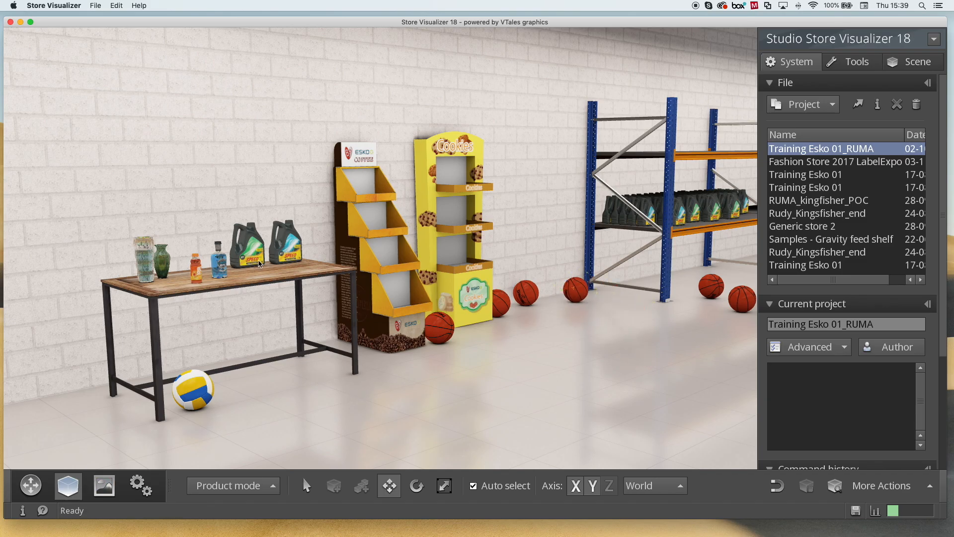
# - Reposition the gin bottle, the orange drink bottle and the green-label Speed jug on the wooden table
pyautogui.press('space')
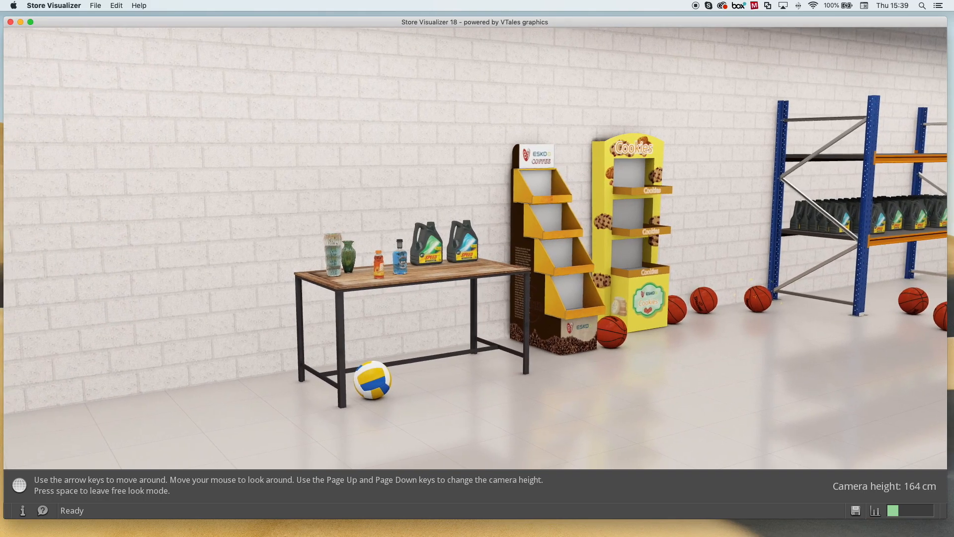
pyautogui.press('Up')
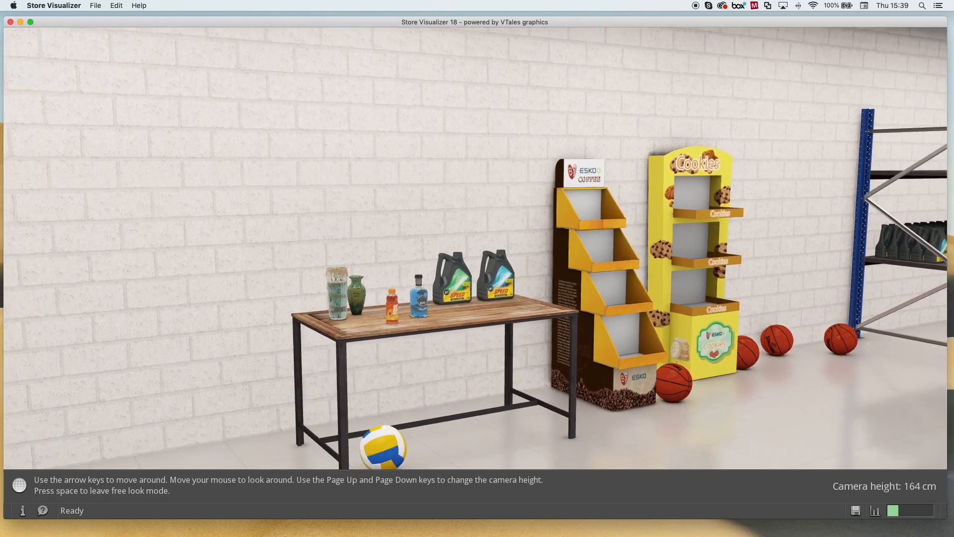
pyautogui.press('Up')
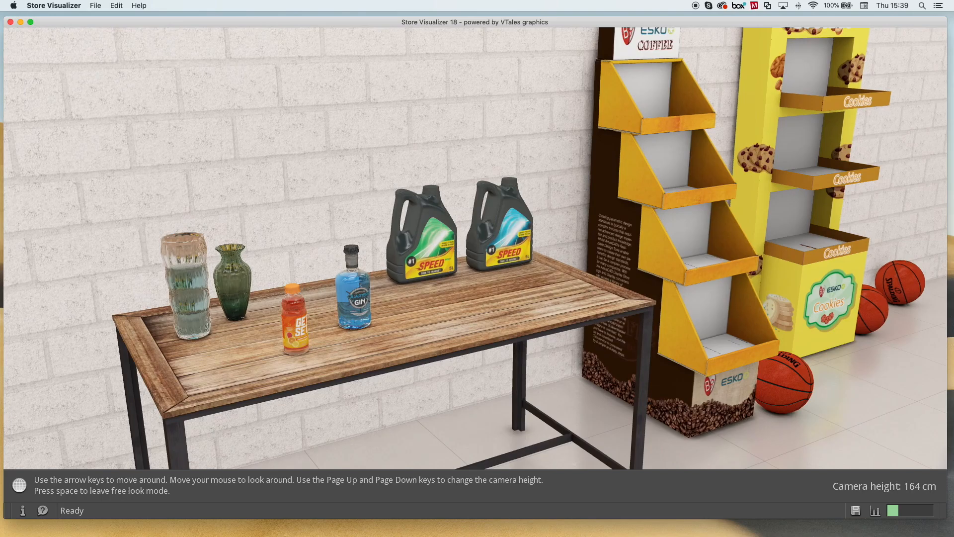
pyautogui.press('Up')
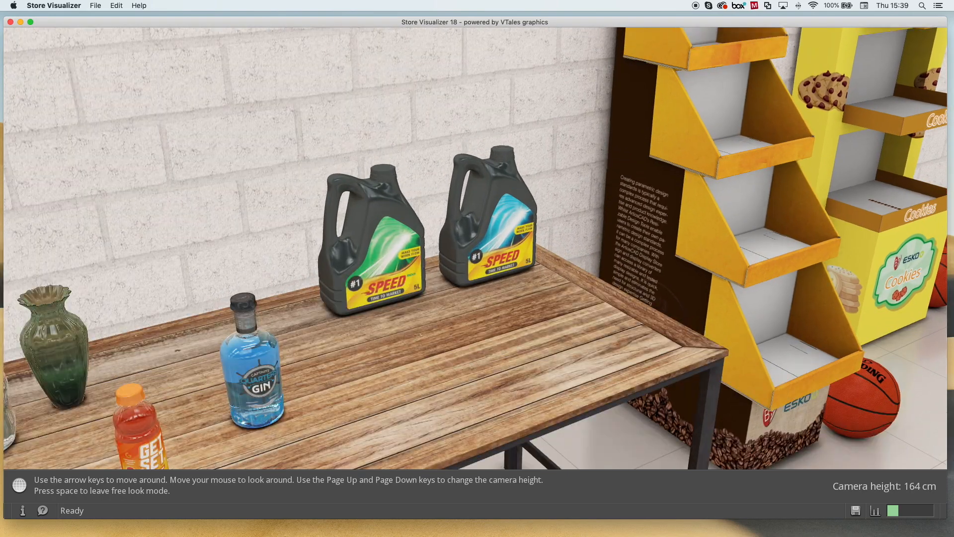
pyautogui.press('Down')
pyautogui.press('space')
pyautogui.moveTo(278, 304)
pyautogui.mouseDown()
pyautogui.moveTo(343, 311)
pyautogui.moveTo(274, 293)
pyautogui.mouseUp()
pyautogui.moveTo(198, 367)
pyautogui.mouseDown()
pyautogui.moveTo(209, 364)
pyautogui.moveTo(190, 359)
pyautogui.mouseUp()
pyautogui.moveTo(288, 316)
pyautogui.mouseDown()
pyautogui.moveTo(302, 316)
pyautogui.moveTo(271, 317)
pyautogui.mouseUp()
pyautogui.moveTo(382, 246); pyautogui.dragTo(369, 270)
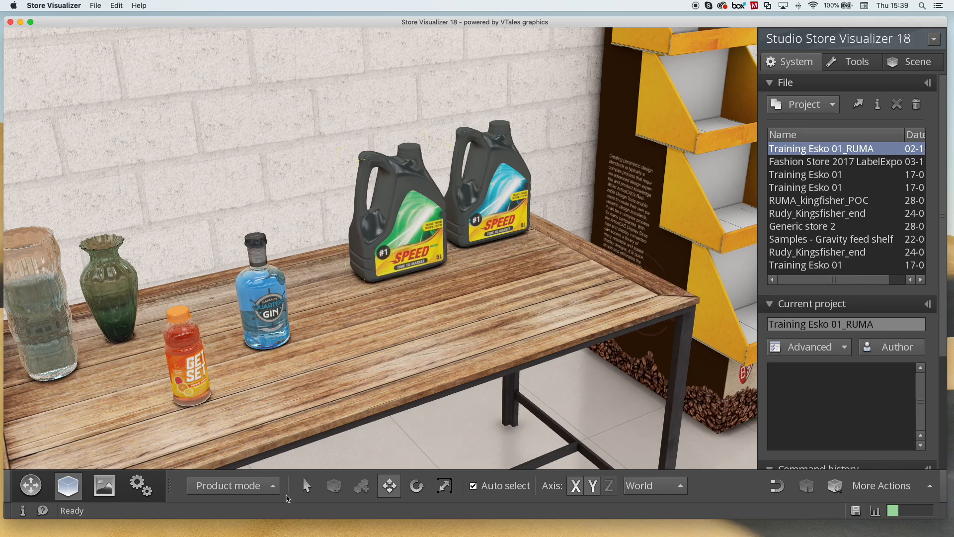
# - With physics running on the entire scene, push the green-label Speed jug against the blue-label one, and stop the simulation
pyautogui.click(141, 486)
pyautogui.click(198, 485)
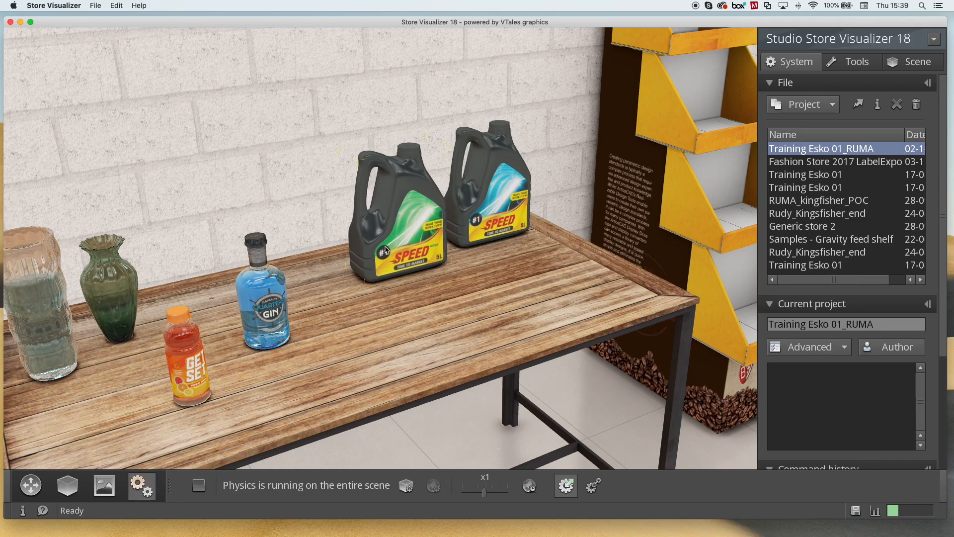
pyautogui.moveTo(392, 247); pyautogui.dragTo(423, 222)
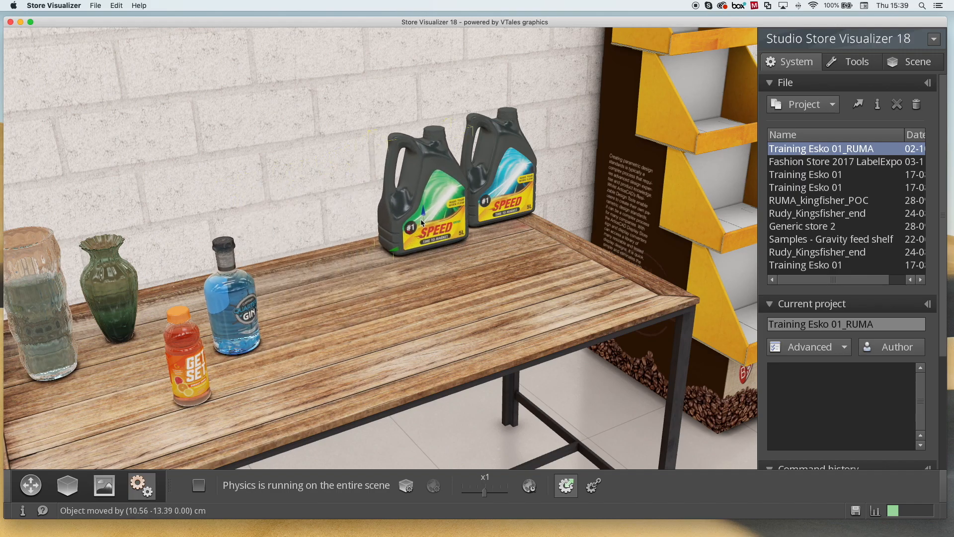
pyautogui.click(198, 485)
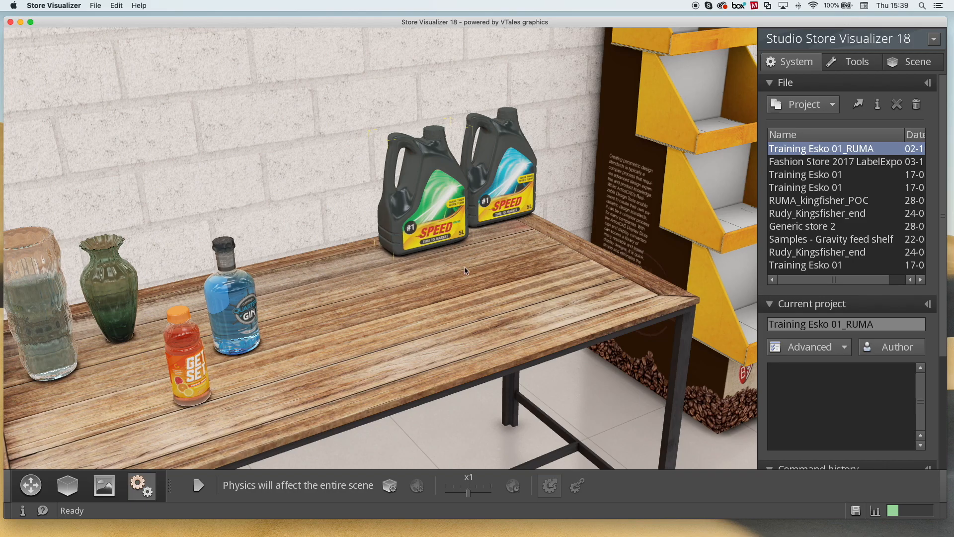
# - Import the Collada file Render_Karcher.zae from the Desktop into the Project library with the default import settings
pyautogui.press('space')
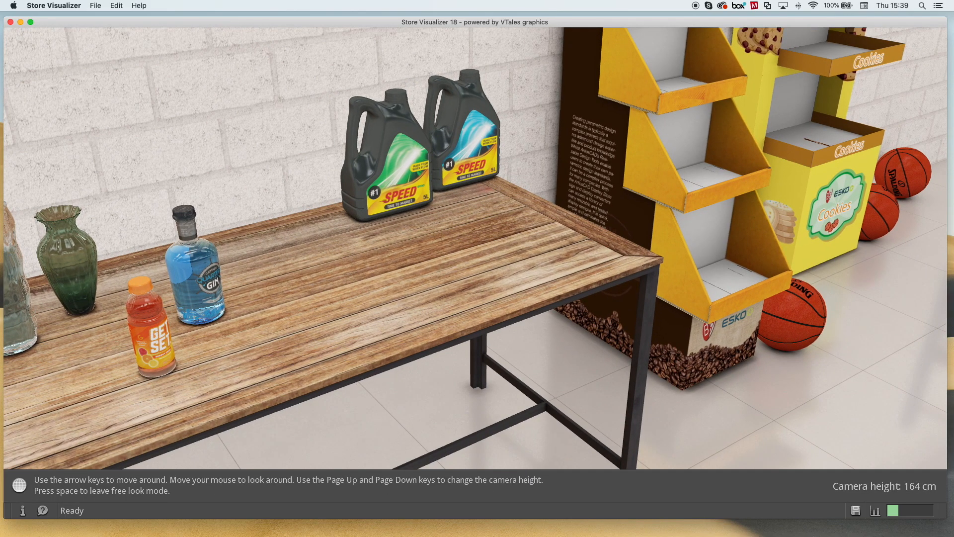
pyautogui.press('Down')
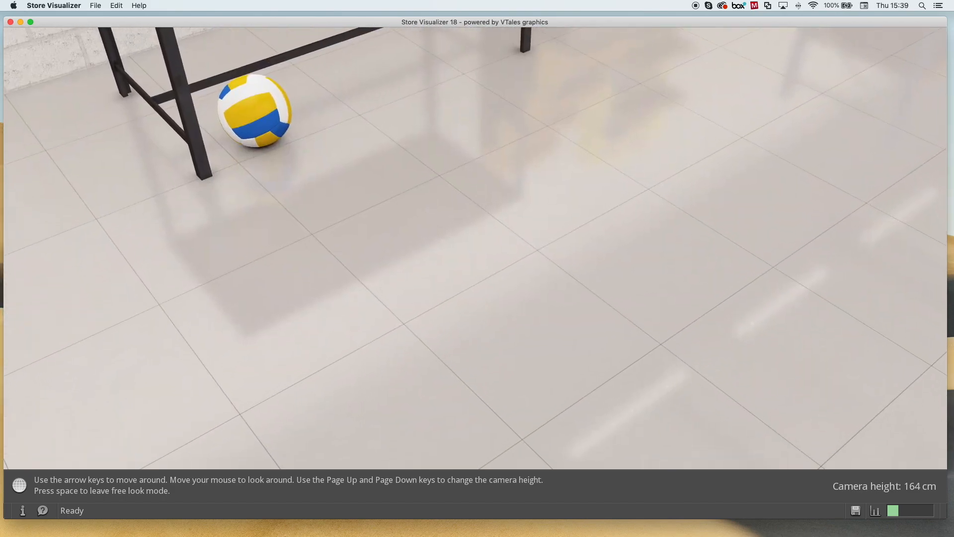
pyautogui.press('Down')
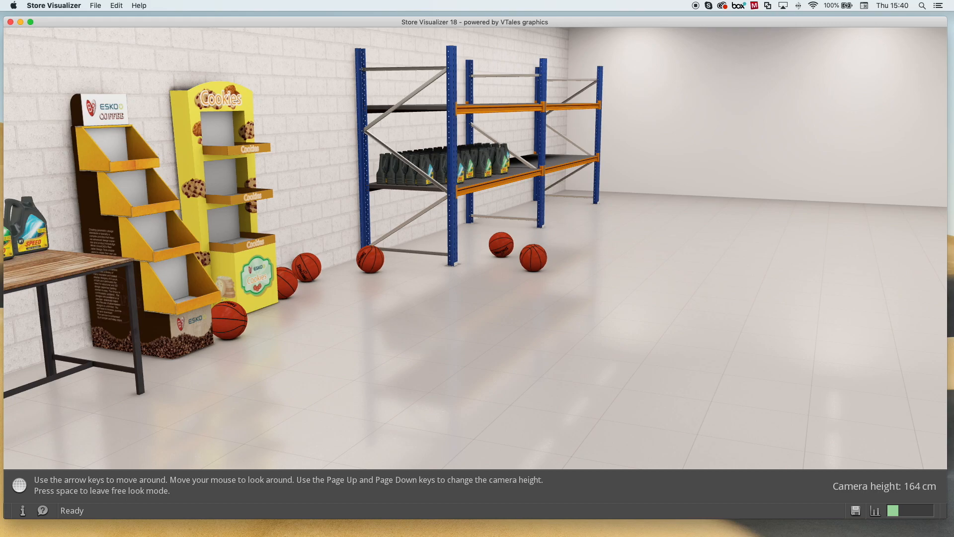
pyautogui.press('space')
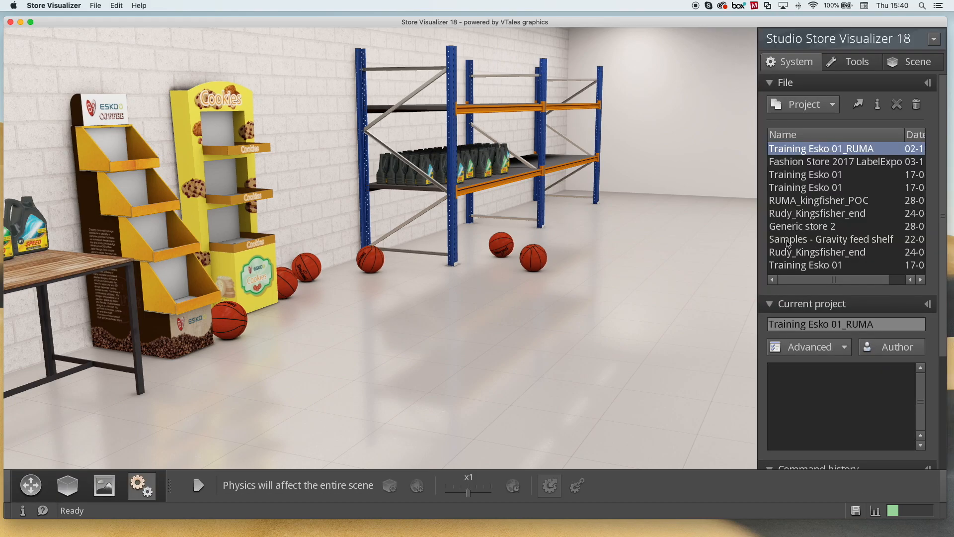
pyautogui.click(848, 67)
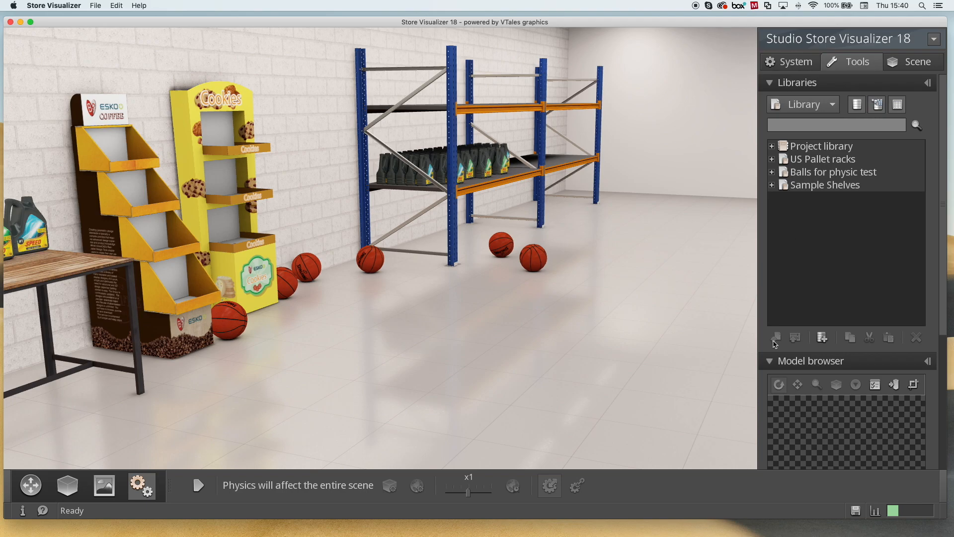
pyautogui.click(803, 149)
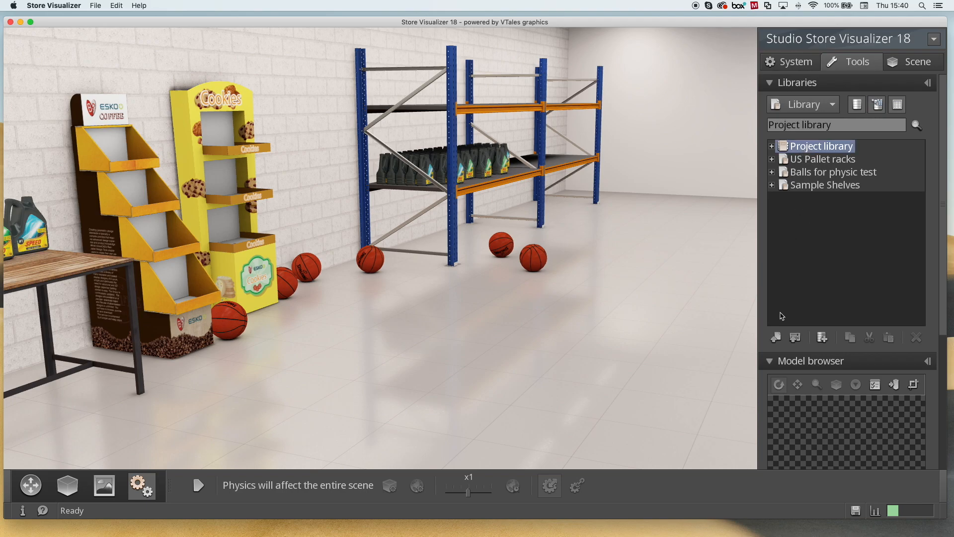
pyautogui.click(775, 337)
pyautogui.scroll(-5, 417, 222)
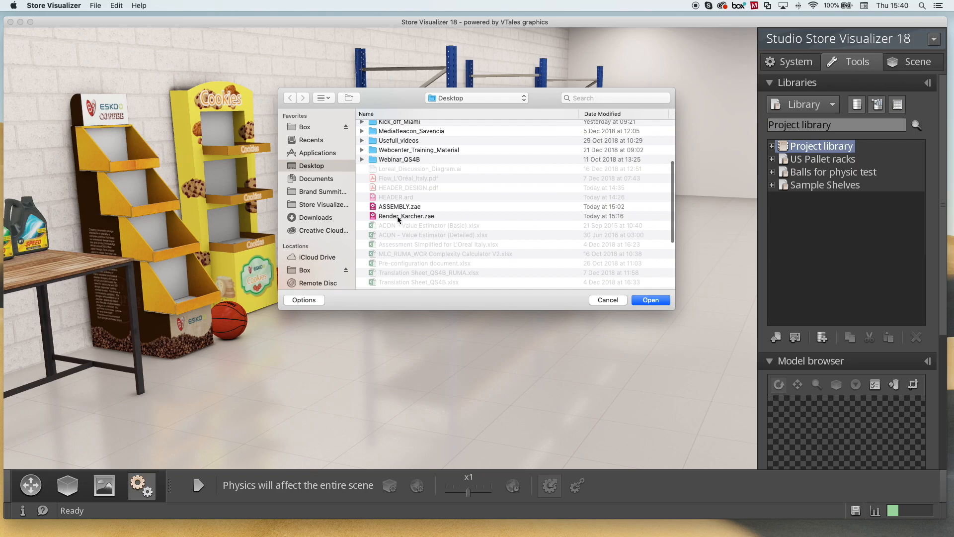
pyautogui.click(393, 218)
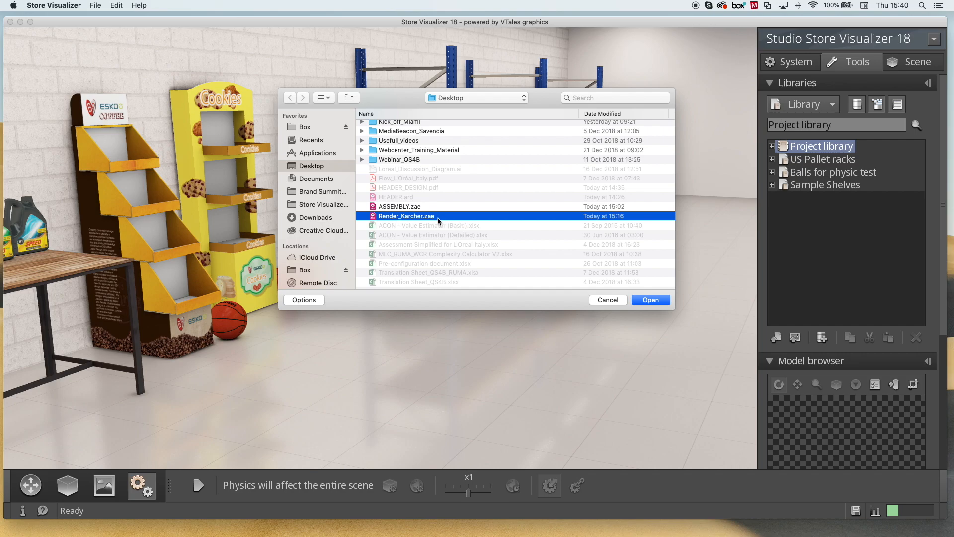
pyautogui.click(649, 300)
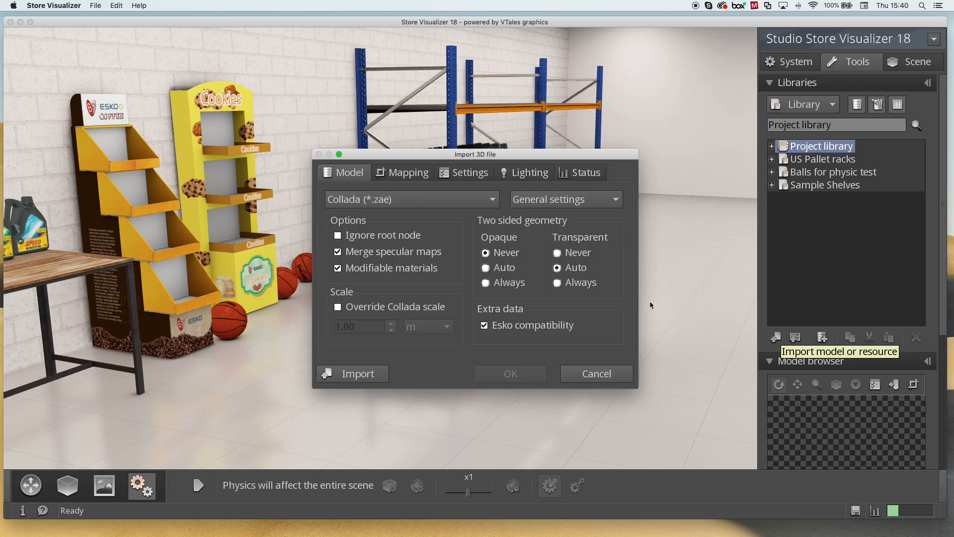
pyautogui.click(356, 376)
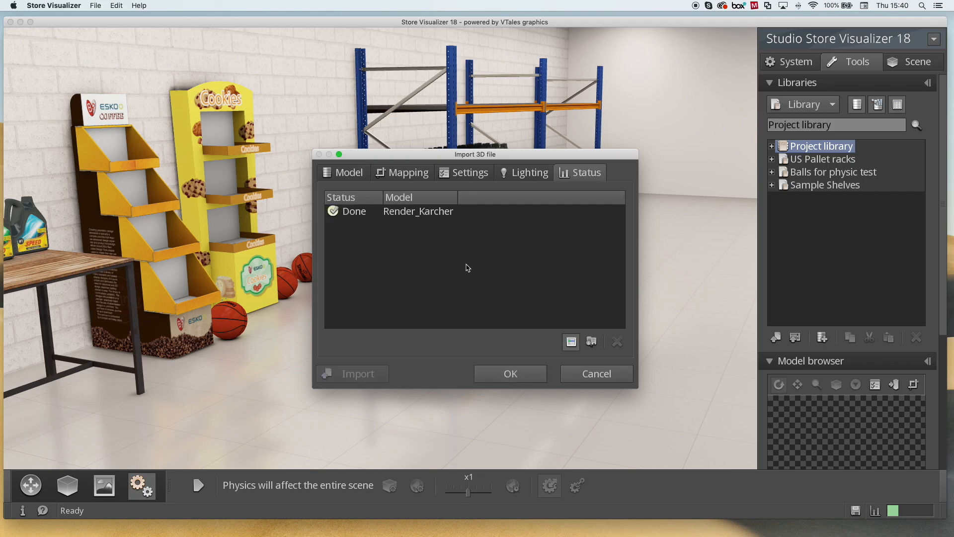
pyautogui.click(516, 377)
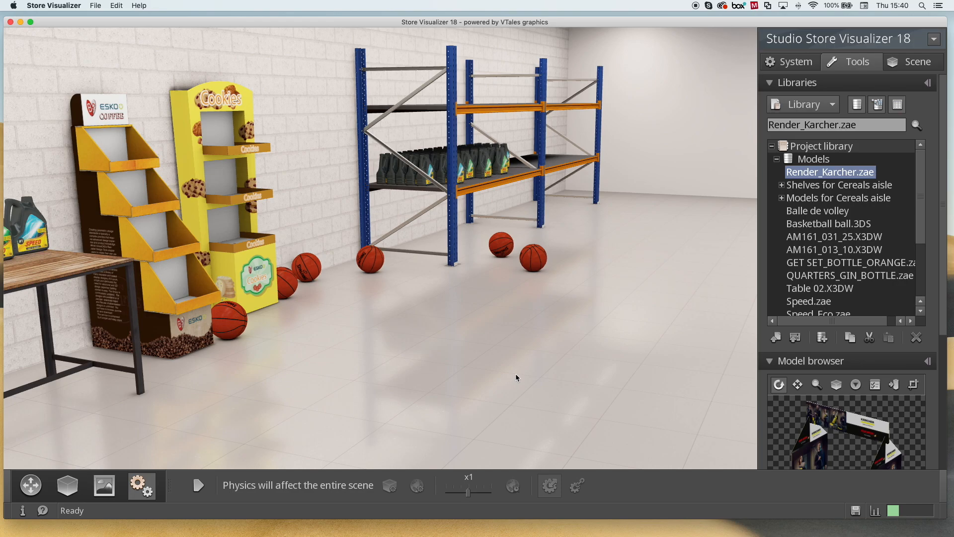
# - Place two copies of the Render_Karcher.zae display side by side on the open floor in front of the blue racks
pyautogui.scroll(-5, 943, 241)
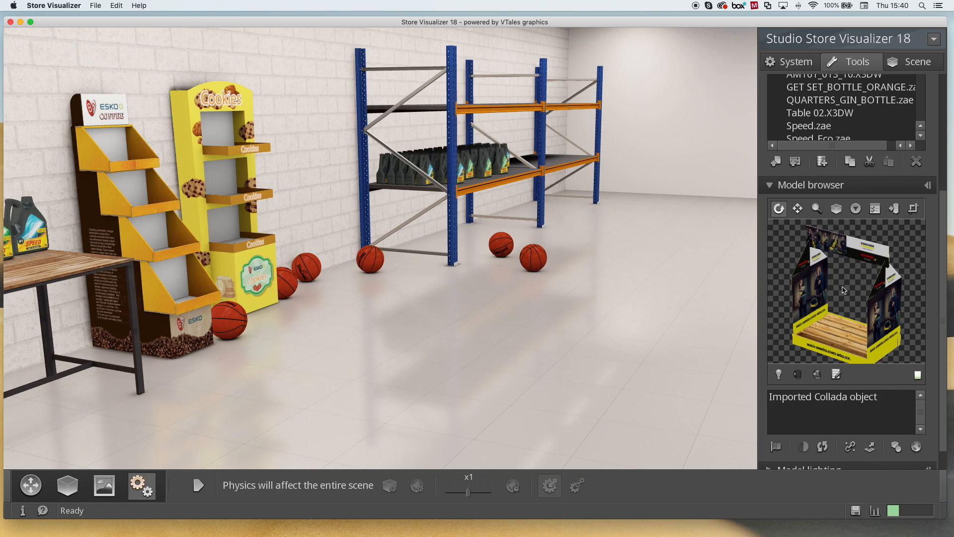
pyautogui.click(68, 485)
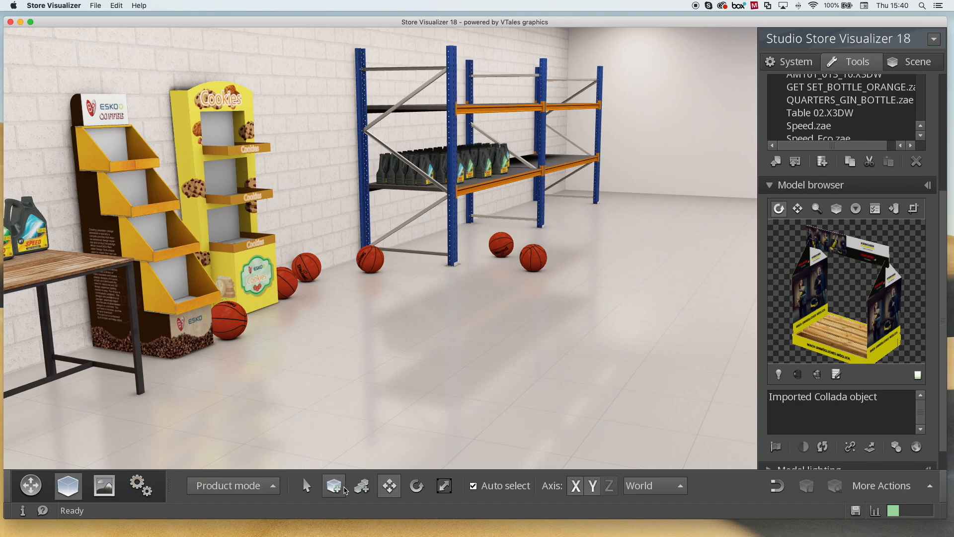
pyautogui.click(334, 485)
pyautogui.click(417, 345)
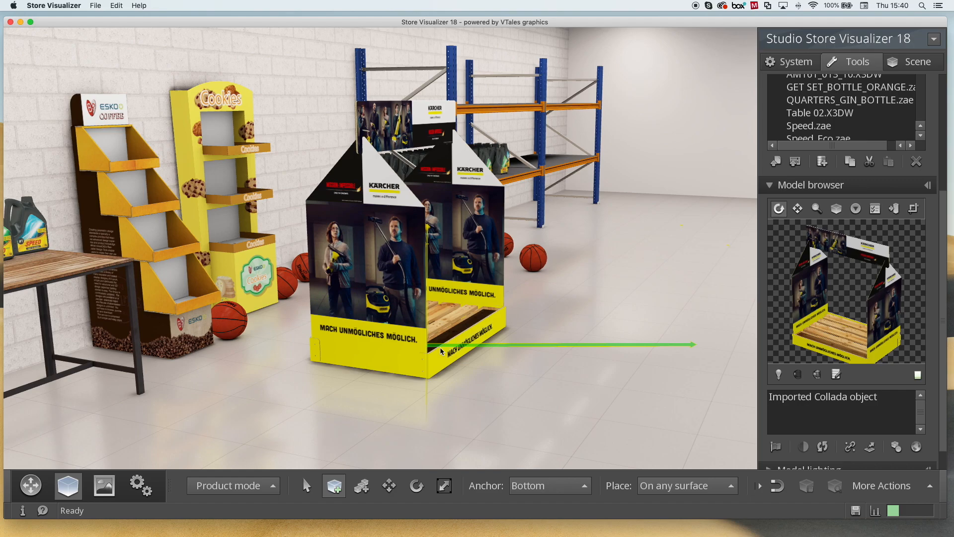
pyautogui.click(592, 316)
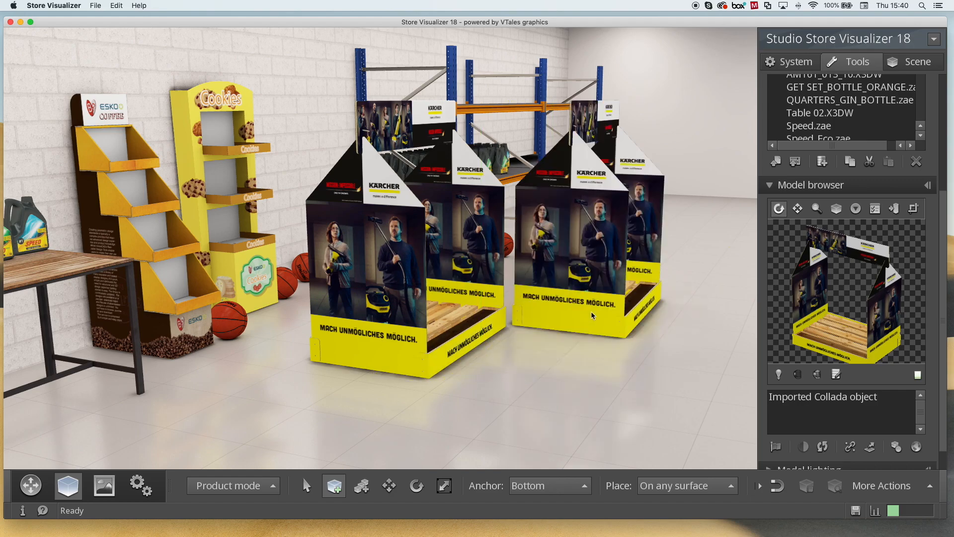
# - Walk around the two Kärcher pallet displays and along the blue rack to examine them from several angles
pyautogui.press('space')
pyautogui.press('Up')
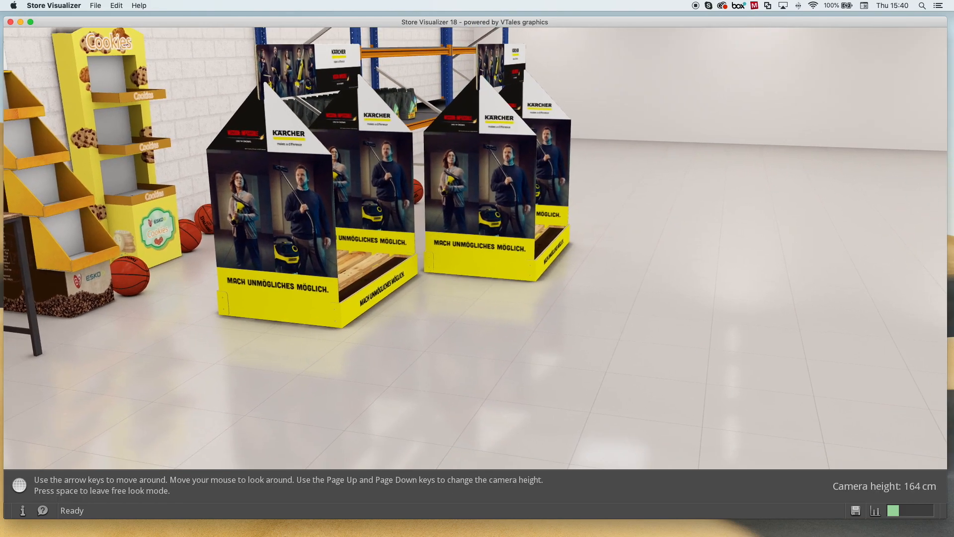
pyautogui.press('Down')
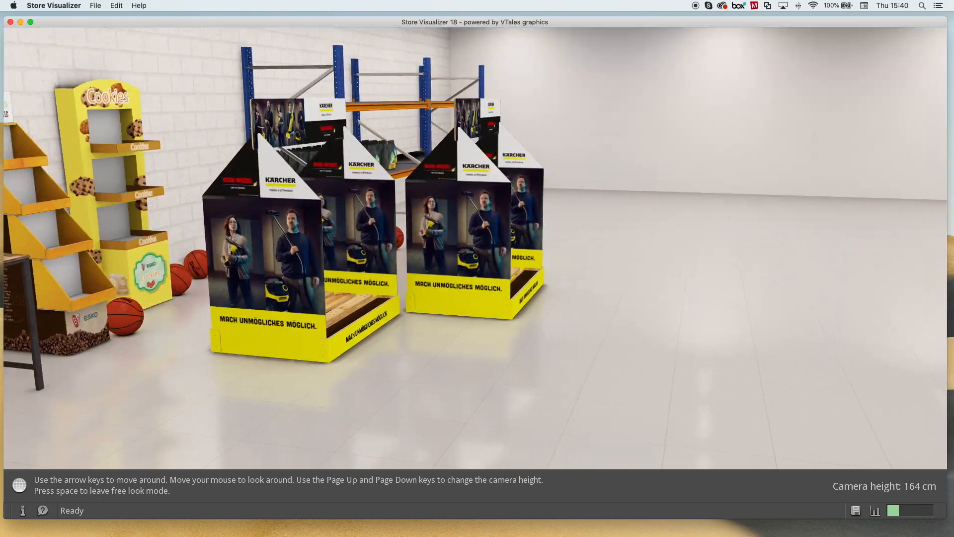
pyautogui.press('Up')
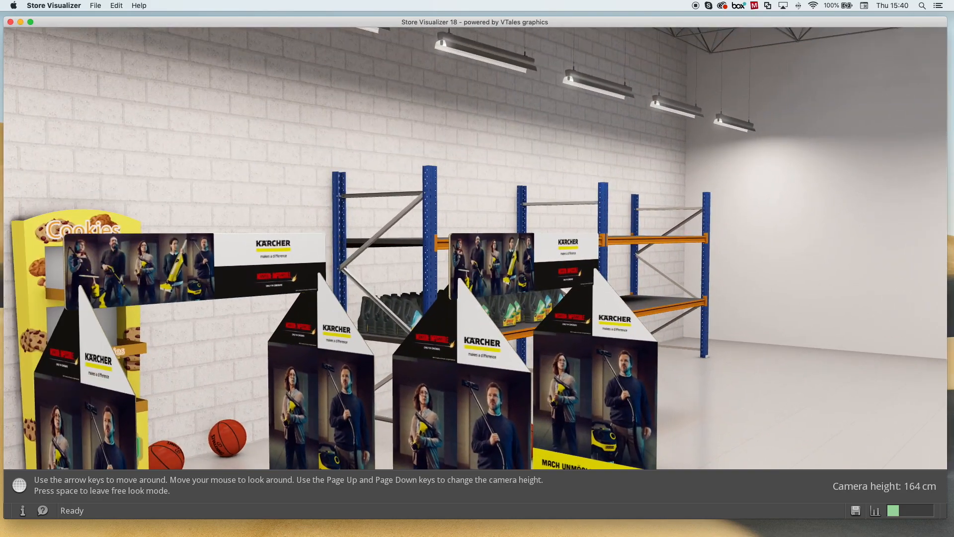
pyautogui.press('Right')
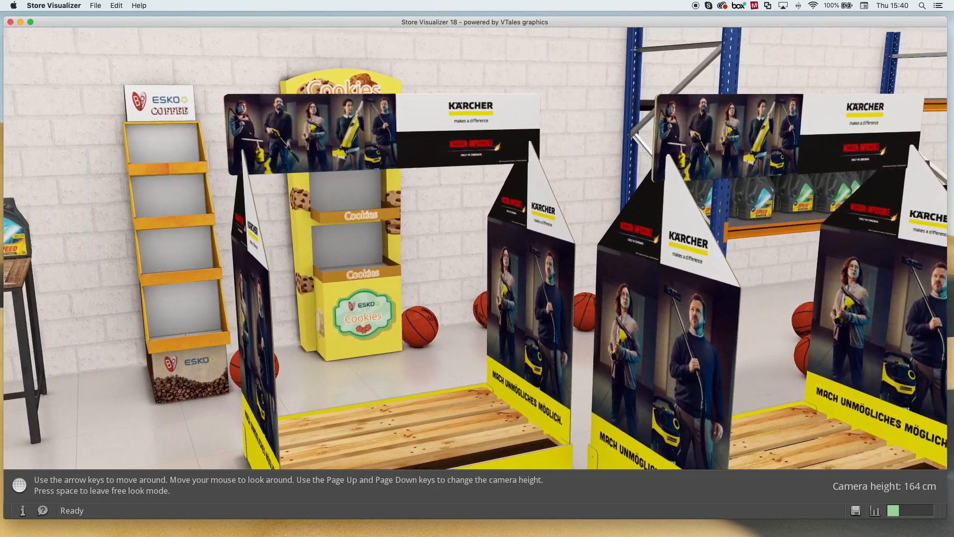
pyautogui.press('Down')
pyautogui.press('Right')
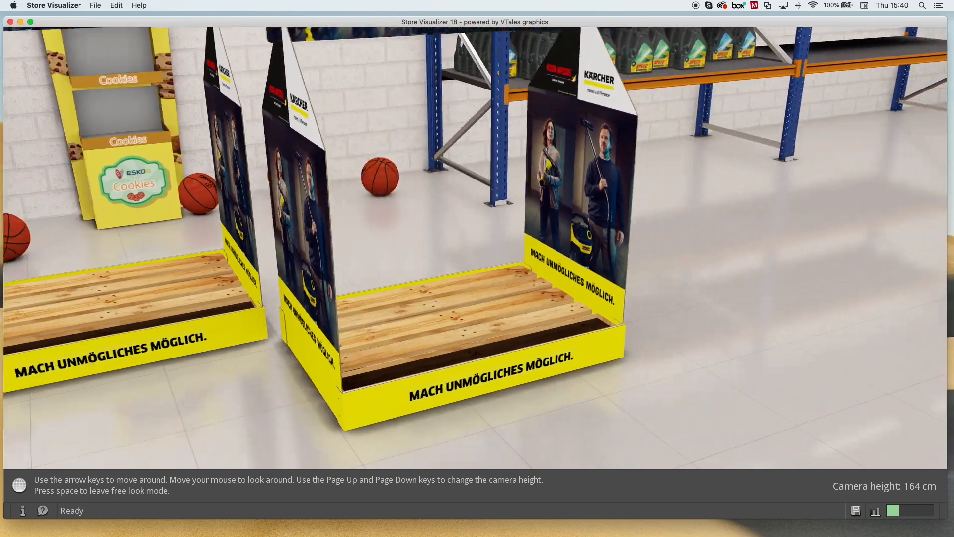
pyautogui.press('Right')
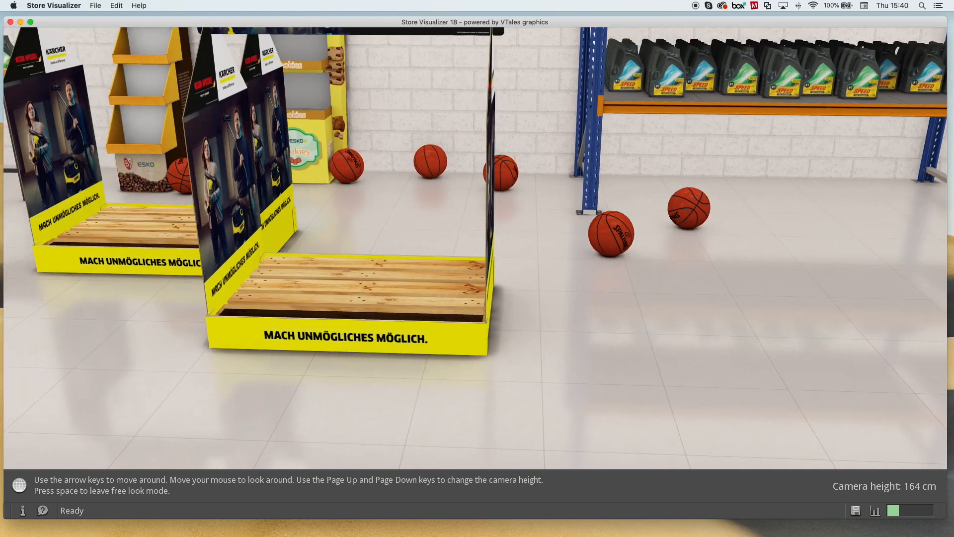
pyautogui.press('Down')
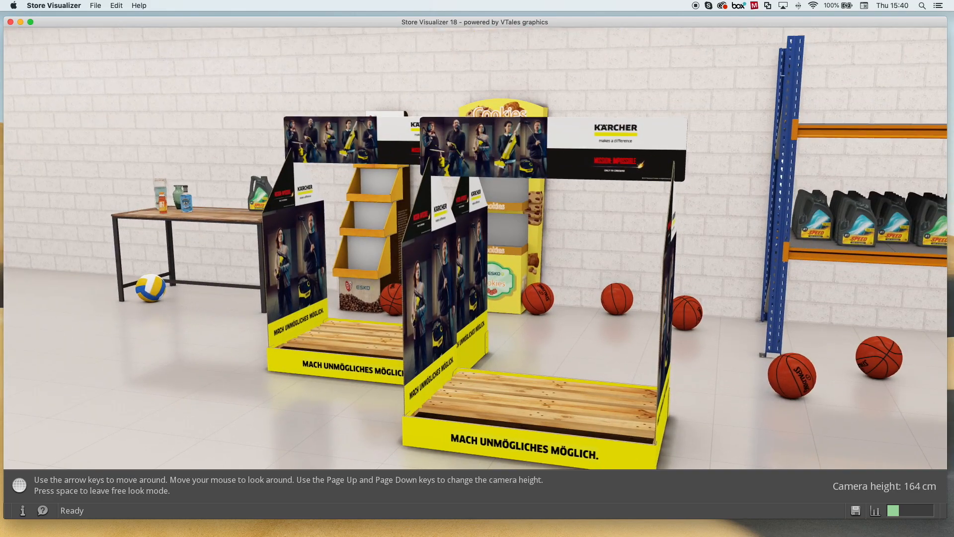
pyautogui.press('Right')
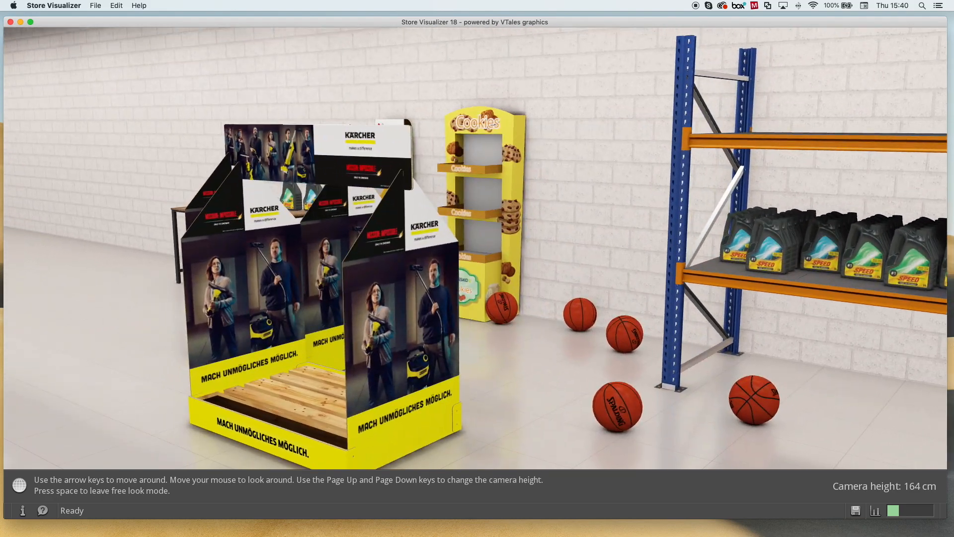
pyautogui.press('Right')
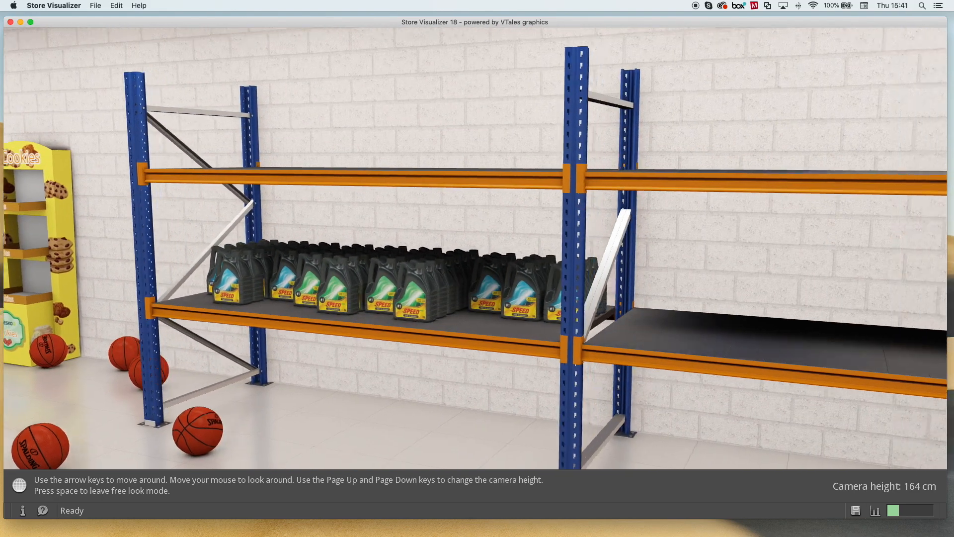
pyautogui.press('Right')
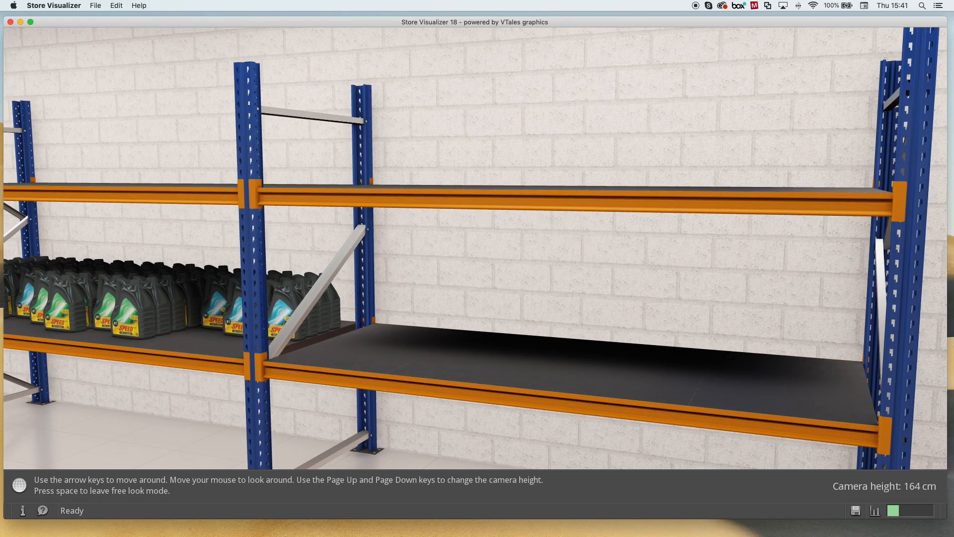
pyautogui.press('space')
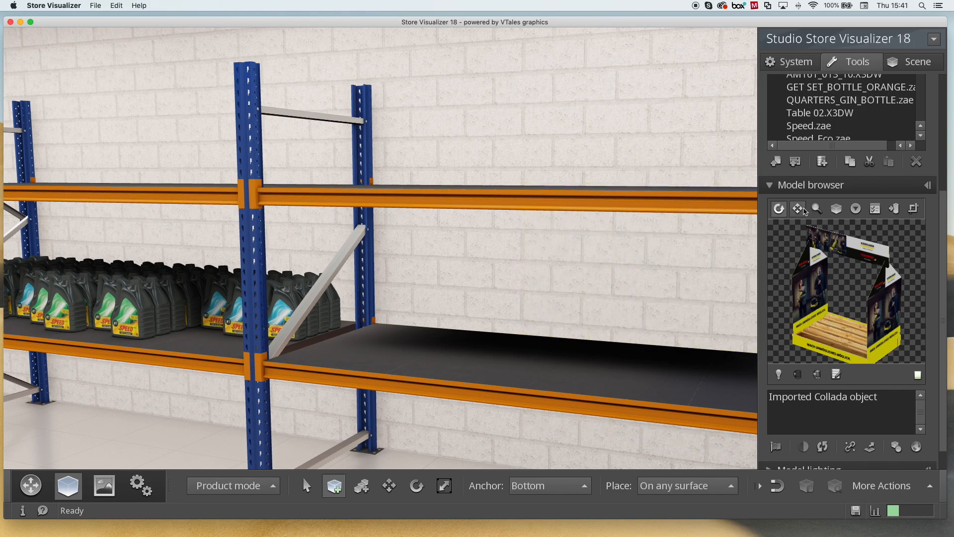
# - Place individual Speed.zae jugs one by one on the empty lower shelf of the blue rack, beside the middle upright
pyautogui.moveTo(945, 365); pyautogui.dragTo(949, 237)
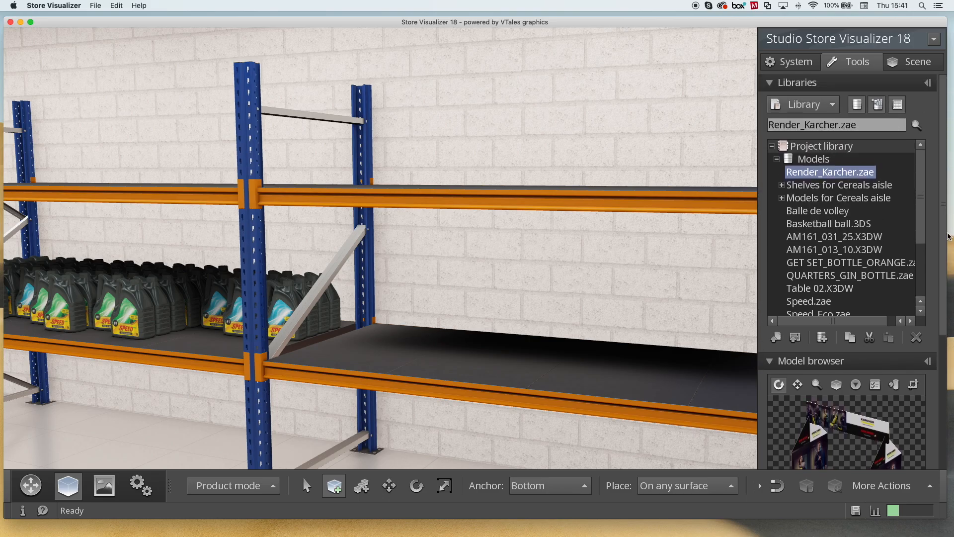
pyautogui.click(810, 237)
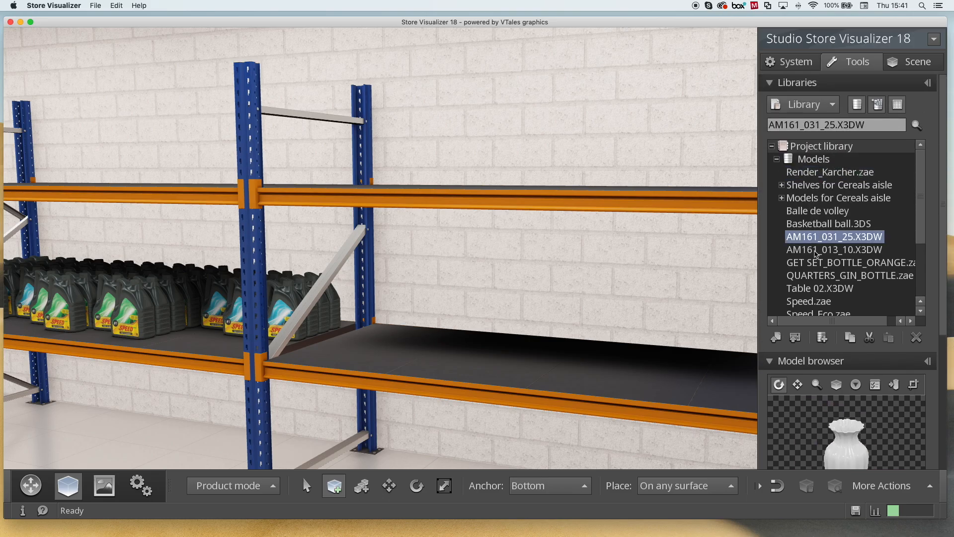
pyautogui.moveTo(943, 209); pyautogui.dragTo(946, 235)
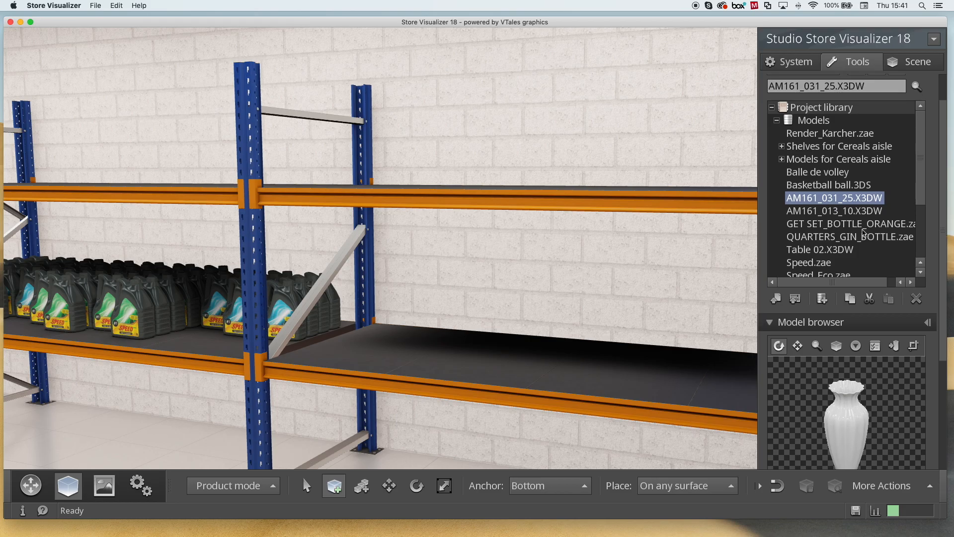
pyautogui.click(826, 211)
pyautogui.scroll(-3, 828, 241)
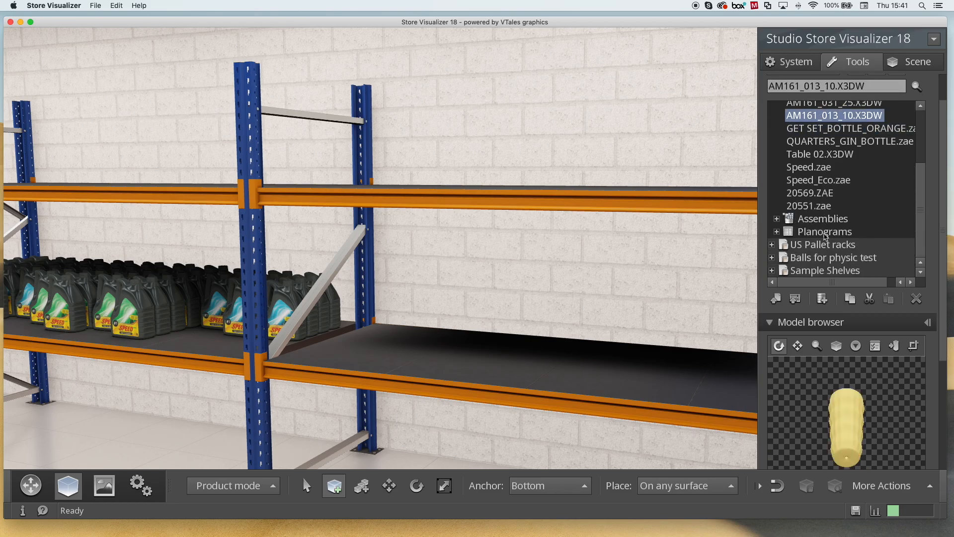
pyautogui.click(815, 169)
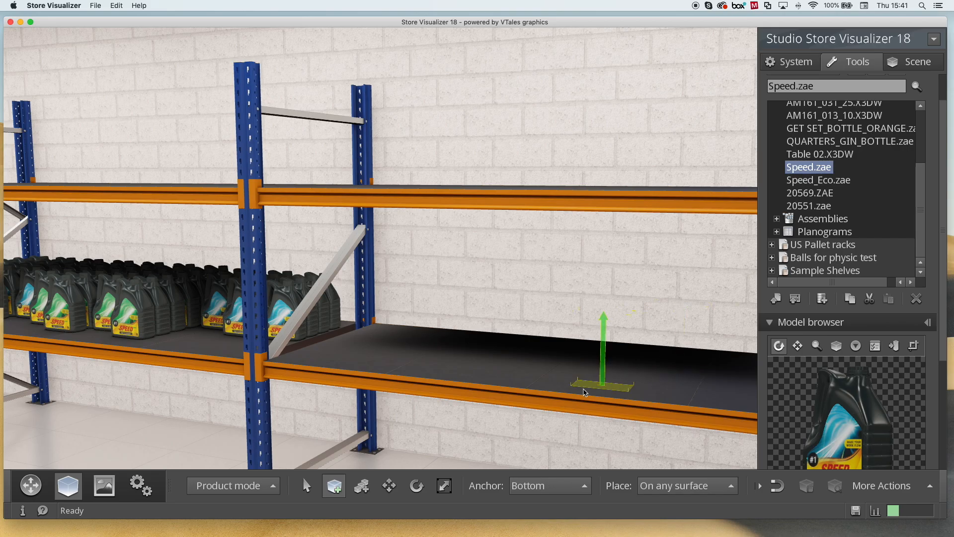
pyautogui.click(420, 336)
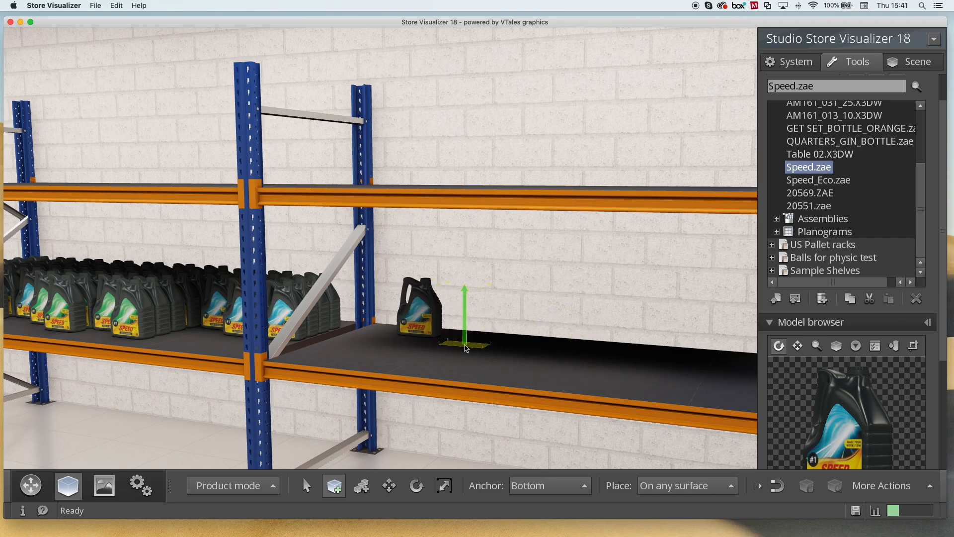
pyautogui.click(404, 344)
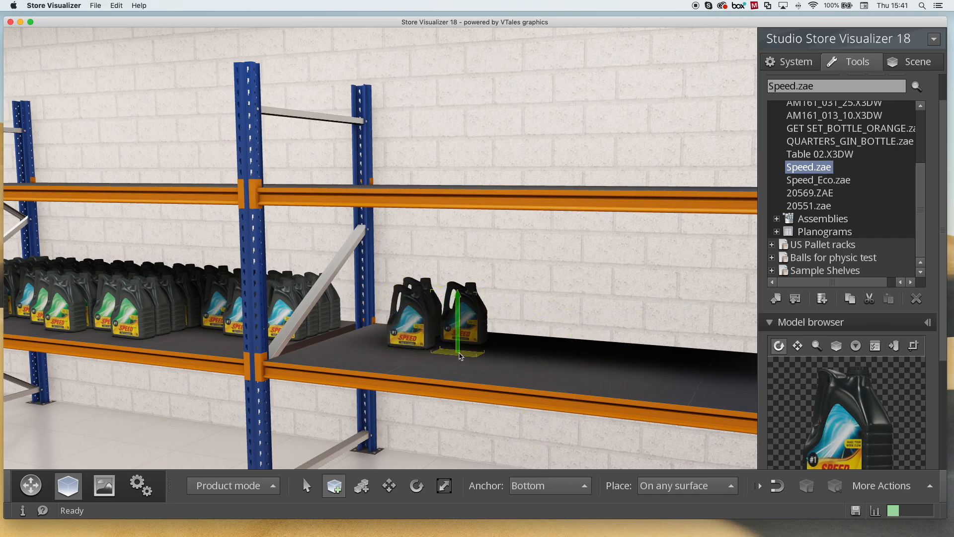
pyautogui.click(460, 355)
# - Create an ordered box array of Speed.zae jugs, three facings wide, on the same shelf next to the individually placed jugs
pyautogui.click(362, 485)
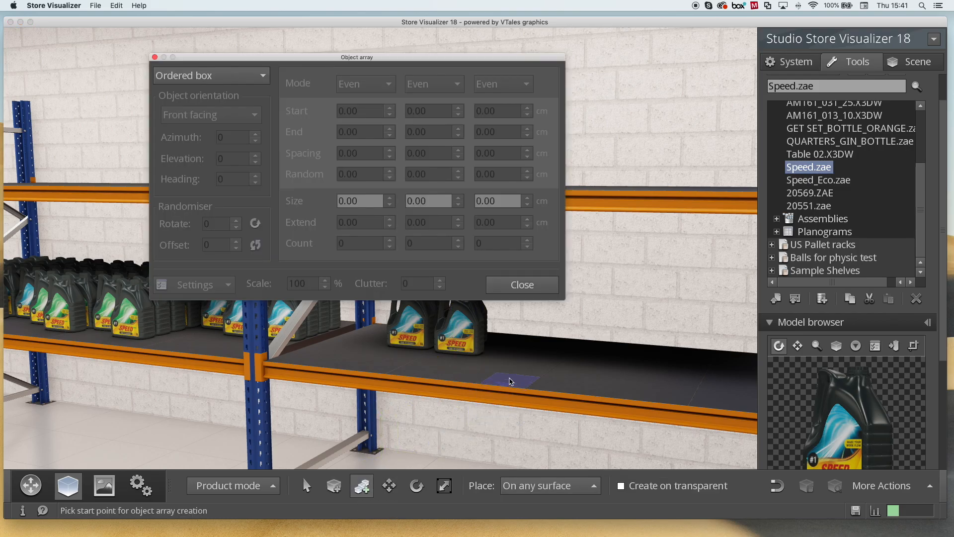
pyautogui.click(520, 284)
pyautogui.moveTo(518, 351); pyautogui.dragTo(684, 405)
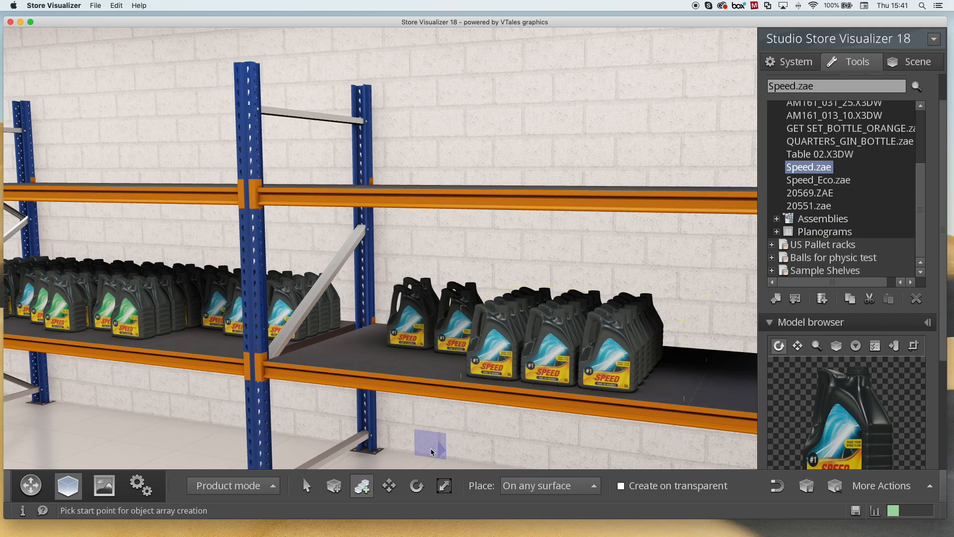
# - Stock the Kärcher pallet display nearer the blue racks with a three-wide array of Speed.zae jugs and a two-wide array stacked on top
pyautogui.press('space')
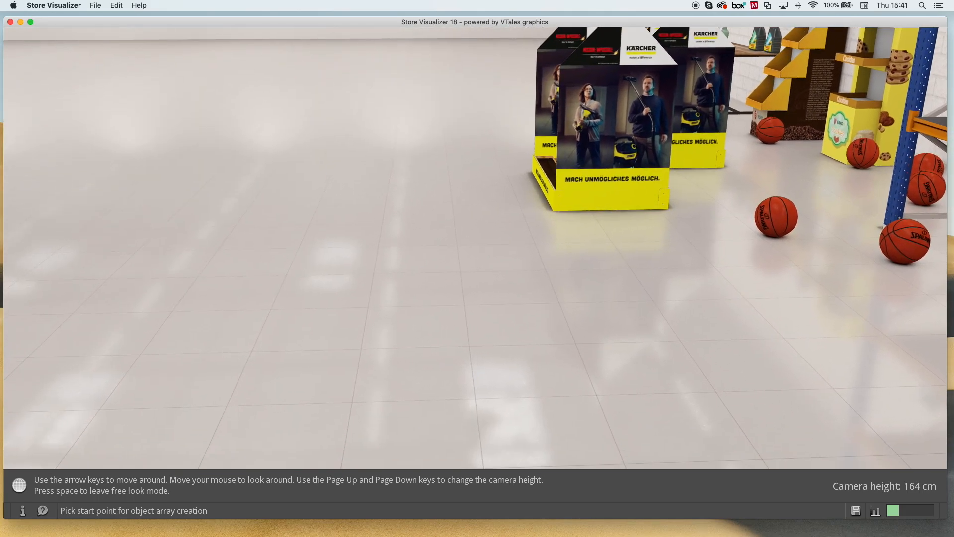
pyautogui.press('Up')
pyautogui.press('Down')
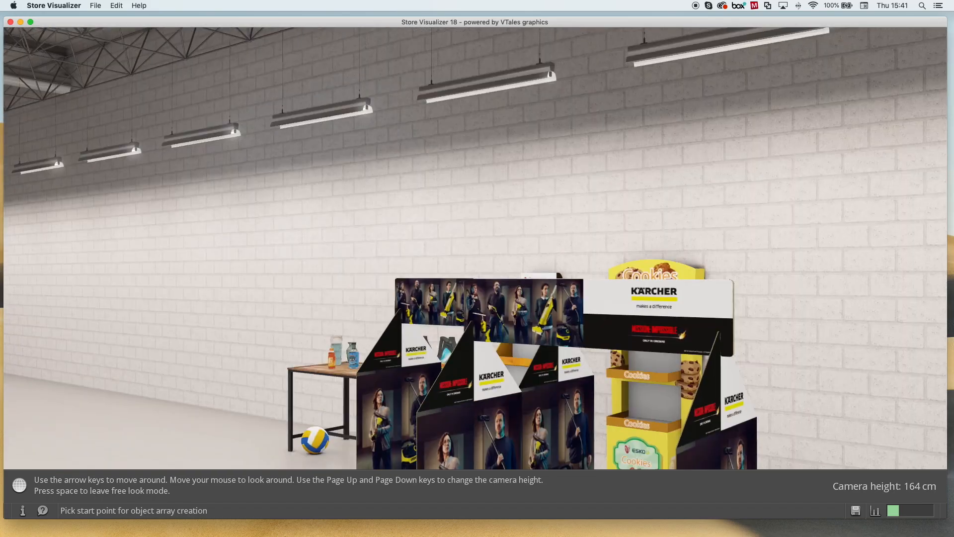
pyautogui.press('Left')
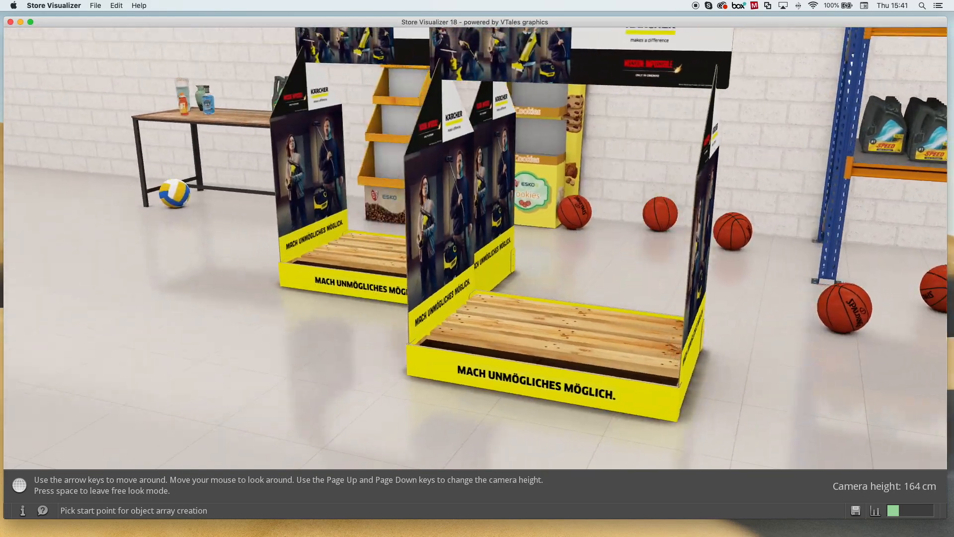
pyautogui.press('Left')
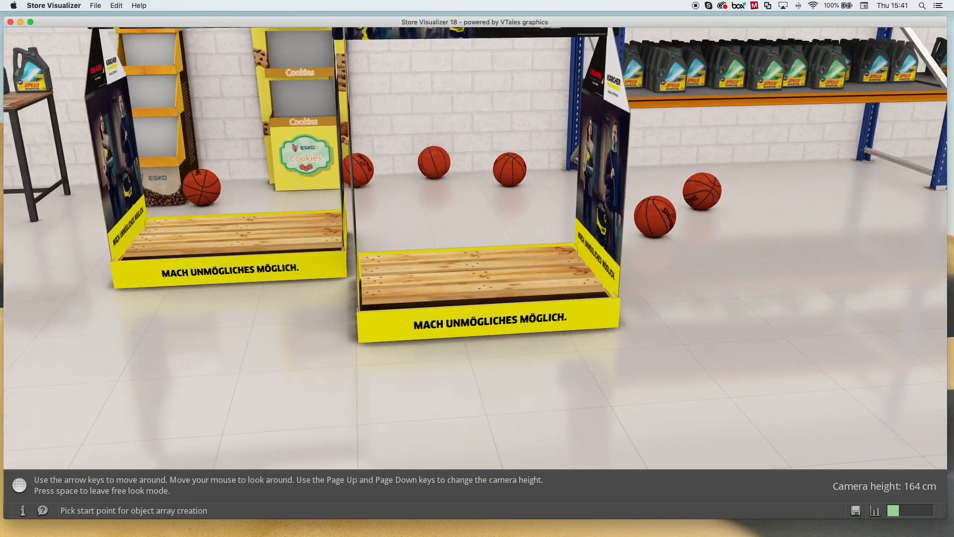
pyautogui.press('Left')
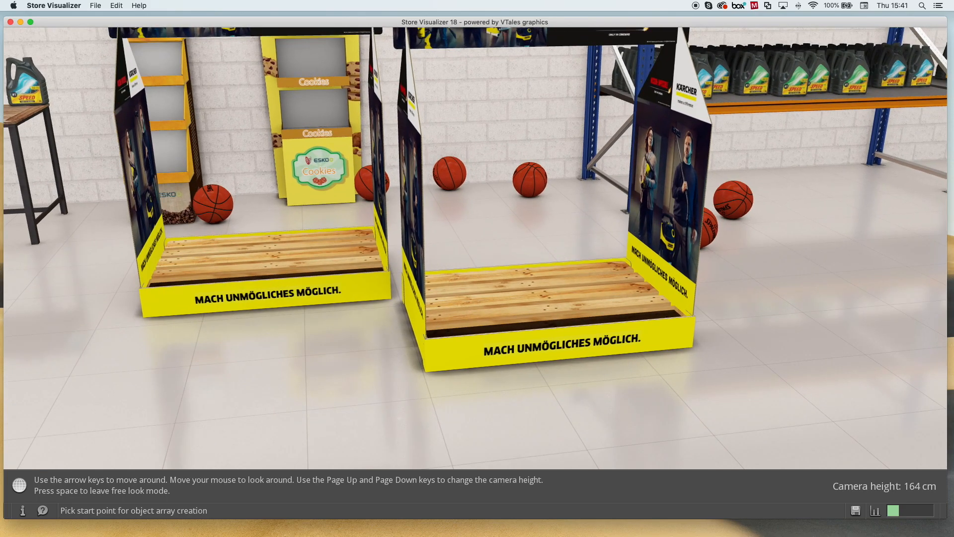
pyautogui.press('Up')
pyautogui.press('space')
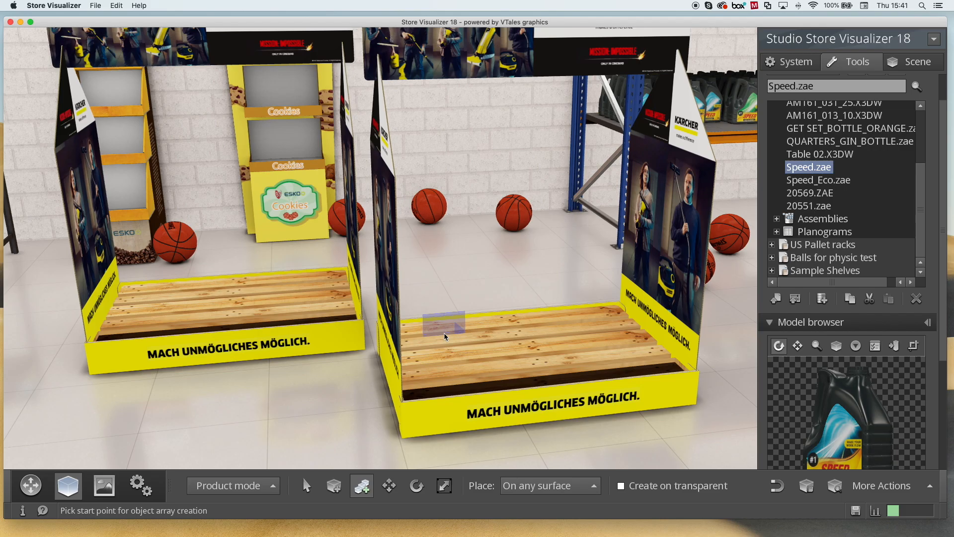
pyautogui.moveTo(444, 331); pyautogui.dragTo(664, 368)
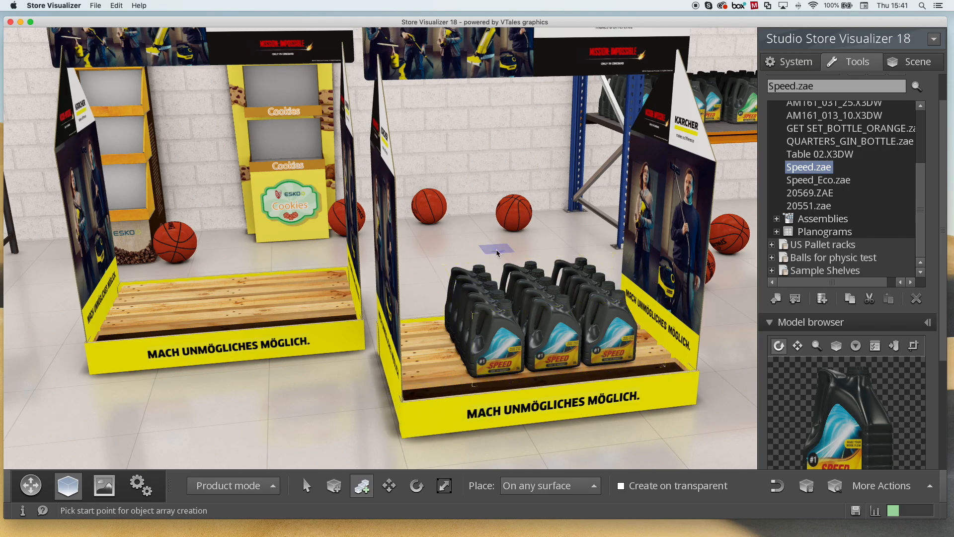
pyautogui.moveTo(478, 270); pyautogui.dragTo(646, 305)
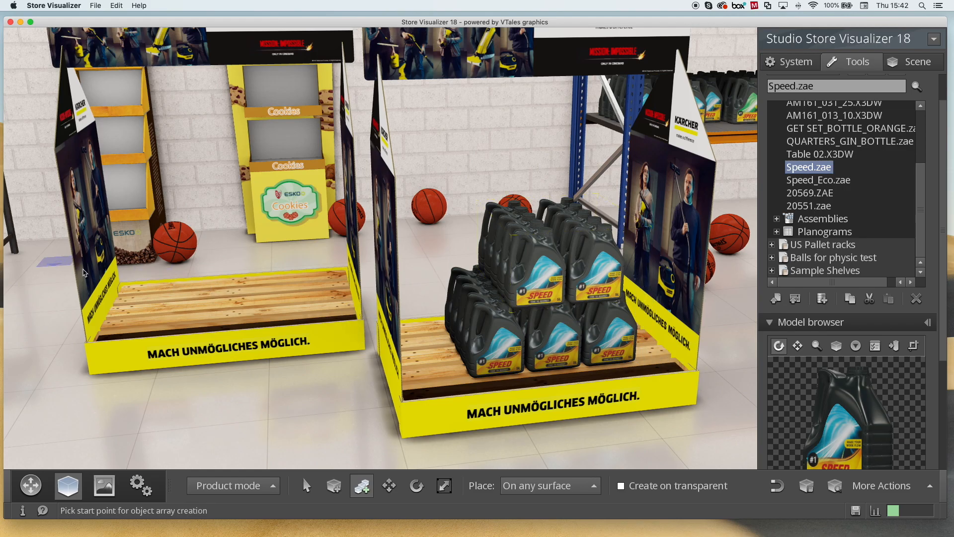
# - Fill the pallet of the other Kärcher display with a four-wide array of Speed_Eco.zae jugs
pyautogui.click(826, 180)
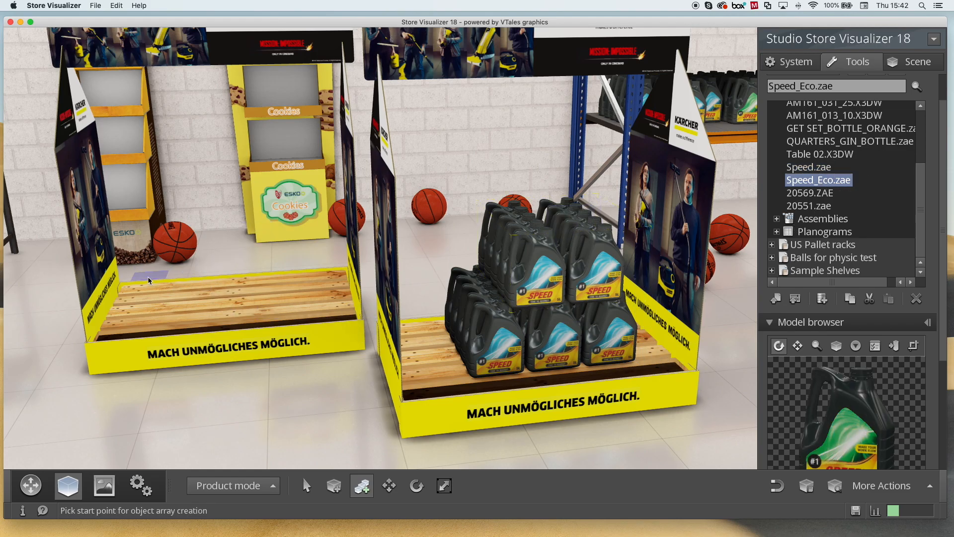
pyautogui.moveTo(144, 288); pyautogui.dragTo(349, 320)
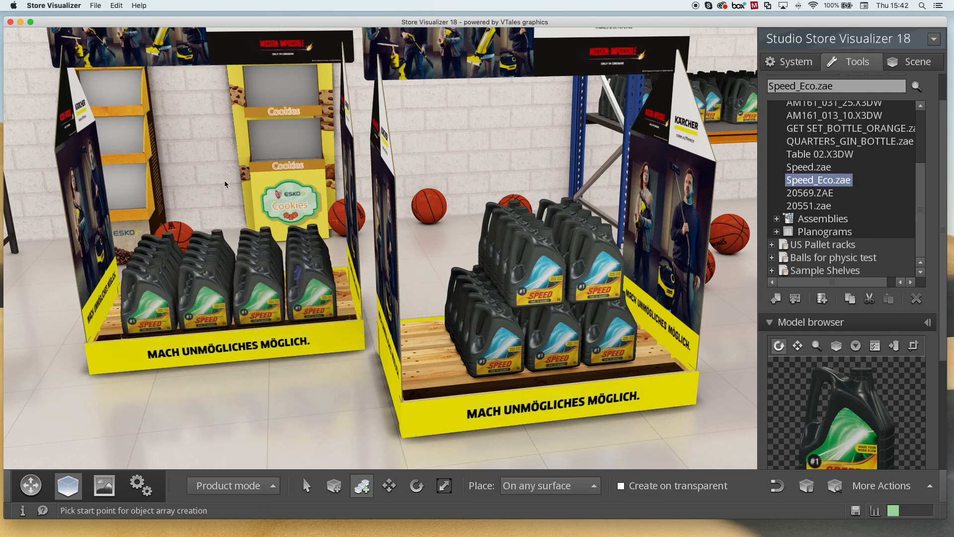
# - Switch to Chrome, search TurboSquid's 3D models for "karcher", preview the $35 Pressure Washer, and return to Store Visualizer
pyautogui.hotkey('ctrl', 'Up')
pyautogui.click(198, 303)
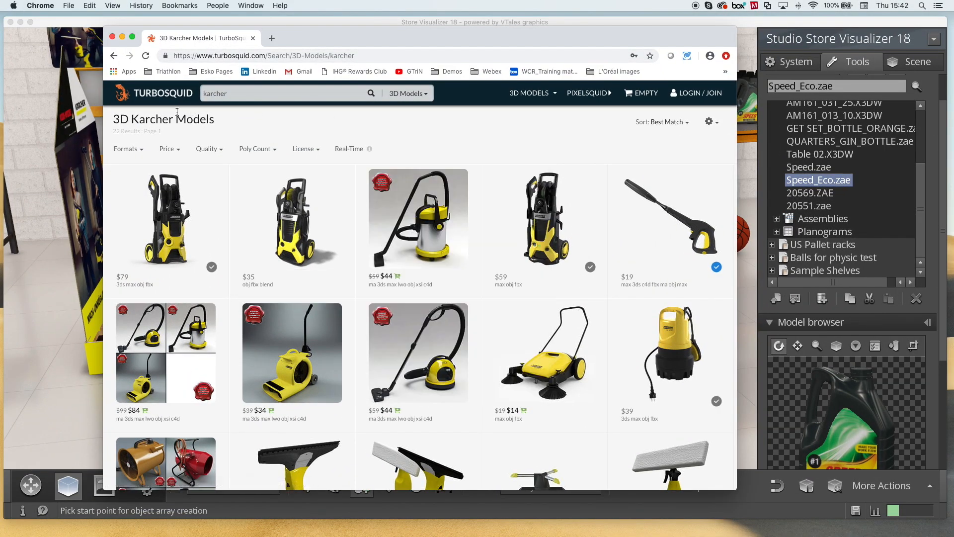
pyautogui.moveTo(236, 94); pyautogui.dragTo(191, 91)
pyautogui.write('karcher')
pyautogui.press('Return')
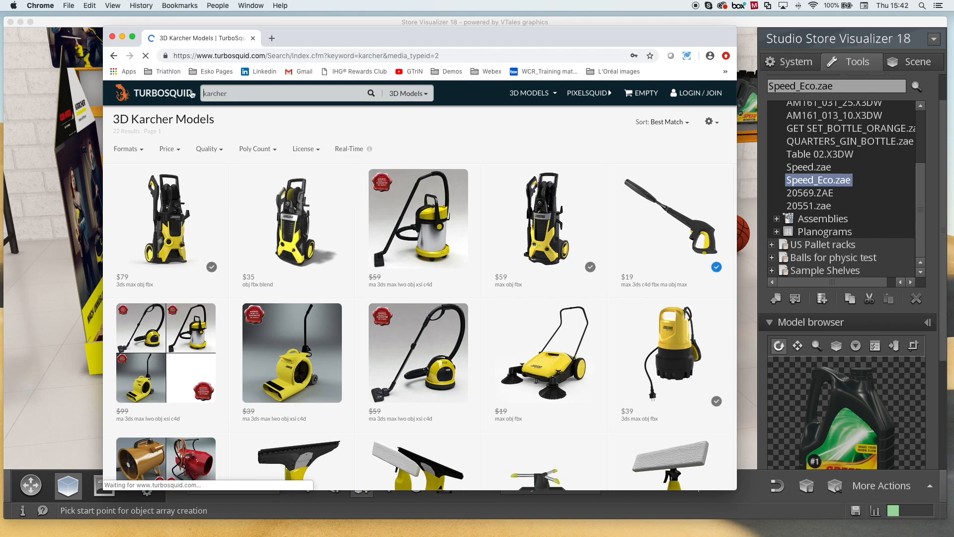
pyautogui.moveTo(292, 229)
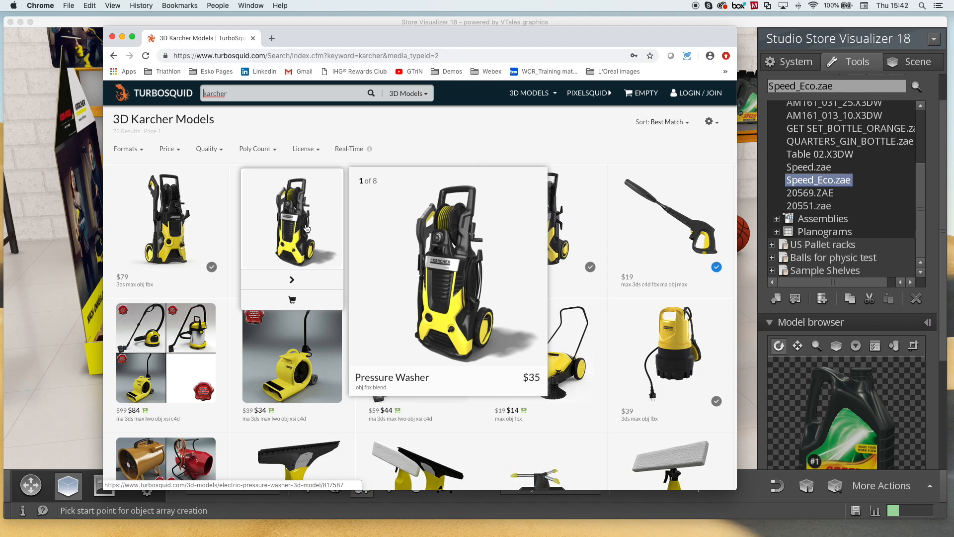
pyautogui.click(377, 25)
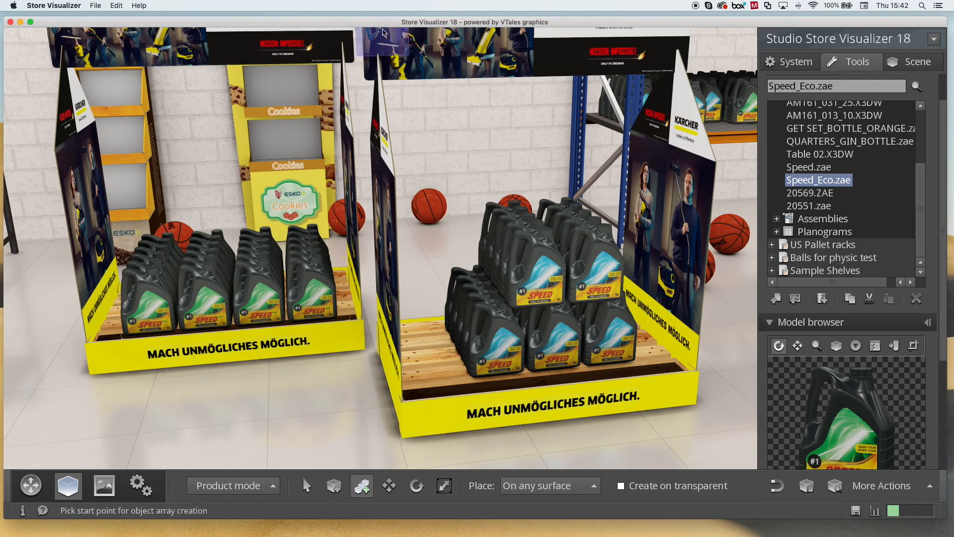
# - Walk around the two stocked Kärcher displays to examine them together with the table, neighbouring displays and blue racks
pyautogui.press('space')
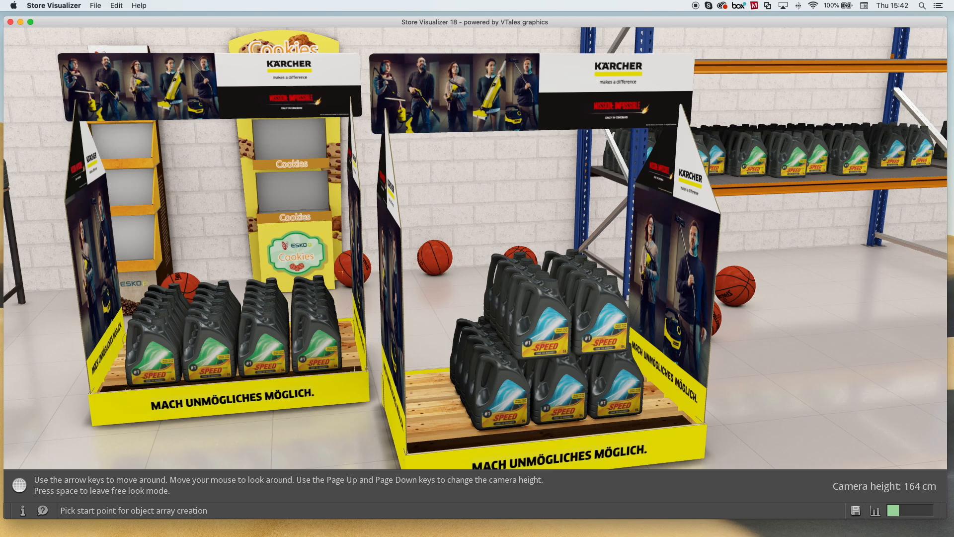
pyautogui.press('Left')
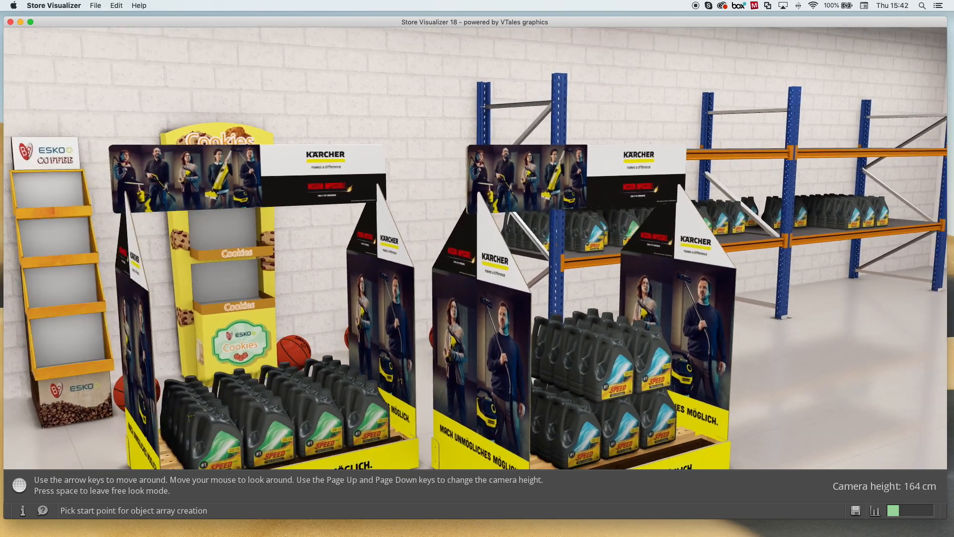
pyautogui.press('Down')
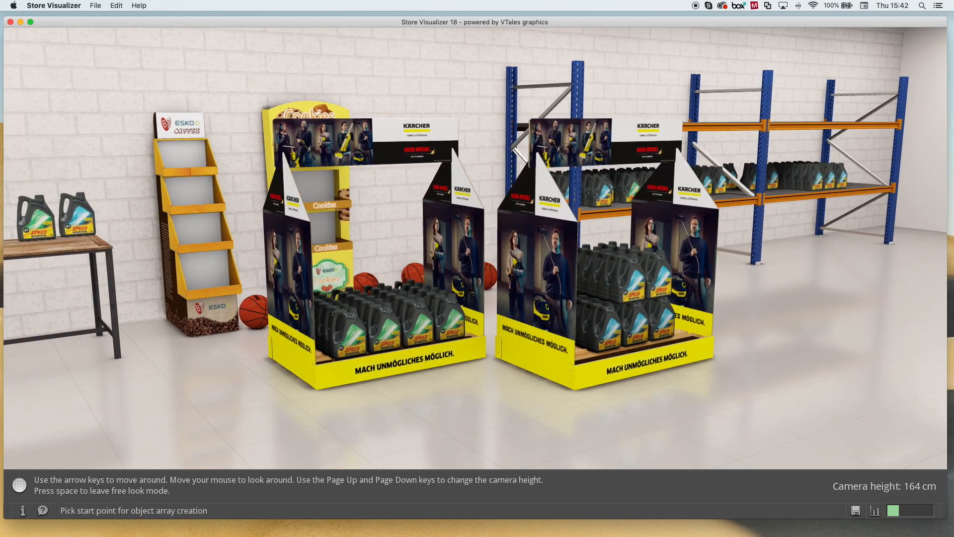
pyautogui.press('Up')
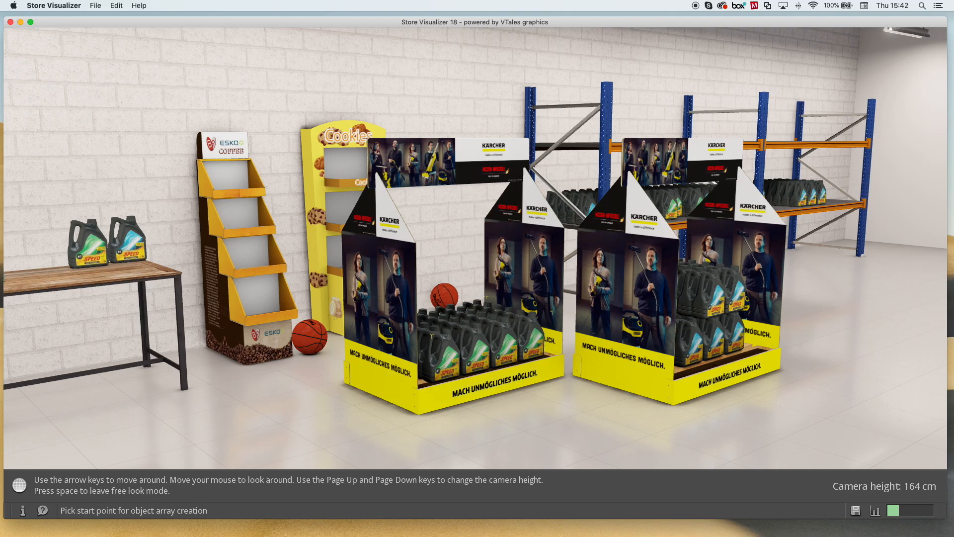
pyautogui.press('space')
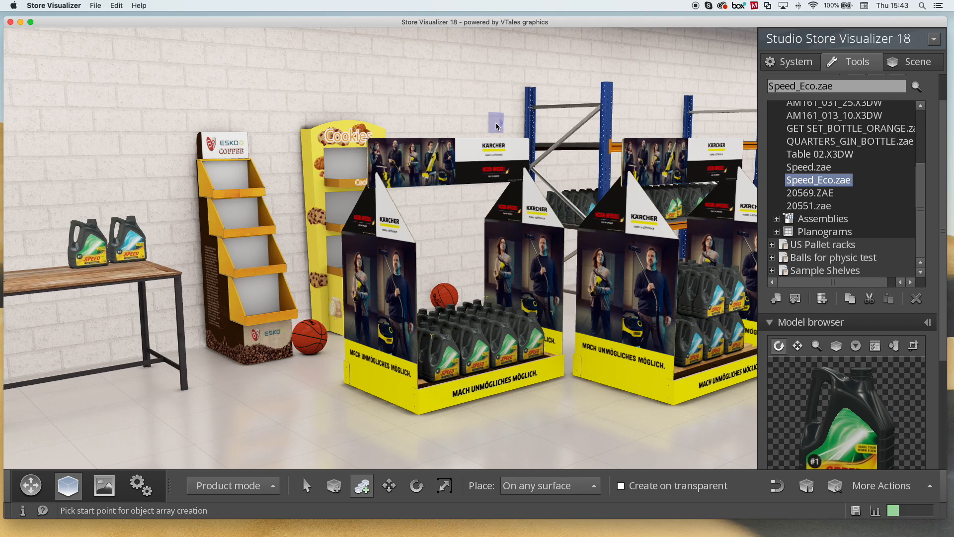
pyautogui.press('space')
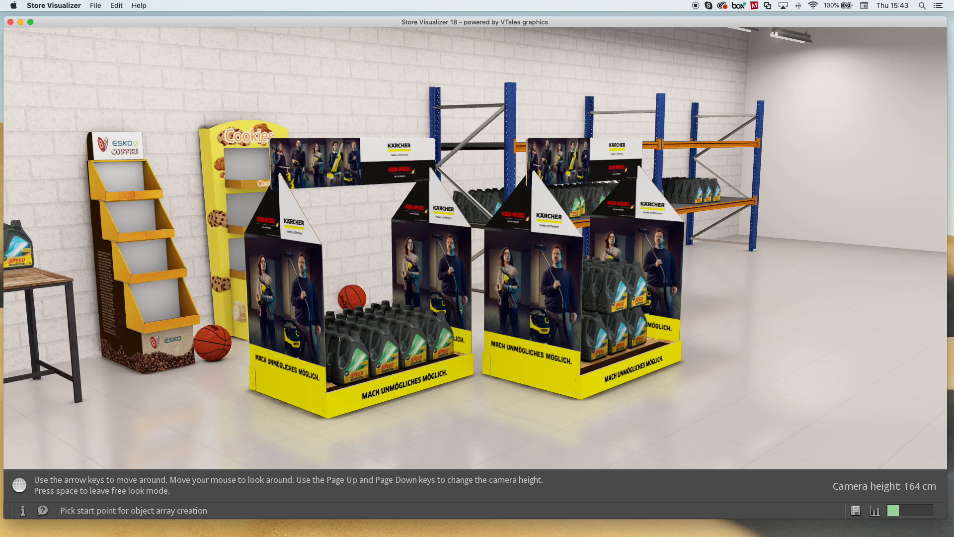
pyautogui.press('space')
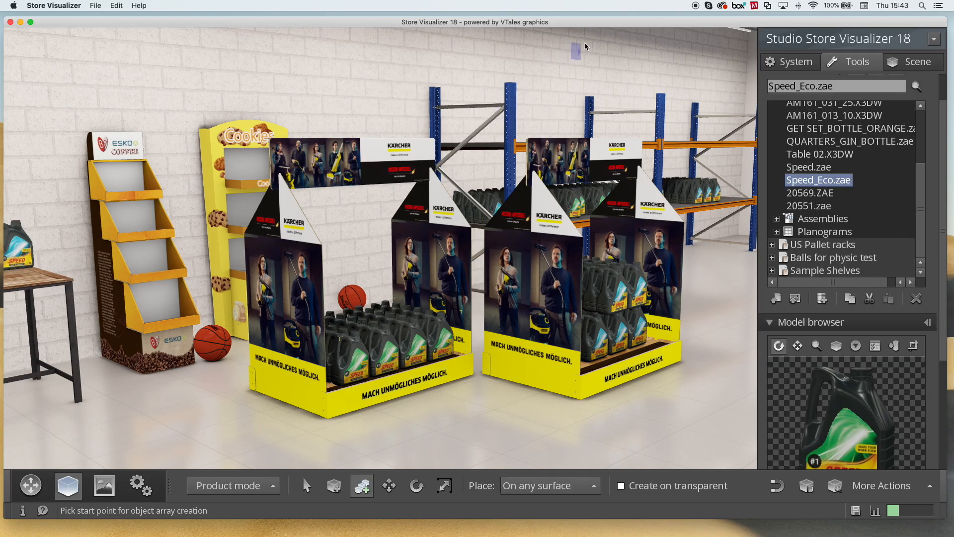